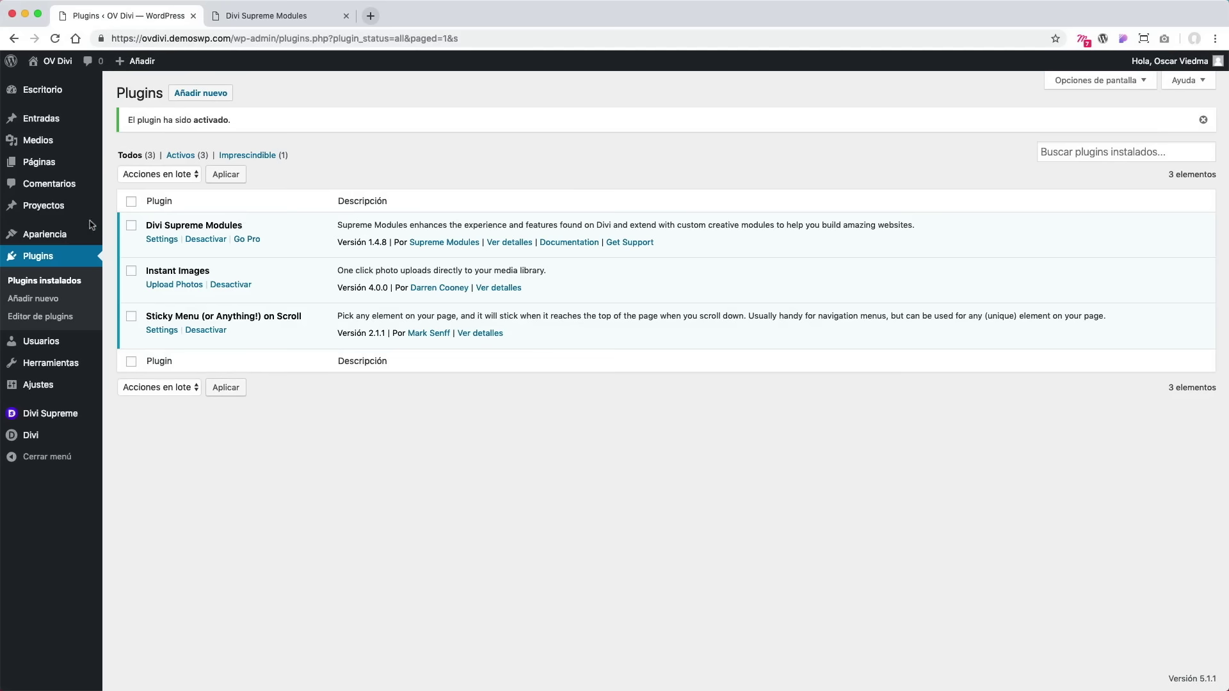
In the Divi Supreme settings, disable Scheduled Content on Section & Row, enable Divi Templates, save, and open the Divi Templates list.
click(63, 419)
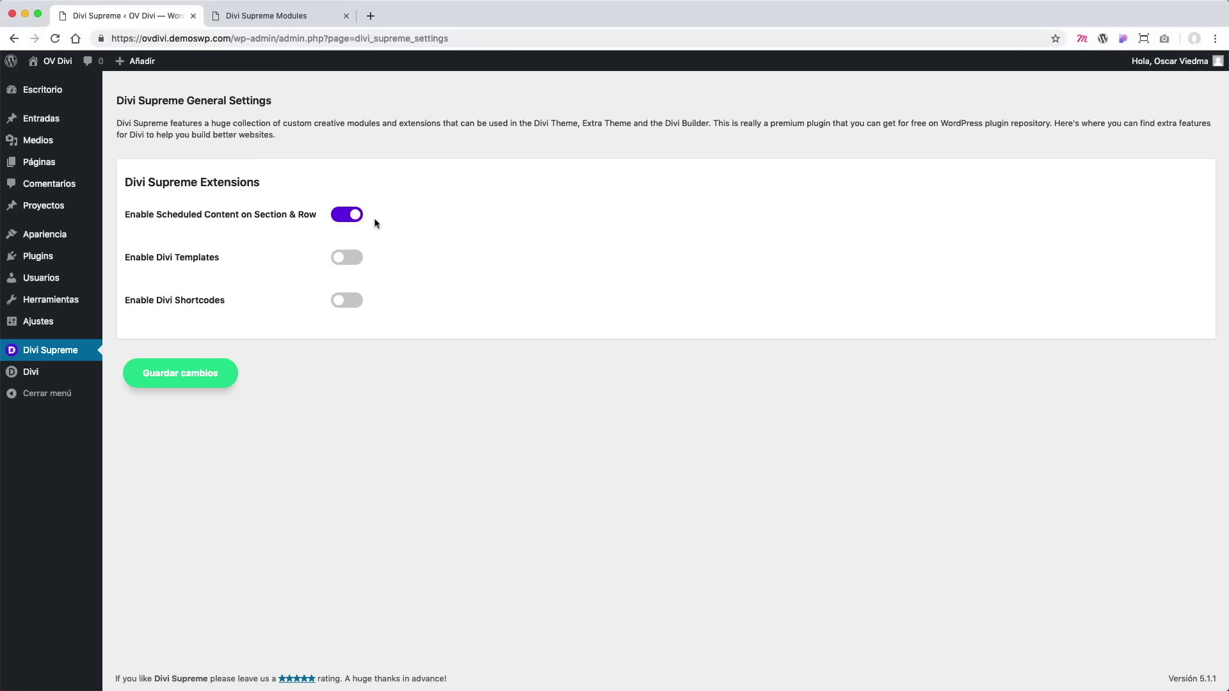
click(349, 216)
click(352, 259)
click(225, 372)
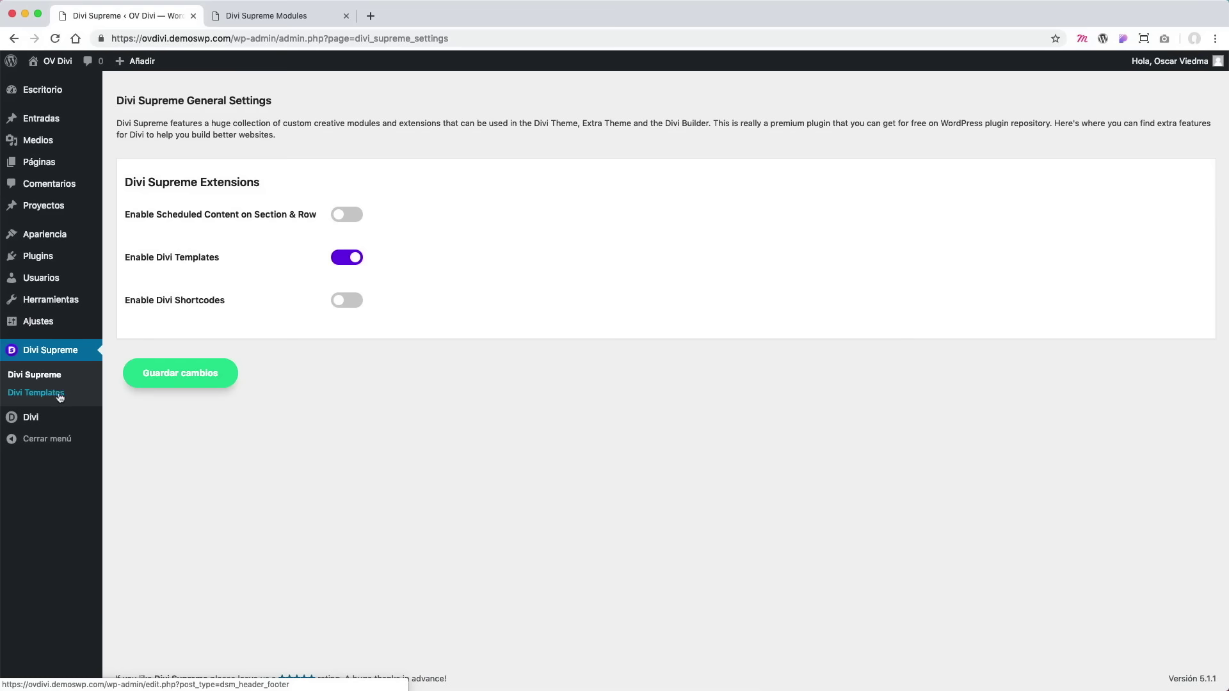
click(56, 394)
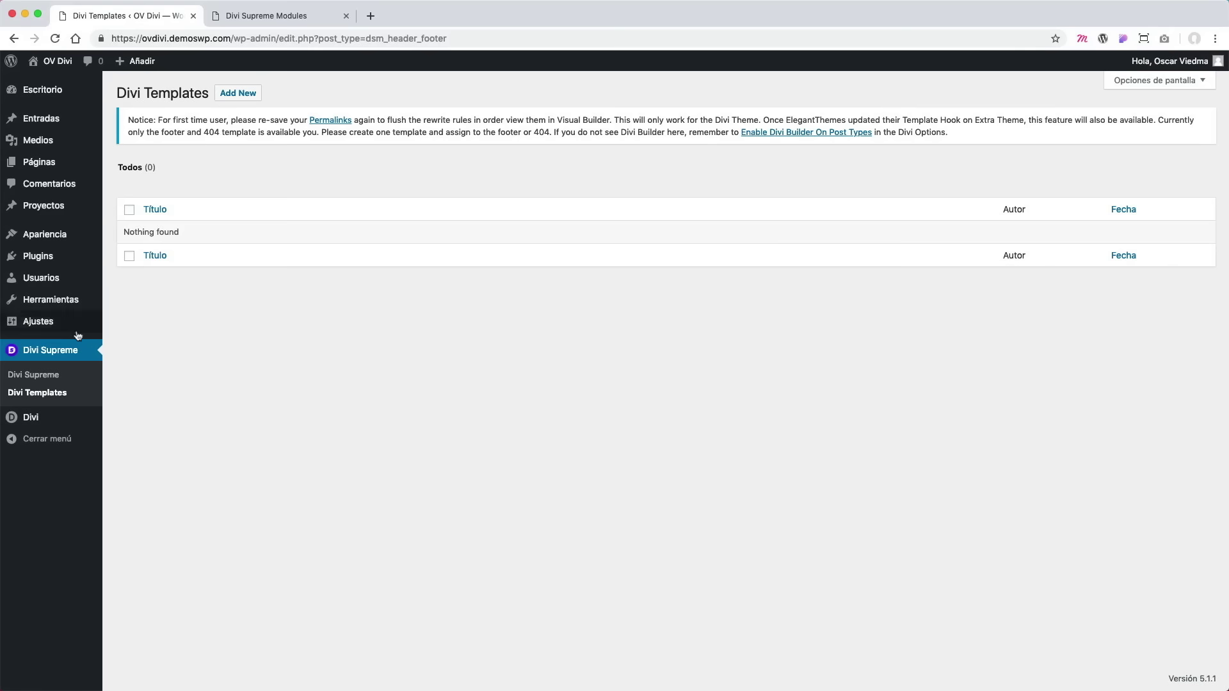
Disable Divi Templates and enable Divi Shortcodes in the Divi Supreme settings, save, and open the Divi library (Biblioteca de Divi).
click(59, 350)
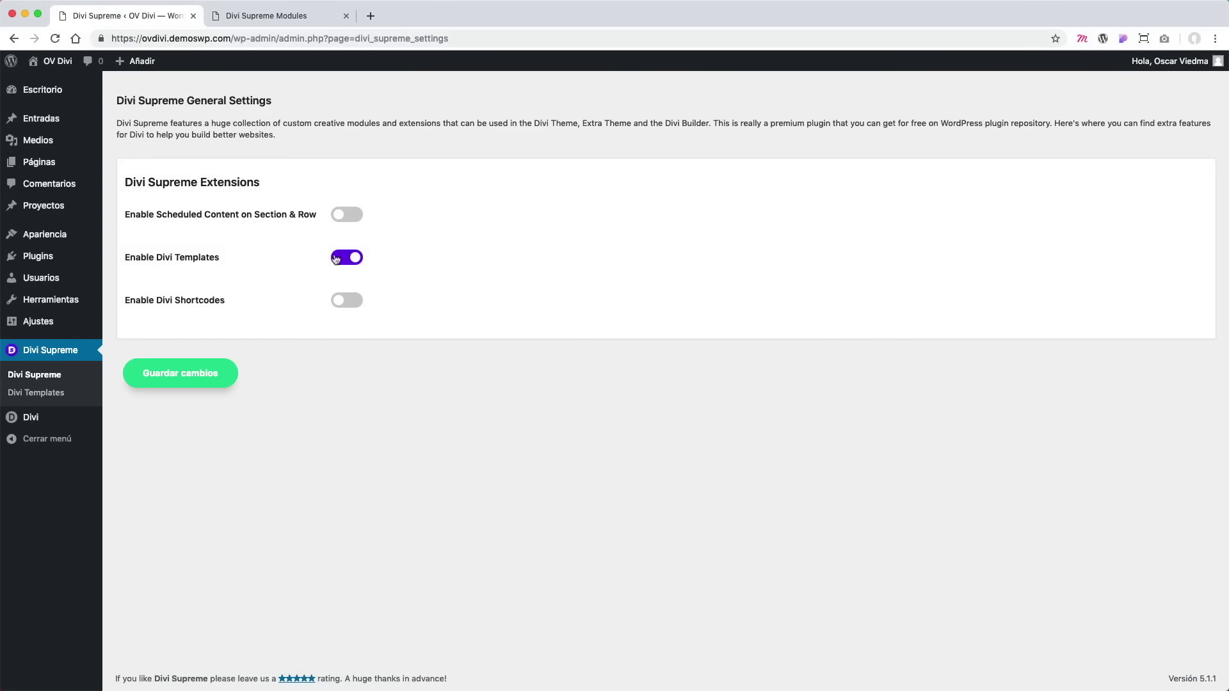
click(337, 258)
click(354, 304)
click(217, 374)
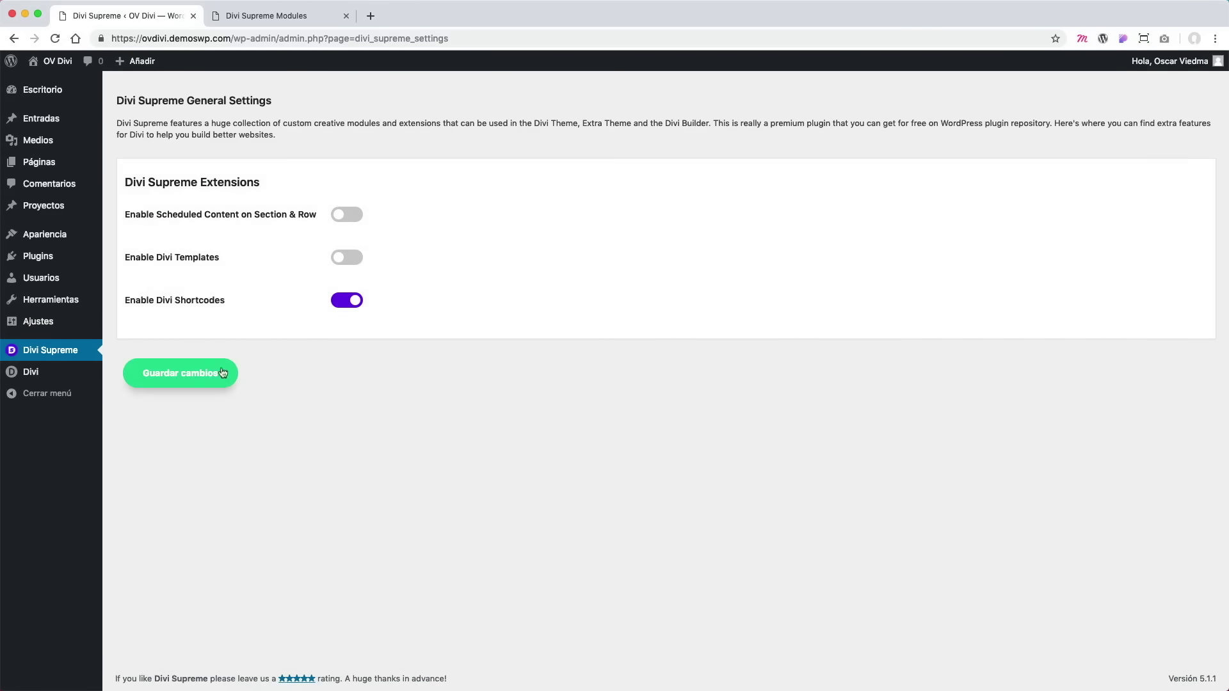
mouse_move(59, 375)
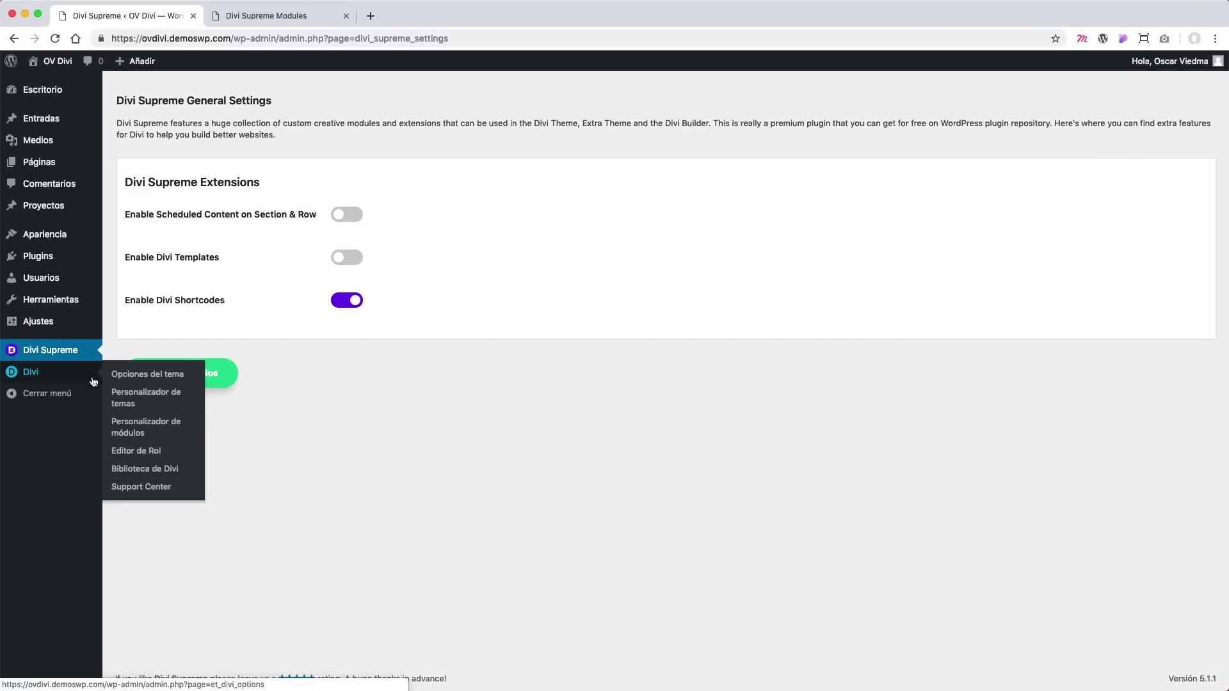
click(154, 469)
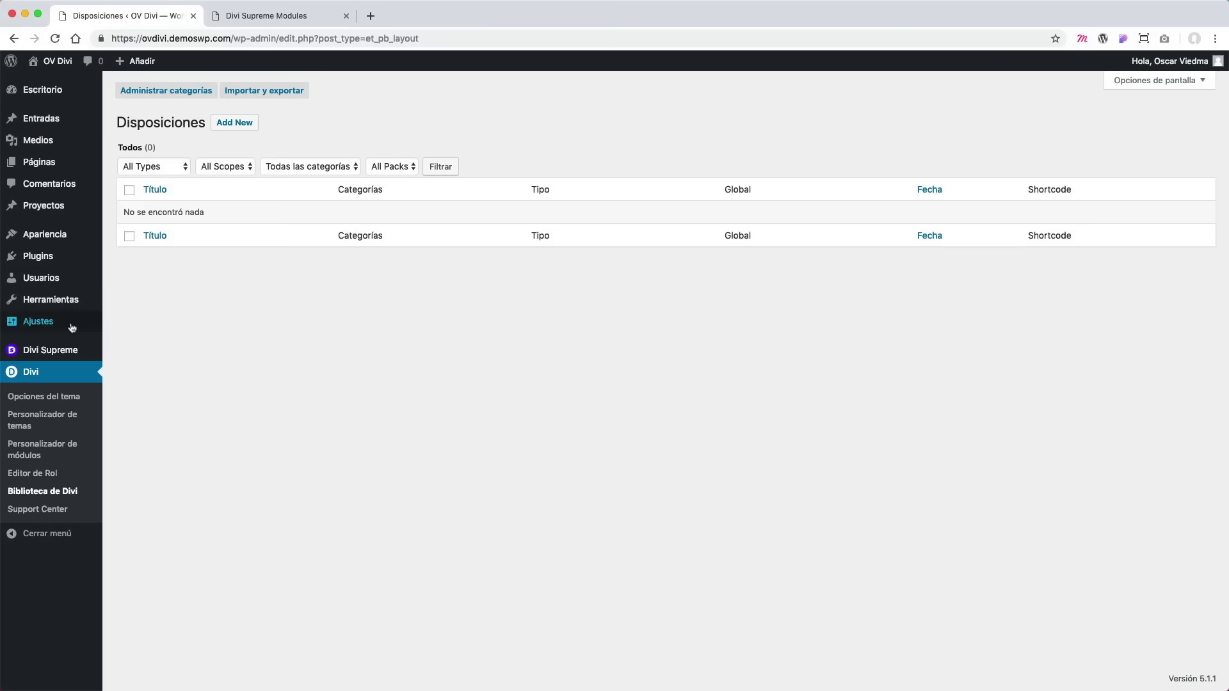
Return to the Divi Supreme settings, disable Divi Shortcodes and save the changes.
mouse_move(70, 323)
mouse_move(60, 238)
click(70, 356)
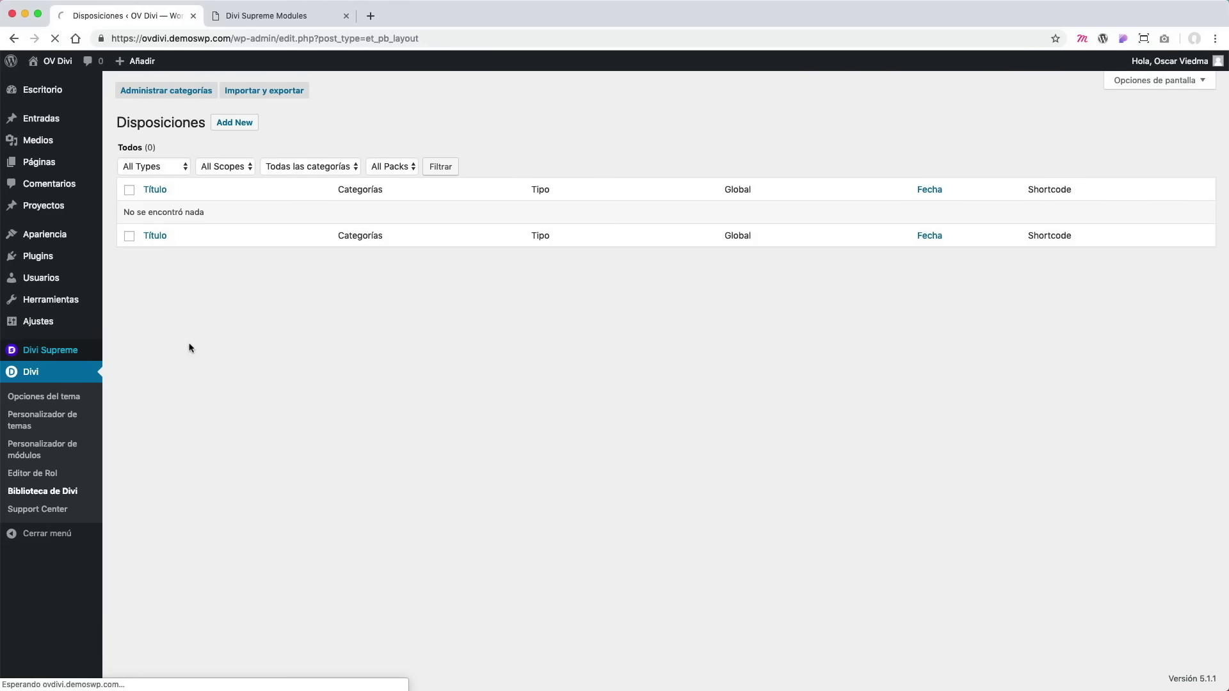
click(346, 300)
click(212, 377)
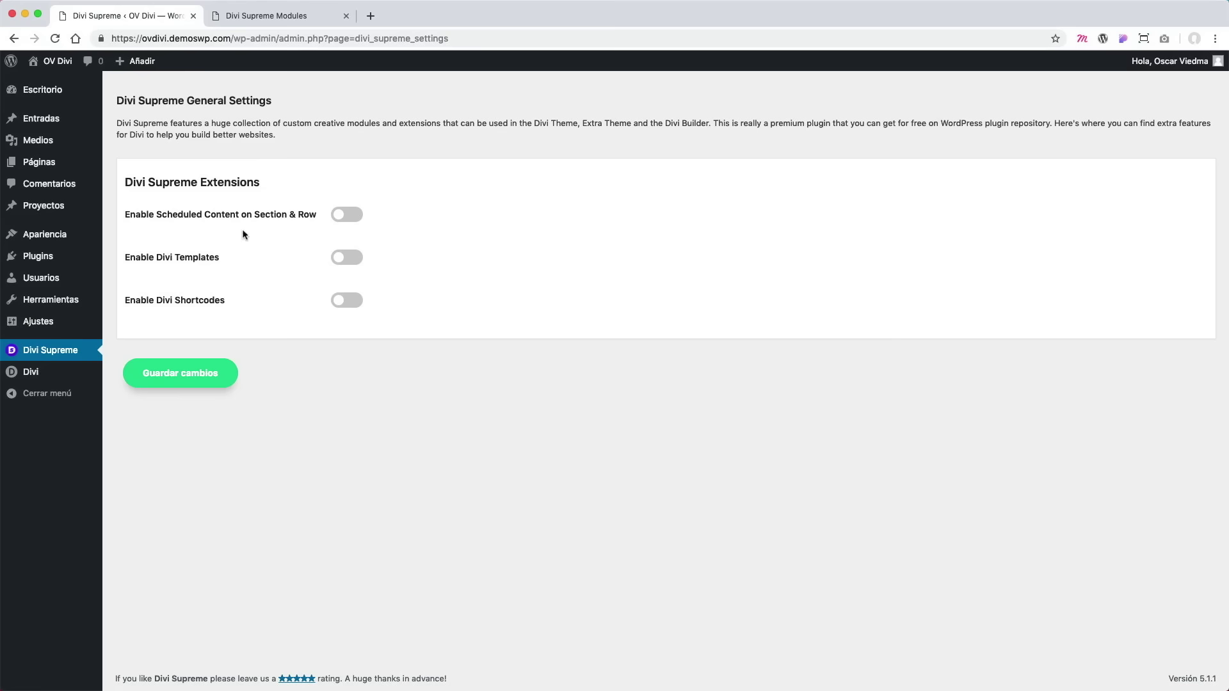
Open the site's home page in the Visual Builder and start building it from scratch.
mouse_move(56, 70)
click(60, 85)
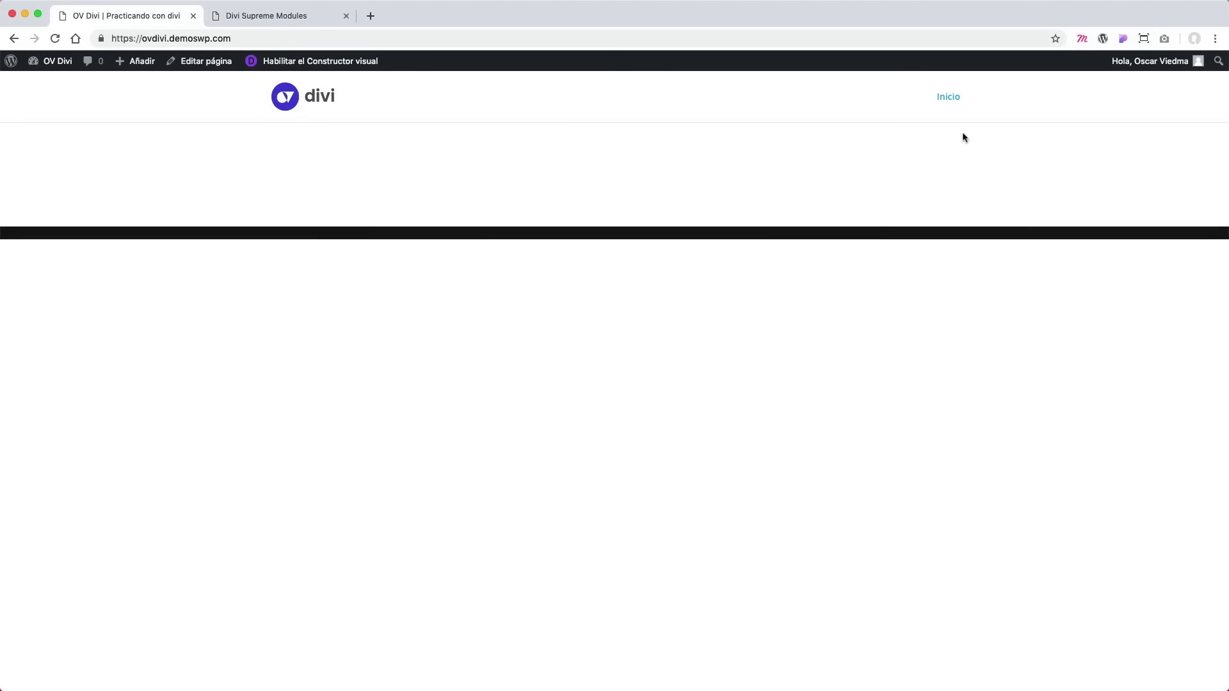
click(340, 64)
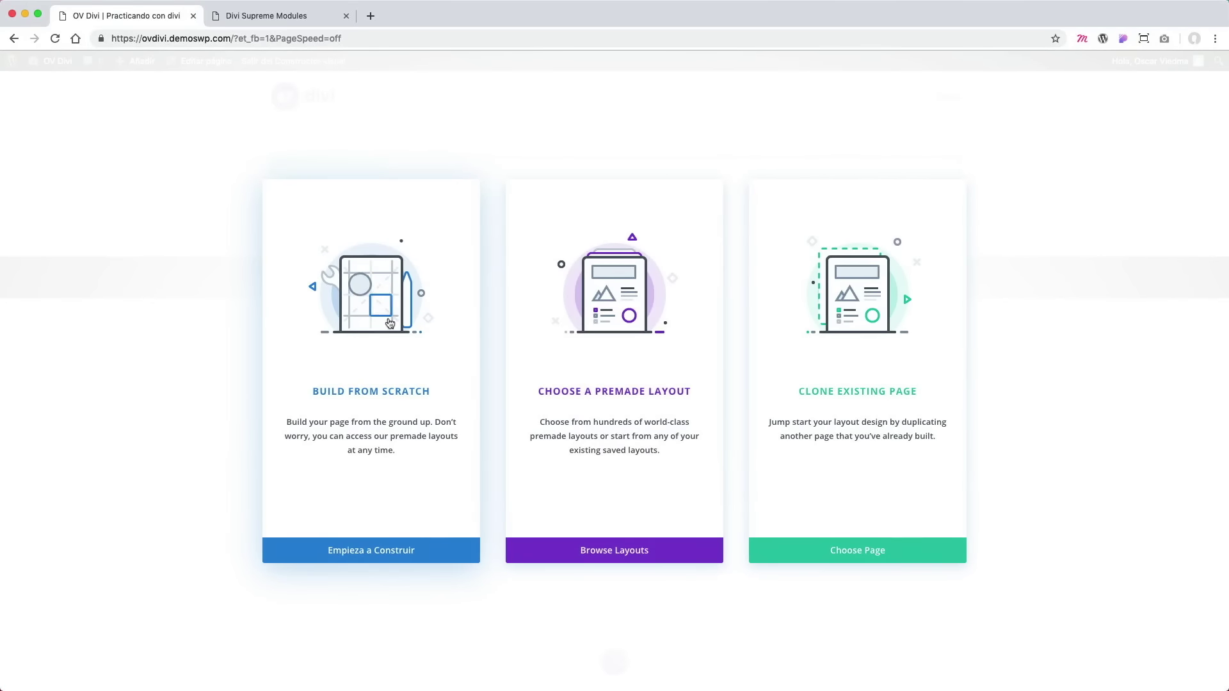
click(388, 322)
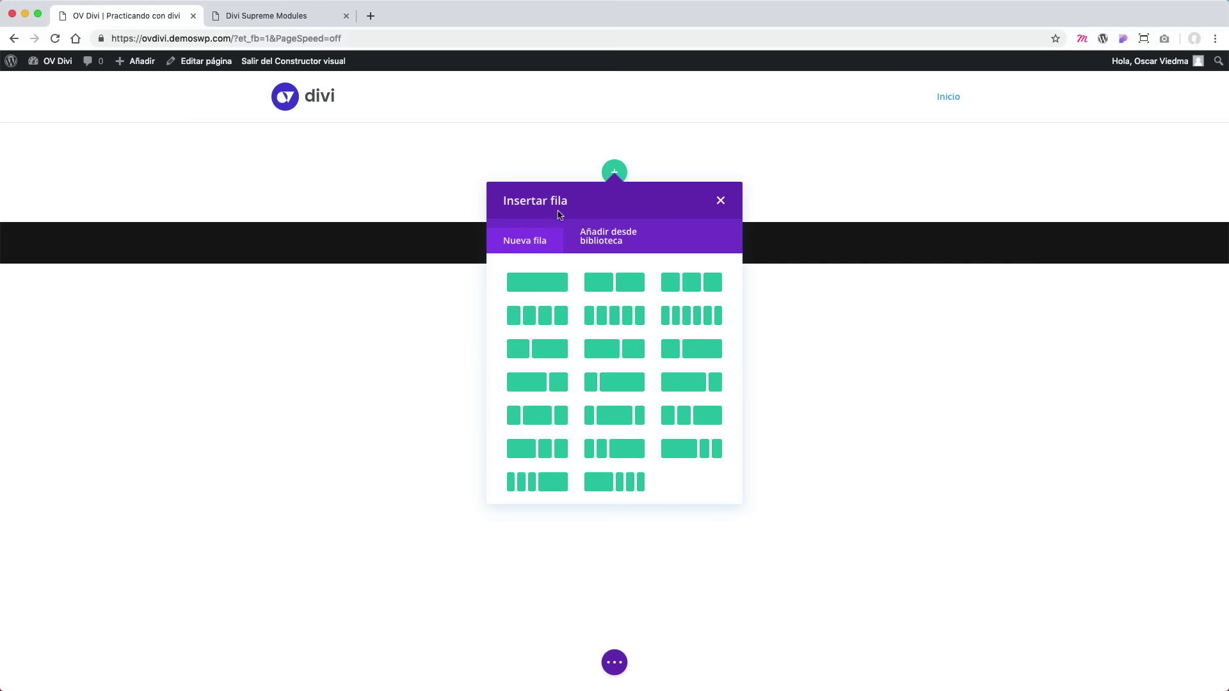
Insert a single-column row and add a Supreme Button module to it.
click(544, 284)
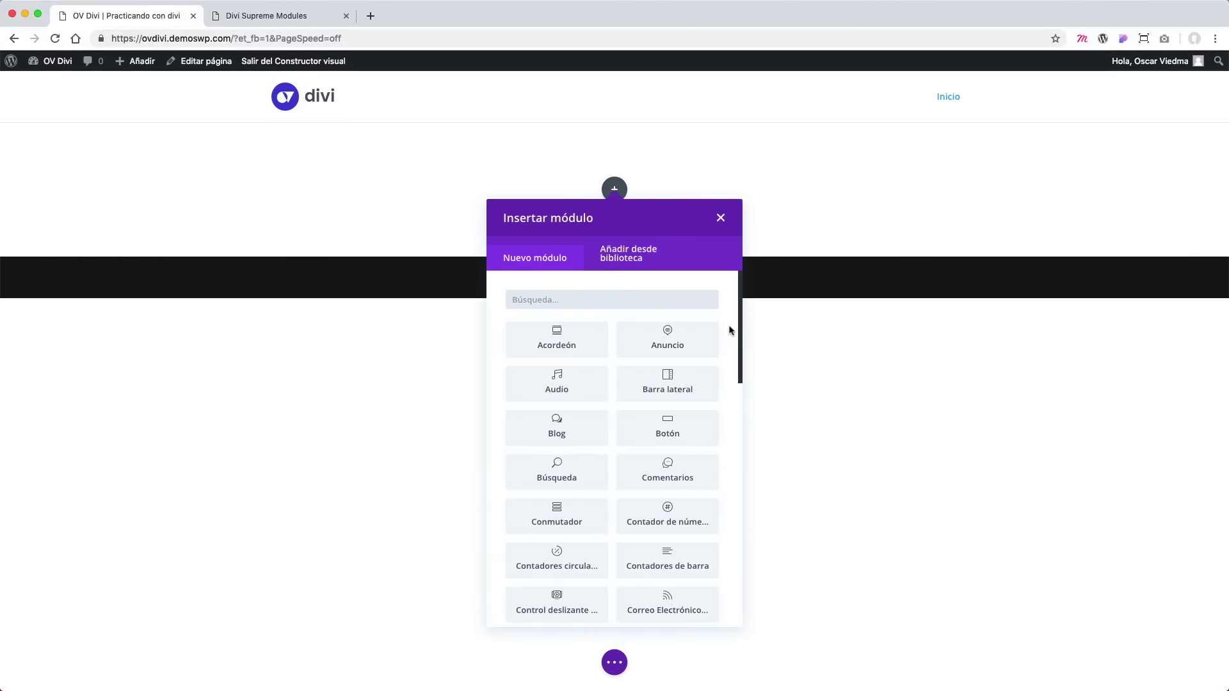
scroll(731, 330, down, 10)
scroll(731, 330, down, 5)
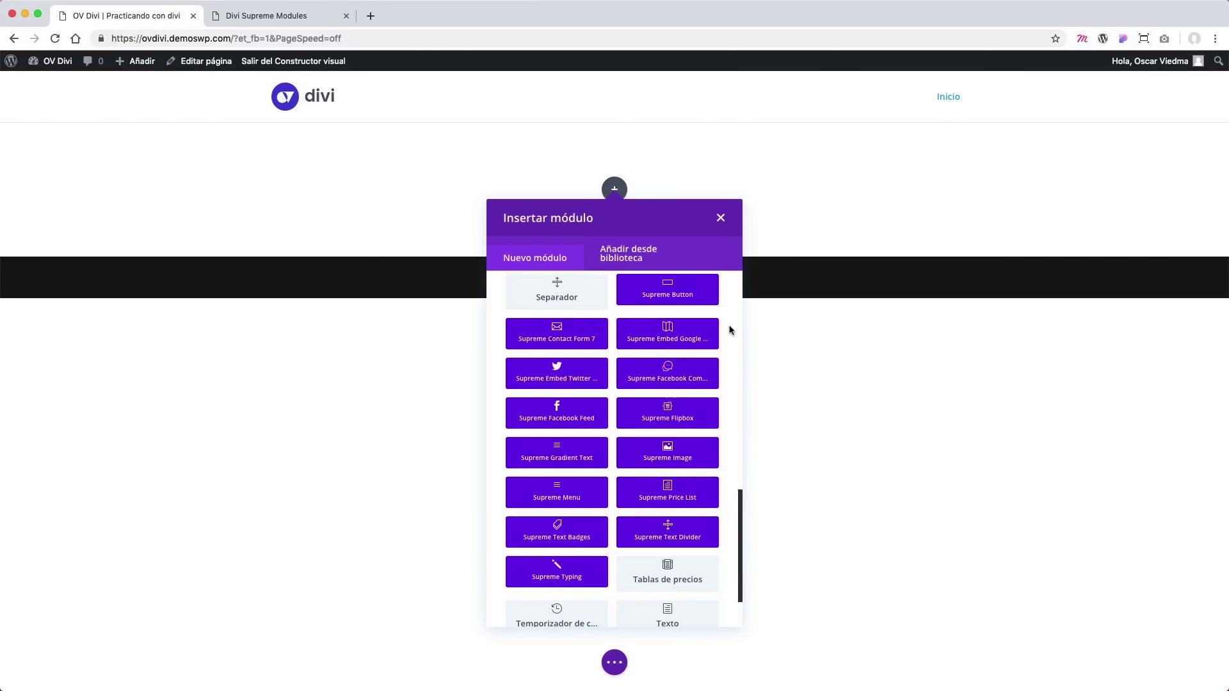
scroll(715, 400, up, 1)
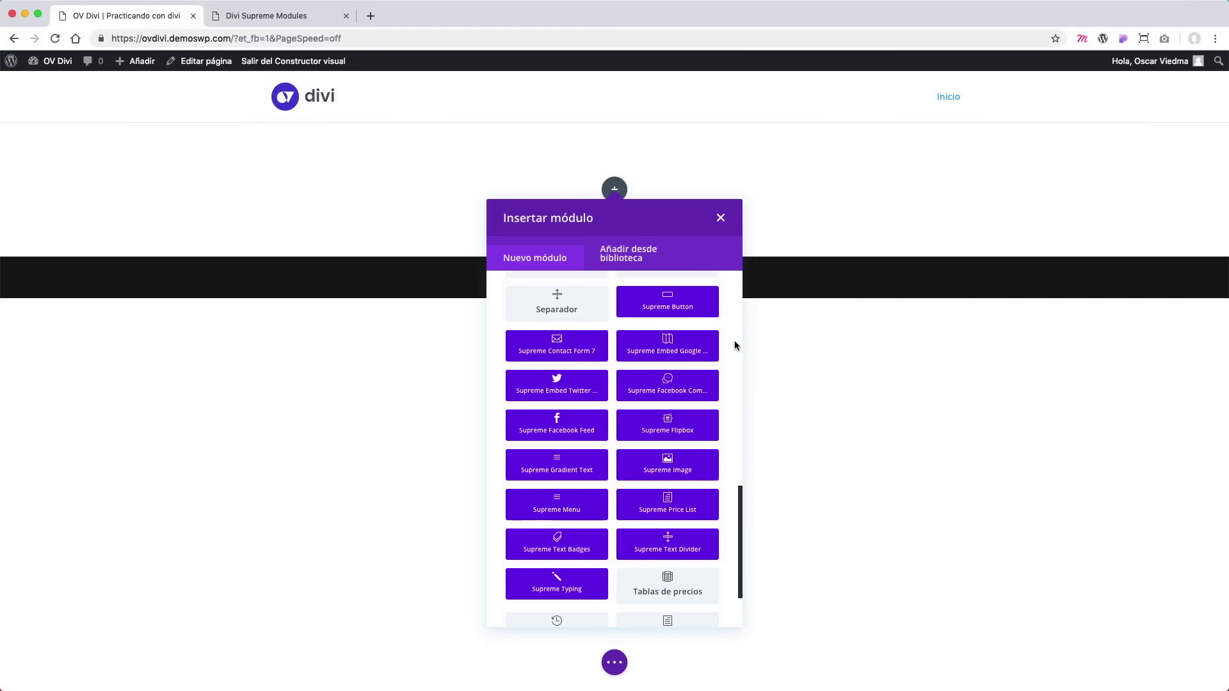
click(689, 310)
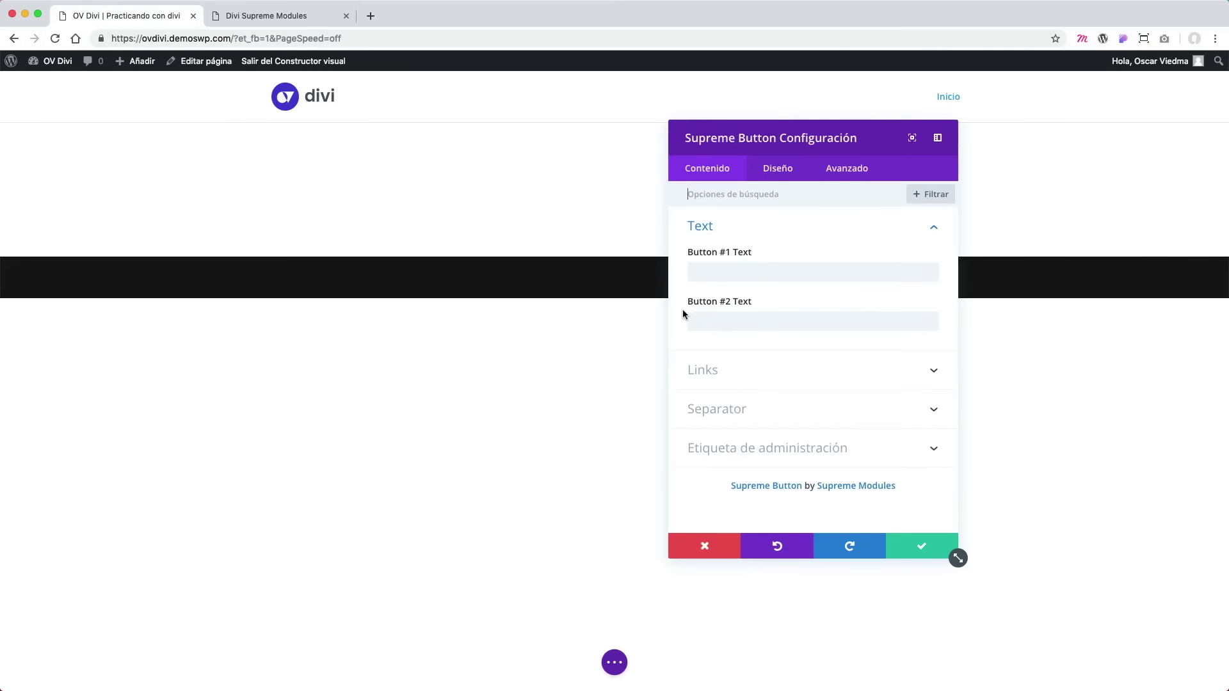
Set the module's Button #1 text to "Boton 1" and the Button #2 text to "Boton 2".
drag(740, 160, 816, 160)
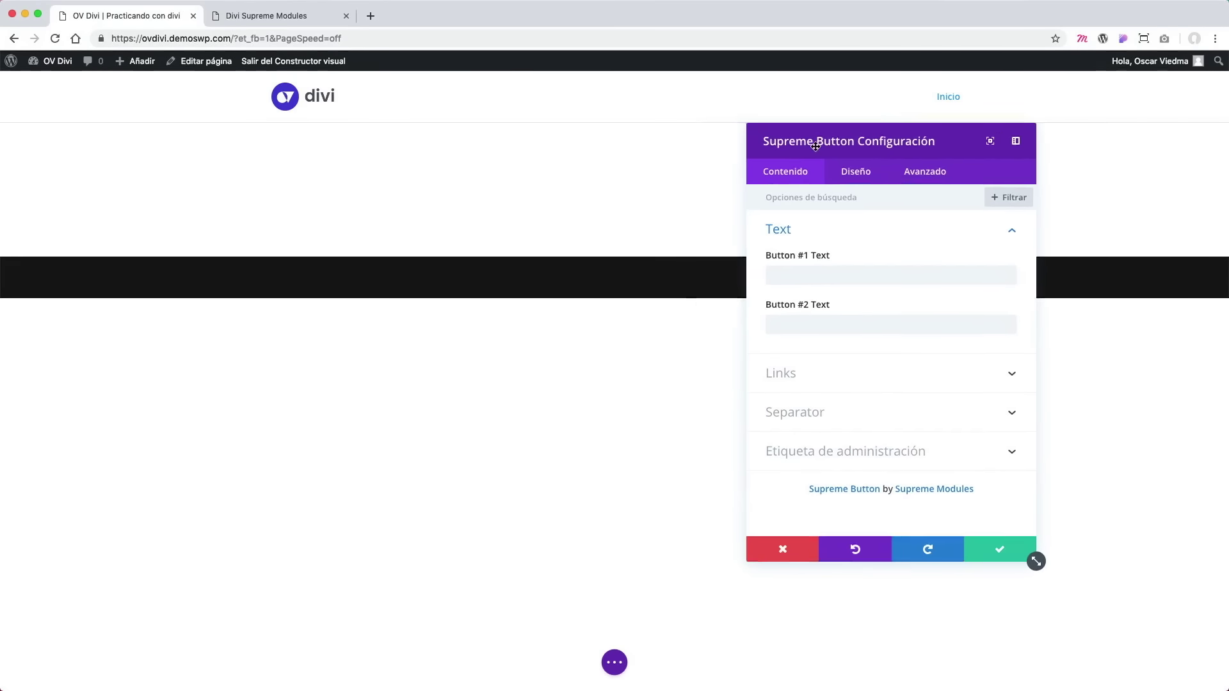
click(805, 274)
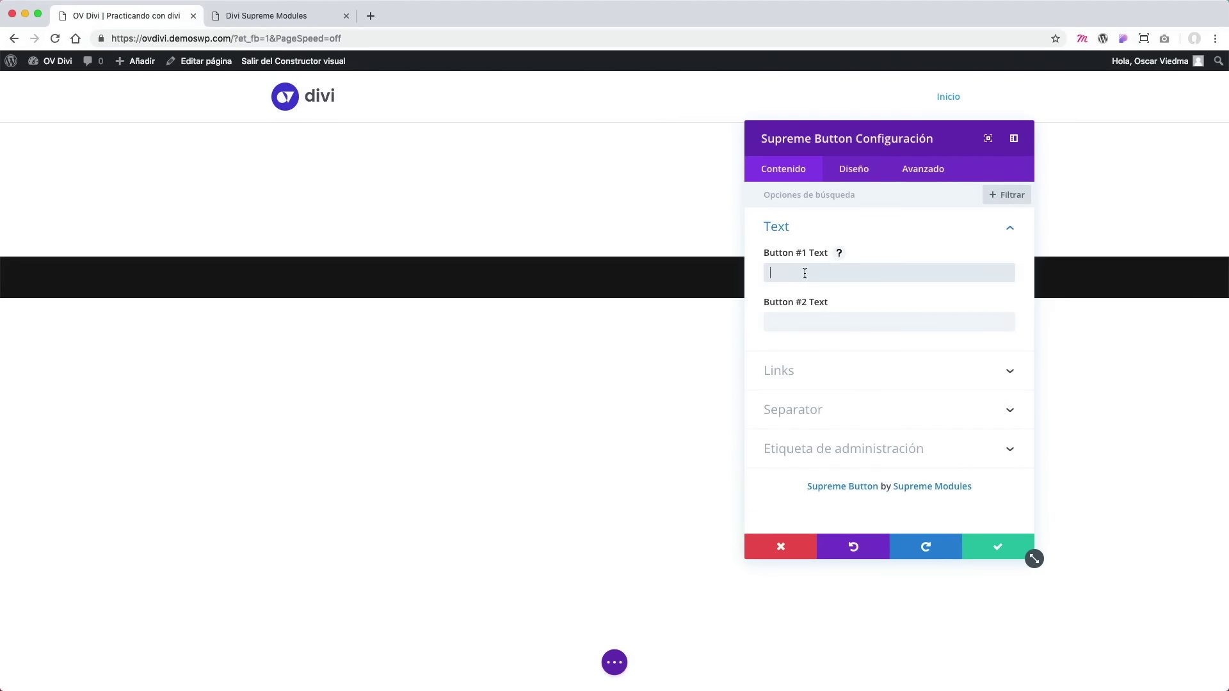
text(Boton 1)
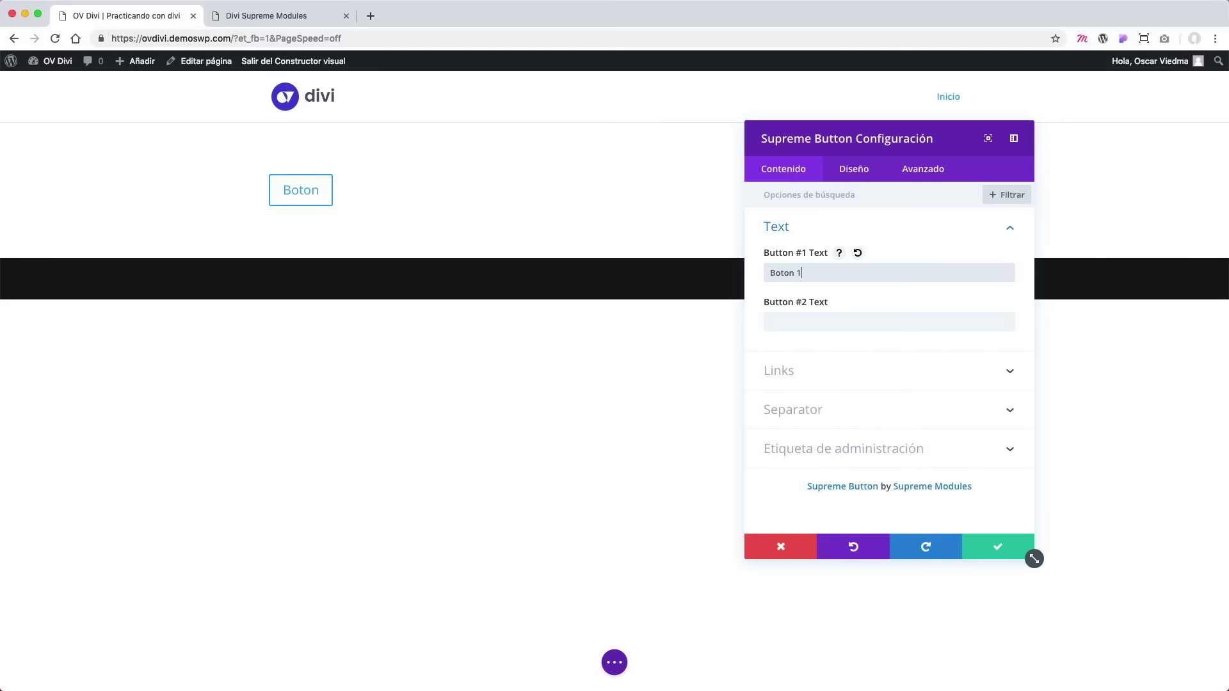
click(820, 326)
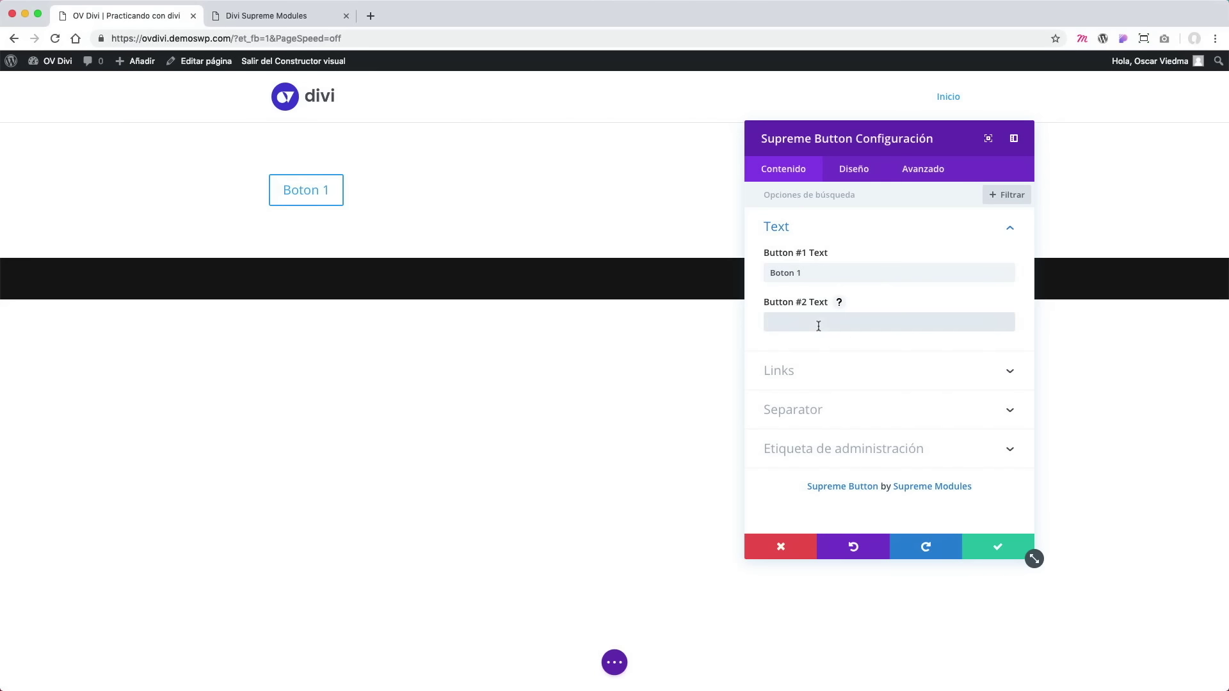
text(Boton2)
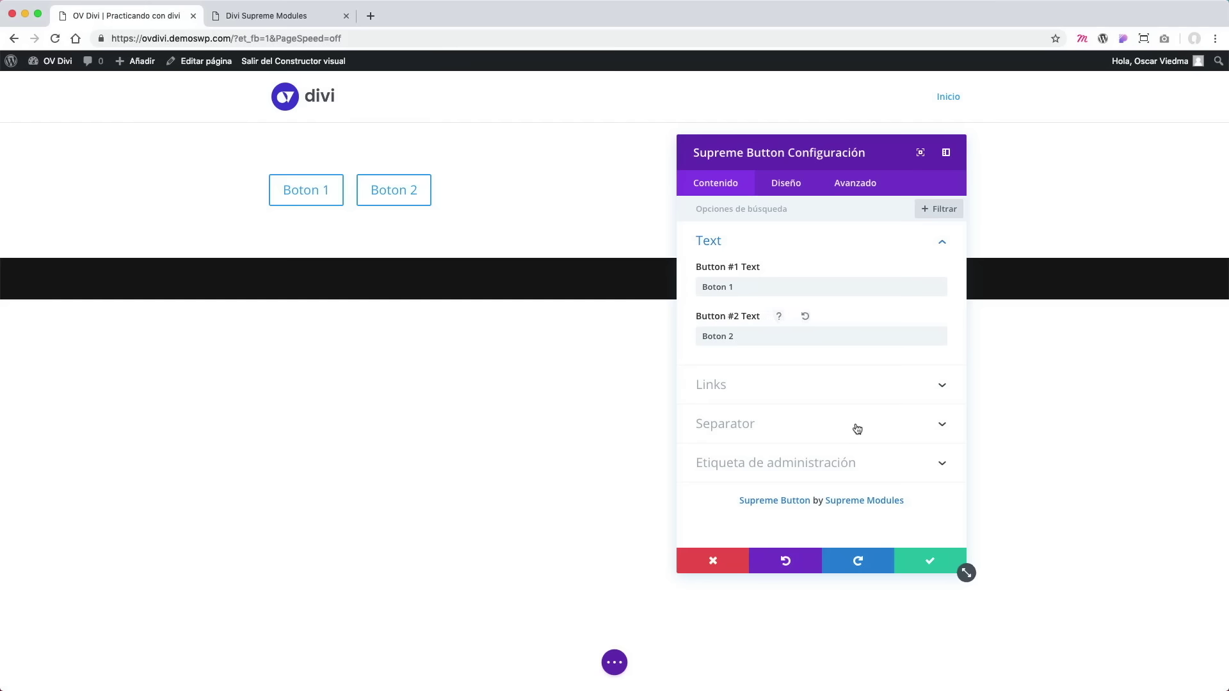
Examine the link options of both buttons, trying Open as Video Lightbox for button 1 and switching it off again.
click(924, 392)
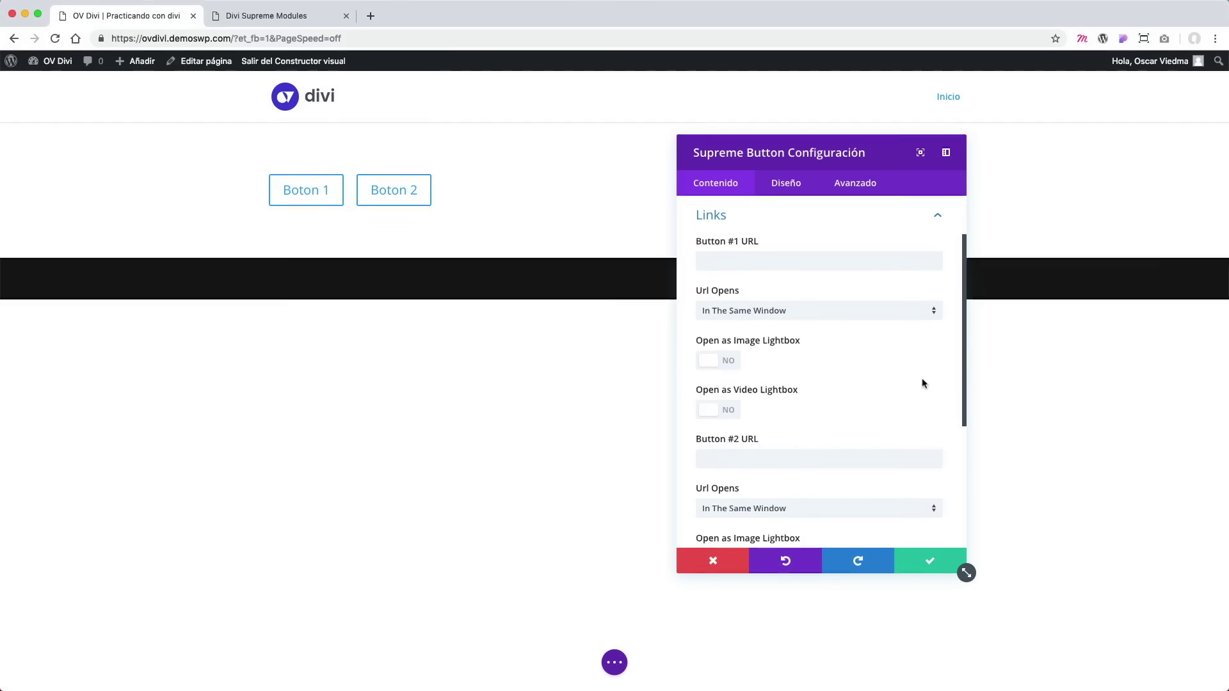
scroll(871, 397, down, 7)
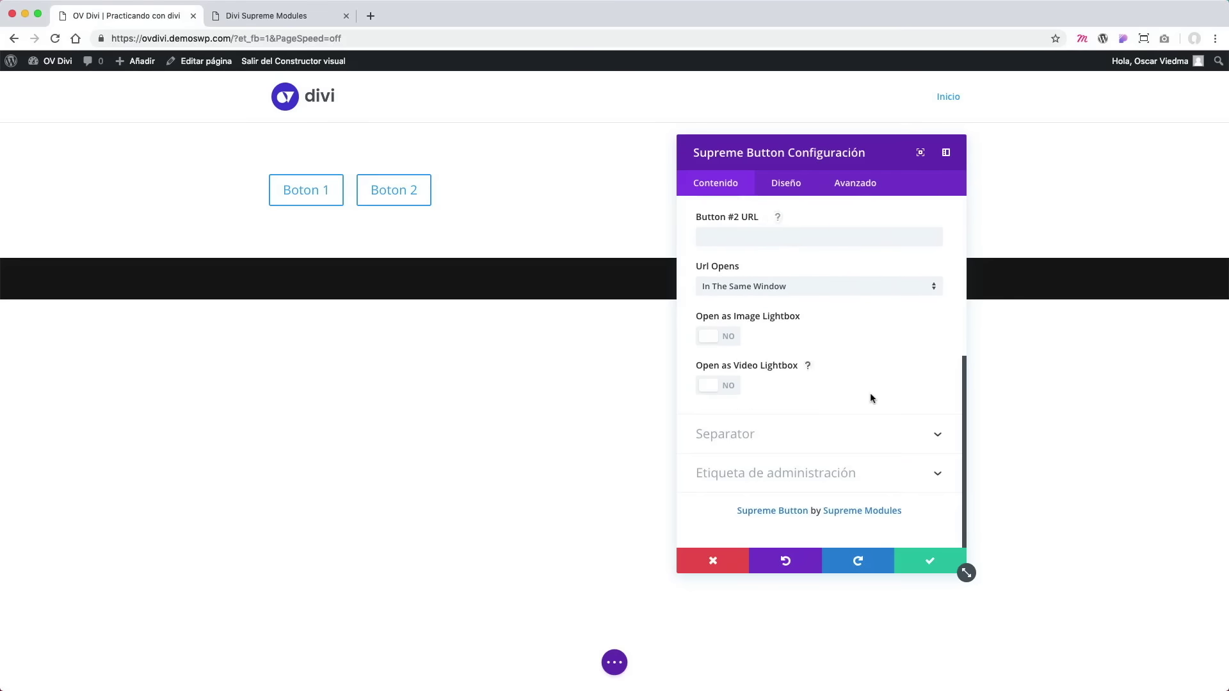
scroll(870, 397, up, 6)
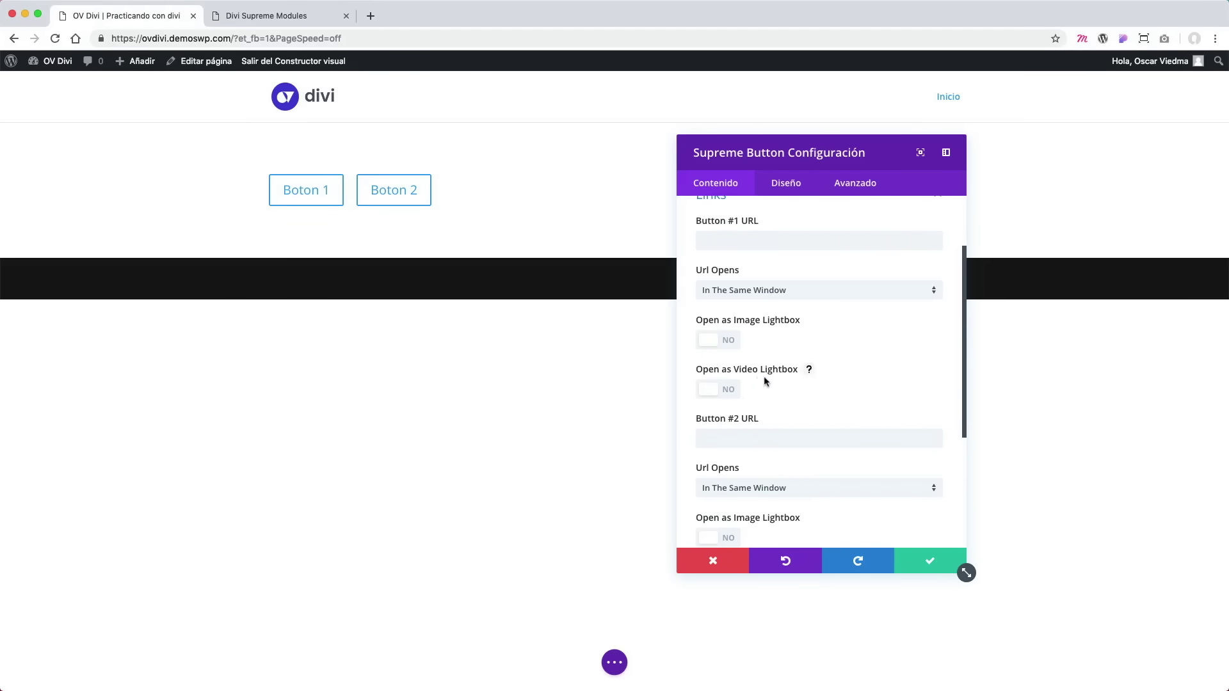
click(730, 390)
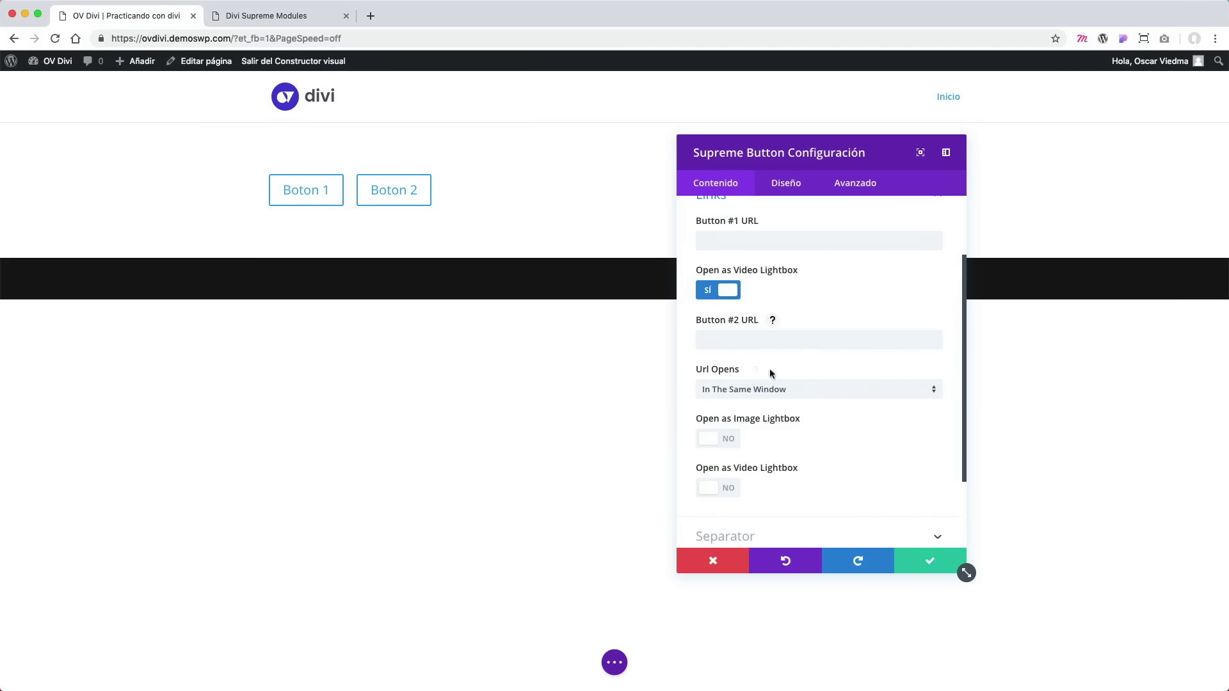
scroll(778, 384, down, 2)
scroll(805, 407, down, 2)
scroll(806, 407, up, 5)
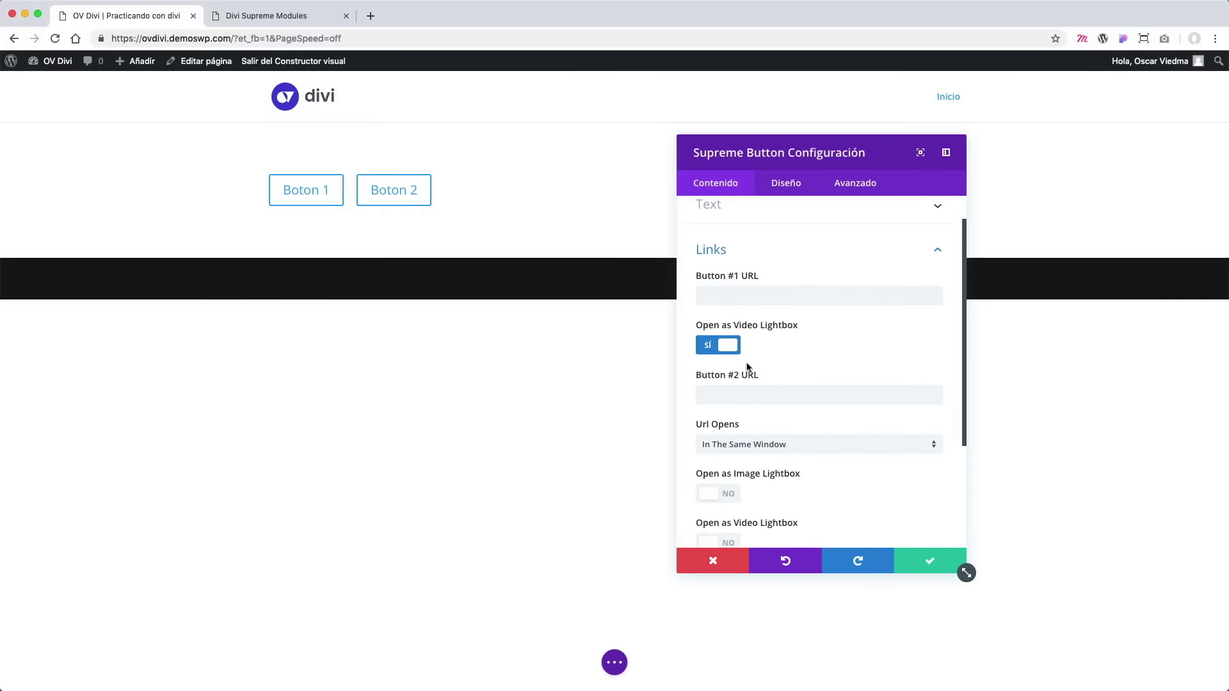
click(716, 346)
scroll(788, 382, up, 1)
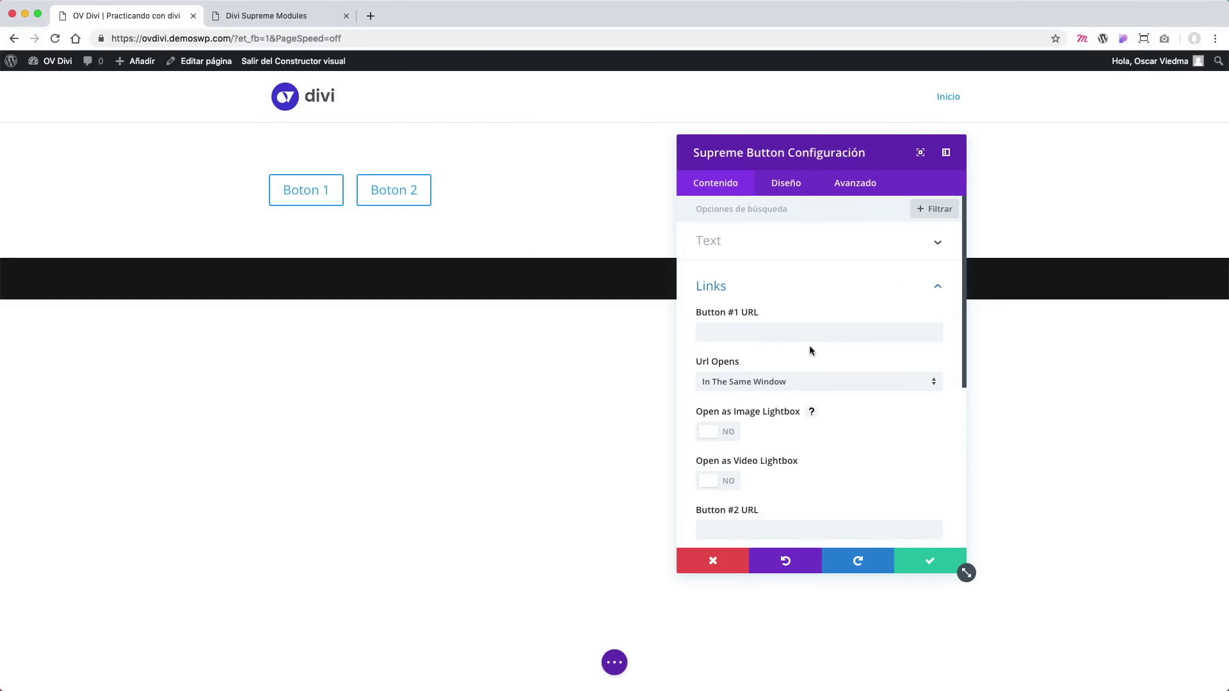
click(838, 293)
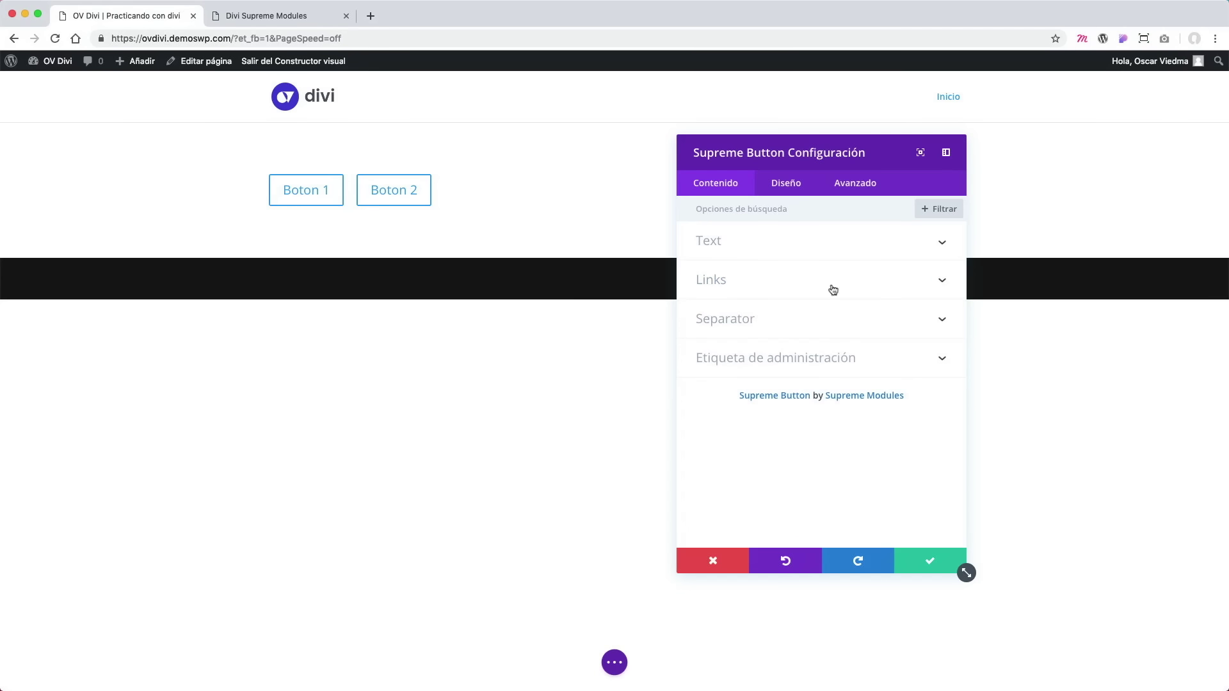
Center the two buttons in the module's design settings and move the settings window clear of them.
click(791, 190)
click(827, 252)
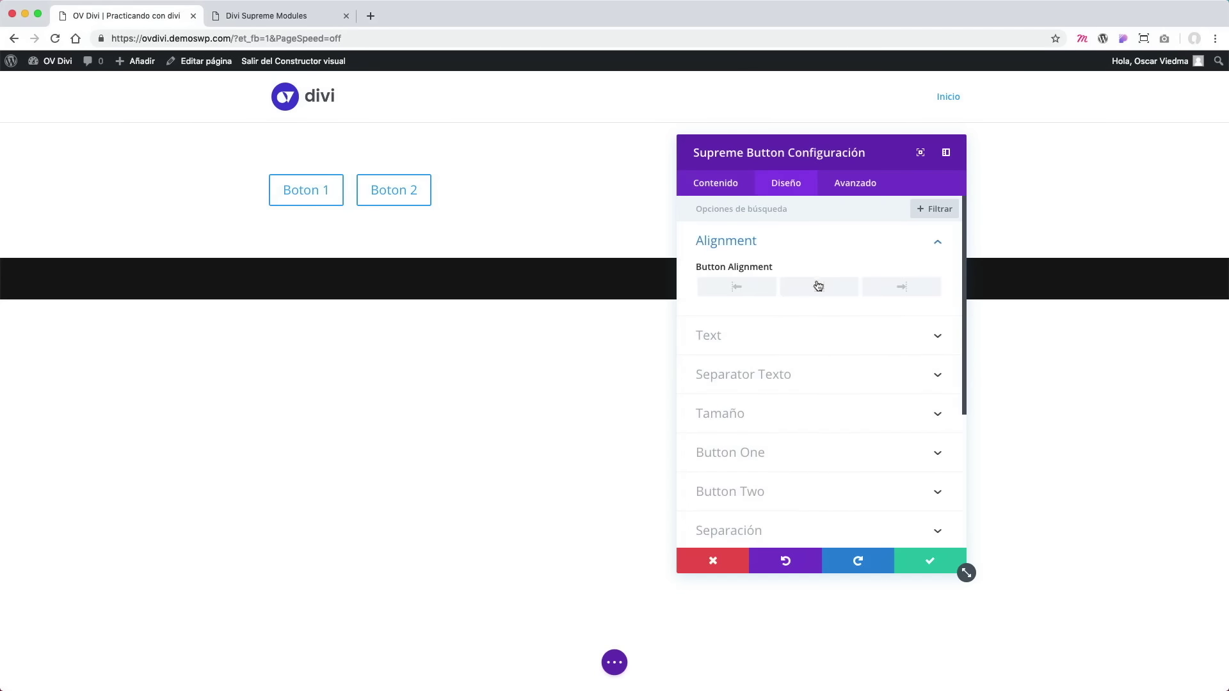
click(819, 288)
drag(801, 154, 232, 165)
Enable custom styles for Button One and set its text color to black.
scroll(313, 390, down, 2)
click(304, 281)
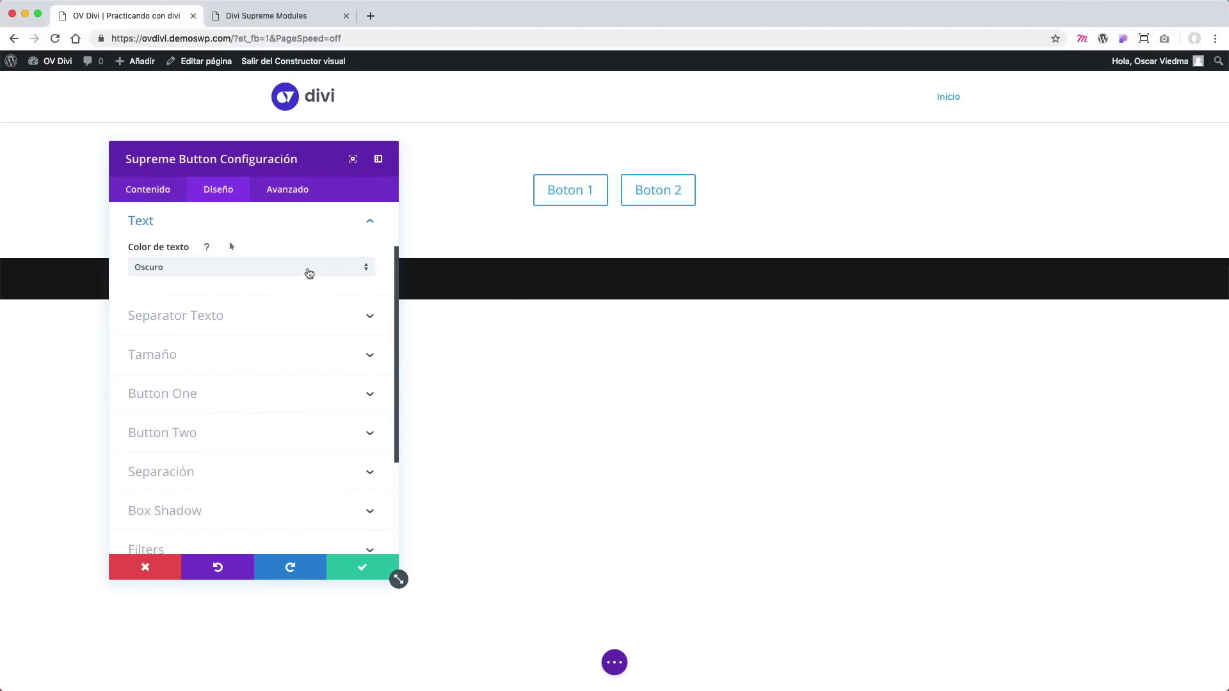
click(318, 322)
scroll(322, 387, down, 10)
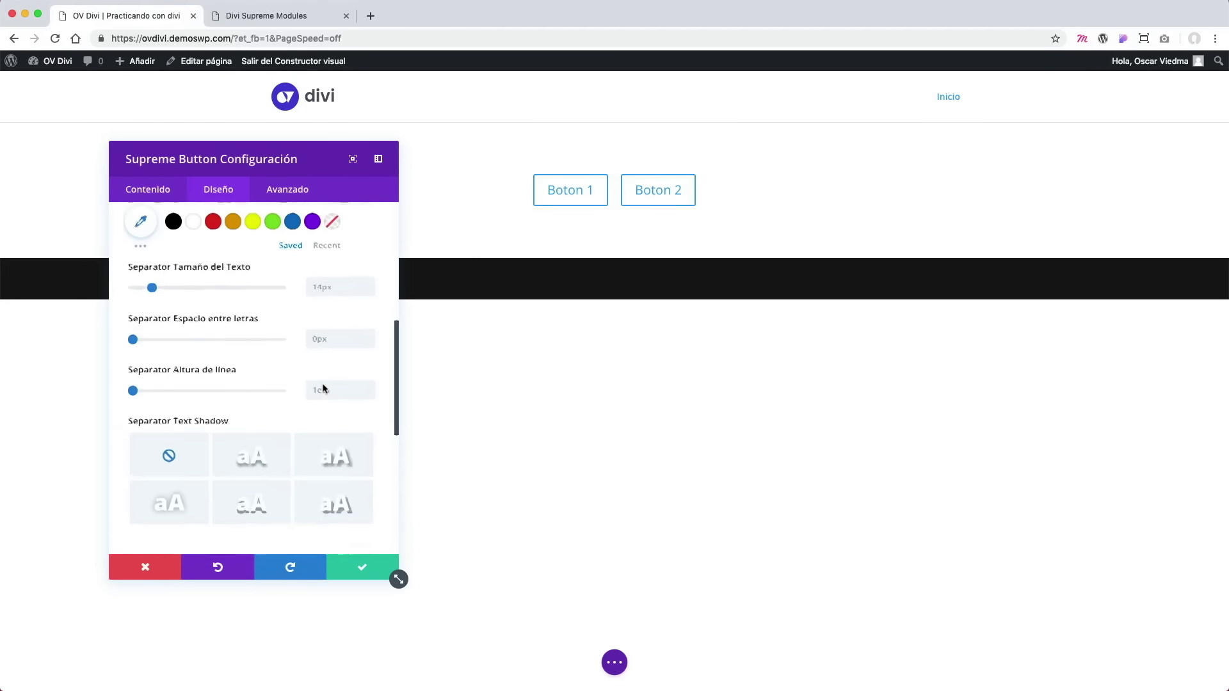
click(280, 298)
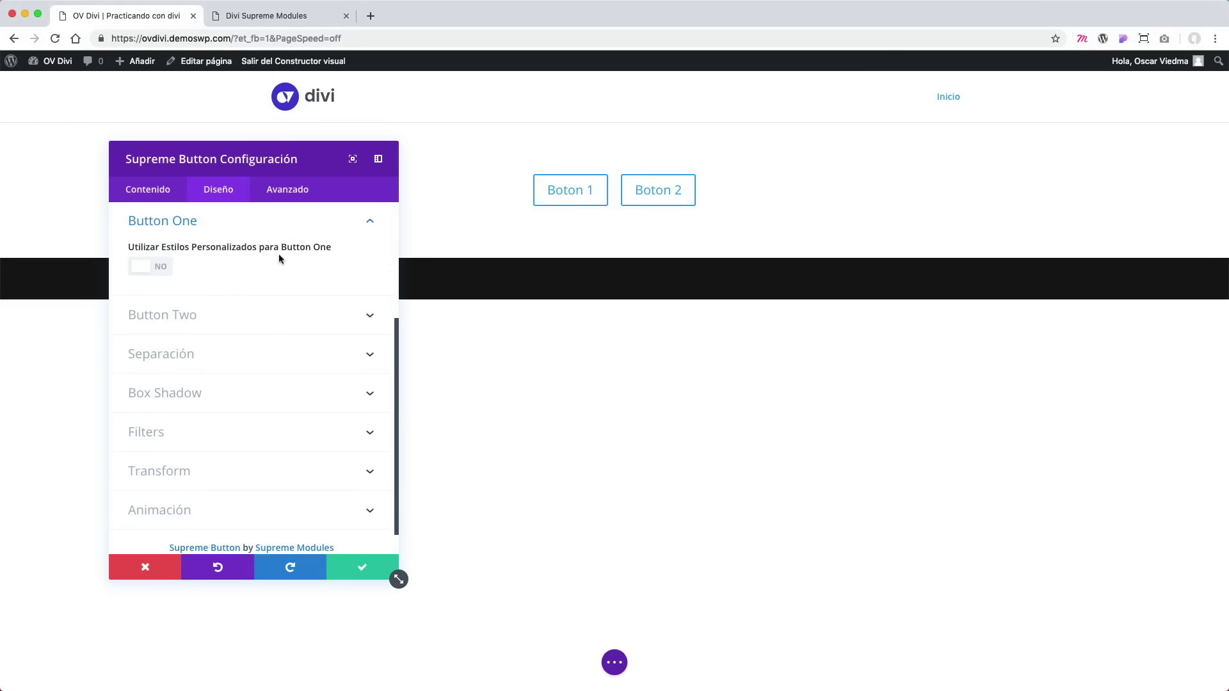
click(161, 274)
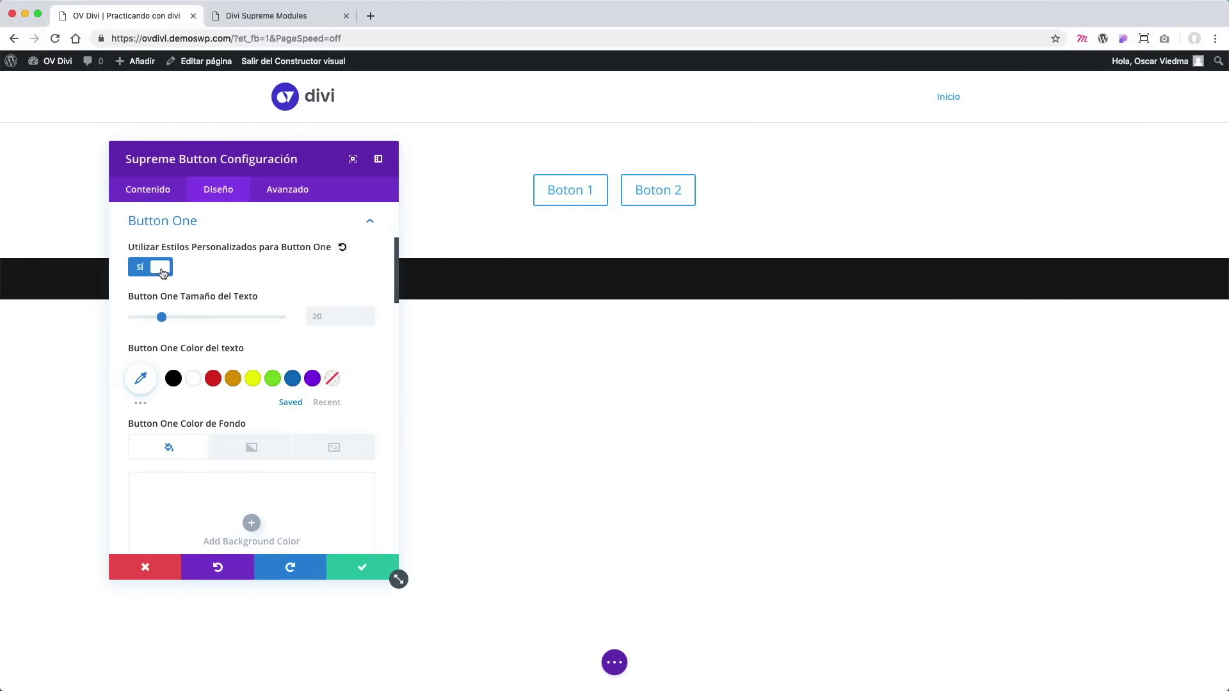
click(175, 379)
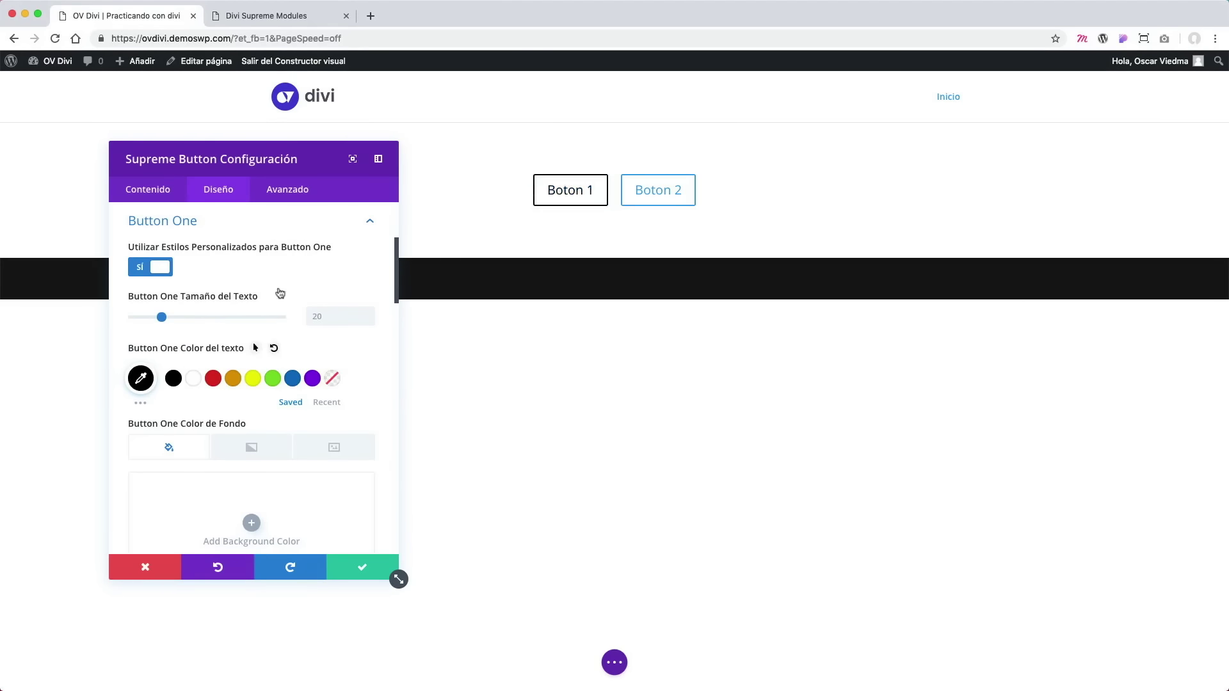
scroll(278, 288, down, 3)
scroll(317, 347, up, 5)
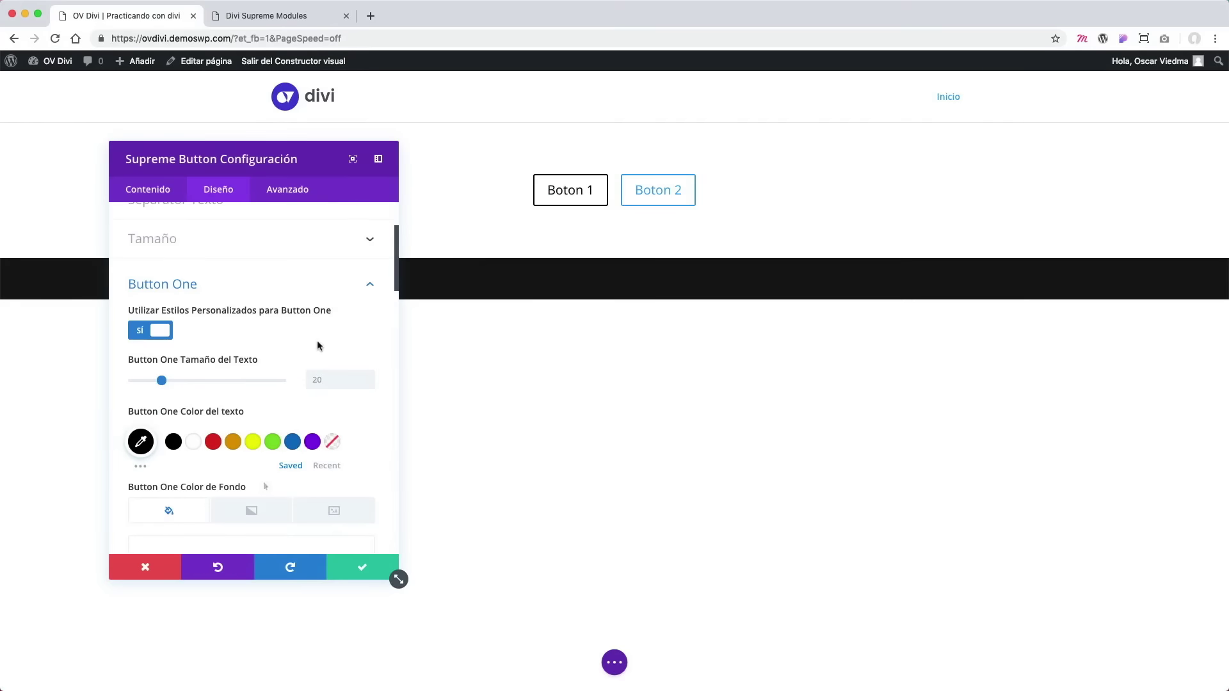
Enable custom styles for Button Two and set its text color to red #e02b20.
click(370, 283)
click(279, 318)
scroll(277, 326, down, 1)
click(160, 275)
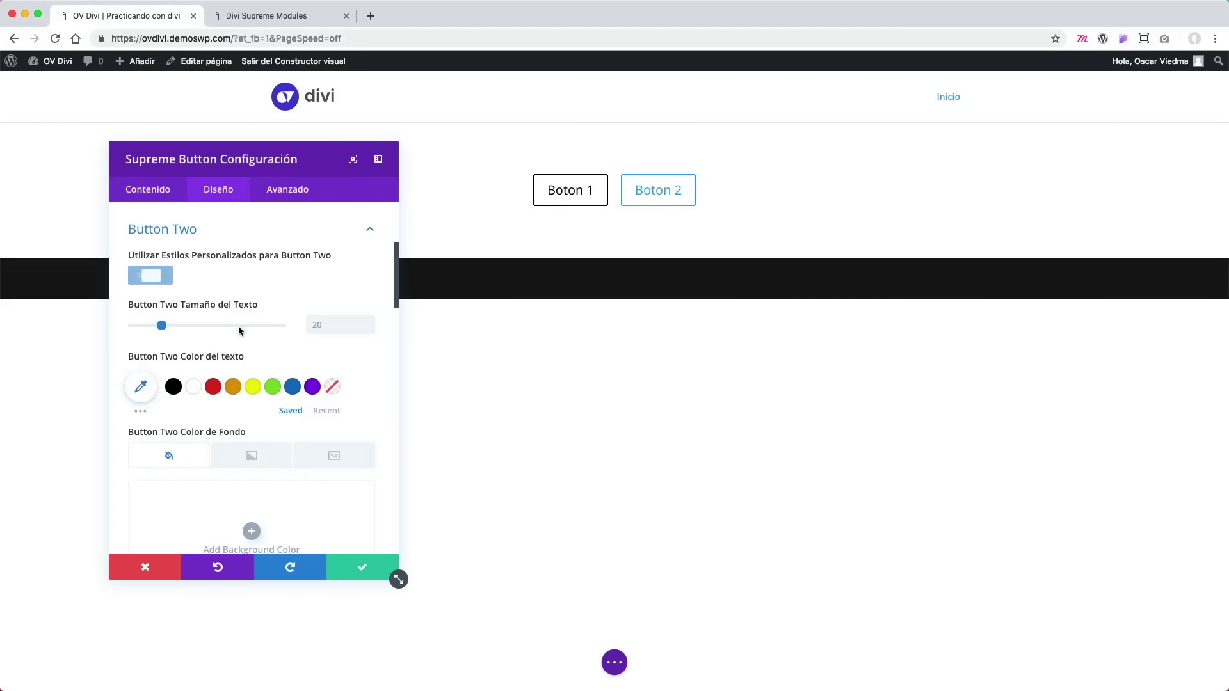
scroll(259, 368, down, 1)
click(213, 356)
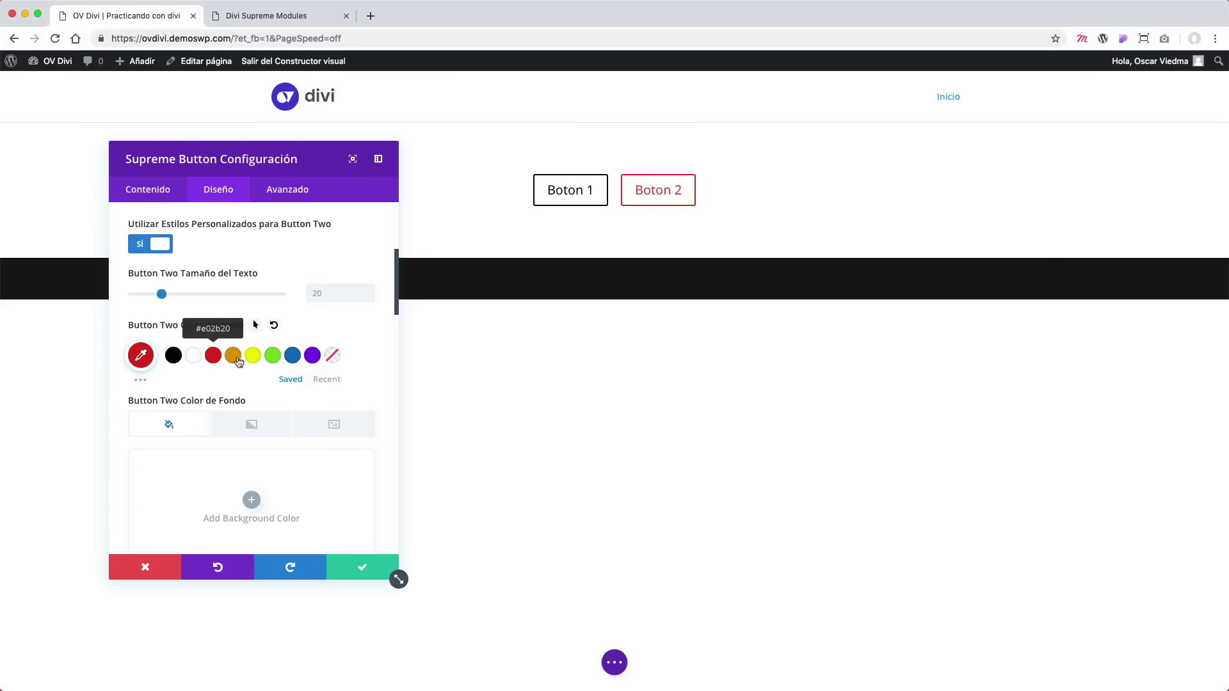
scroll(345, 407, down, 2)
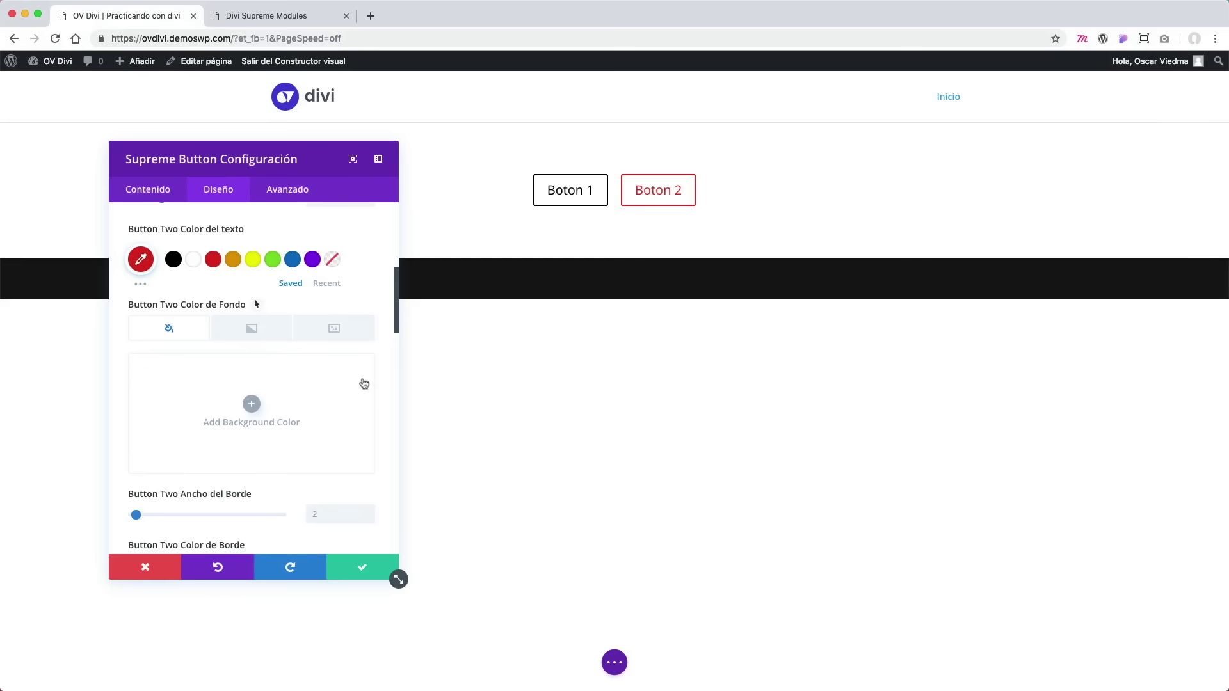
scroll(272, 402, up, 7)
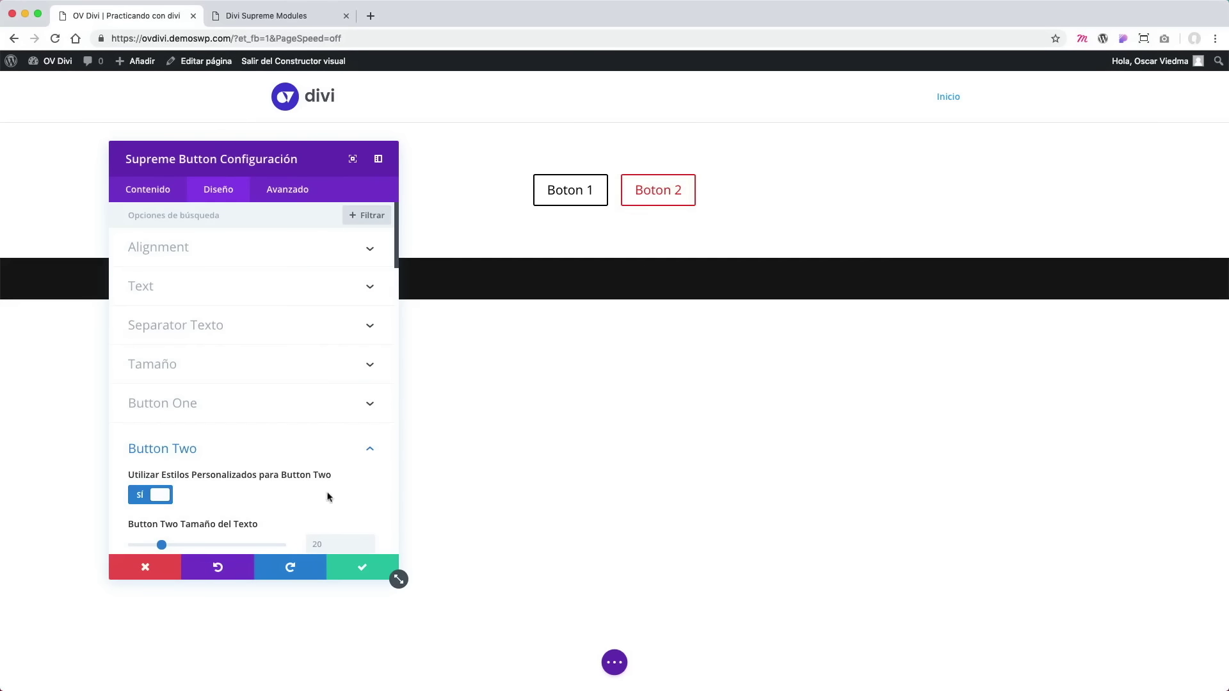
click(367, 454)
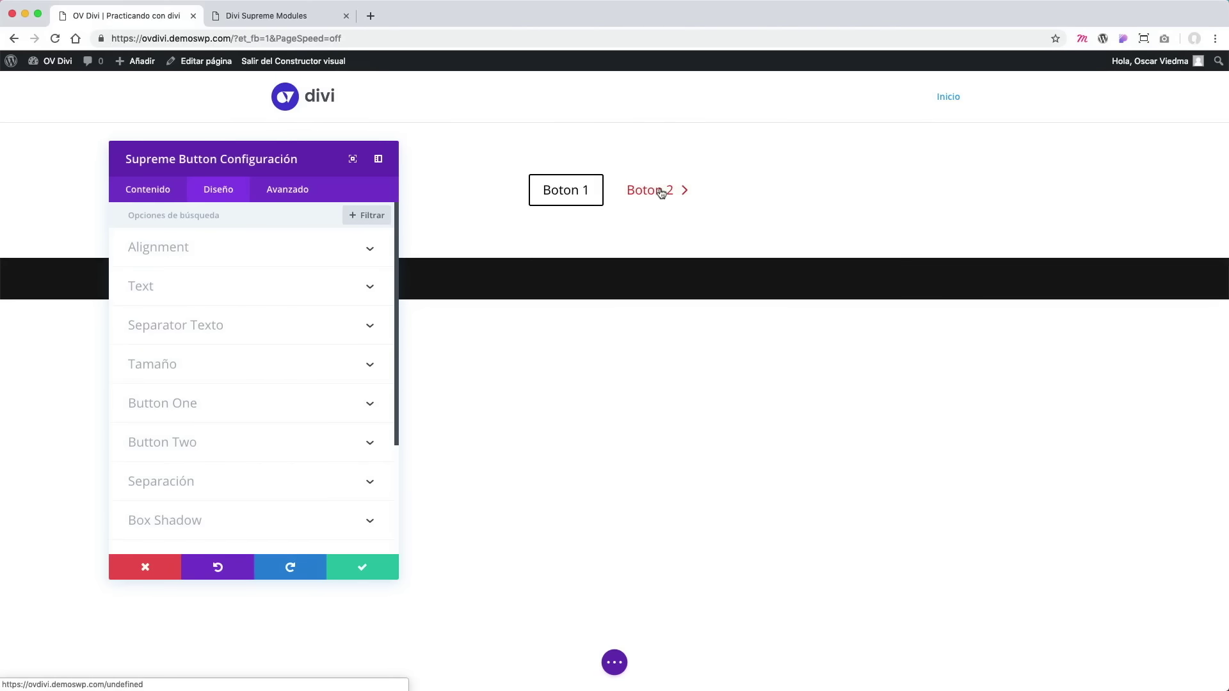
Examine the button module's remaining design options, including text, alignment, spacing, box shadow and separator text.
click(329, 282)
scroll(325, 296, down, 2)
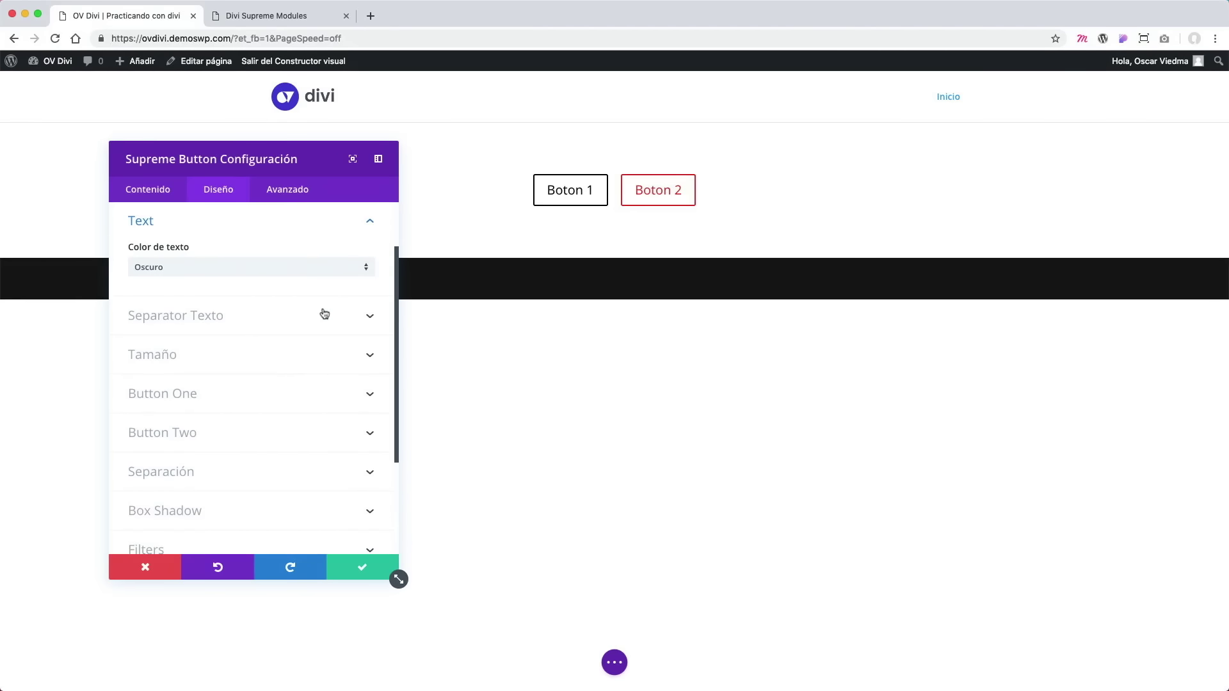
click(325, 313)
scroll(343, 294, up, 3)
click(352, 248)
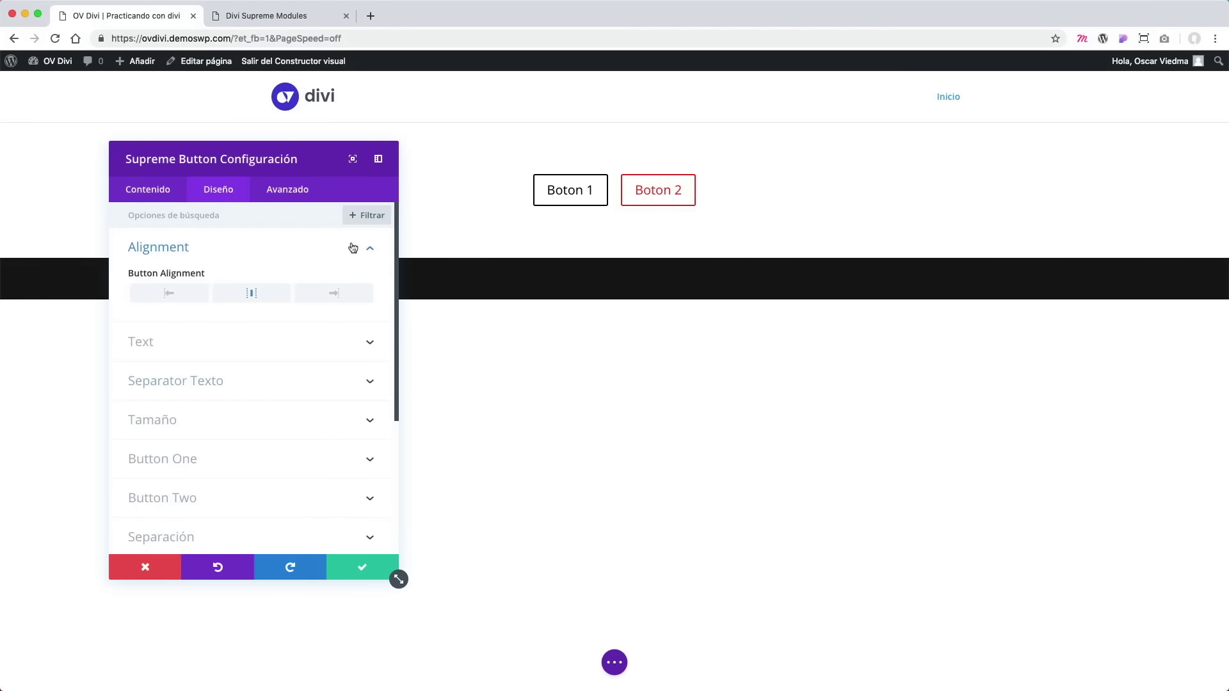
scroll(352, 358, down, 3)
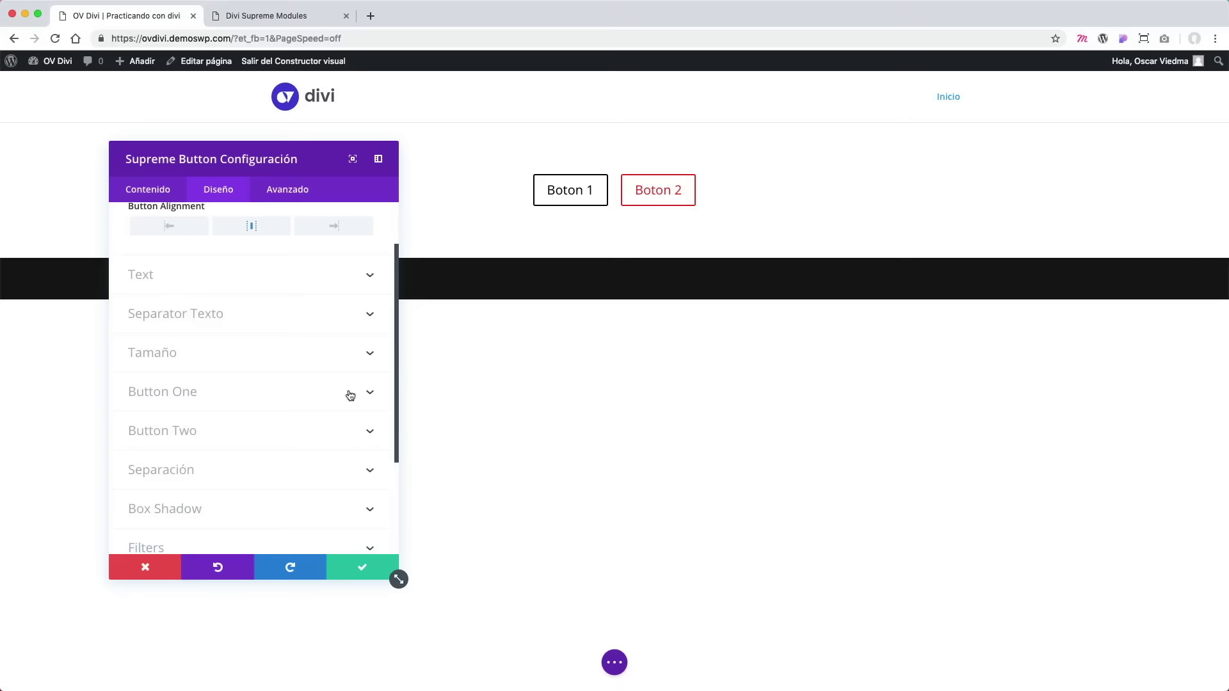
click(340, 425)
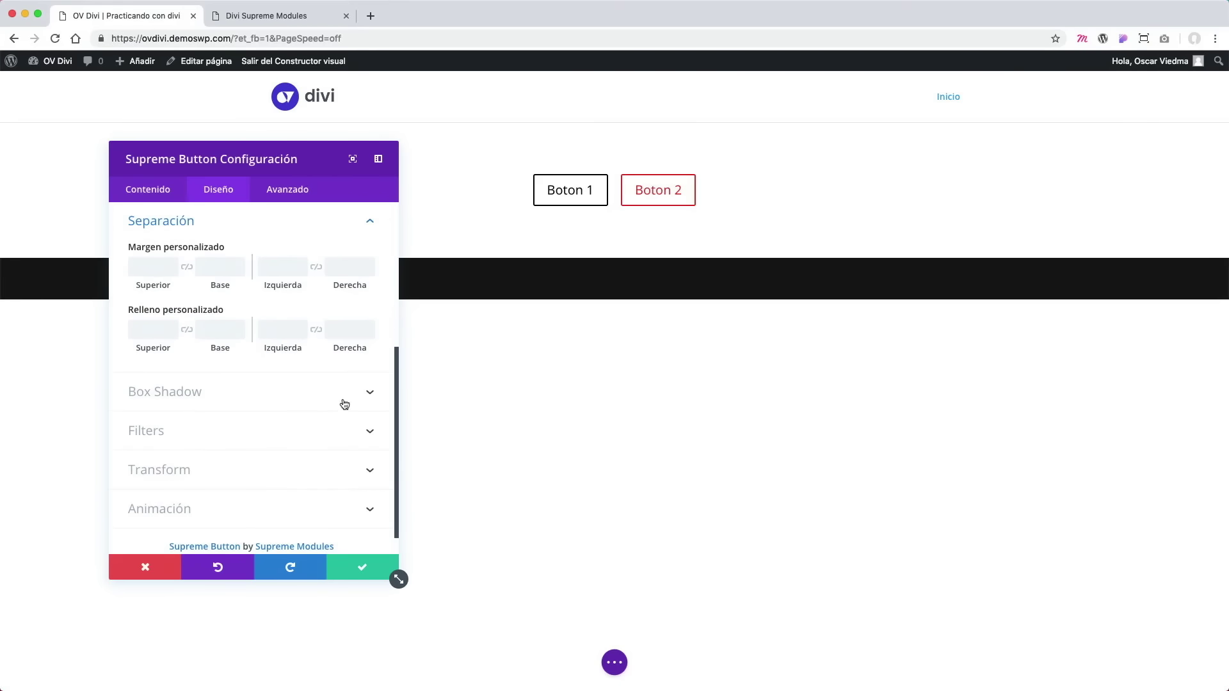
click(344, 393)
scroll(346, 402, up, 5)
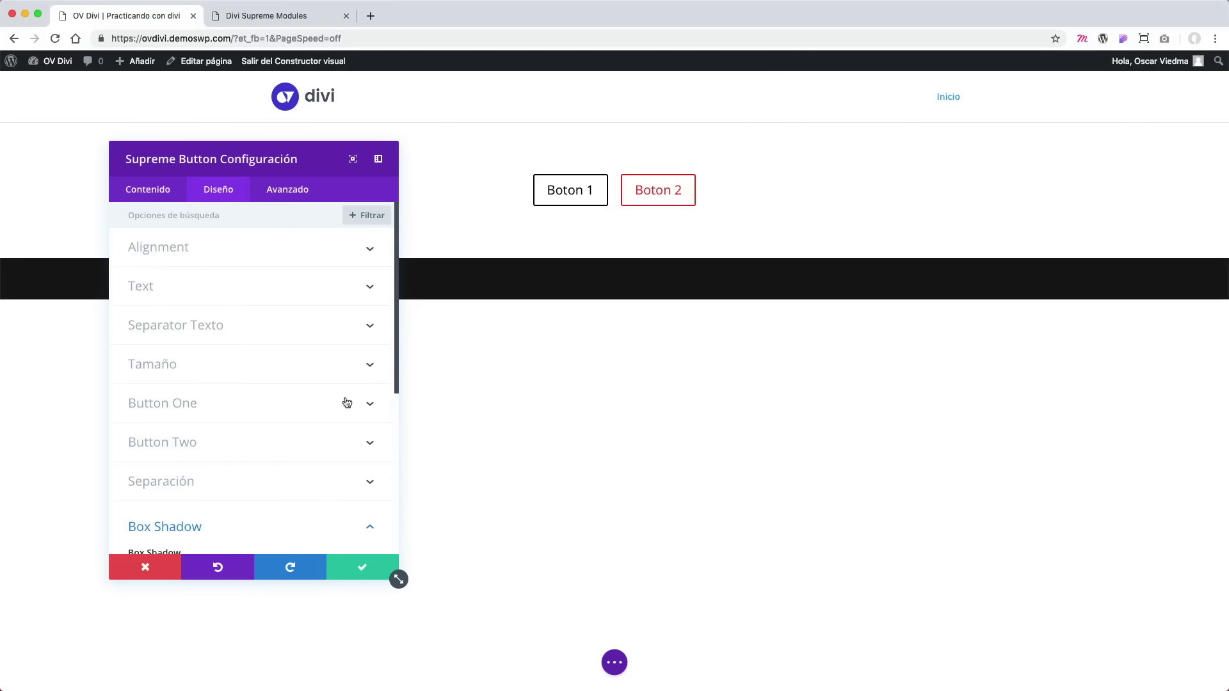
click(334, 262)
click(289, 356)
click(318, 327)
scroll(332, 349, down, 3)
scroll(341, 354, down, 5)
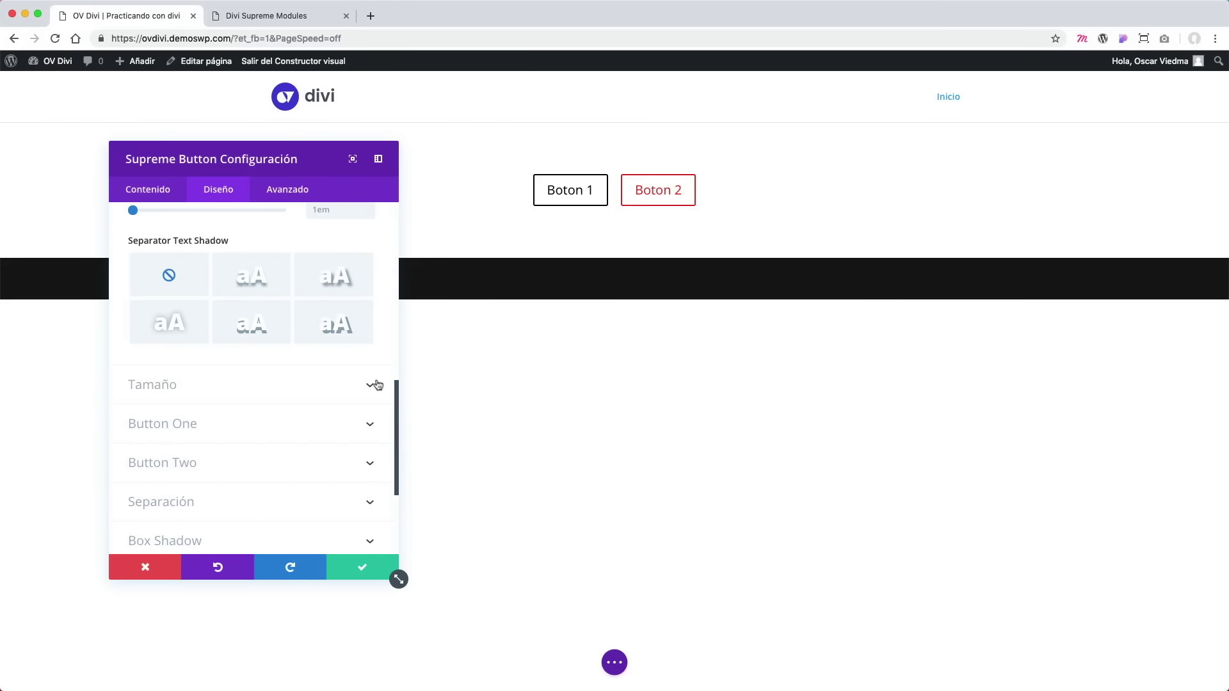
Try a wider Separator Gap between the two buttons, reset it and save the module's settings.
click(372, 387)
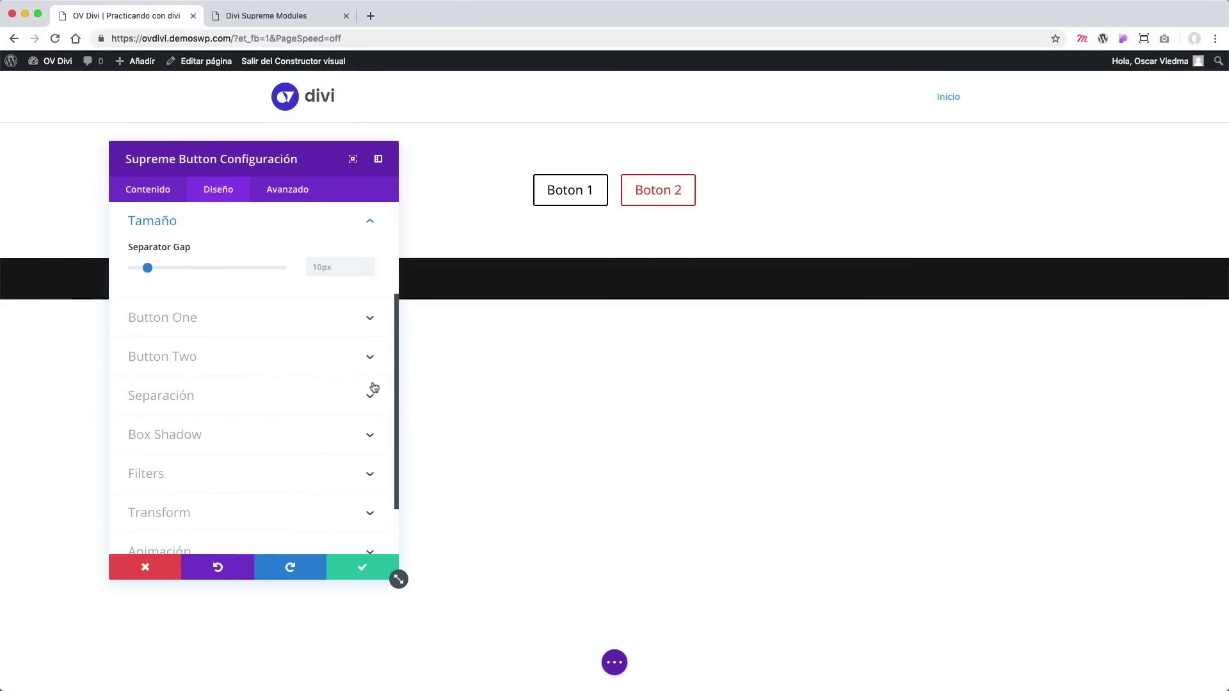
scroll(373, 387, down, 1)
scroll(288, 320, up, 1)
scroll(224, 285, up, 1)
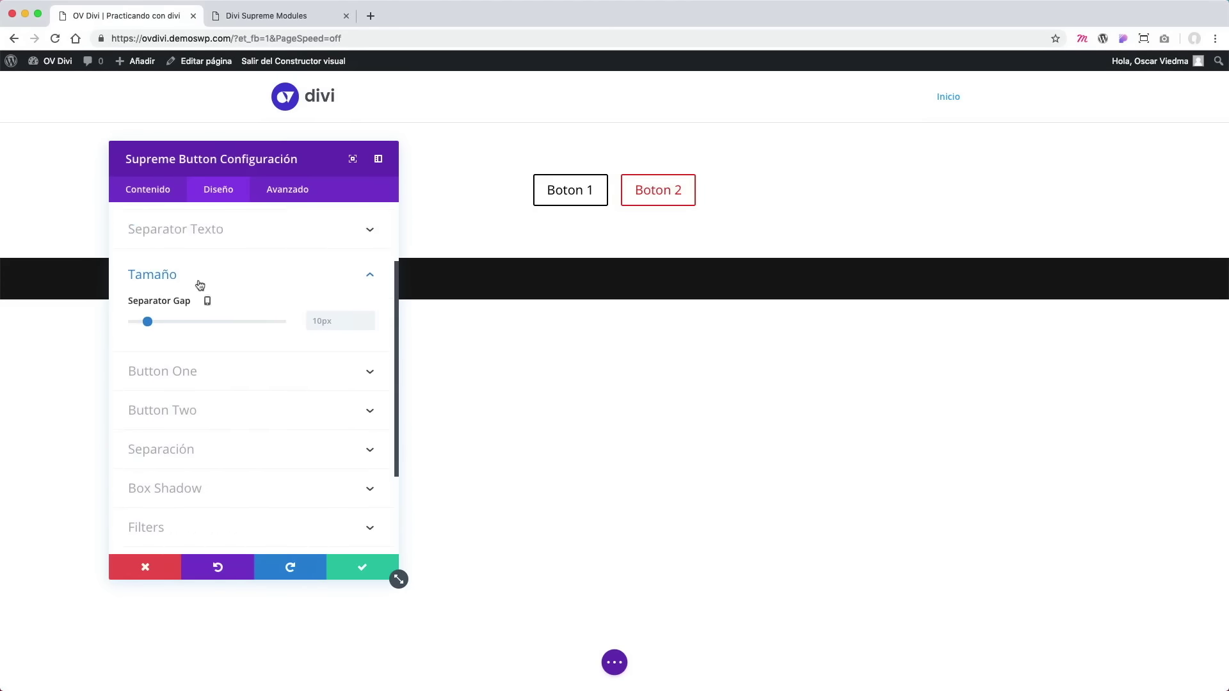
drag(147, 322, 207, 338)
click(220, 305)
click(362, 568)
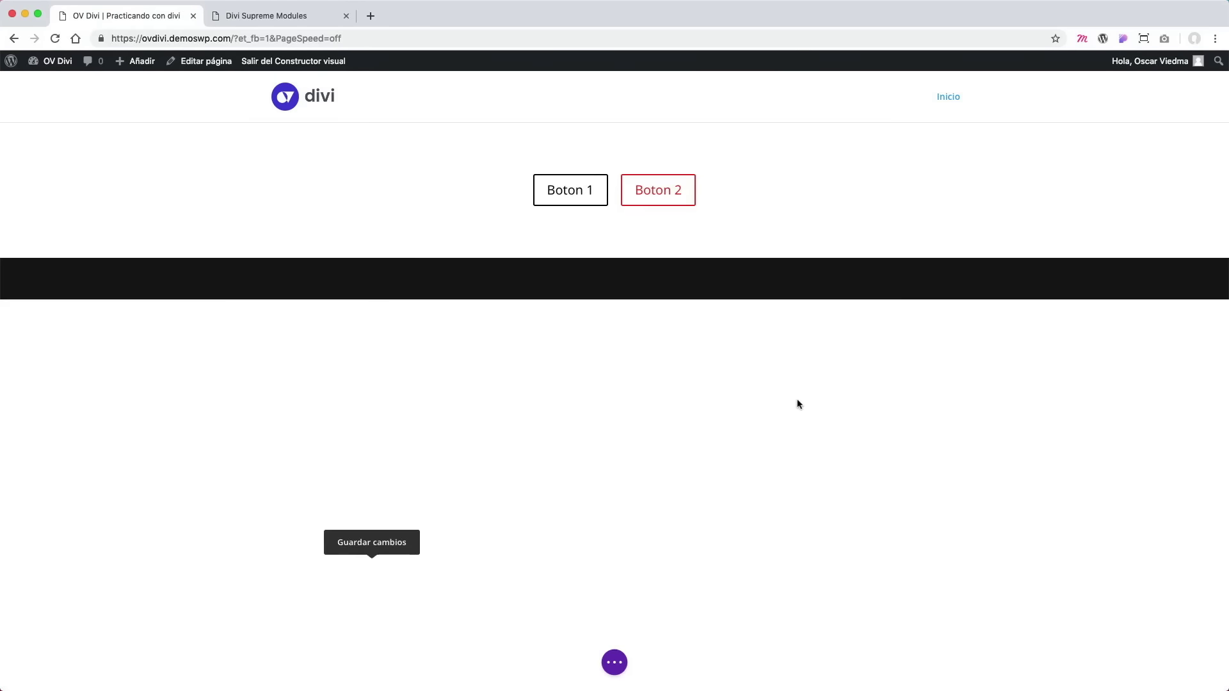
Insert a new single-column row below the row with the two buttons.
mouse_move(614, 227)
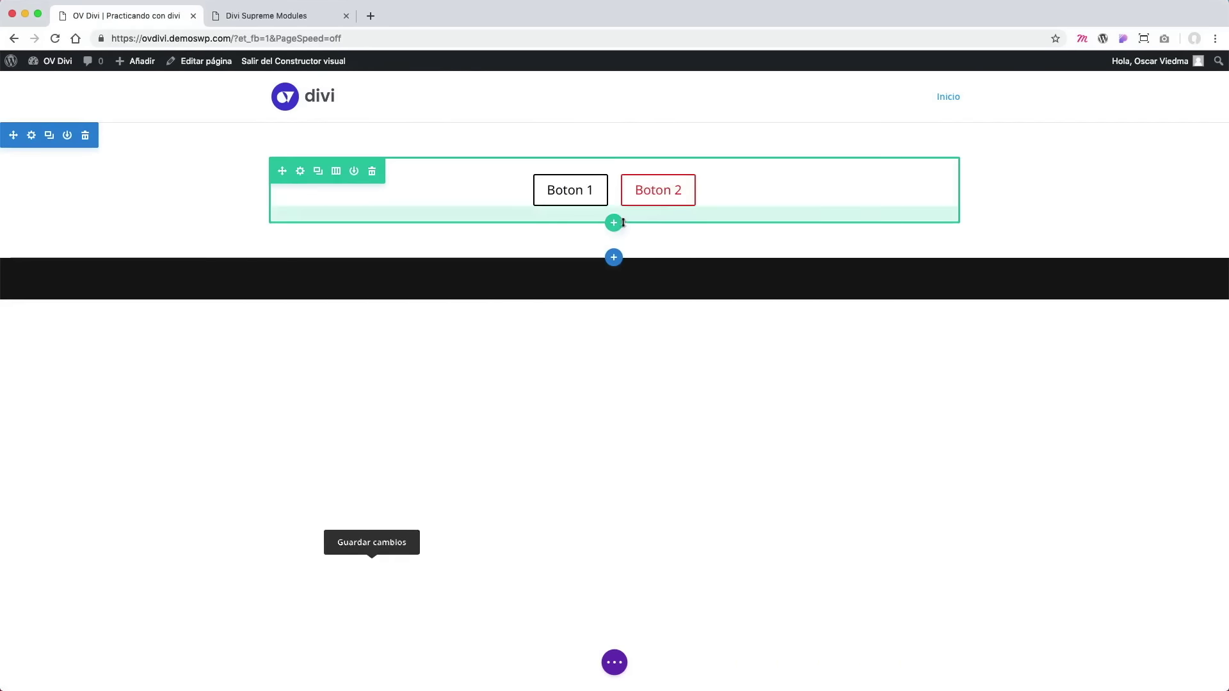
click(614, 227)
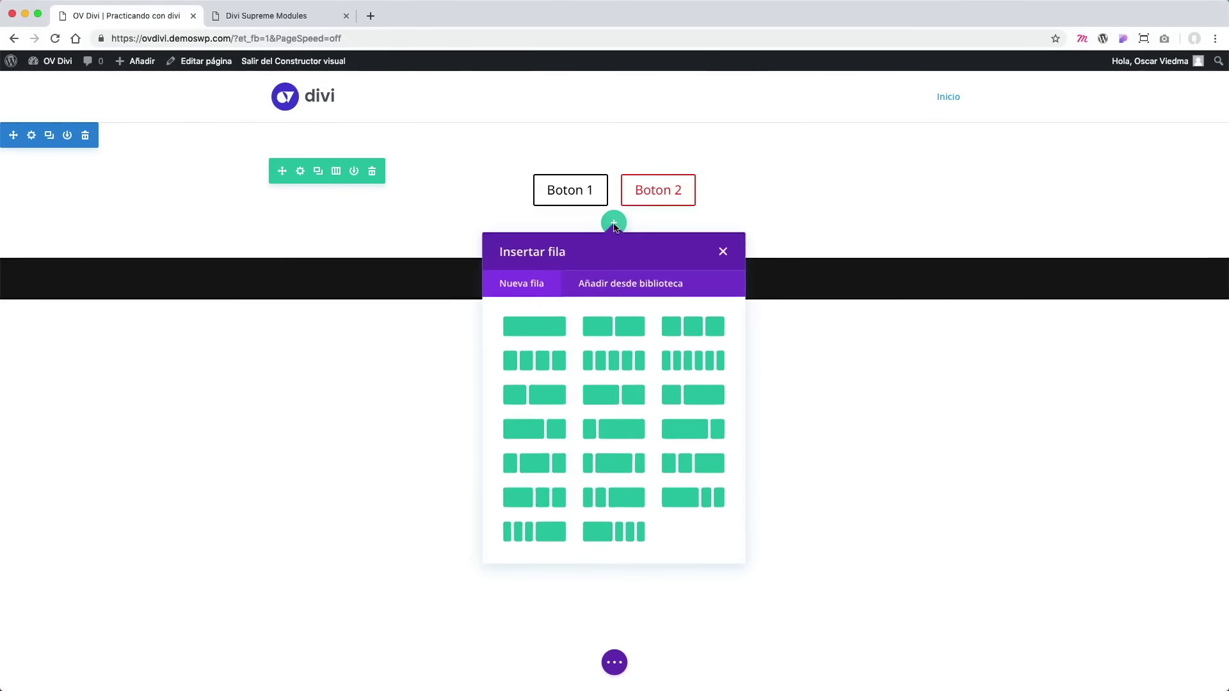
click(549, 328)
Add a Supreme Contact Form 7 module to the new row.
scroll(727, 392, down, 5)
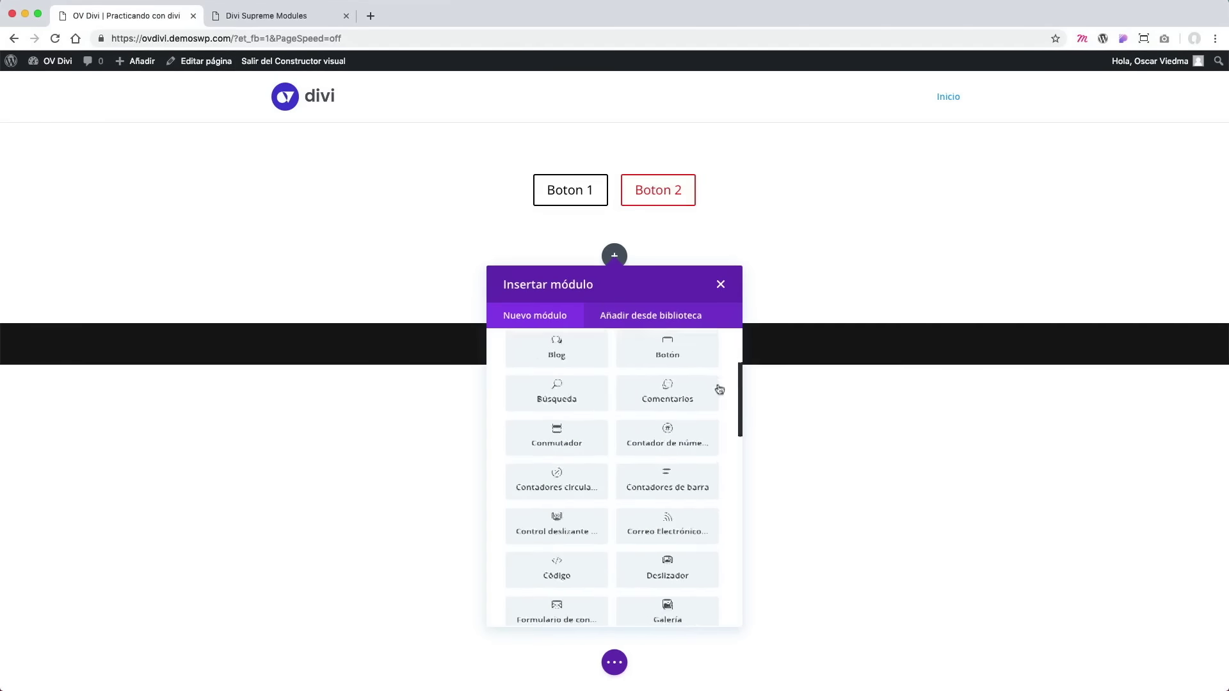
scroll(728, 392, down, 8)
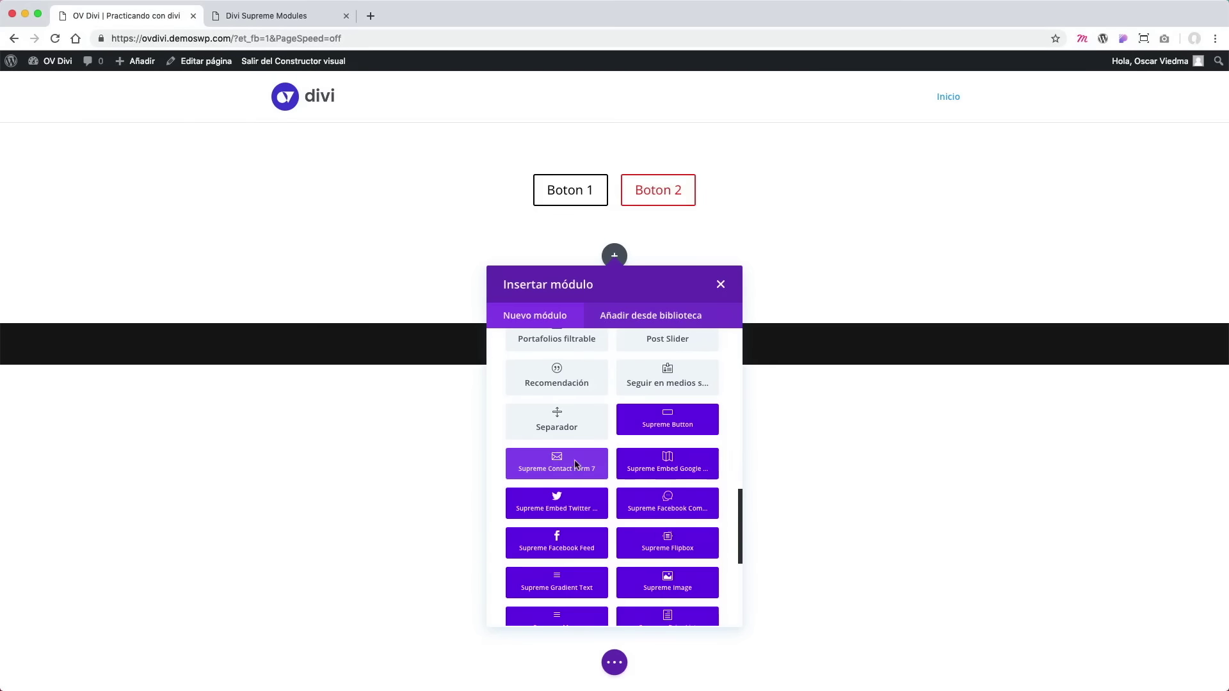
click(576, 464)
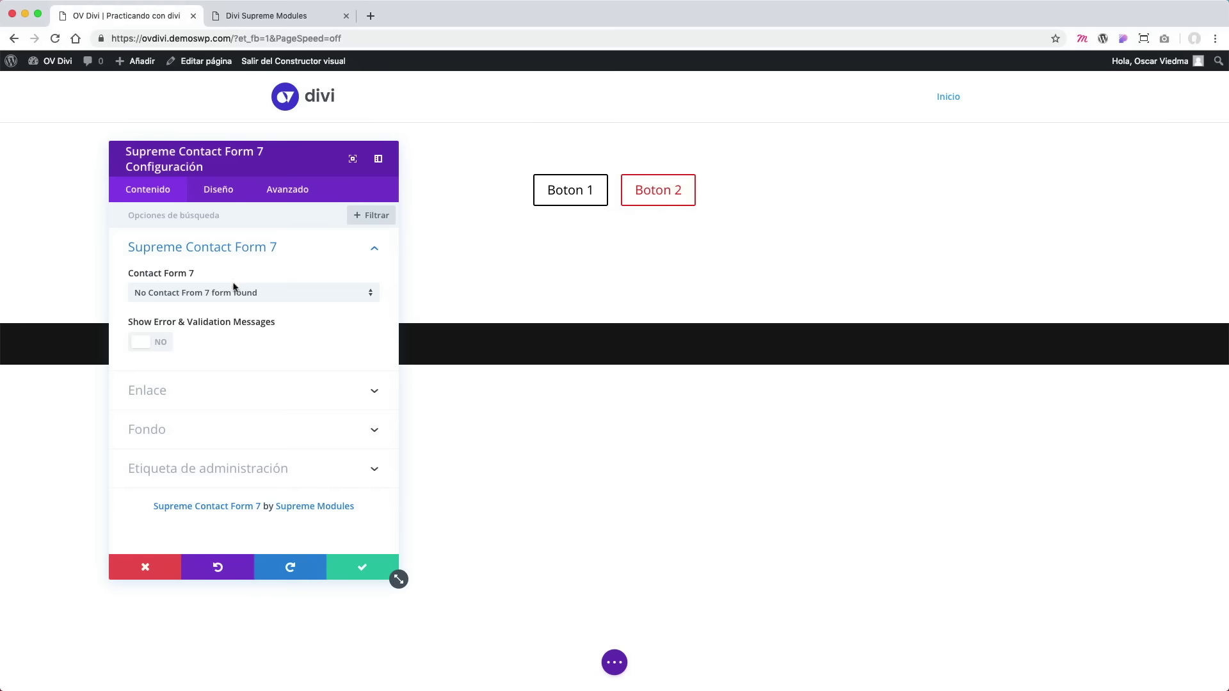
Examine the Contact Form 7 module's design options, such as labels, input fields, radio and checkbox, and validation success.
click(226, 199)
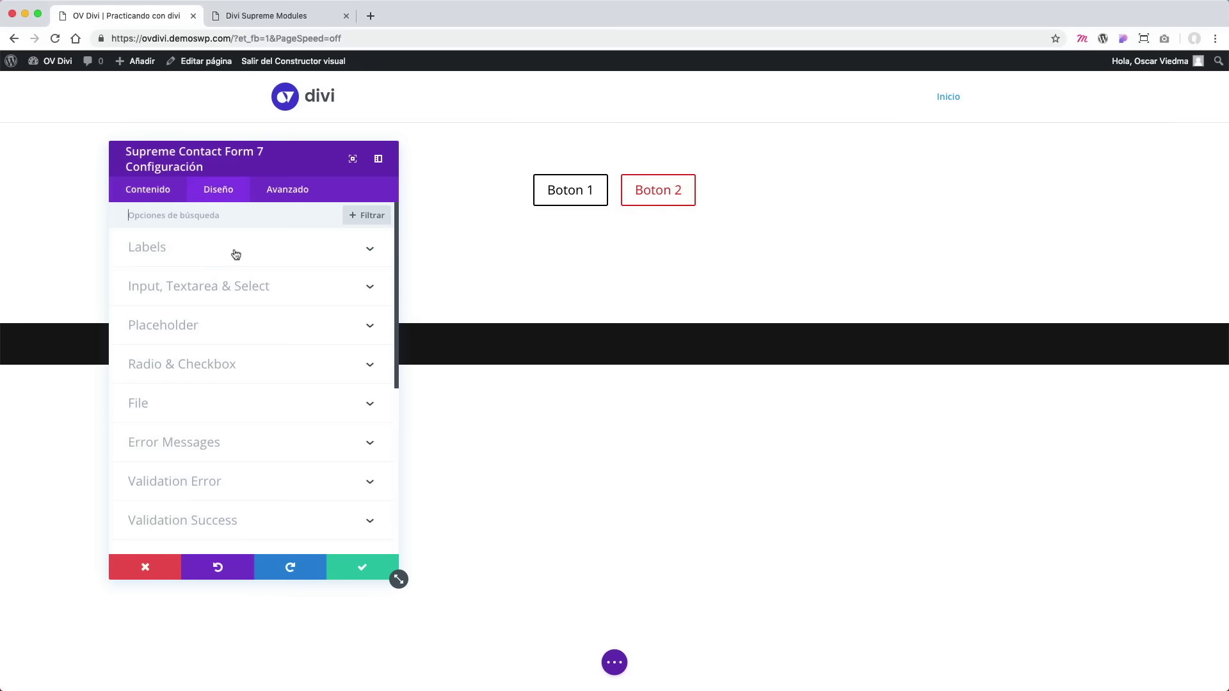
click(344, 255)
click(343, 257)
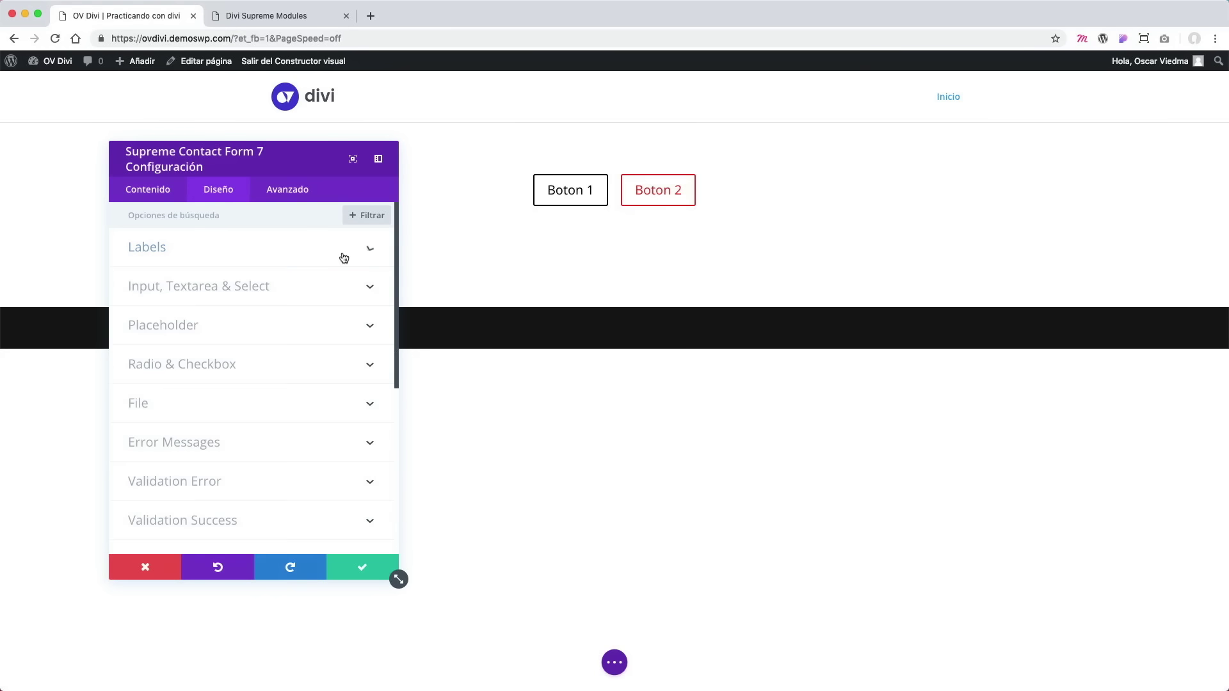
click(337, 293)
click(342, 232)
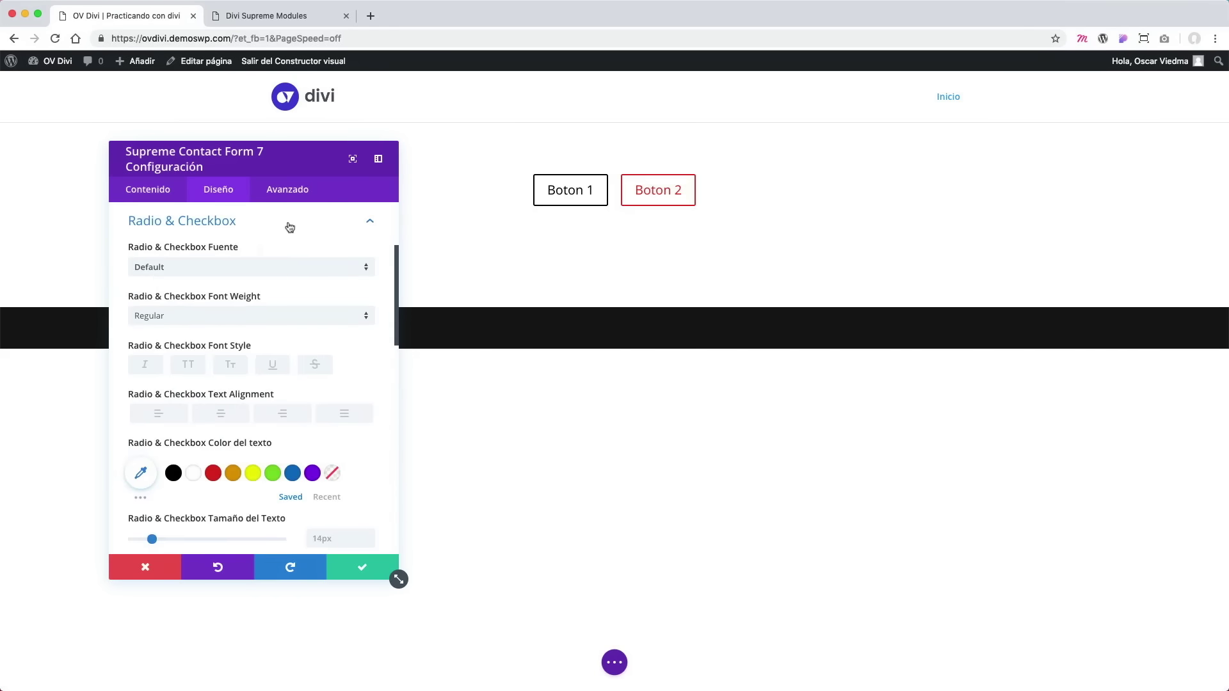
click(290, 228)
scroll(310, 324, down, 3)
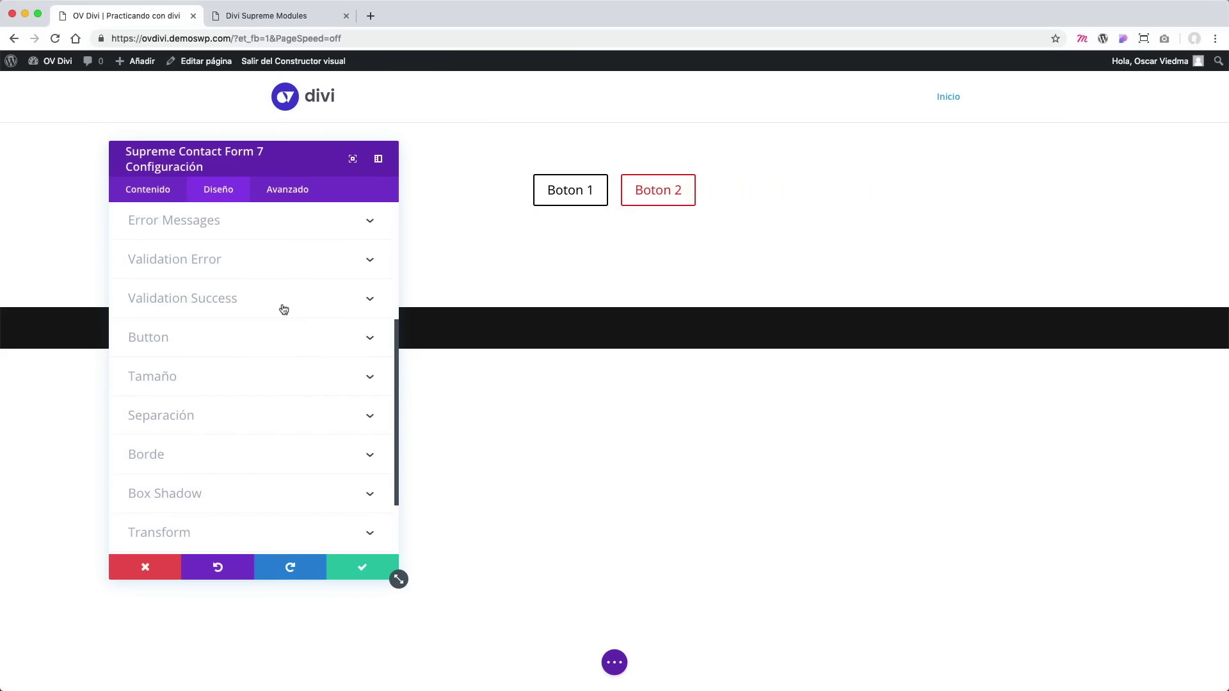
scroll(268, 374, down, 1)
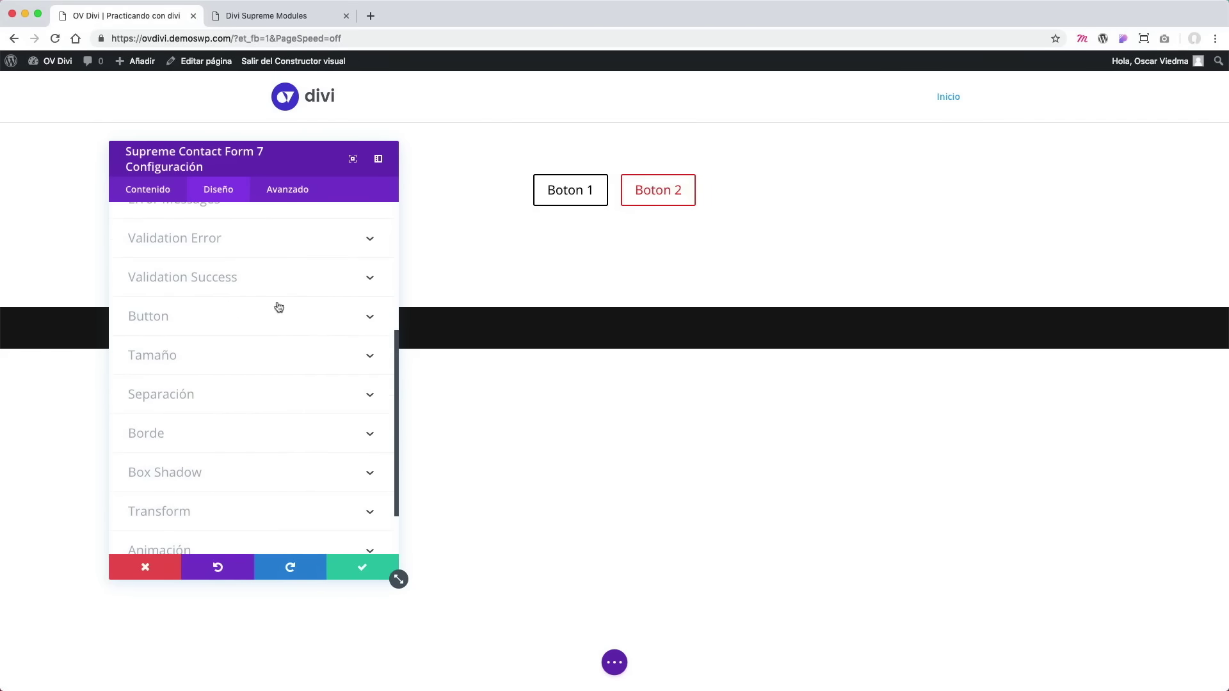
click(366, 286)
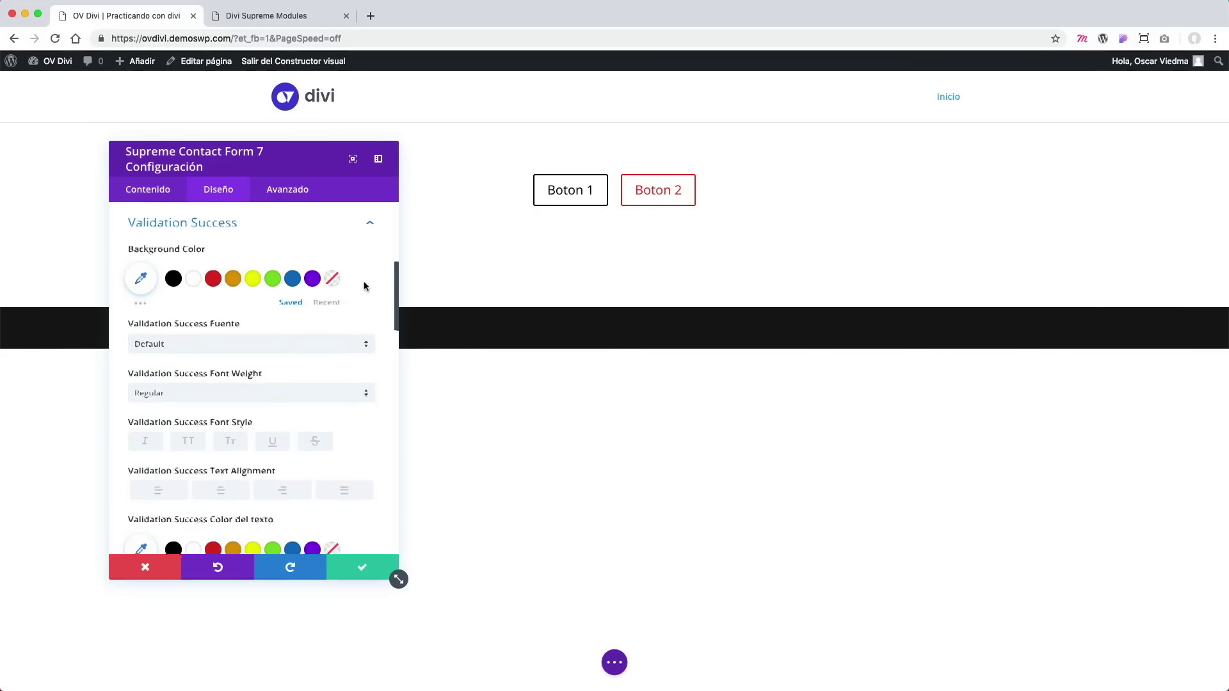
click(371, 238)
scroll(340, 286, up, 4)
scroll(340, 286, up, 2)
Discard the Contact Form 7 module's settings changes and delete the module from the row.
click(160, 199)
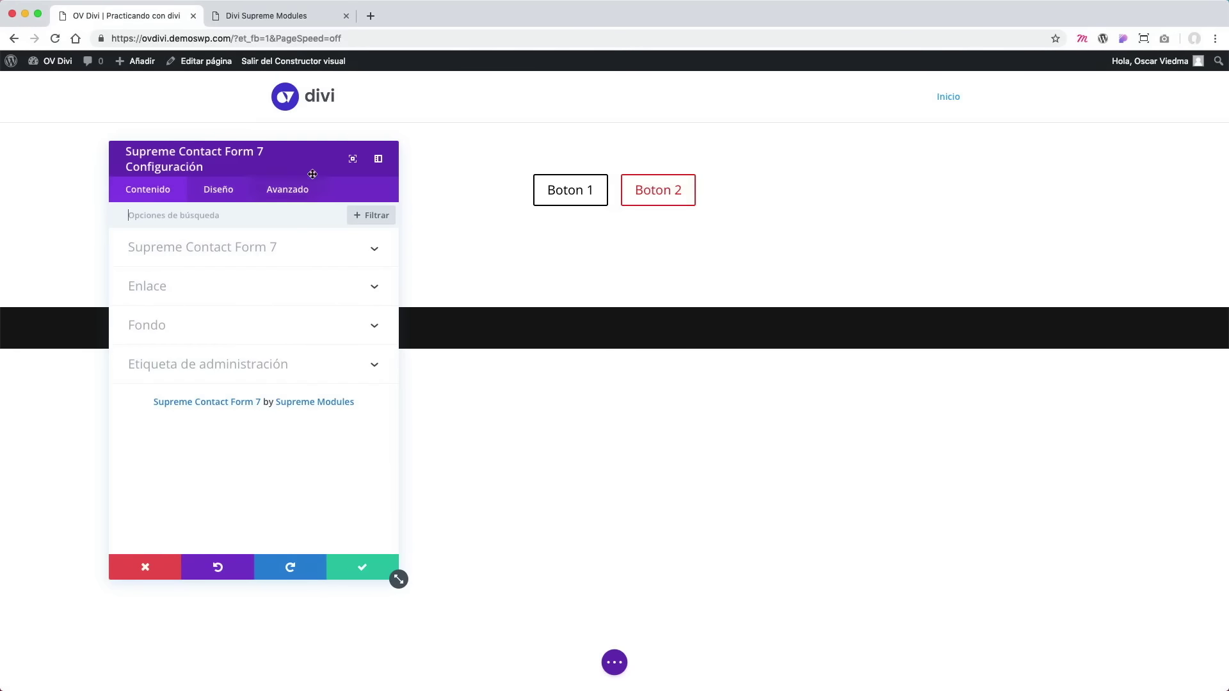
click(146, 568)
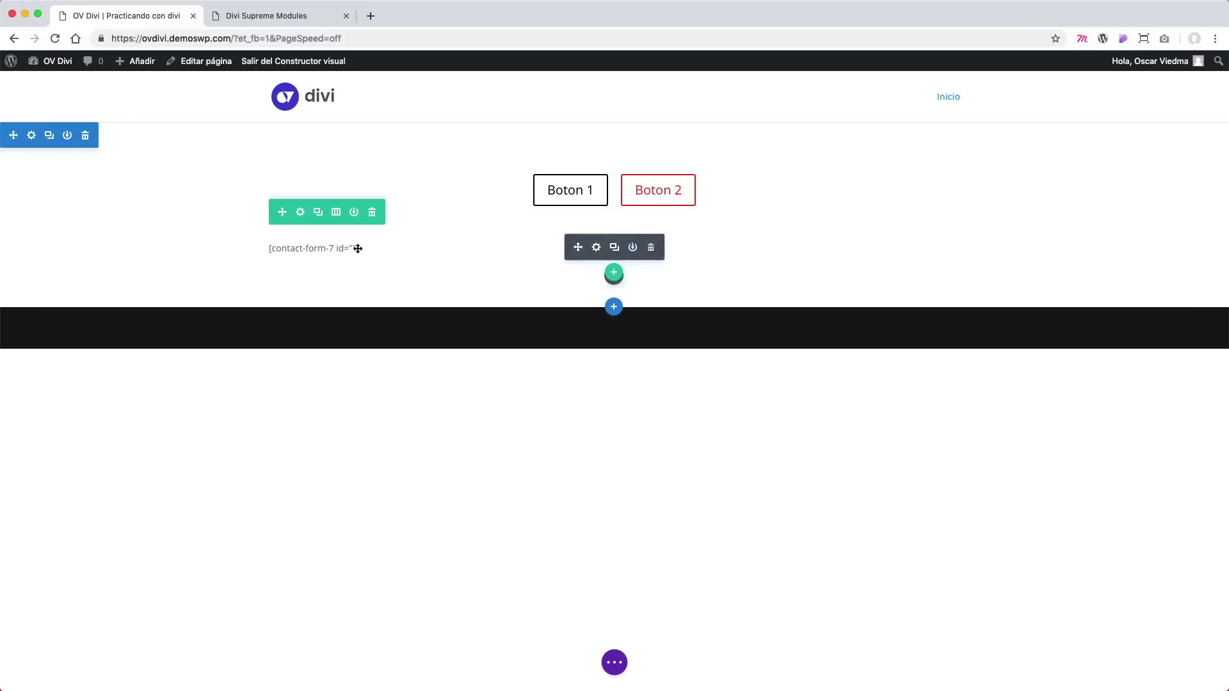
click(650, 248)
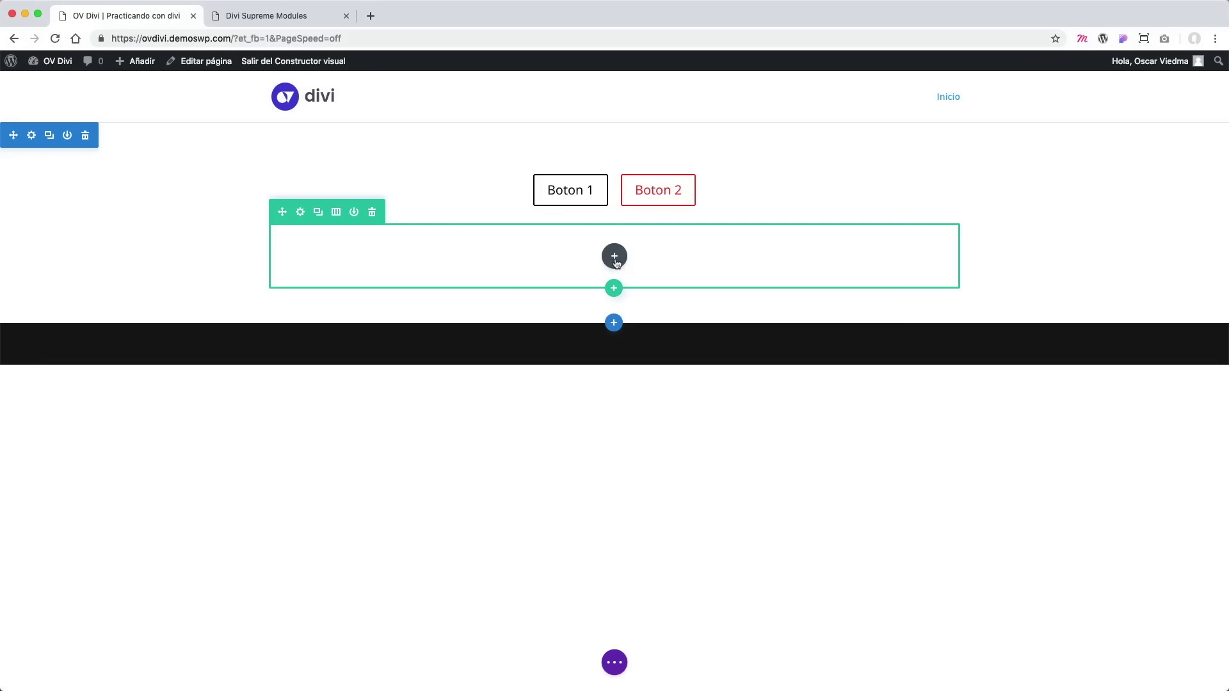
Add a Supreme Embed Google Map module to the empty row and move its settings window clear of the map's center.
click(615, 256)
scroll(727, 315, down, 8)
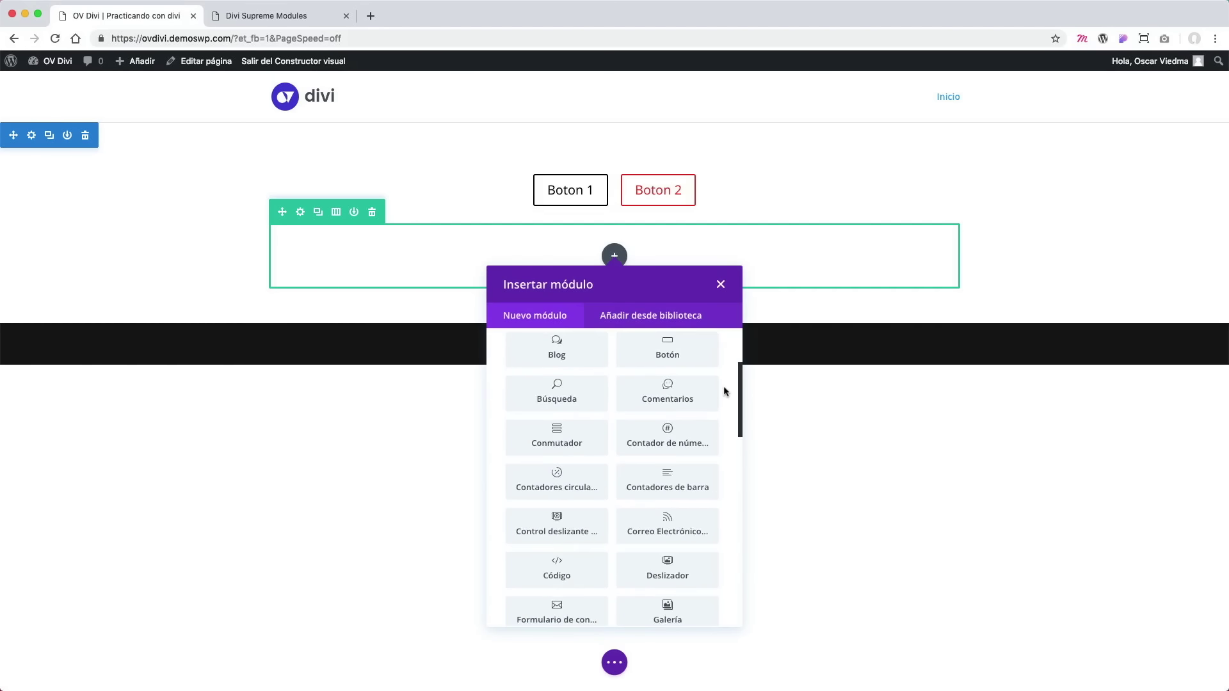
scroll(725, 391, down, 6)
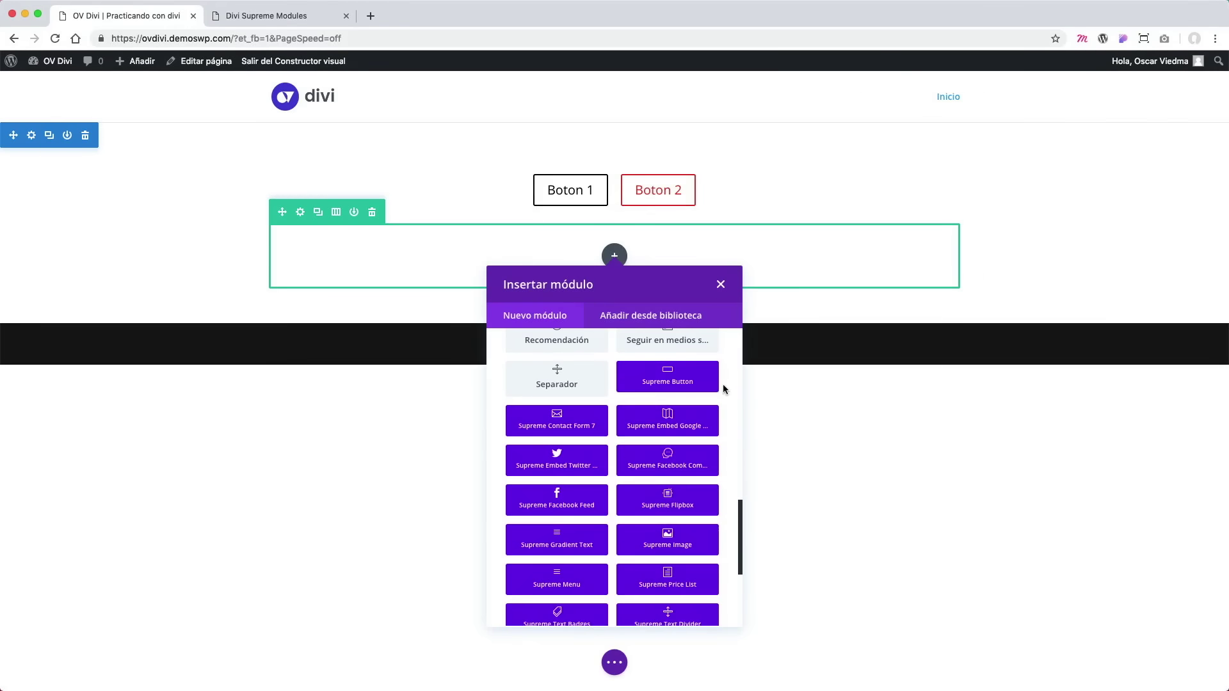
click(678, 428)
drag(280, 173, 963, 166)
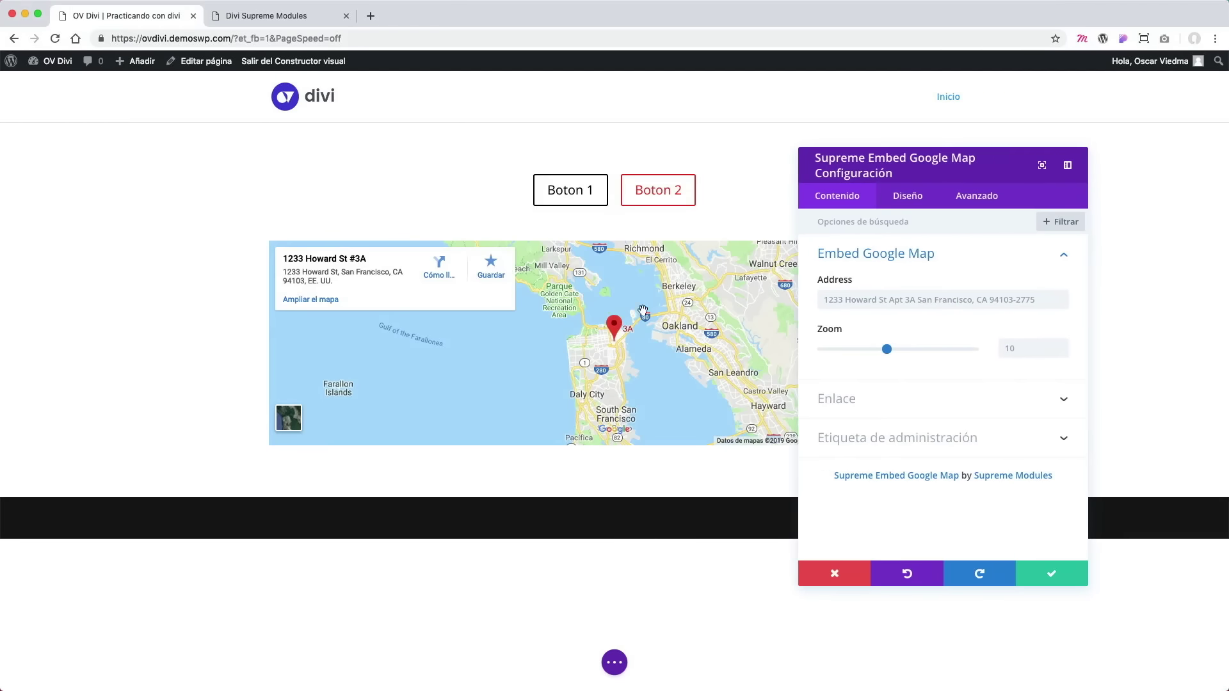
Set the map's address to the suggested Polanco neighborhood in Ciudad de México.
mouse_move(649, 336)
mouse_down()
mouse_move(636, 357)
mouse_move(581, 341)
mouse_move(653, 343)
mouse_up()
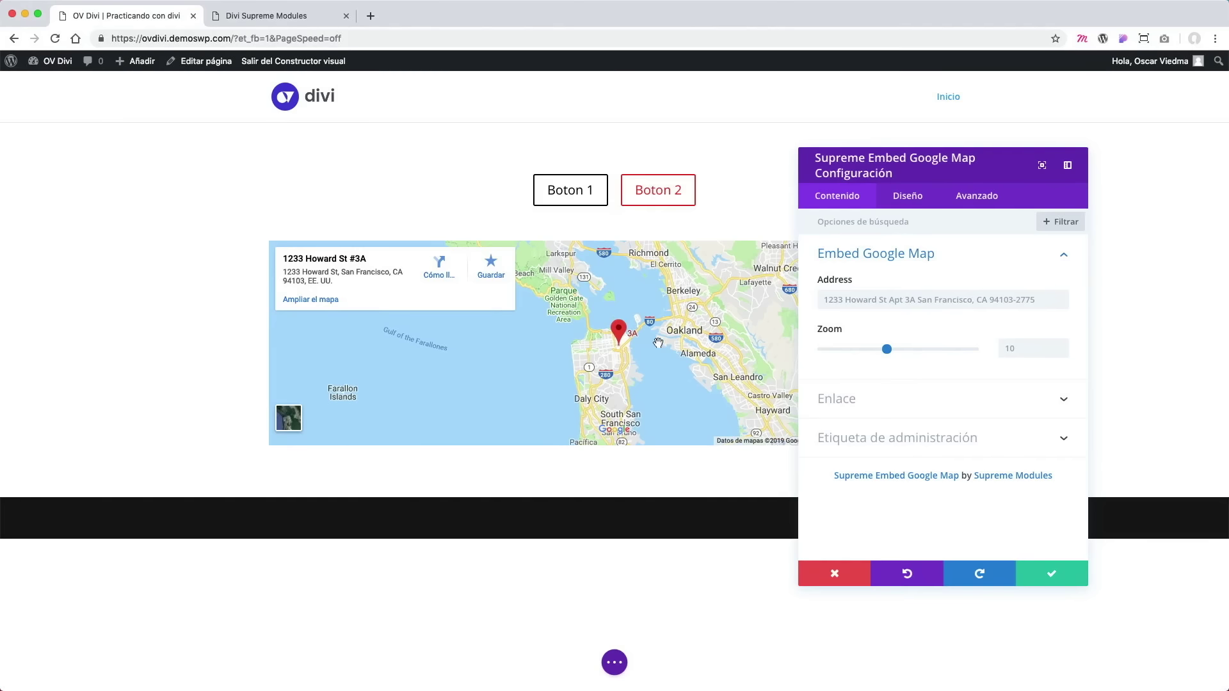
click(854, 301)
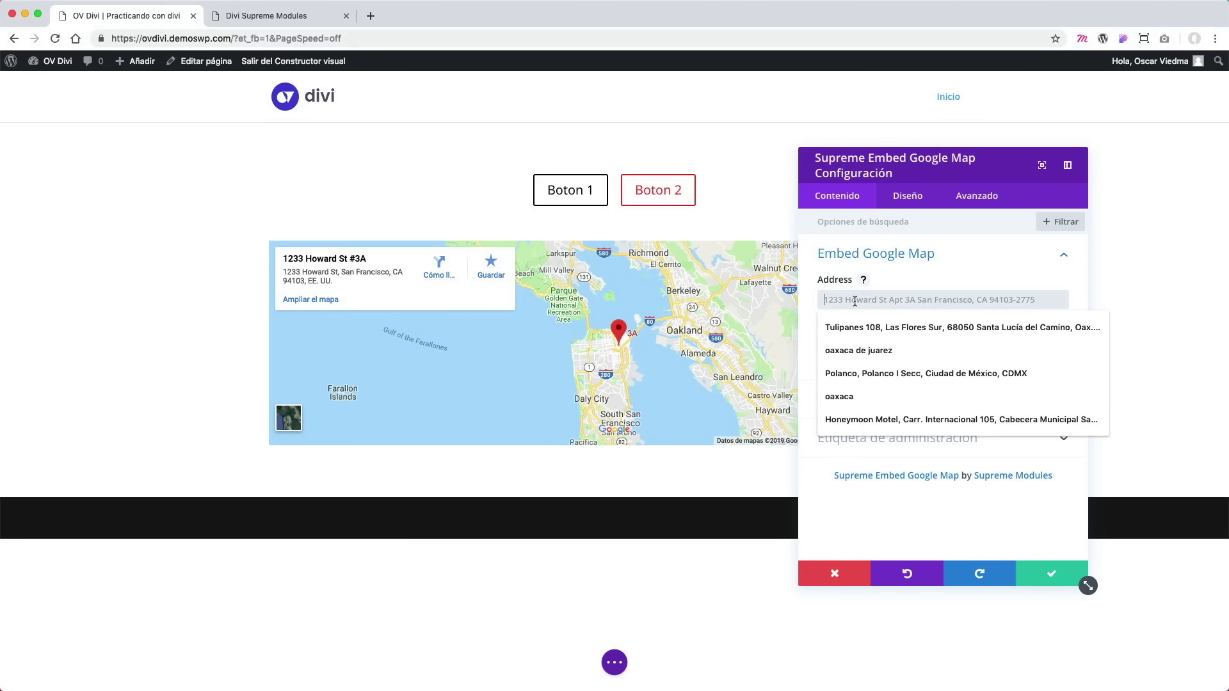
click(863, 375)
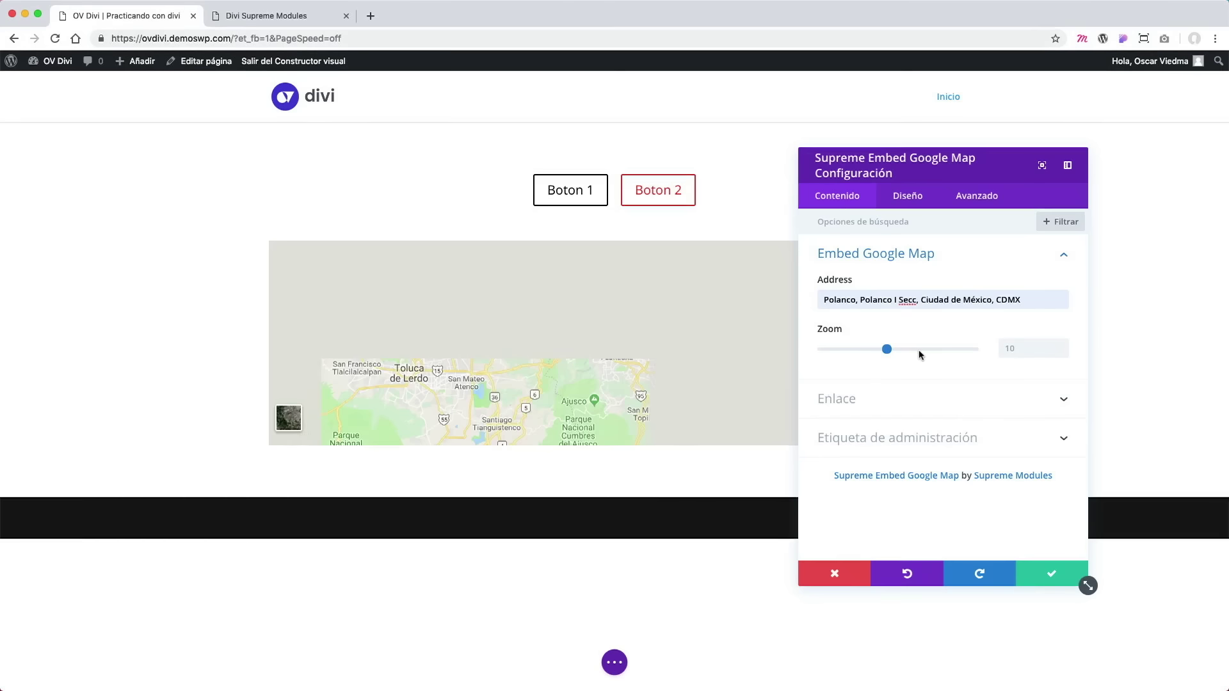
scroll(626, 346, down, 2)
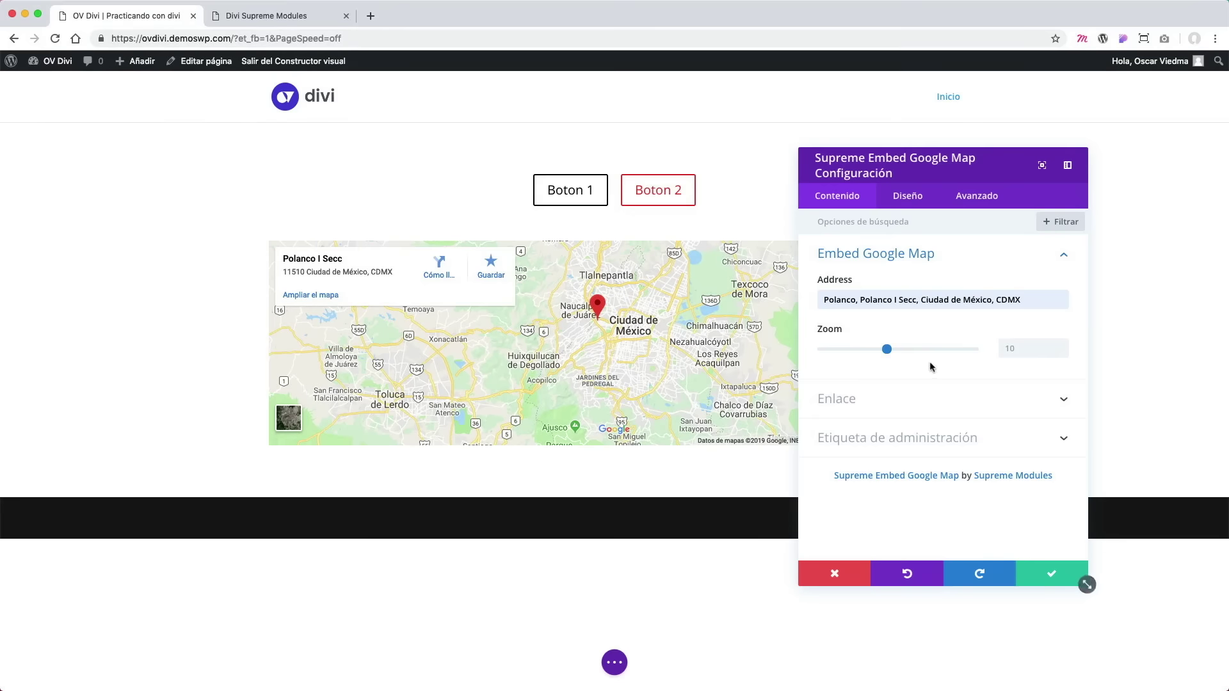
Set the embedded map's zoom to 15 and its height to 401 px.
drag(886, 350, 925, 359)
click(909, 199)
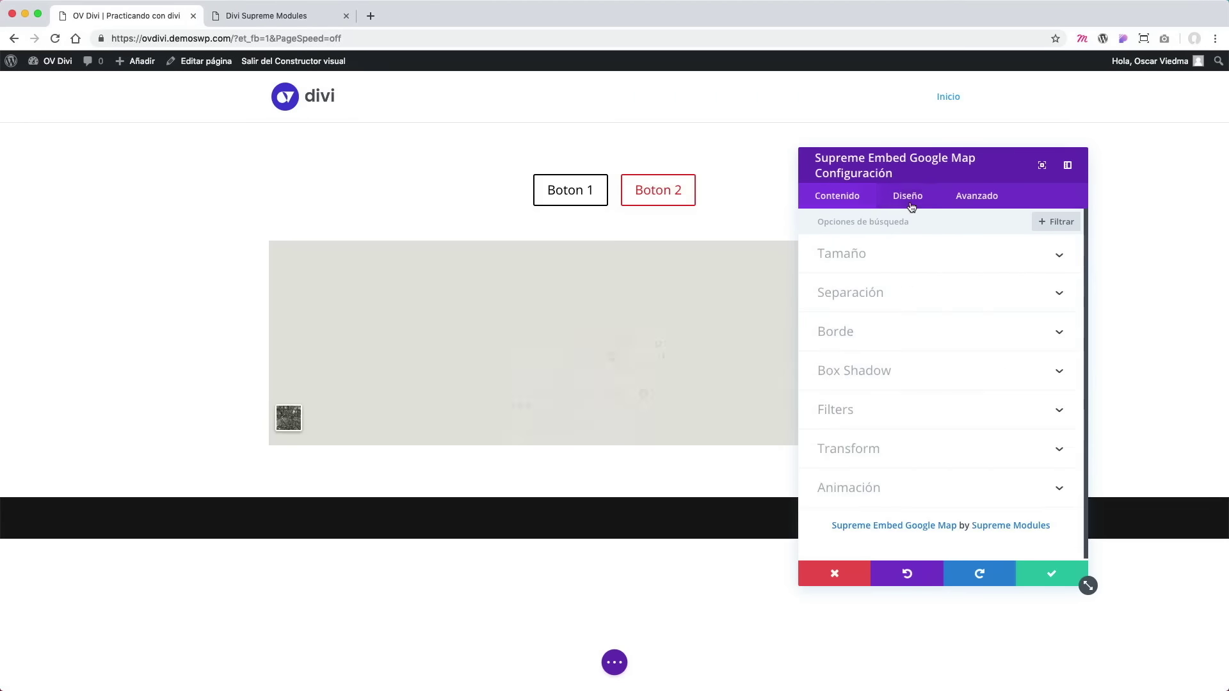
click(924, 256)
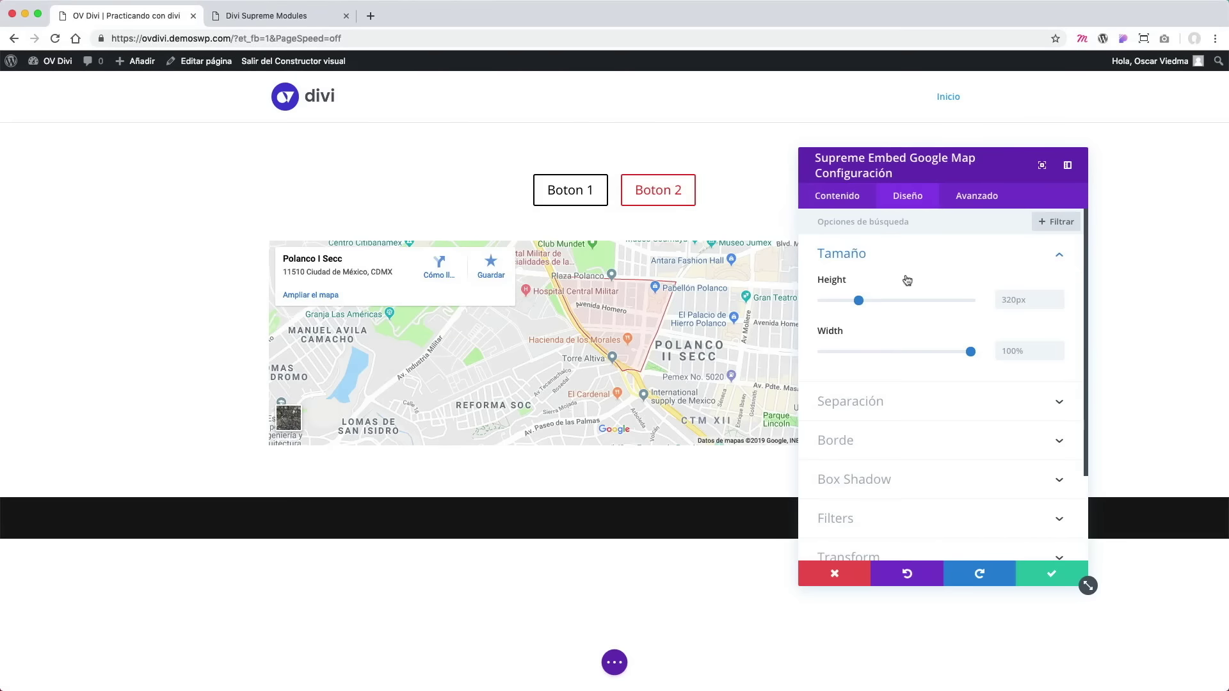
mouse_move(859, 301)
mouse_down()
mouse_move(886, 301)
mouse_move(872, 301)
mouse_up()
mouse_move(970, 351)
mouse_down()
mouse_move(925, 352)
mouse_move(978, 356)
mouse_up()
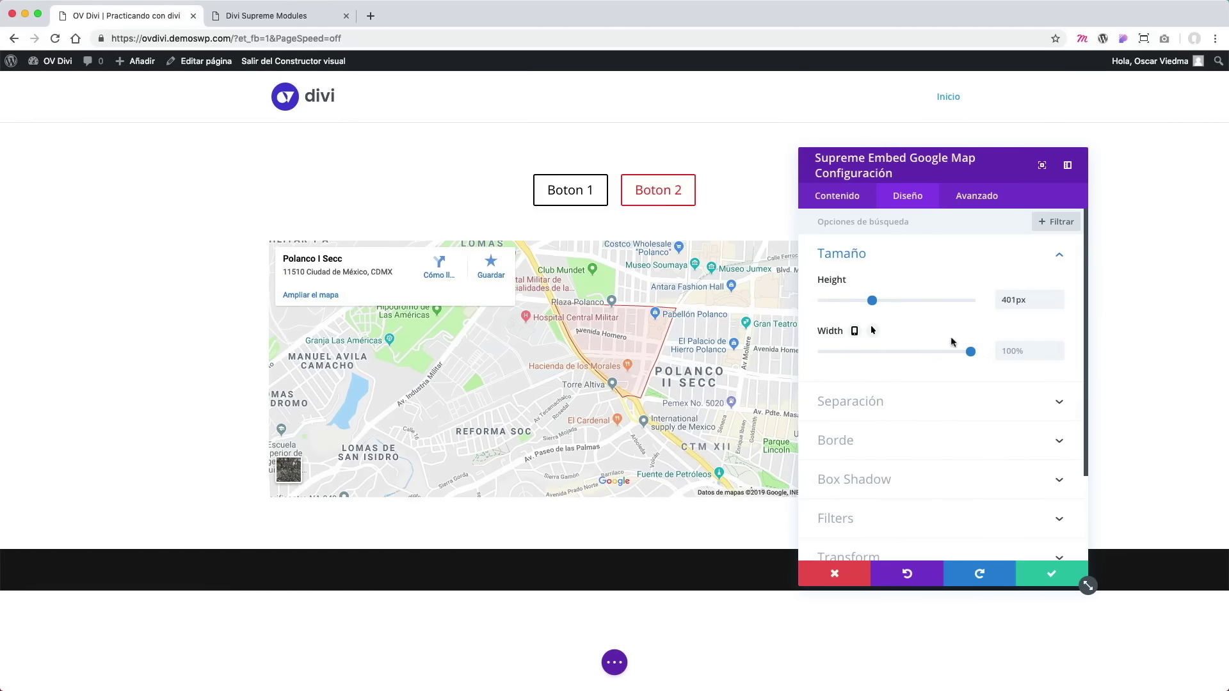
Examine the map module's border options and return to its size settings.
scroll(947, 375, down, 1)
click(952, 383)
scroll(954, 378, down, 3)
click(934, 353)
scroll(943, 359, down, 6)
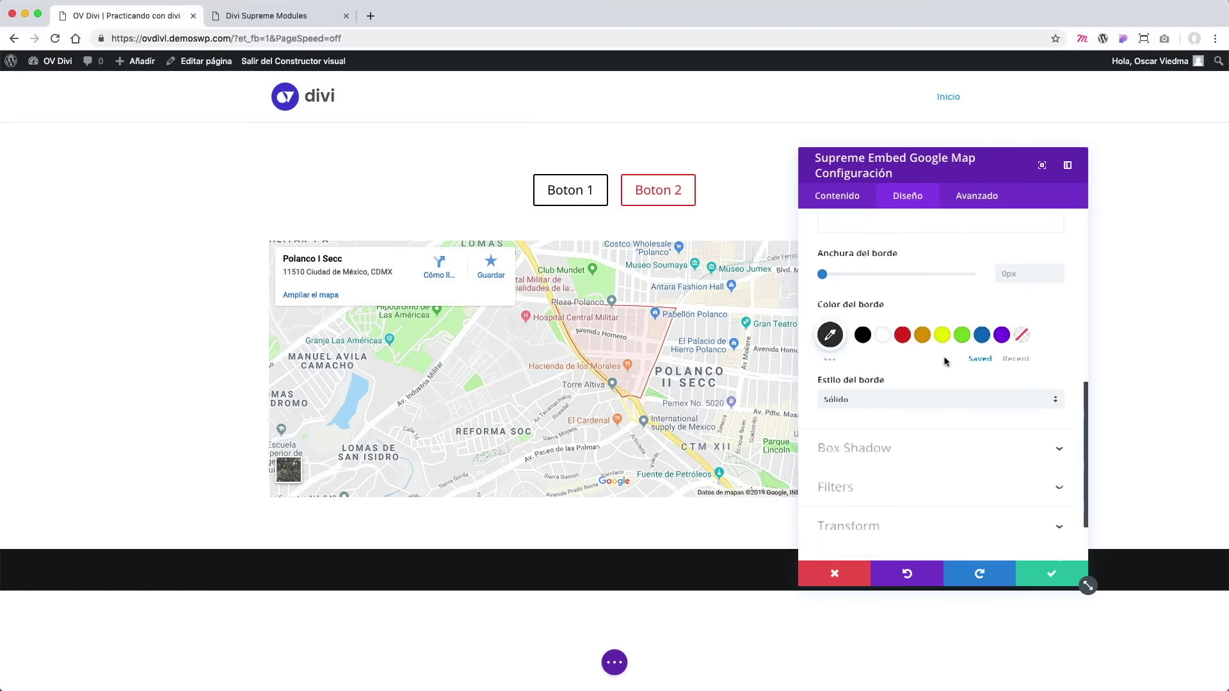
scroll(960, 333, up, 8)
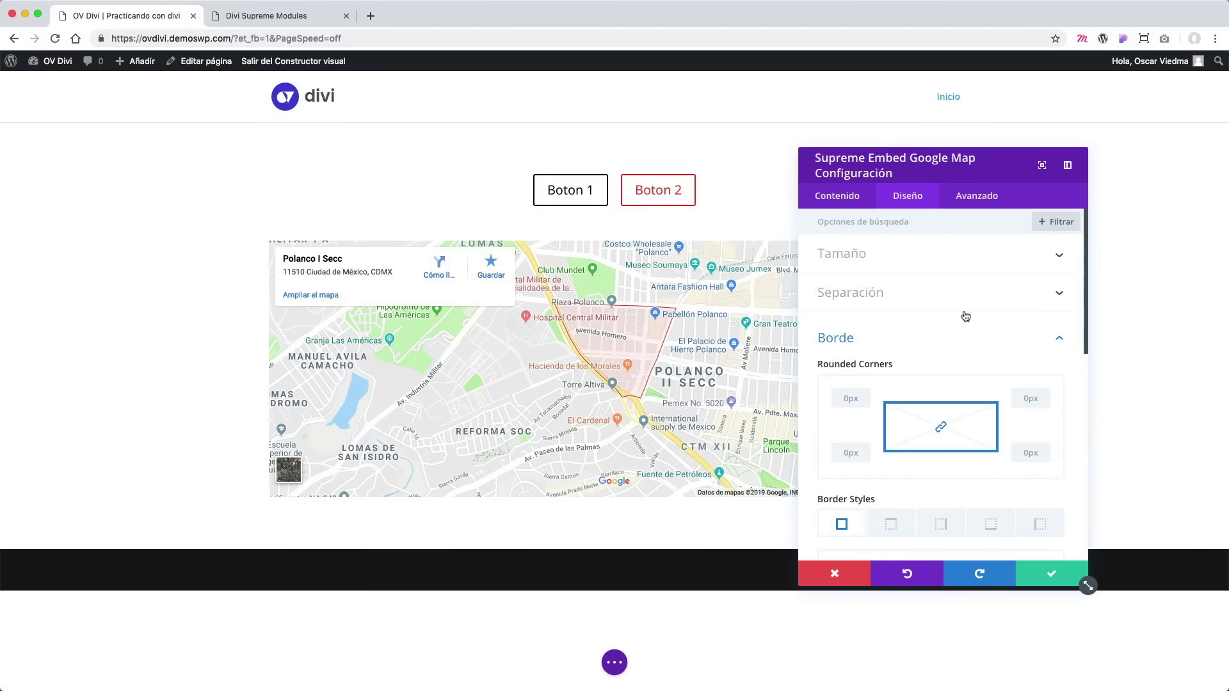
click(941, 256)
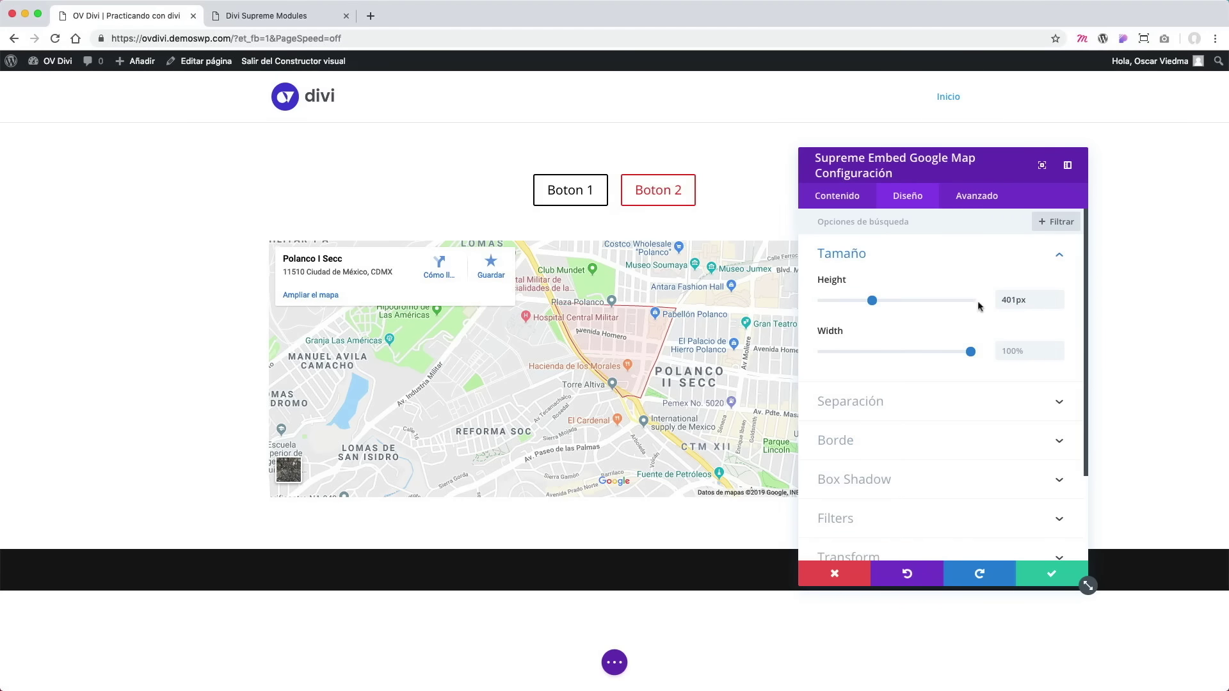
Check the map's address and zoom settings and save the module.
click(845, 206)
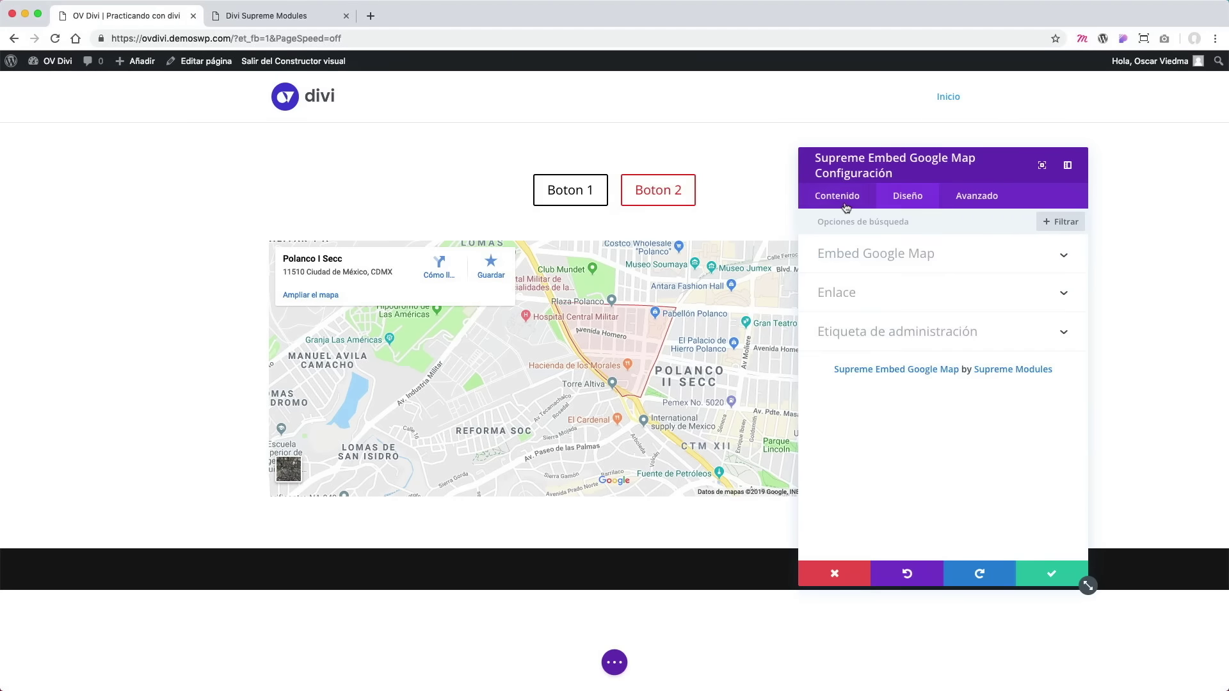
click(925, 259)
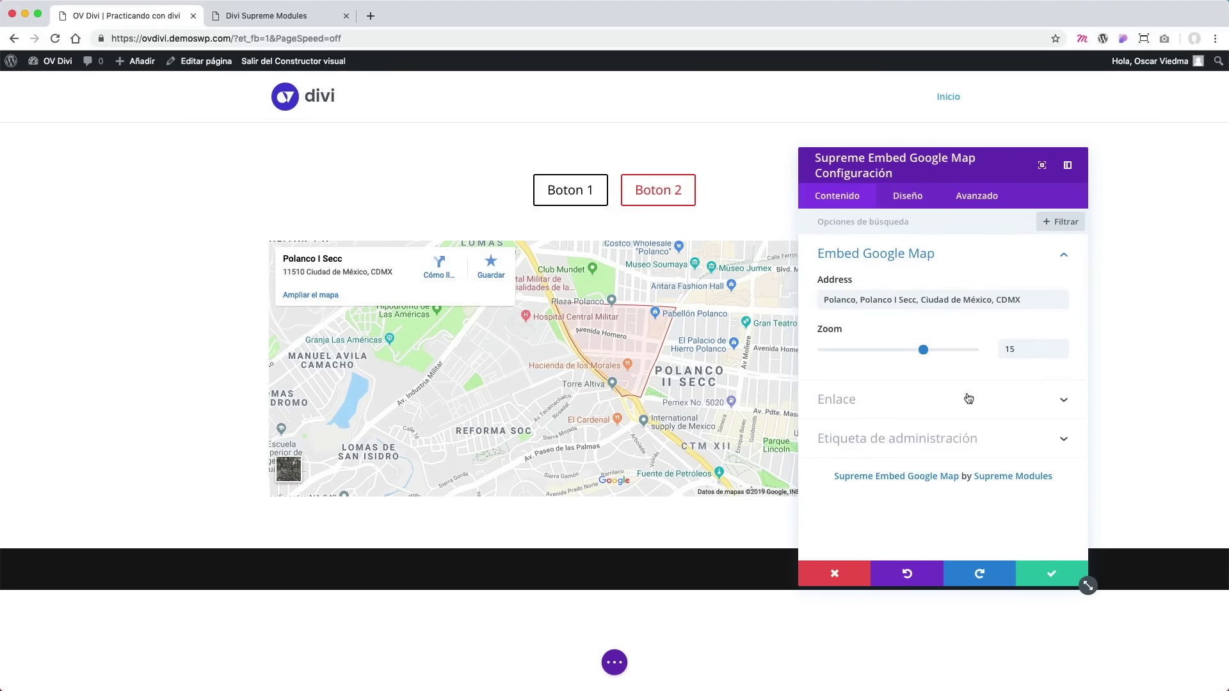
click(1052, 575)
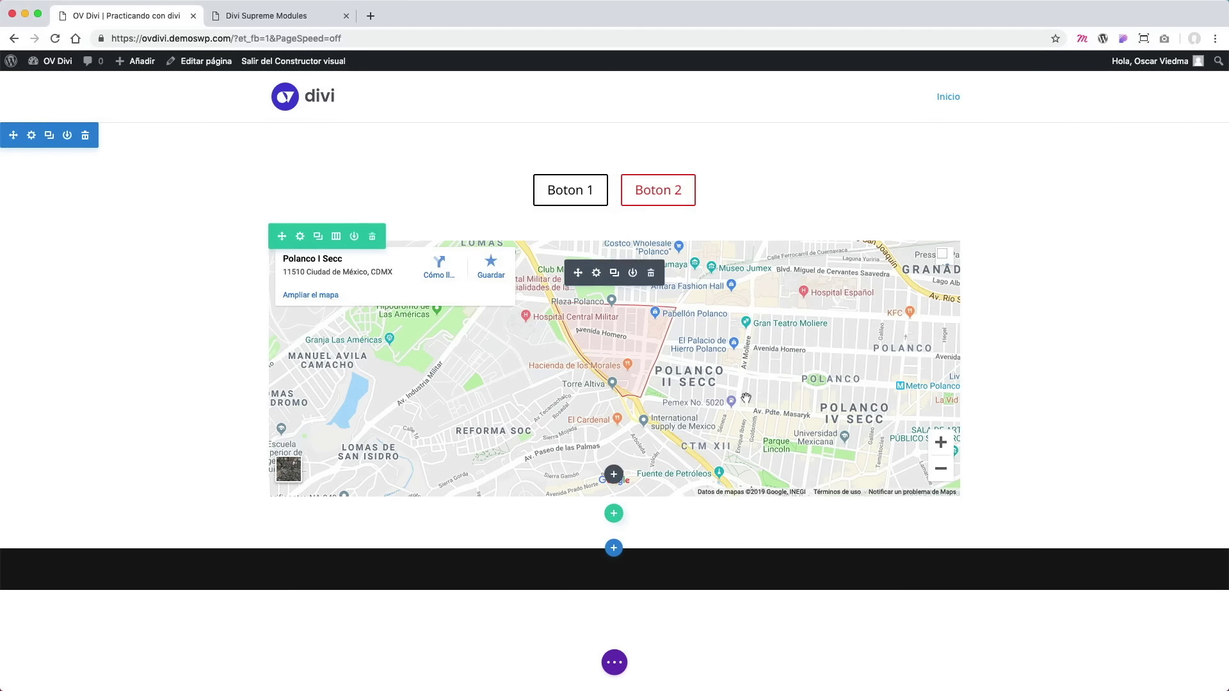
Insert a one-column row below the map and add a Supreme Embed Twitter Timeline module to it.
click(614, 514)
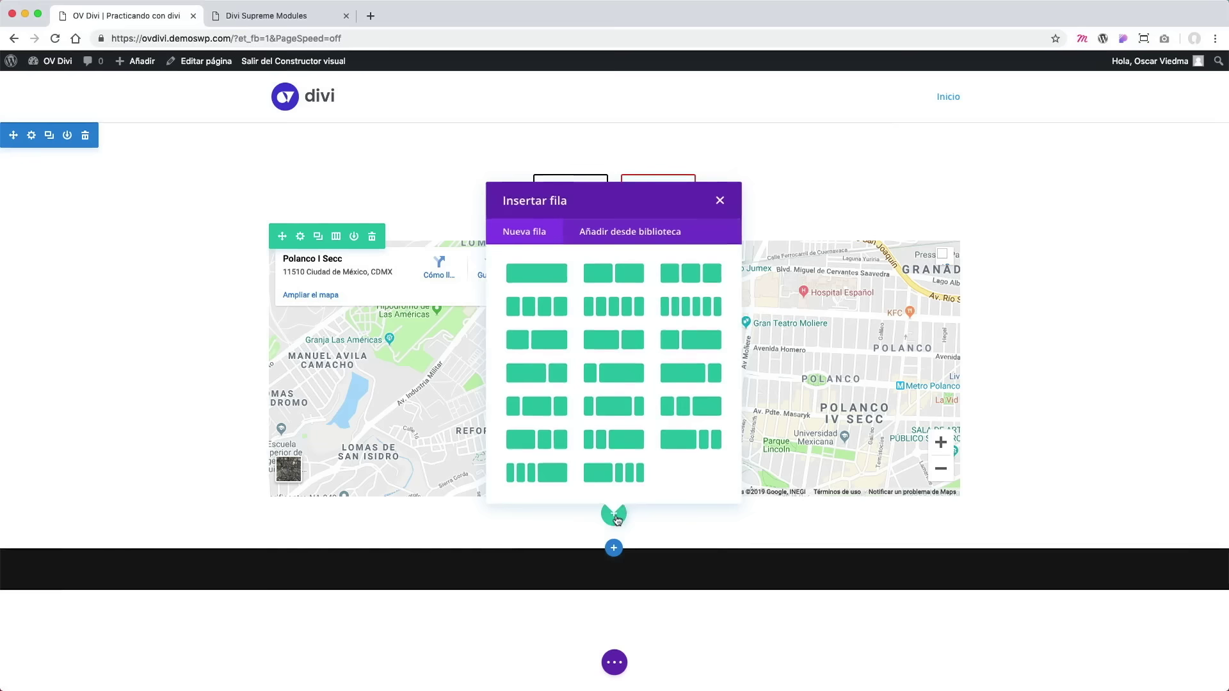
click(550, 274)
scroll(733, 344, down, 10)
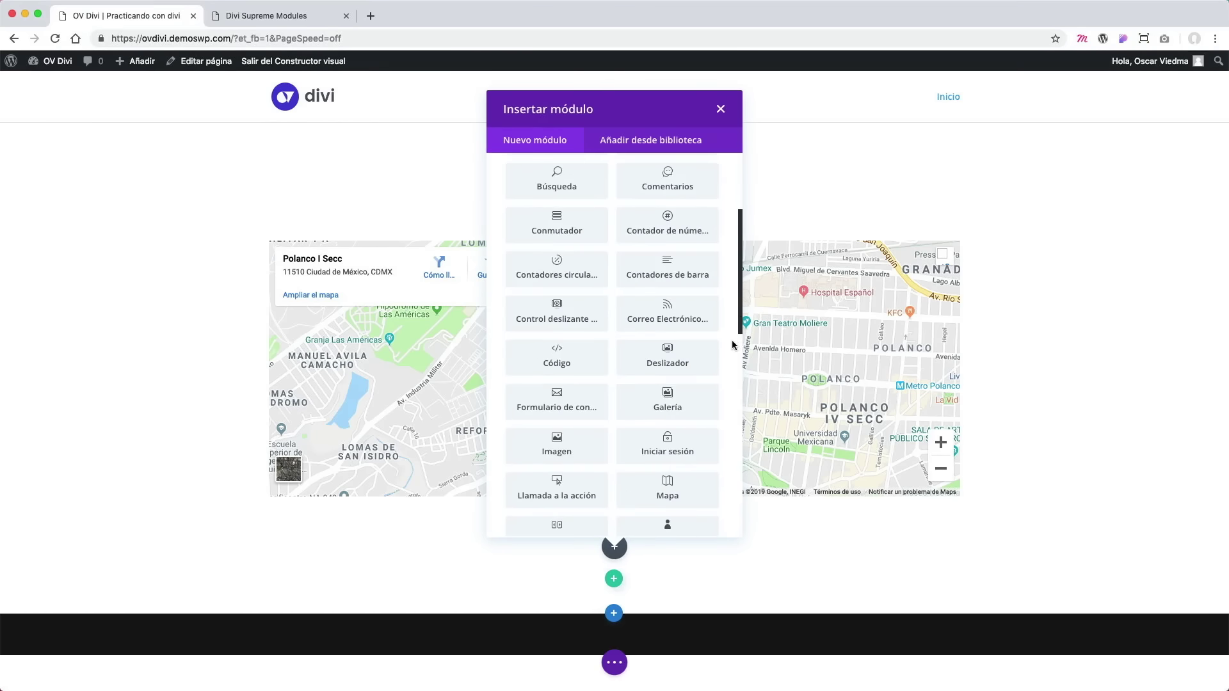
scroll(733, 345, down, 5)
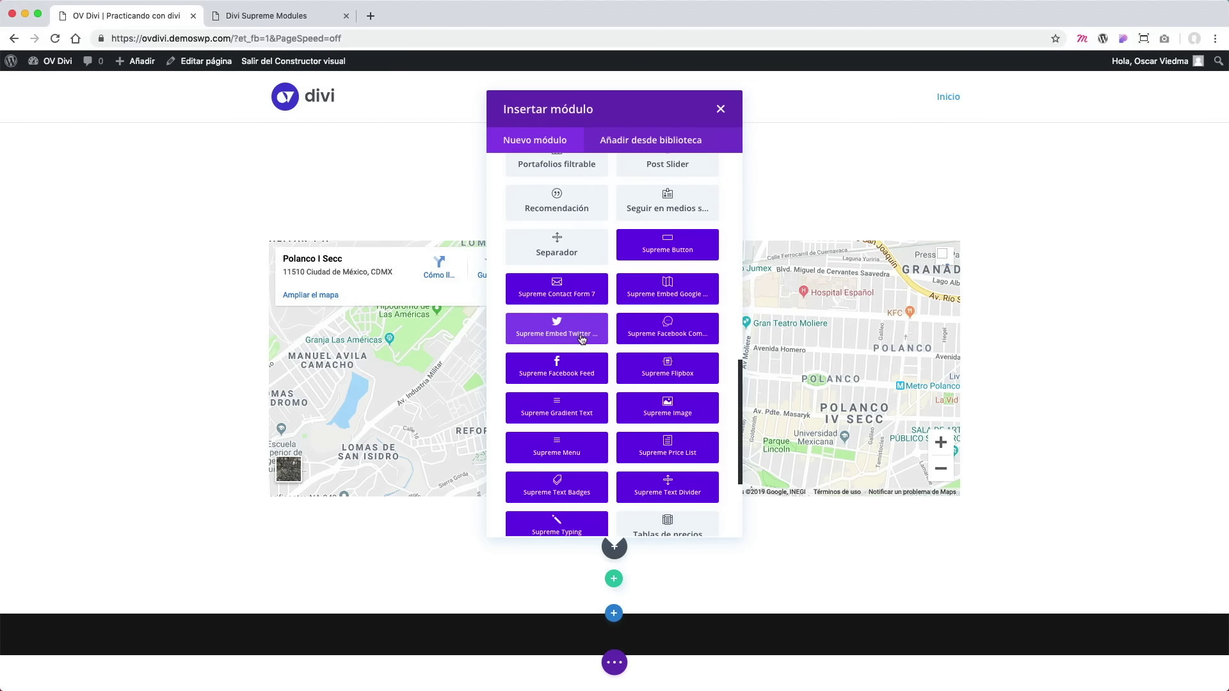
click(572, 335)
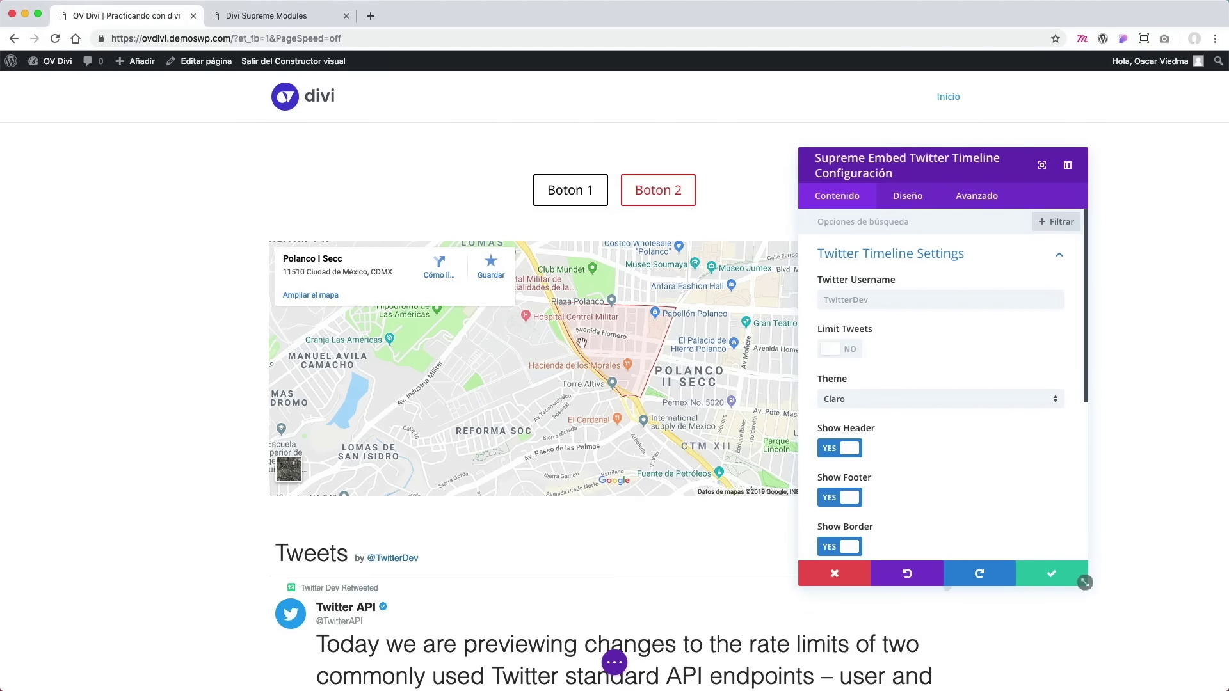
Enable the tweet limit for the Twitter timeline and set the number of tweets to 5.
scroll(194, 416, down, 5)
scroll(193, 416, down, 3)
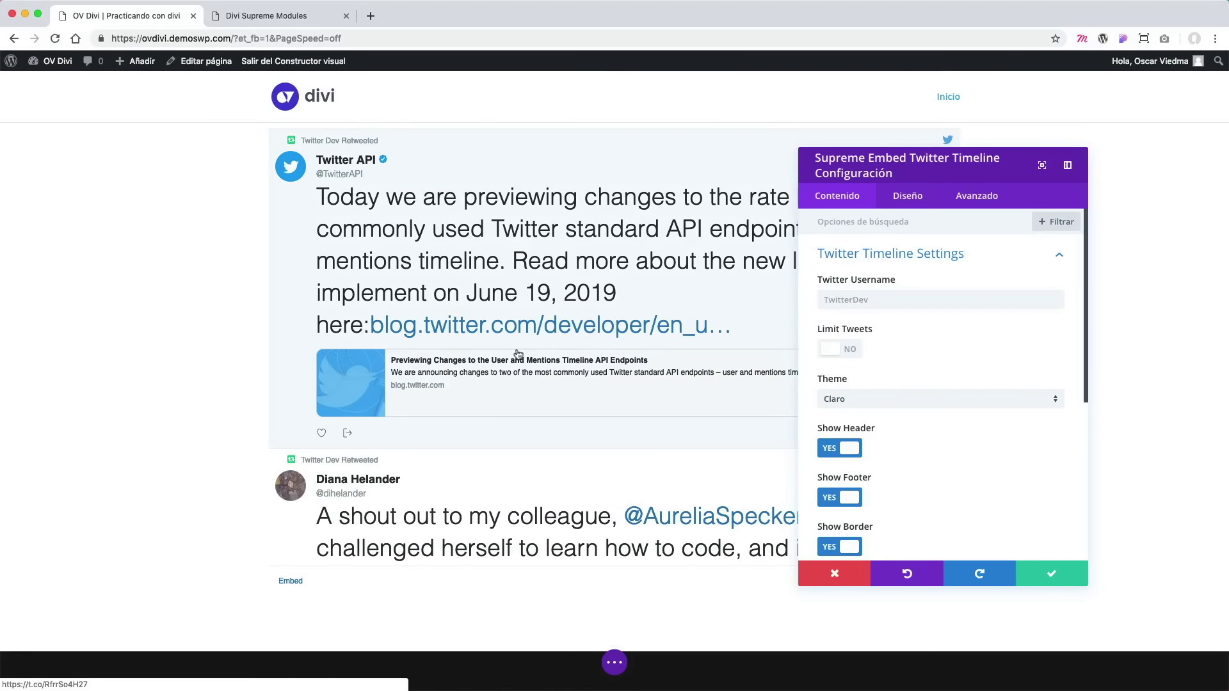
scroll(582, 318, up, 3)
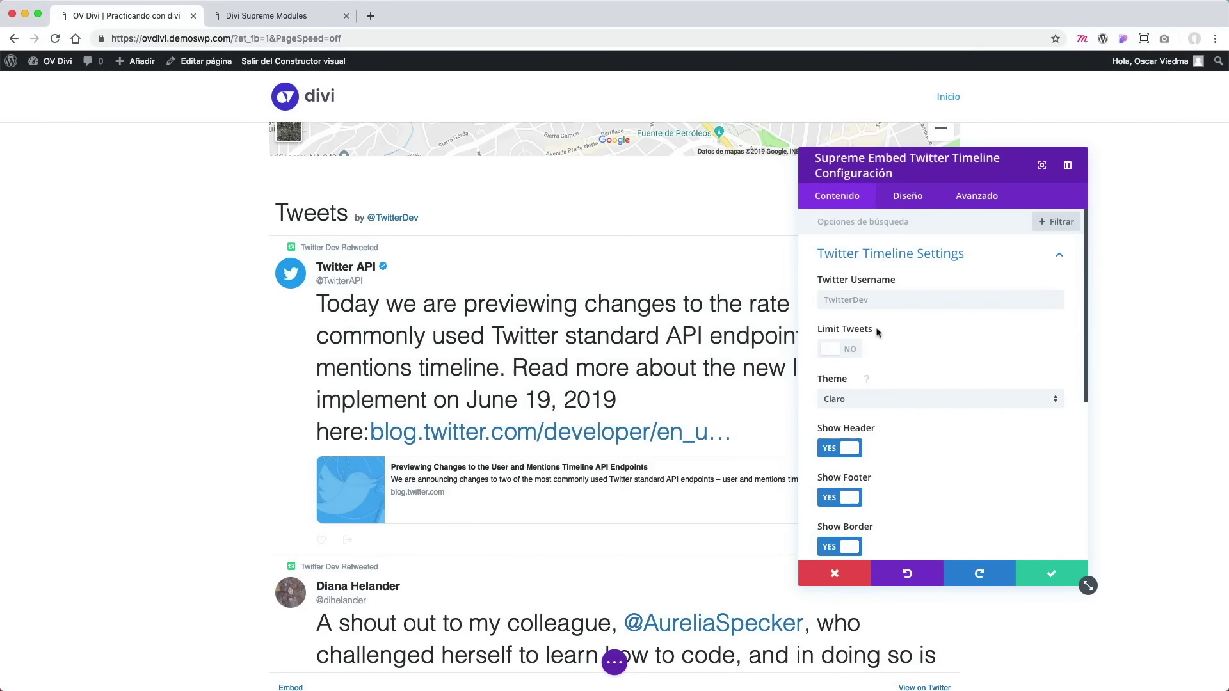
click(858, 356)
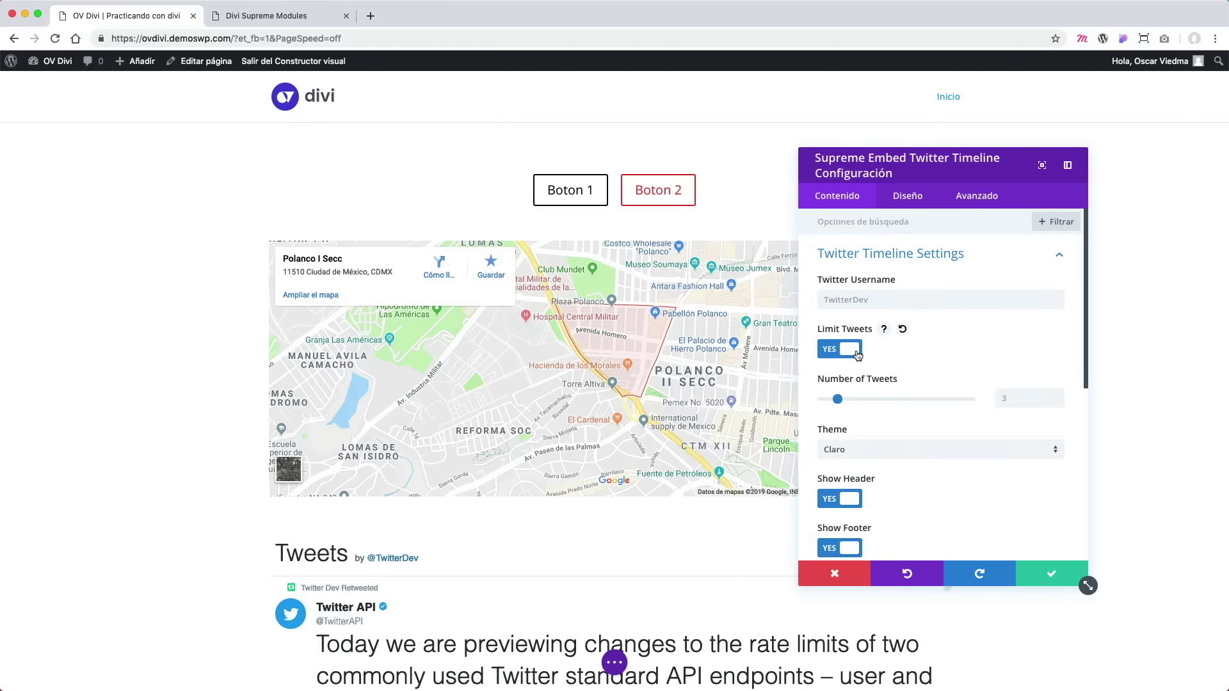
scroll(791, 356, down, 5)
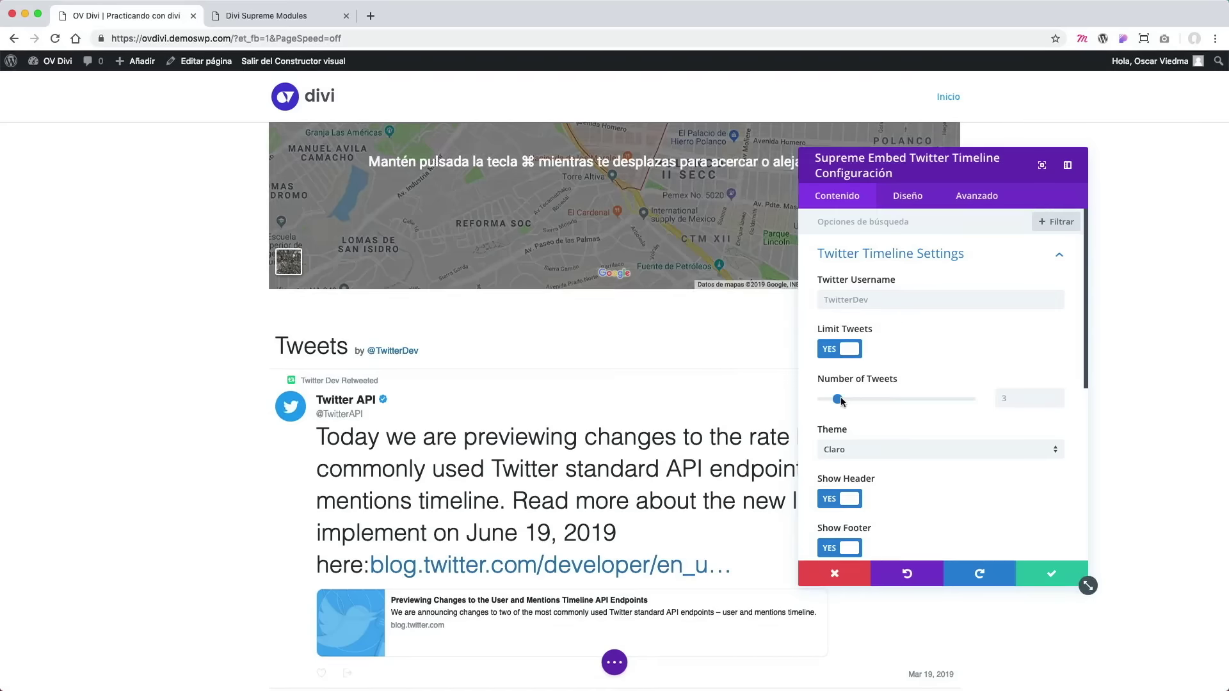
drag(841, 402, 857, 402)
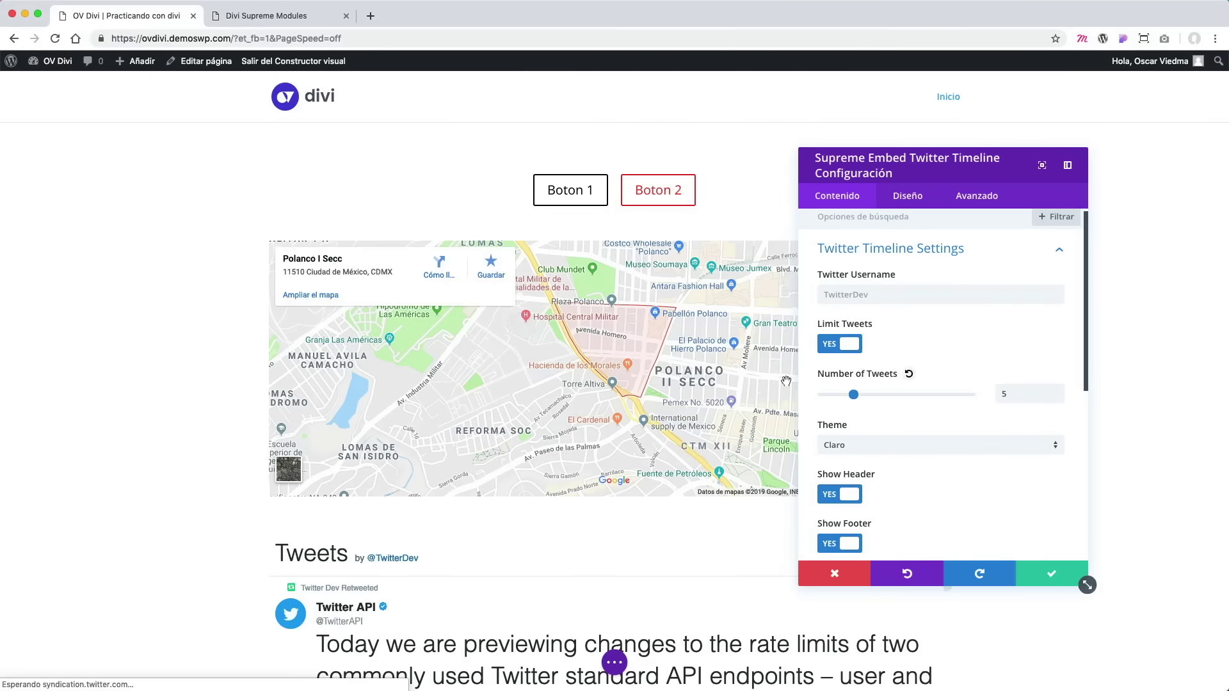
Switch the Twitter timeline's theme to Oscuro and save the module's changes.
scroll(893, 394, down, 2)
click(882, 390)
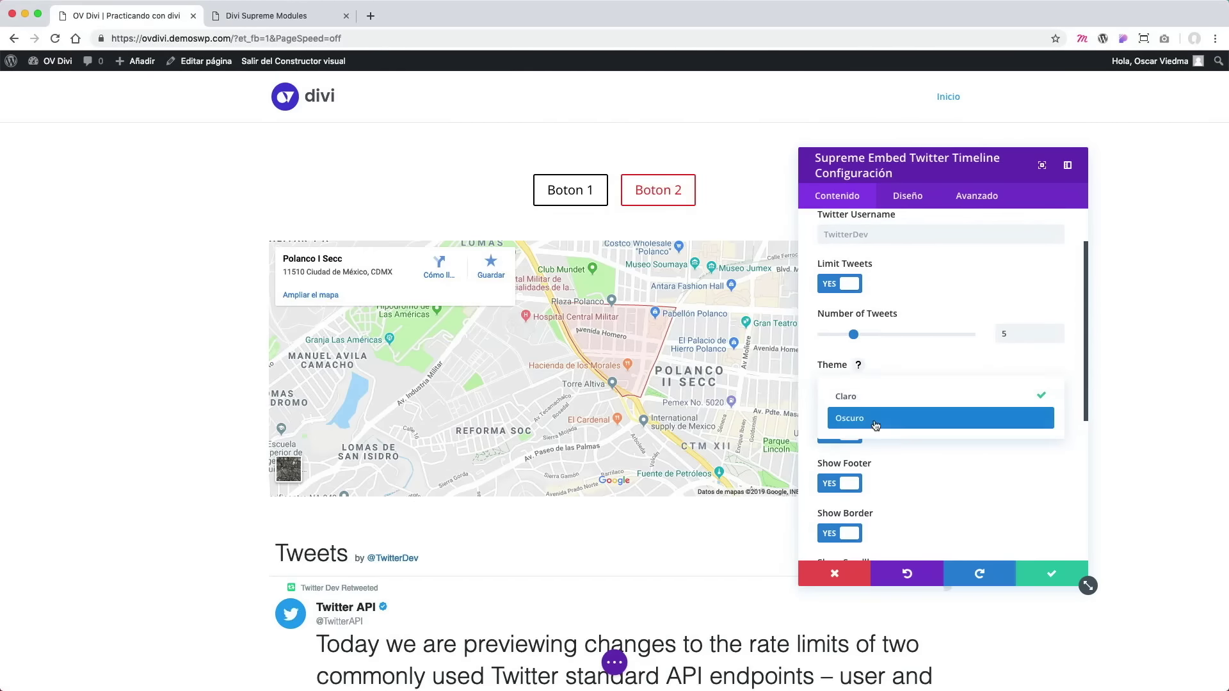
click(875, 419)
scroll(727, 392, down, 10)
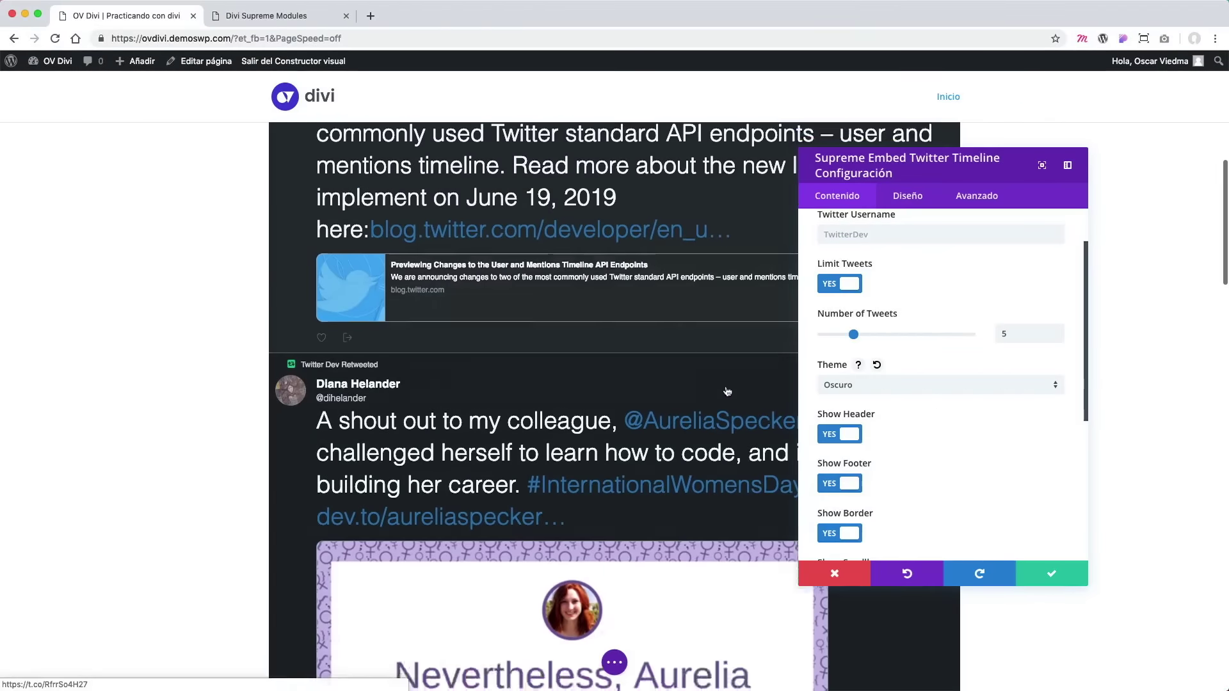
scroll(727, 391, up, 4)
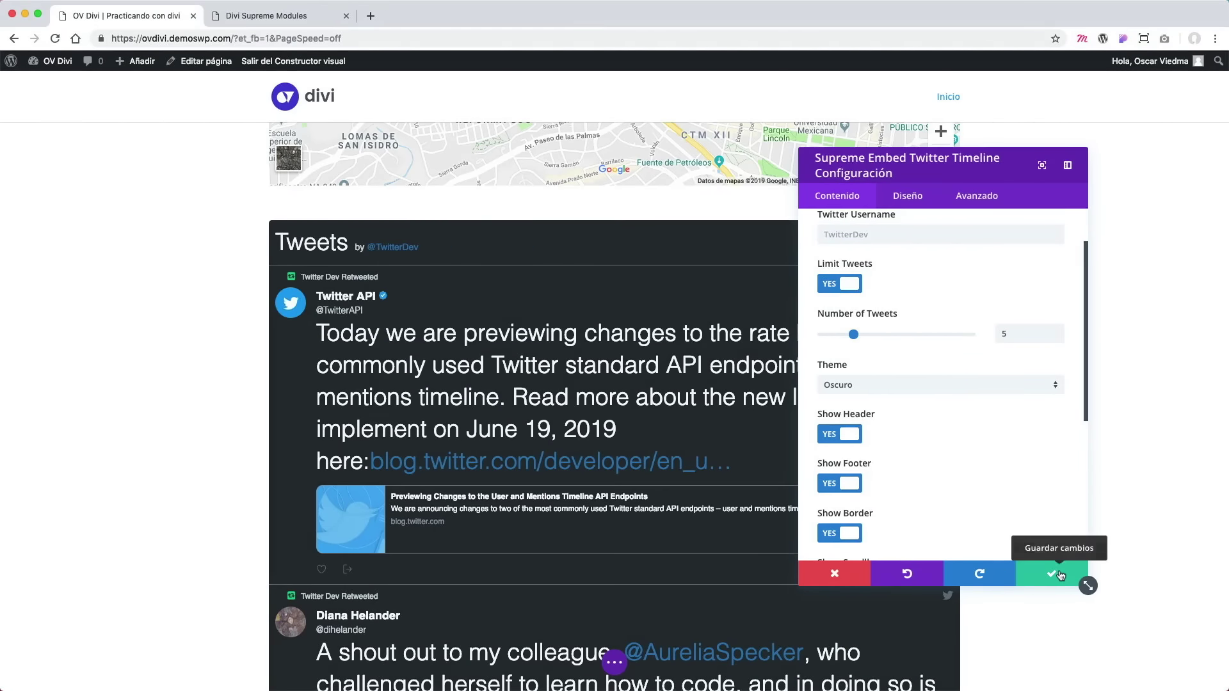
click(1060, 576)
Change the Twitter timeline row's layout to three equal columns and review the timeline's display.
click(336, 215)
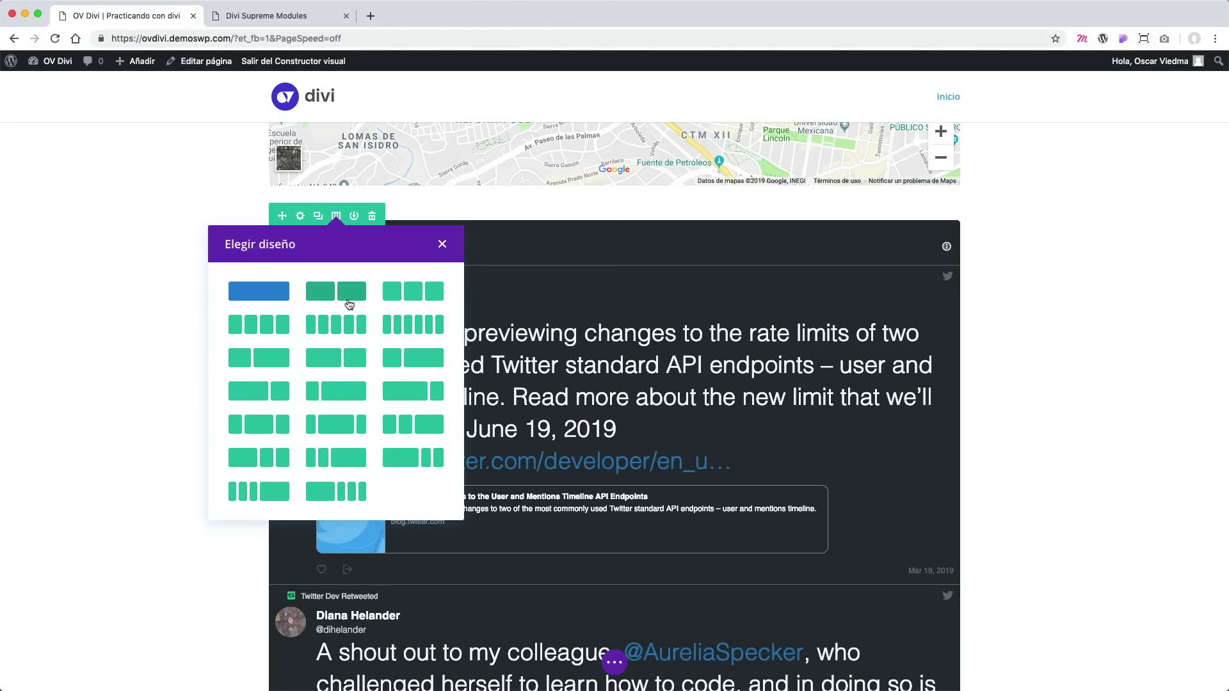
click(403, 292)
scroll(708, 515, down, 5)
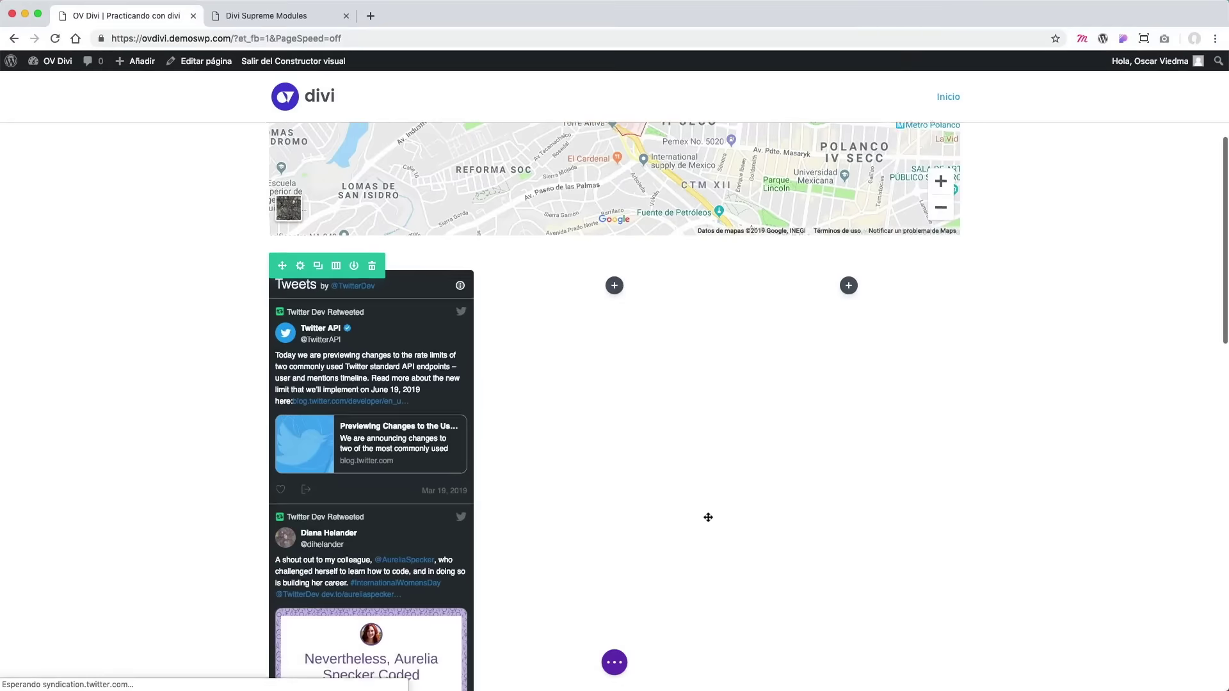
scroll(416, 275, down, 2)
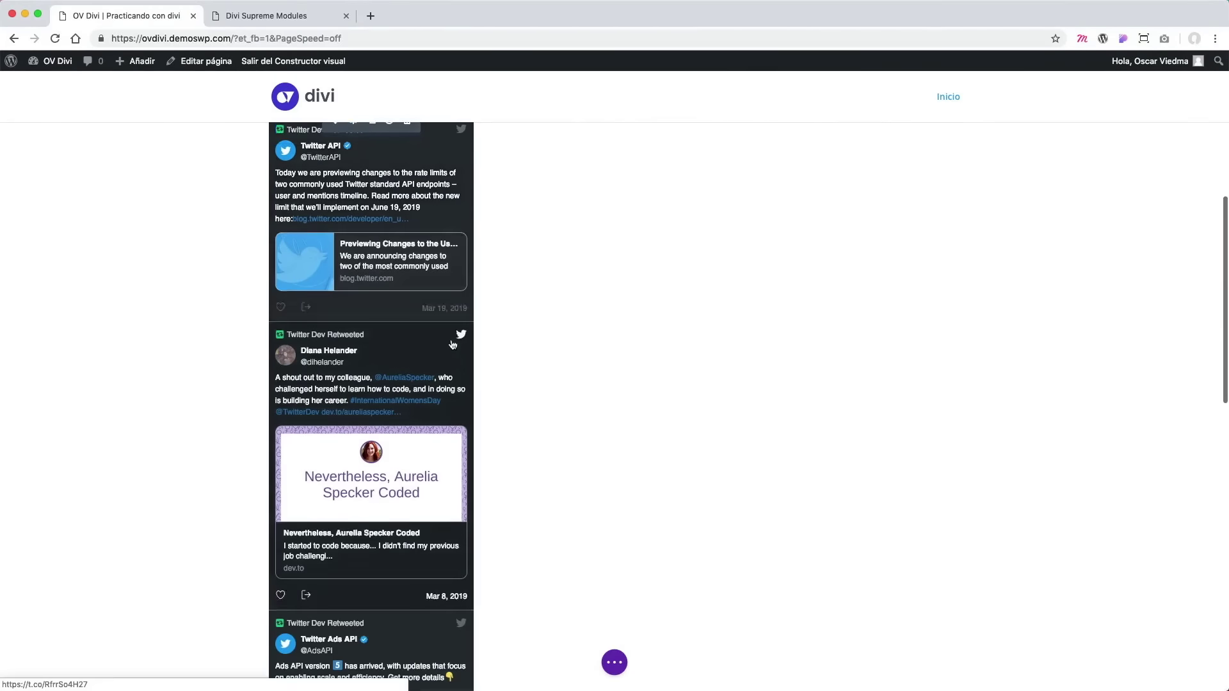
scroll(452, 344, up, 4)
Change the Twitter timeline row's layout to two equal columns and review the narrower timeline.
click(336, 196)
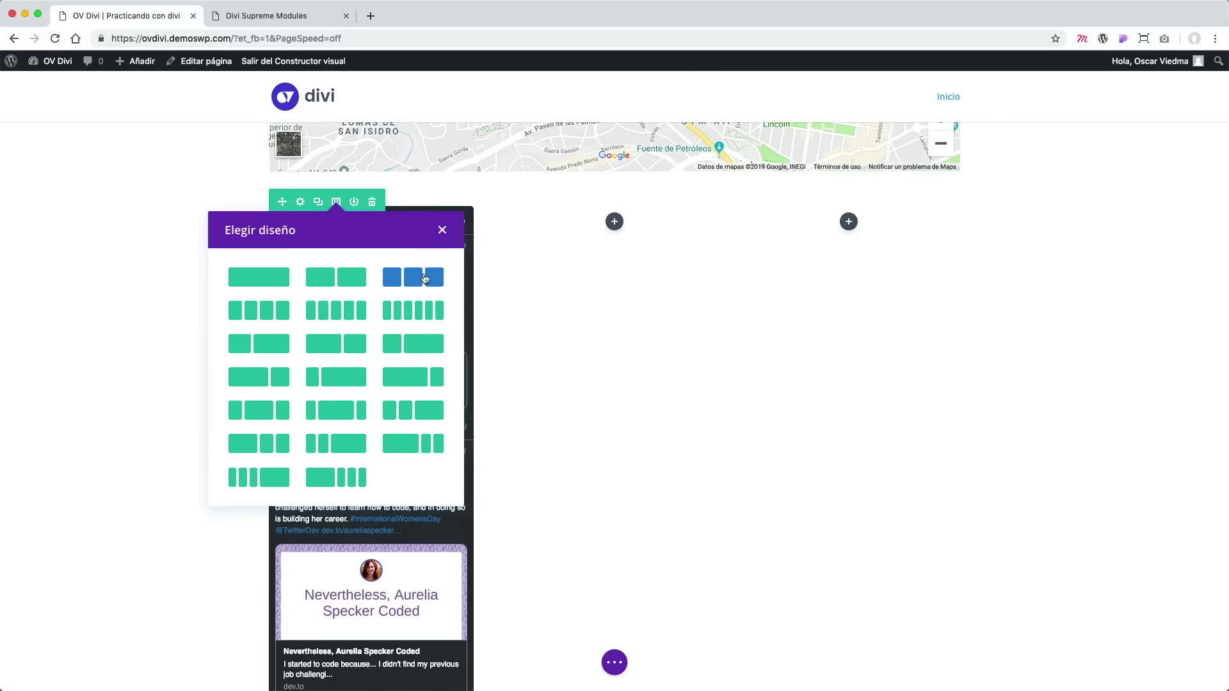
click(343, 290)
scroll(545, 299, down, 6)
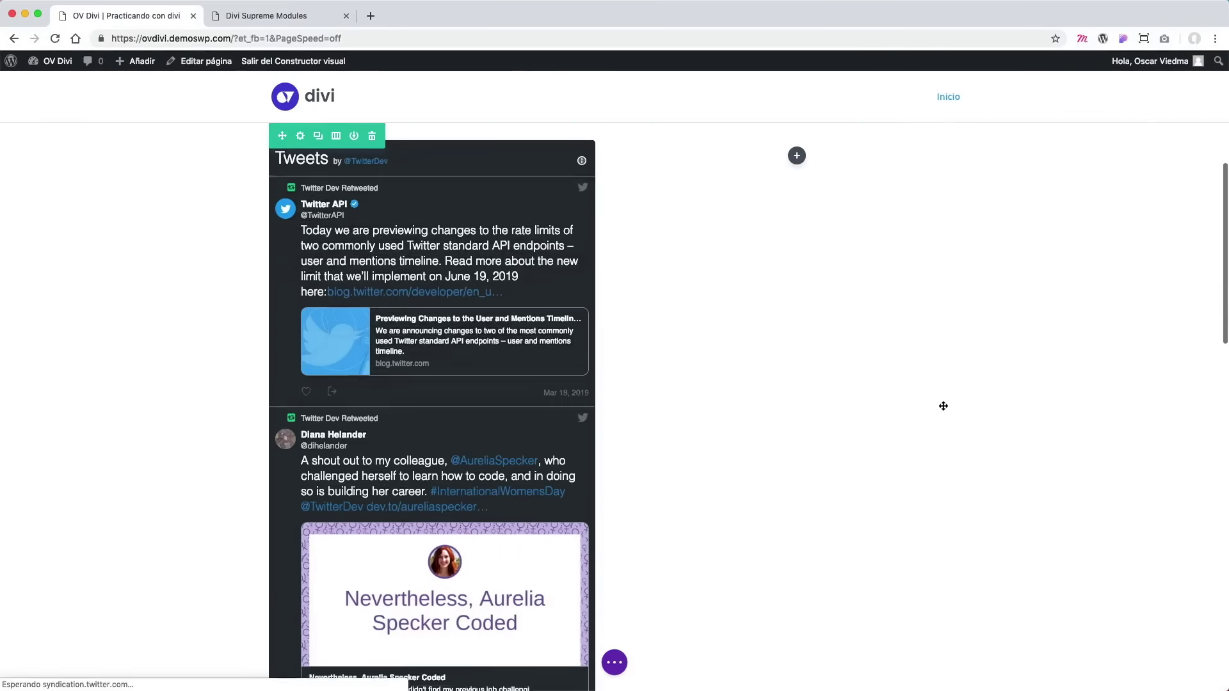
scroll(531, 313, down, 2)
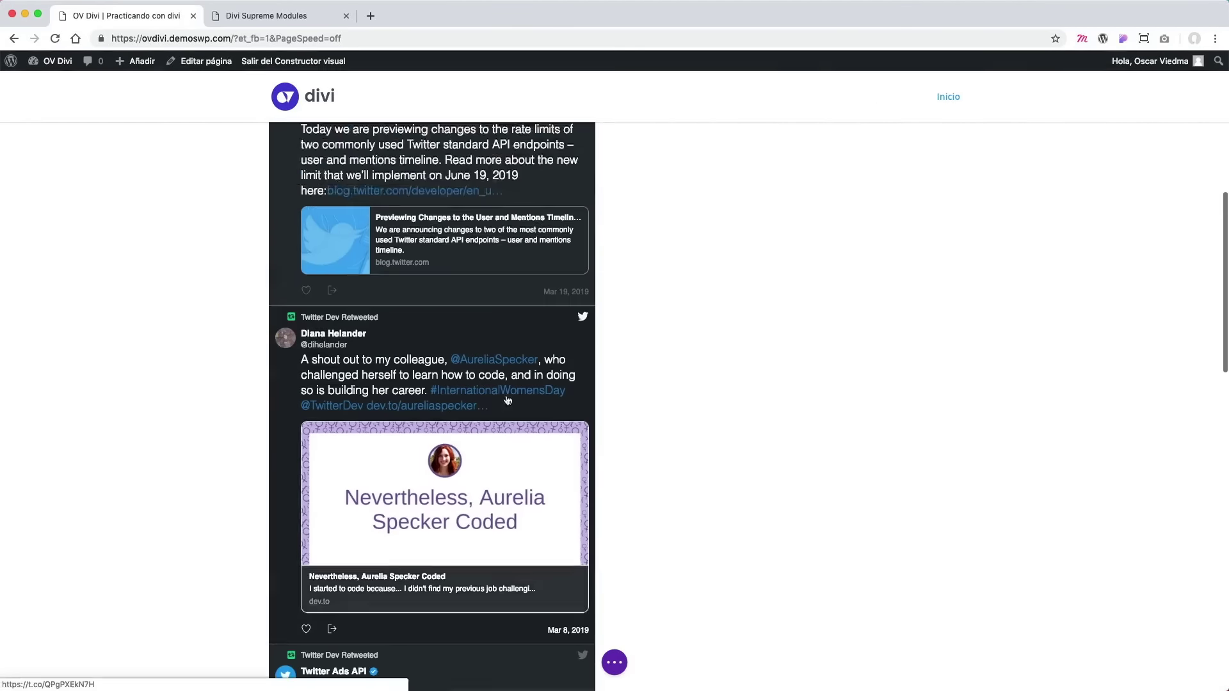
scroll(446, 398, up, 5)
Reopen the Twitter timeline's settings and switch its header off and back on.
click(417, 402)
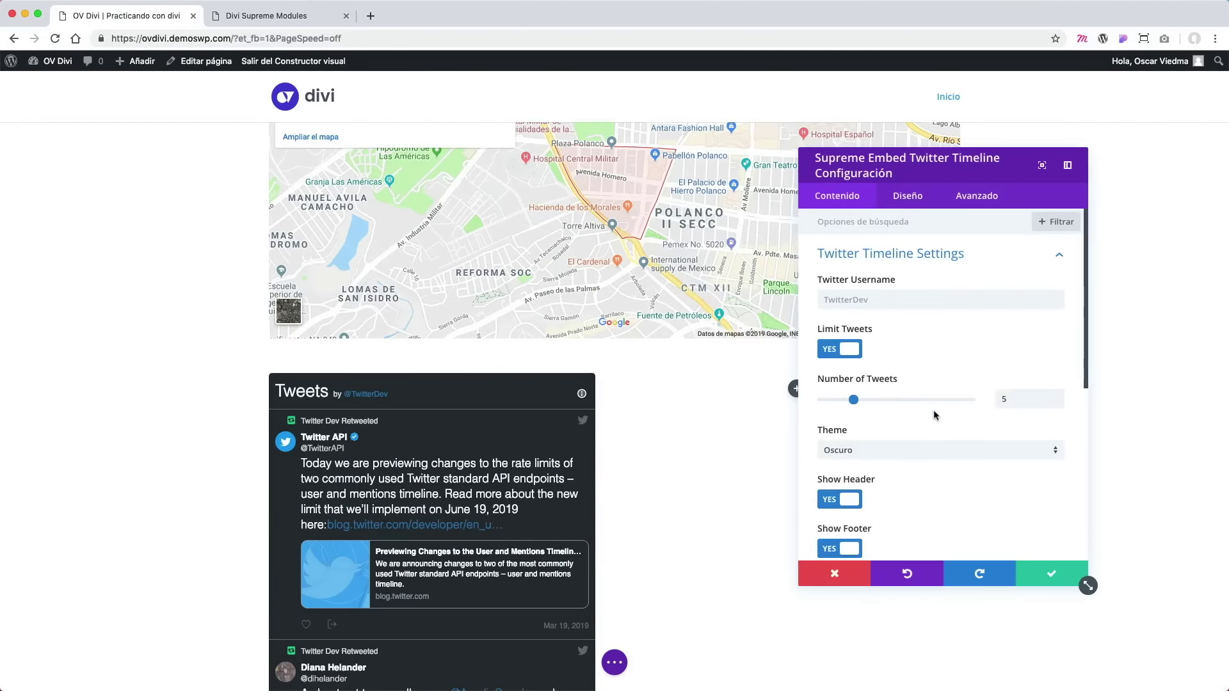
scroll(933, 412, down, 1)
scroll(936, 416, down, 1)
scroll(878, 392, down, 1)
click(849, 370)
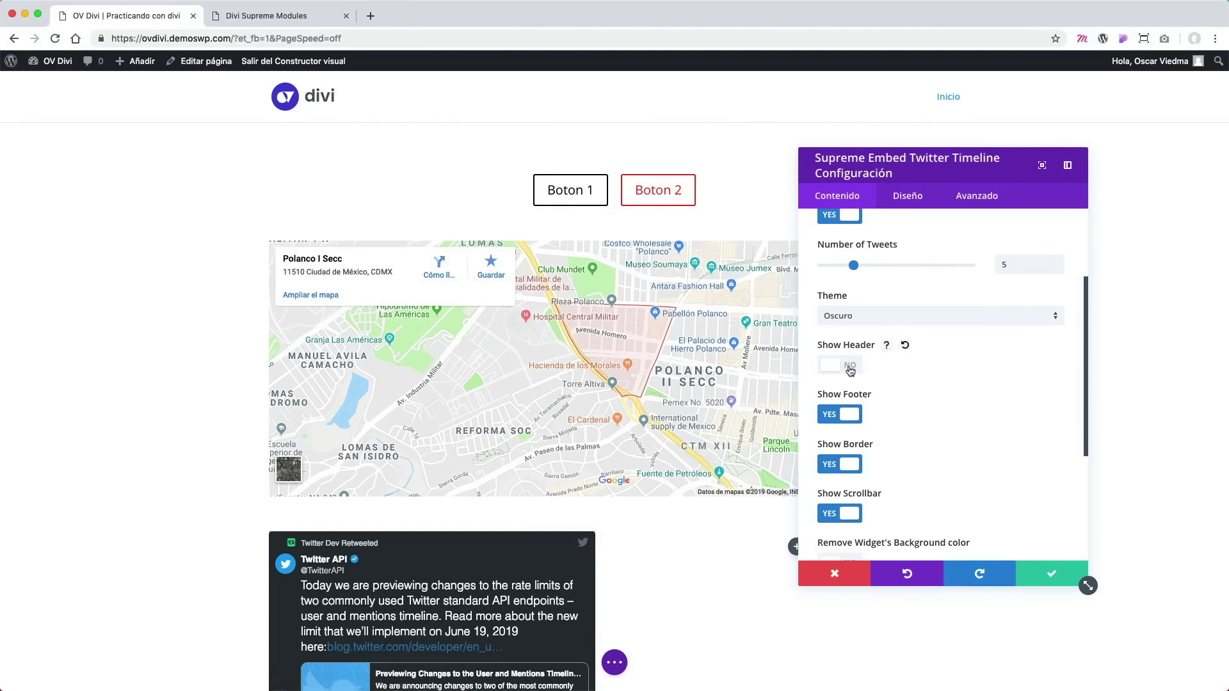
click(852, 367)
Locate the footer at the end of the Twitter timeline and turn off Show Footer.
scroll(893, 397, down, 2)
scroll(732, 387, down, 15)
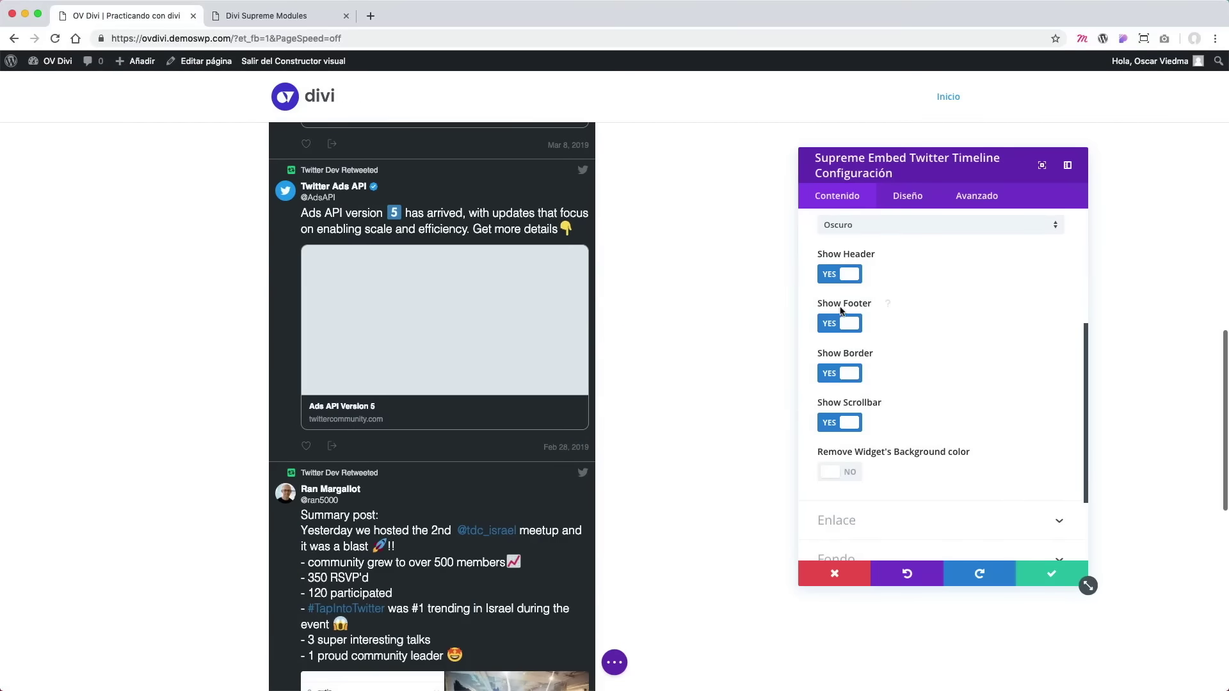
scroll(683, 401, down, 10)
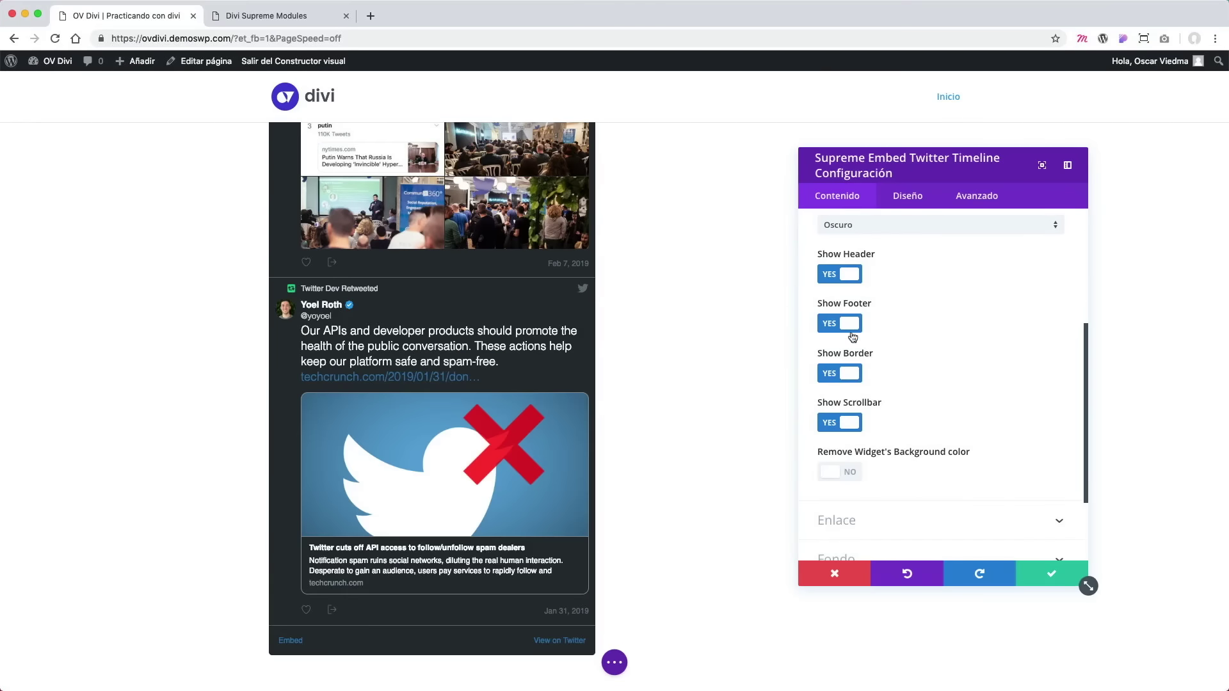
click(831, 325)
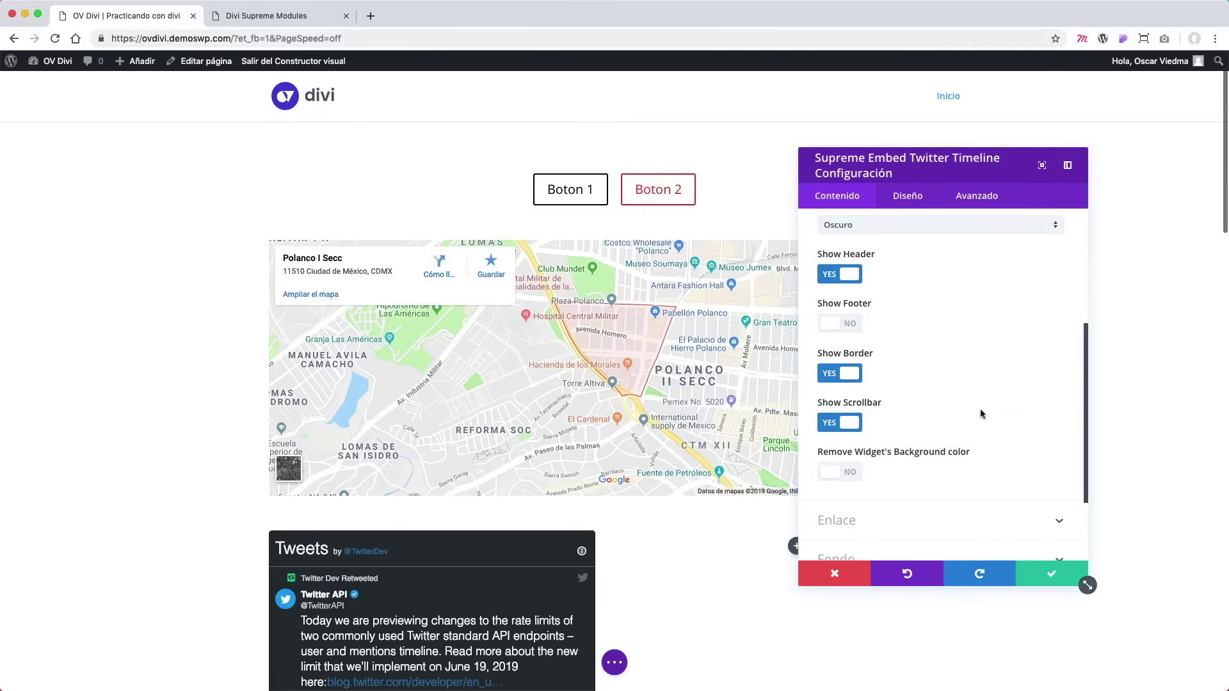
Reset the number of tweets to the default of 3 and check the end of the timeline.
scroll(980, 412, up, 5)
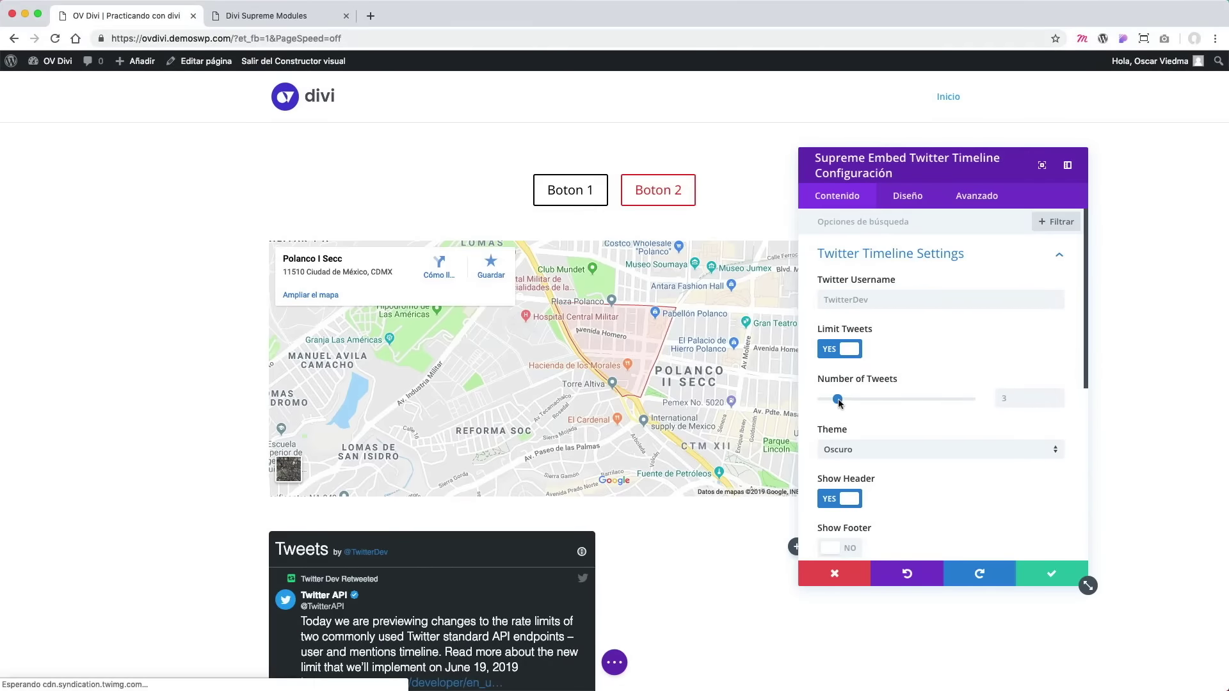
scroll(717, 428, down, 10)
scroll(718, 428, down, 3)
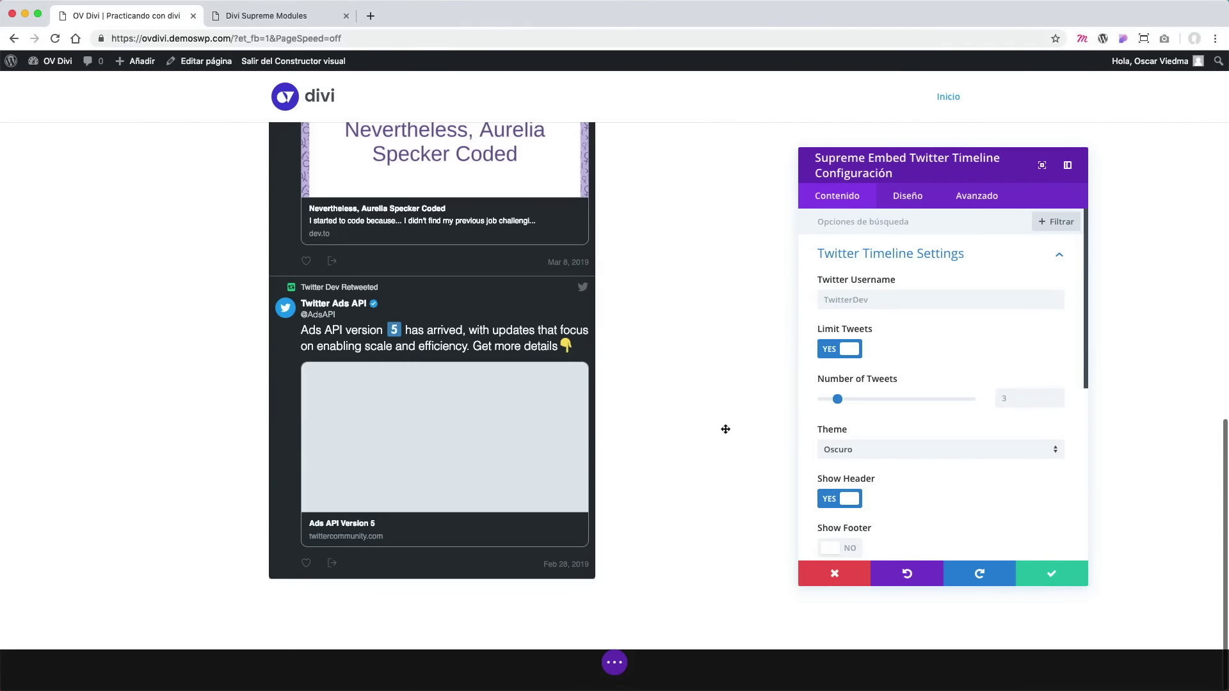
scroll(860, 481, down, 3)
scroll(865, 468, down, 2)
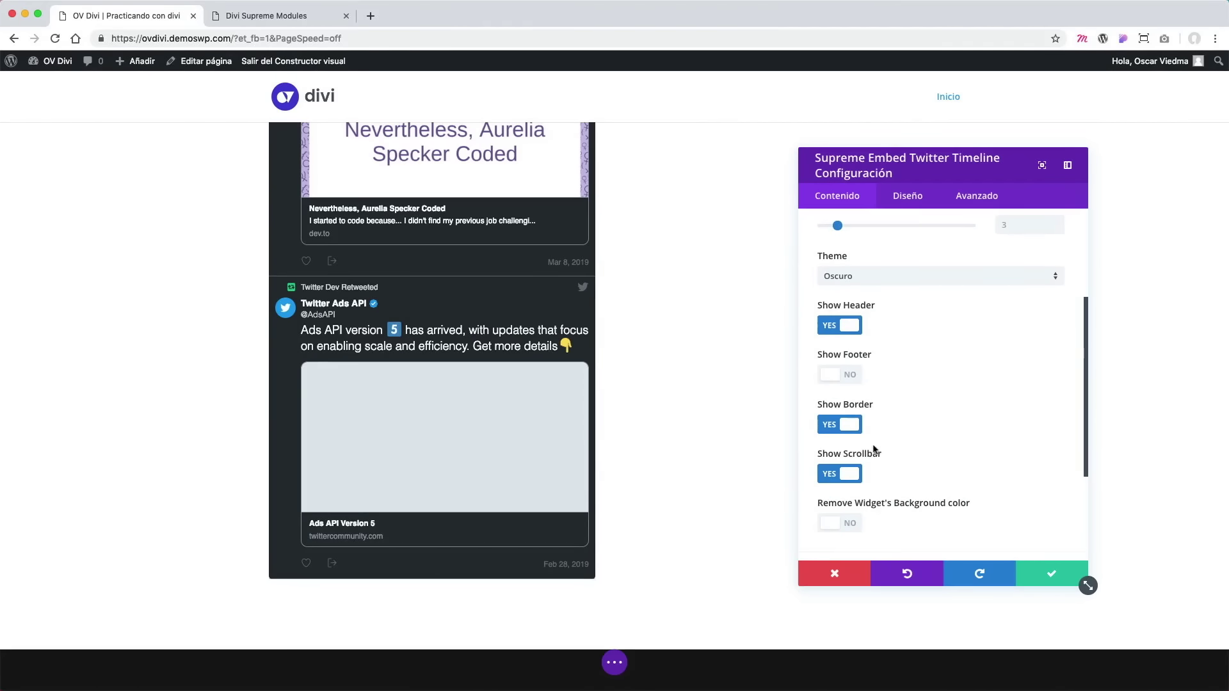
Turn the Twitter timeline's Show Footer back on, and try Show Scrollbar off before switching it on again.
click(855, 374)
scroll(698, 492, down, 10)
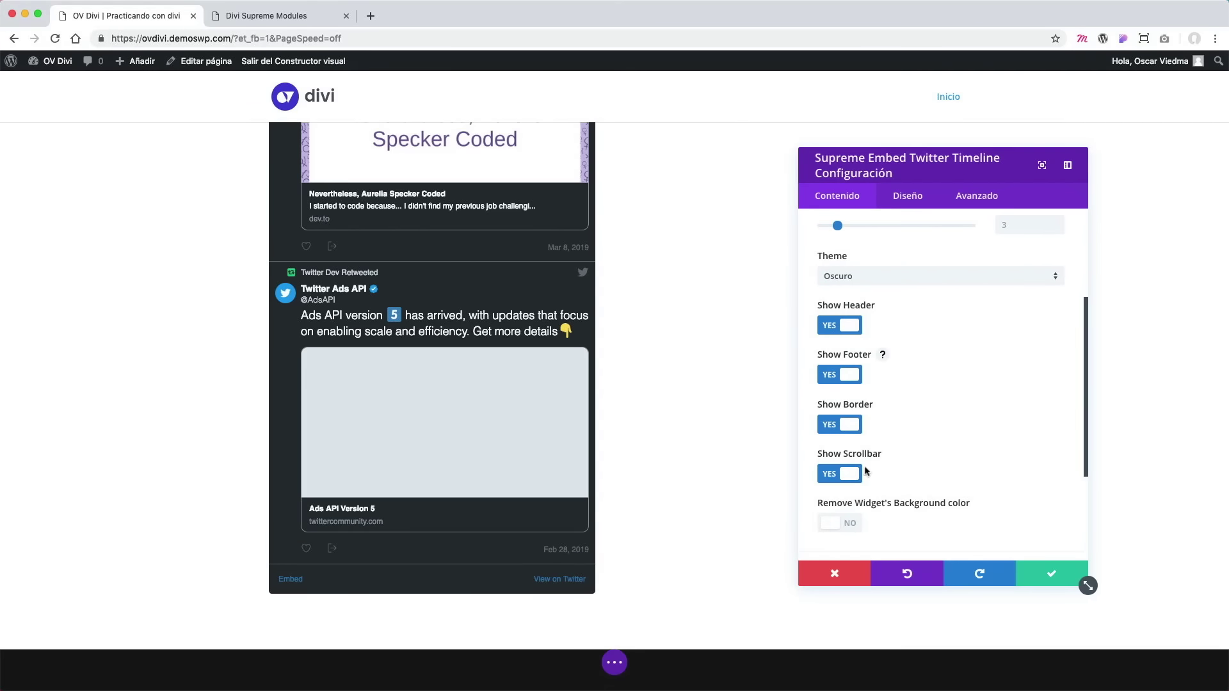
click(832, 475)
scroll(677, 488, down, 10)
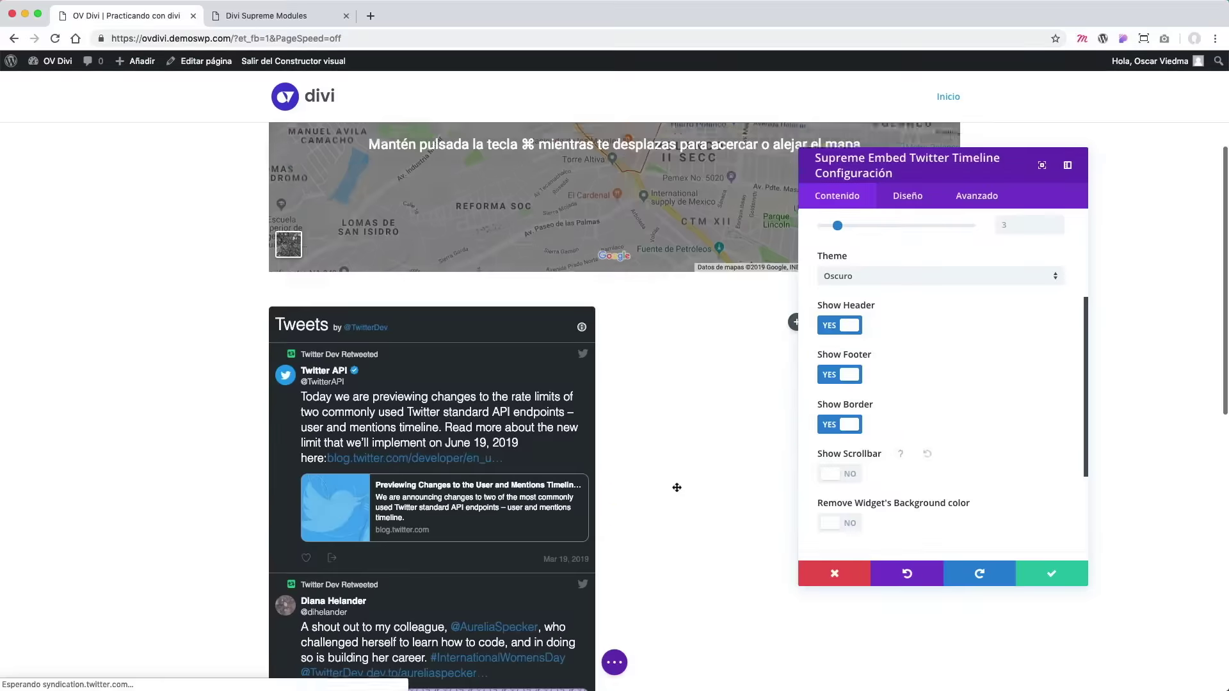
scroll(542, 459, down, 4)
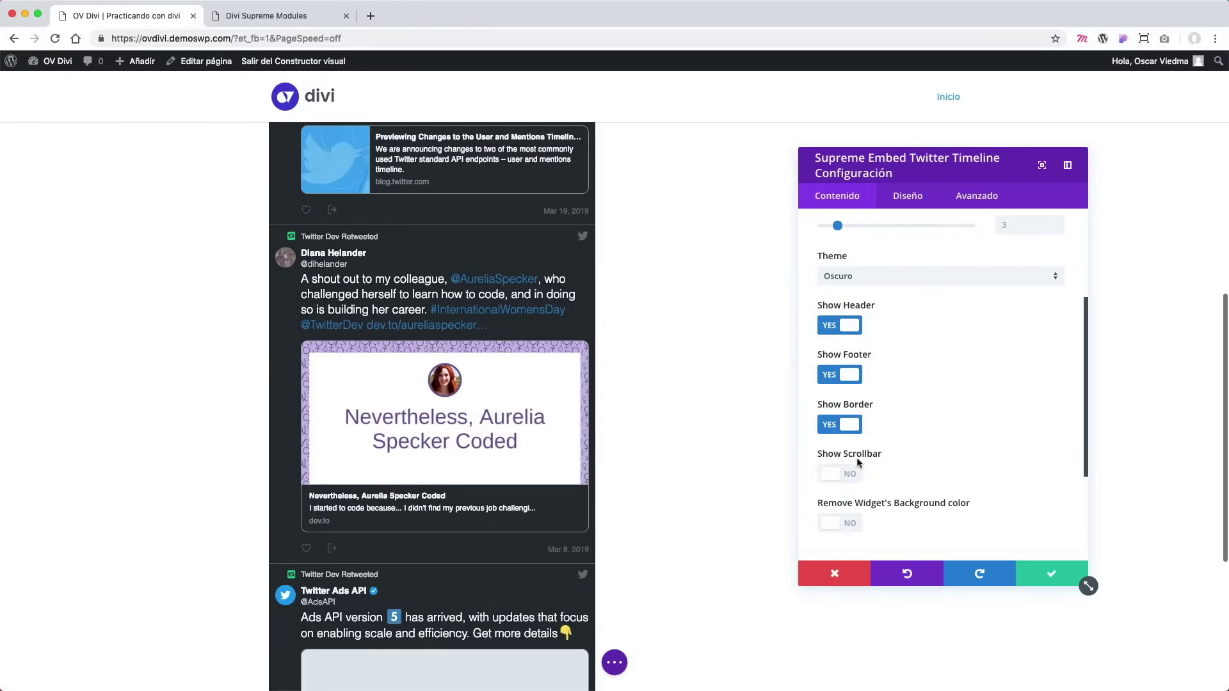
click(851, 472)
scroll(718, 452, down, 10)
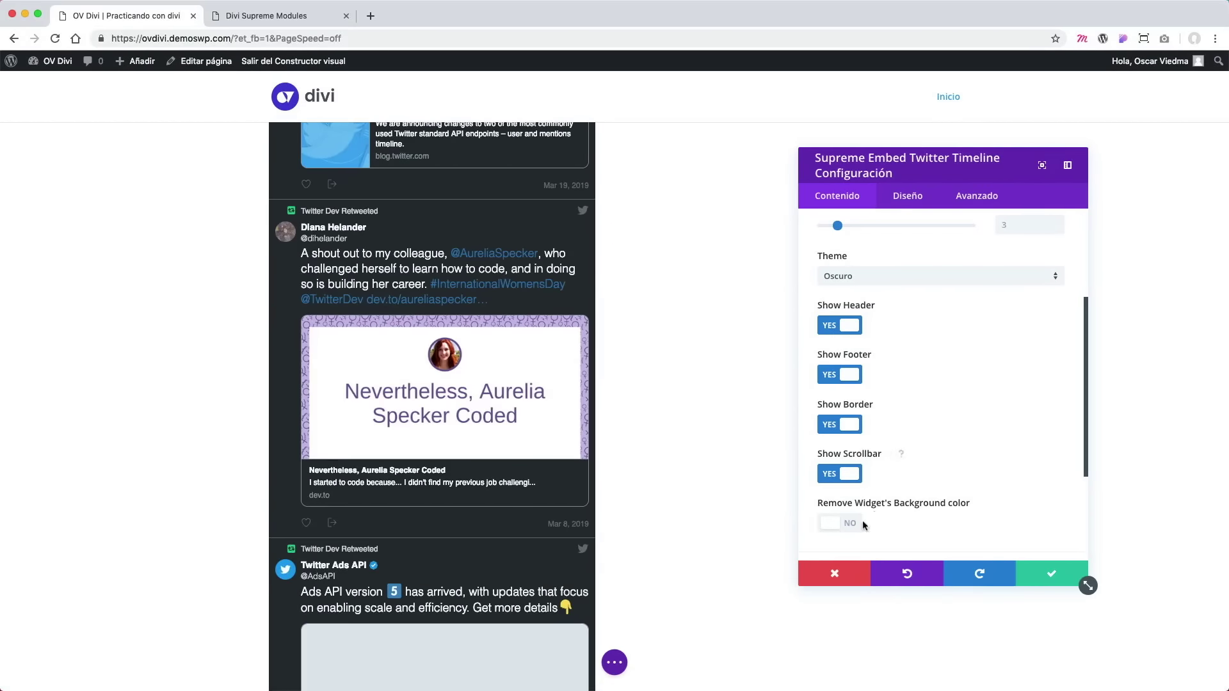
Try a smaller Twitter timeline in the design size settings, with height 451px, width 96%, and height 318px.
scroll(923, 469, up, 5)
click(914, 201)
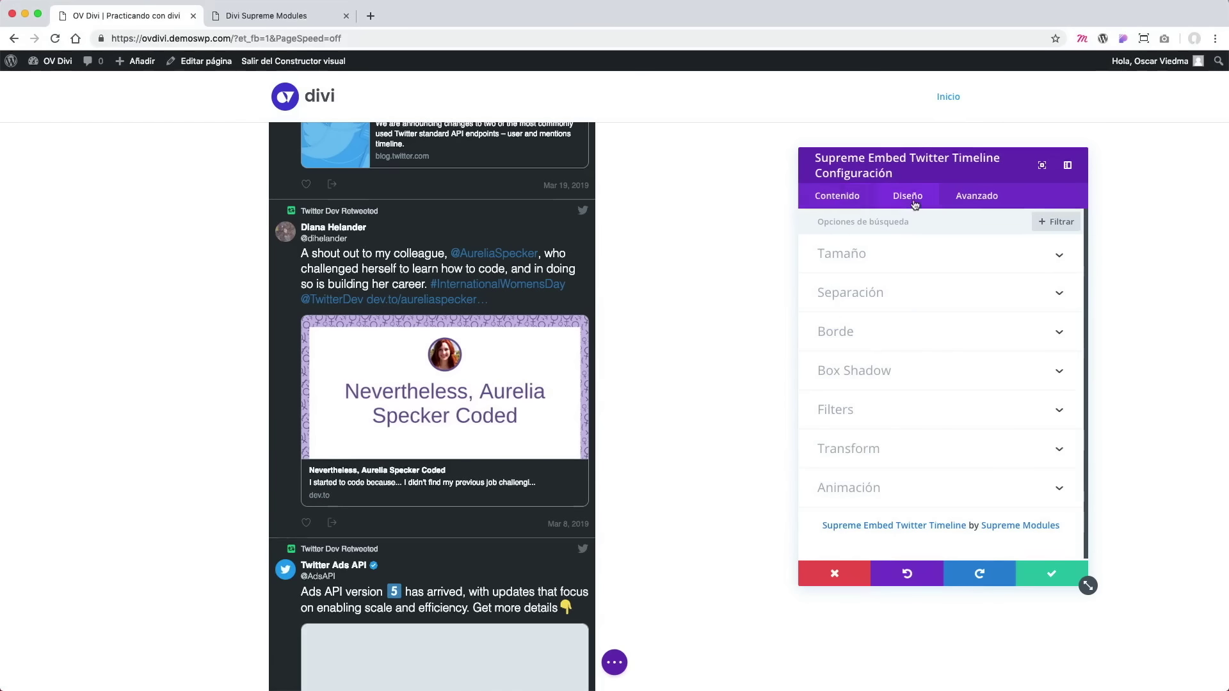
click(966, 254)
click(967, 259)
click(942, 257)
drag(940, 305, 869, 301)
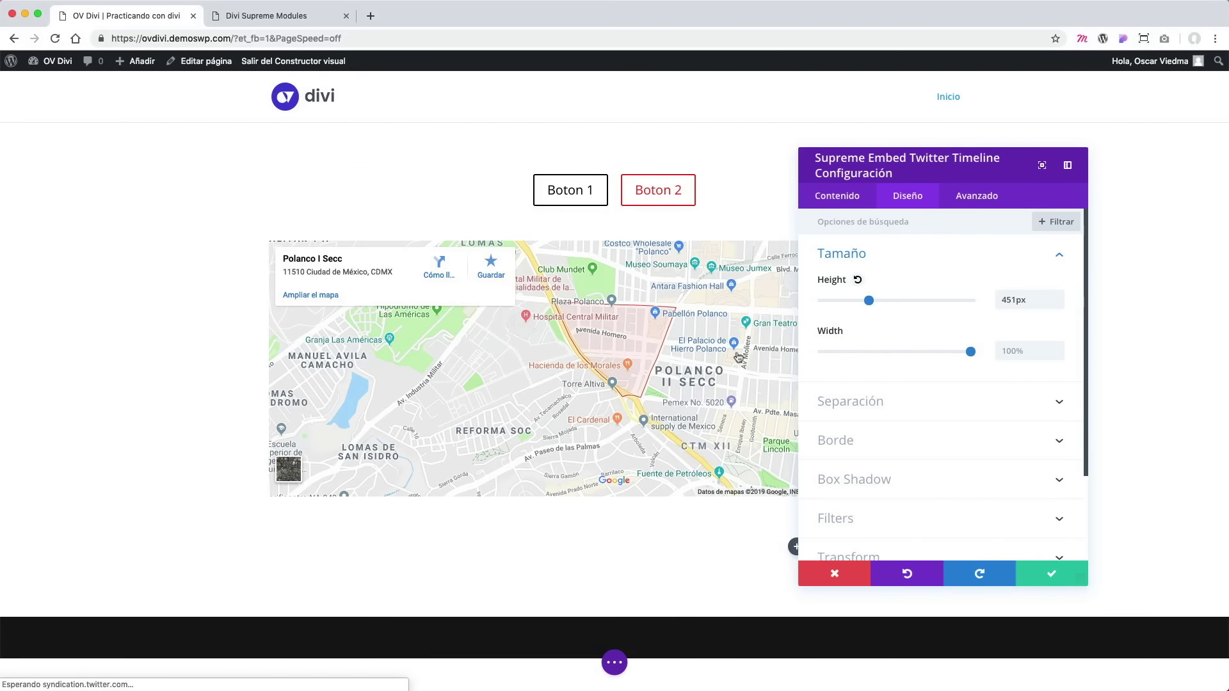
scroll(739, 345, down, 3)
mouse_move(971, 352)
mouse_down()
mouse_move(924, 352)
mouse_move(967, 356)
mouse_up()
drag(872, 304, 853, 303)
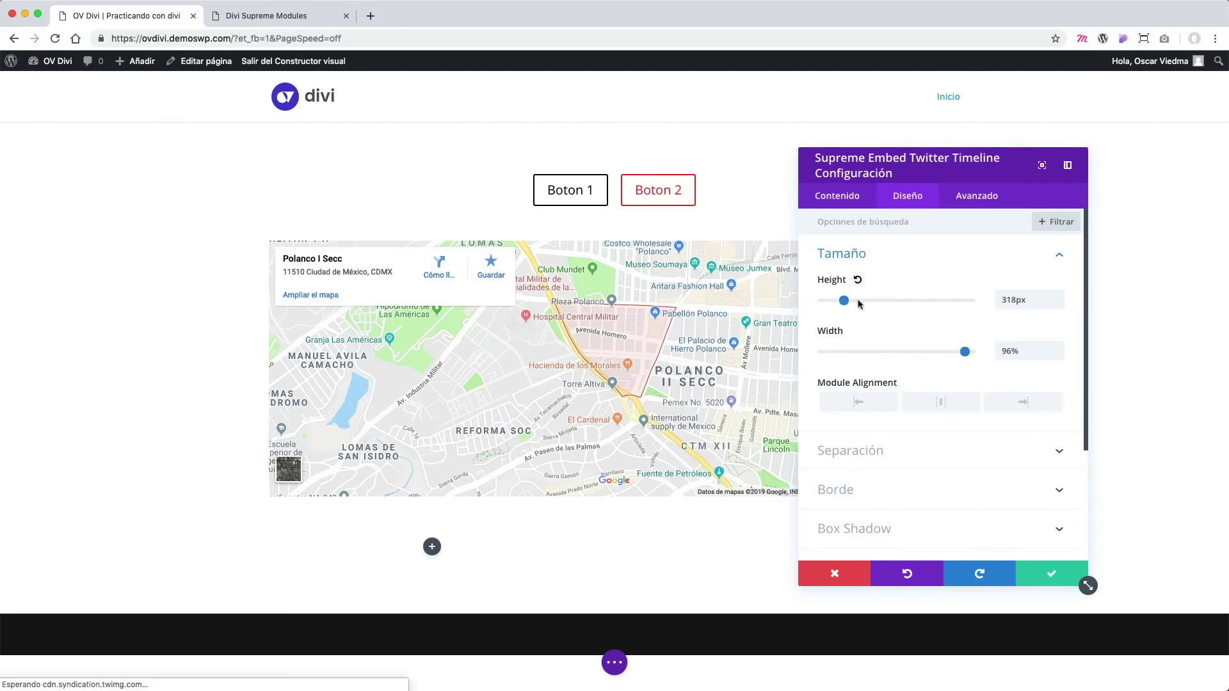
Reset the Twitter timeline's height and width to the defaults of 800px and 100%.
click(858, 279)
scroll(730, 469, down, 5)
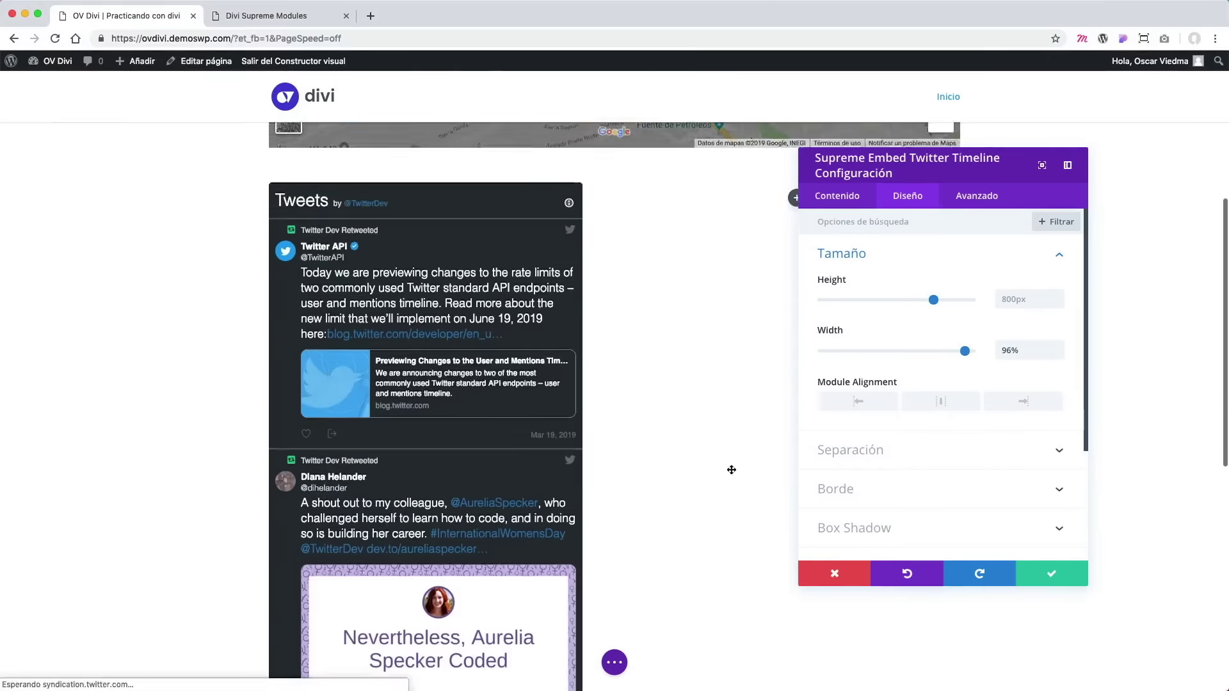
click(893, 330)
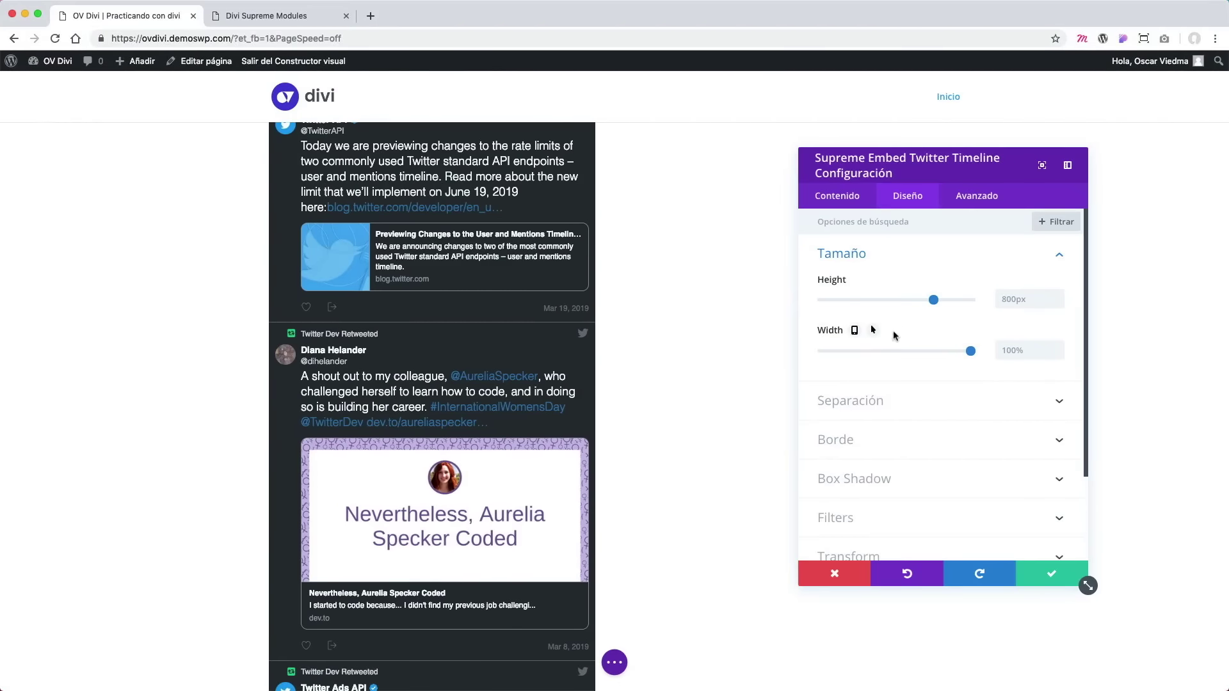
Examine the Twitter timeline's custom margin and padding options under Separación.
scroll(888, 425, down, 3)
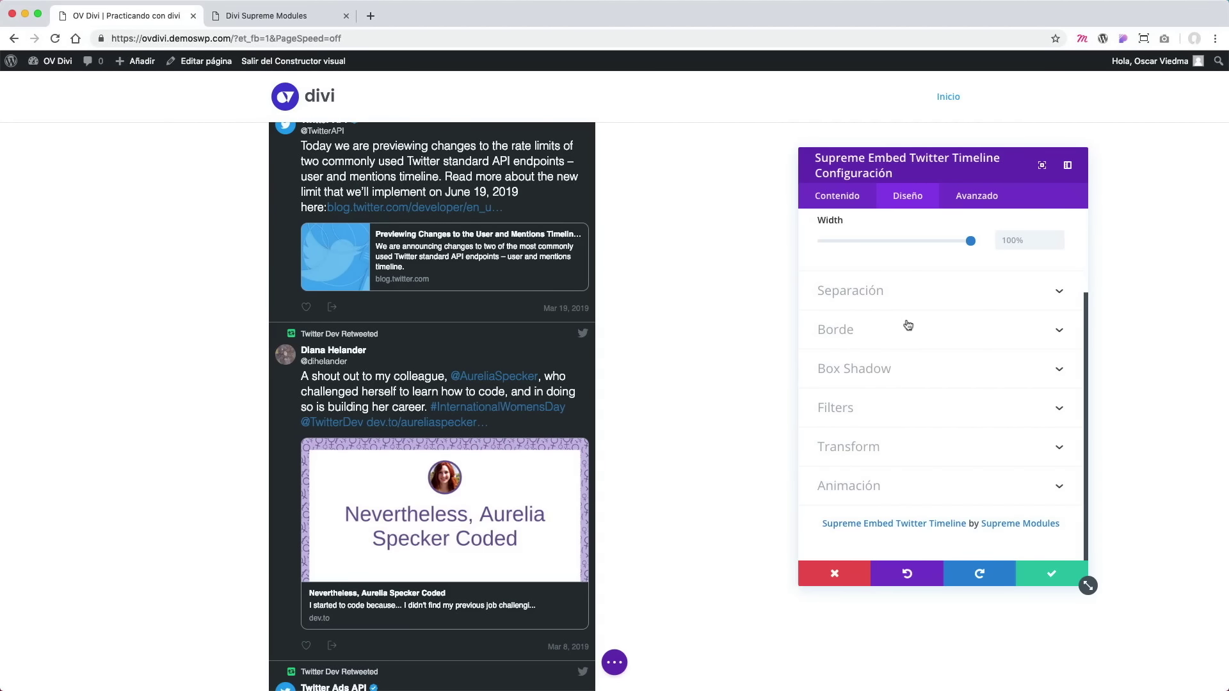
click(893, 300)
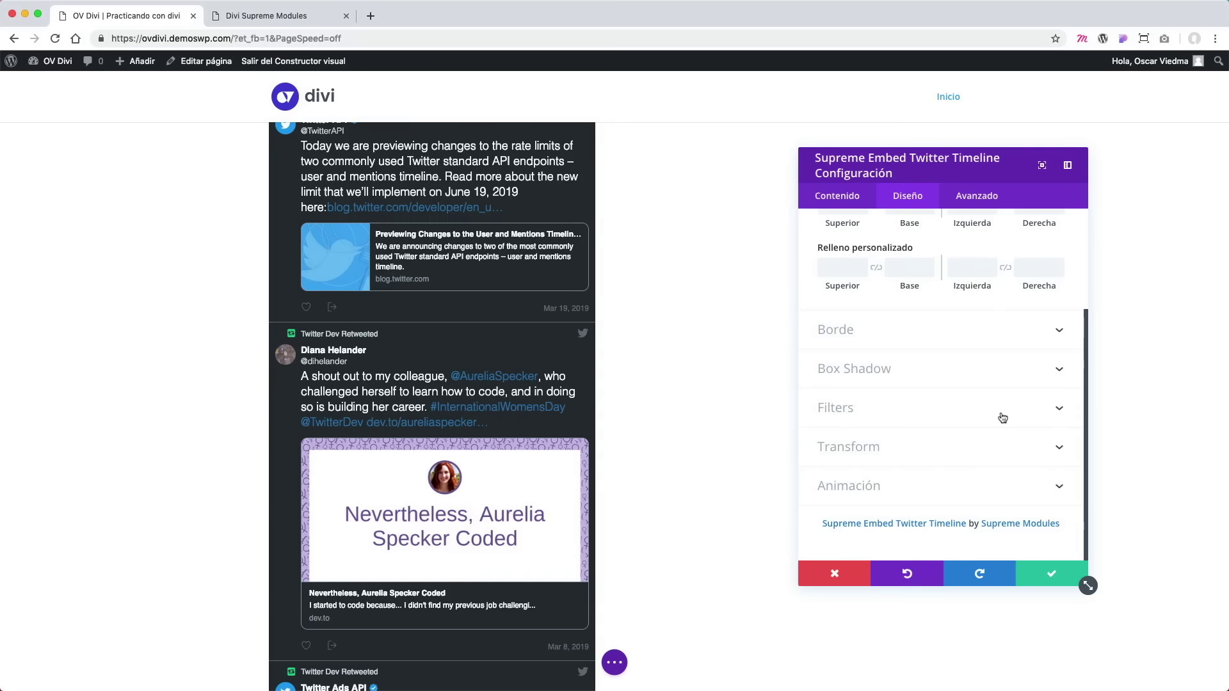
scroll(1002, 418, up, 3)
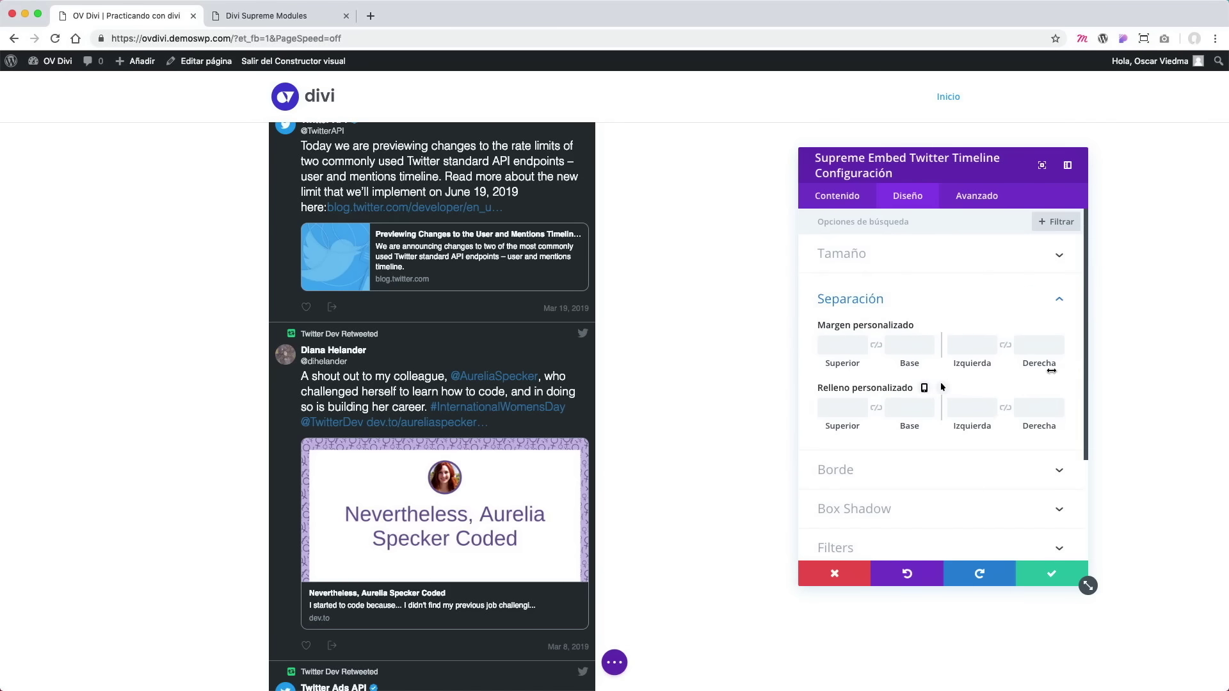
click(1059, 300)
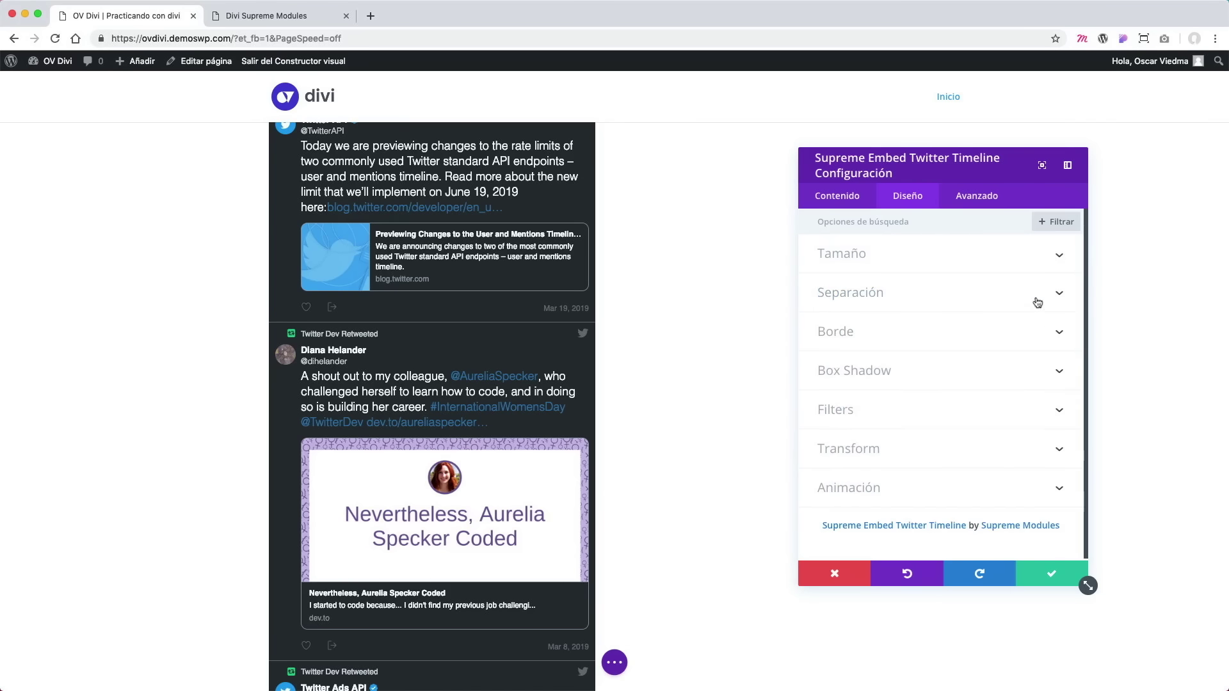
Review the Twitter Timeline Settings content options and save the module's configuration.
click(857, 206)
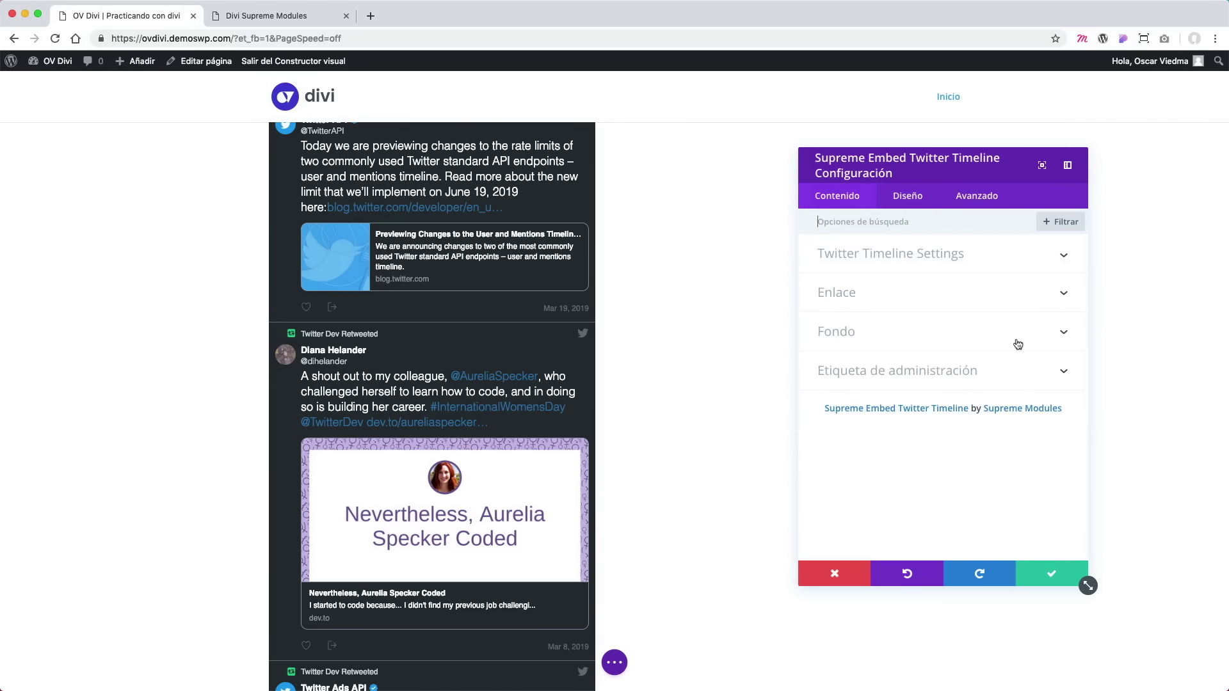
click(1031, 263)
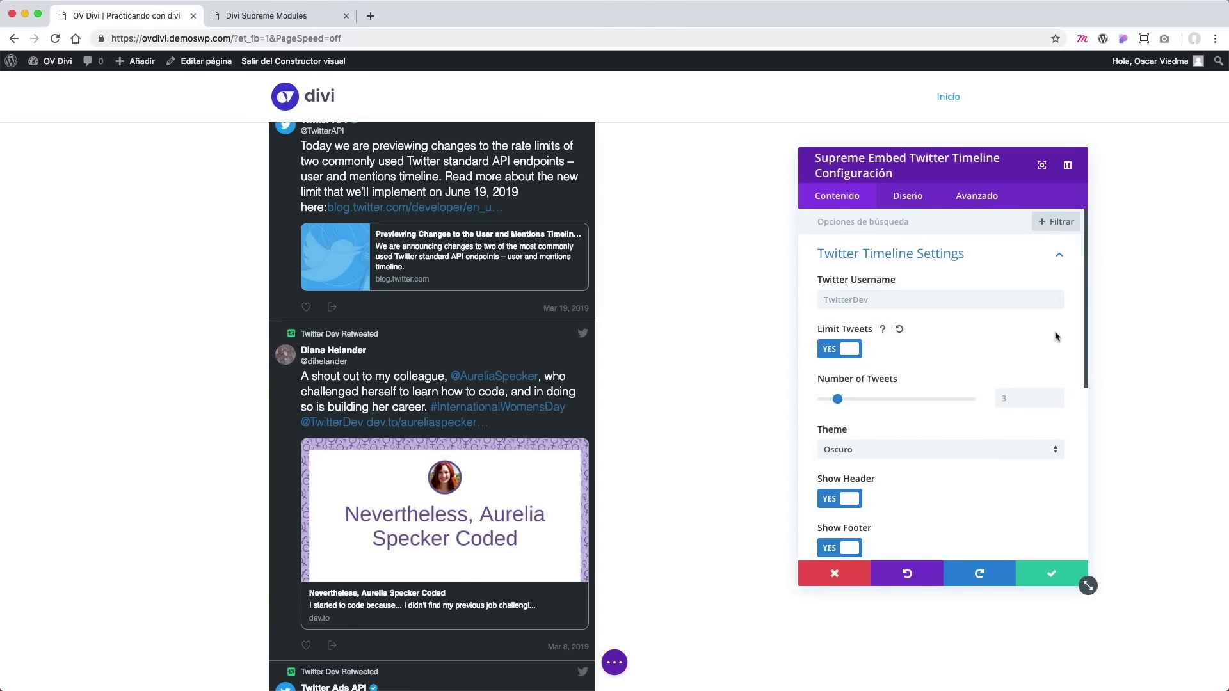
scroll(1057, 338, down, 3)
scroll(1049, 416, down, 3)
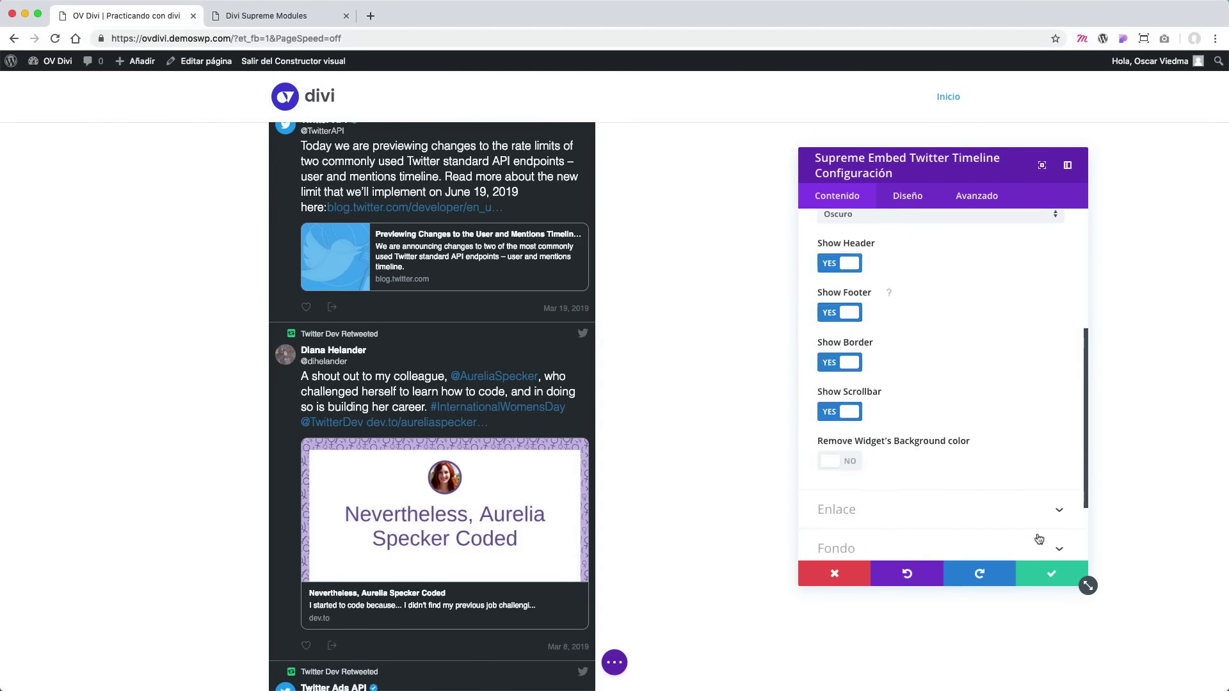
click(1051, 573)
Insert a Supreme Facebook Feed module in the empty column beside the Twitter timeline.
scroll(930, 498, up, 3)
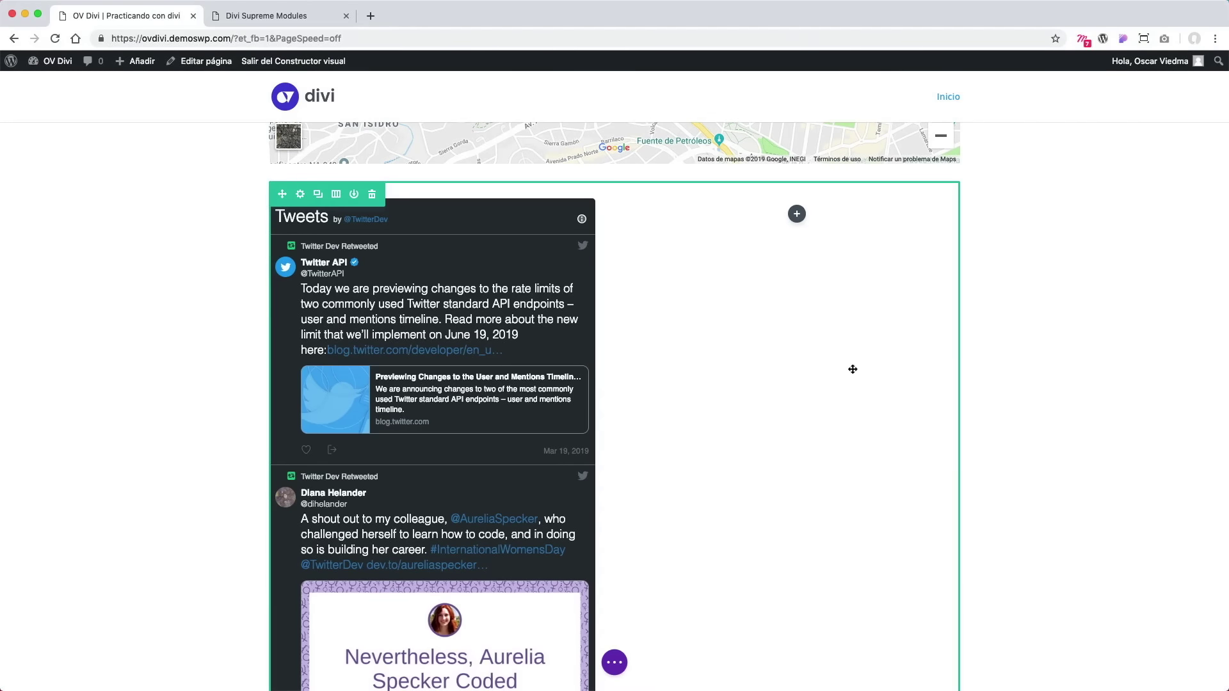
click(797, 214)
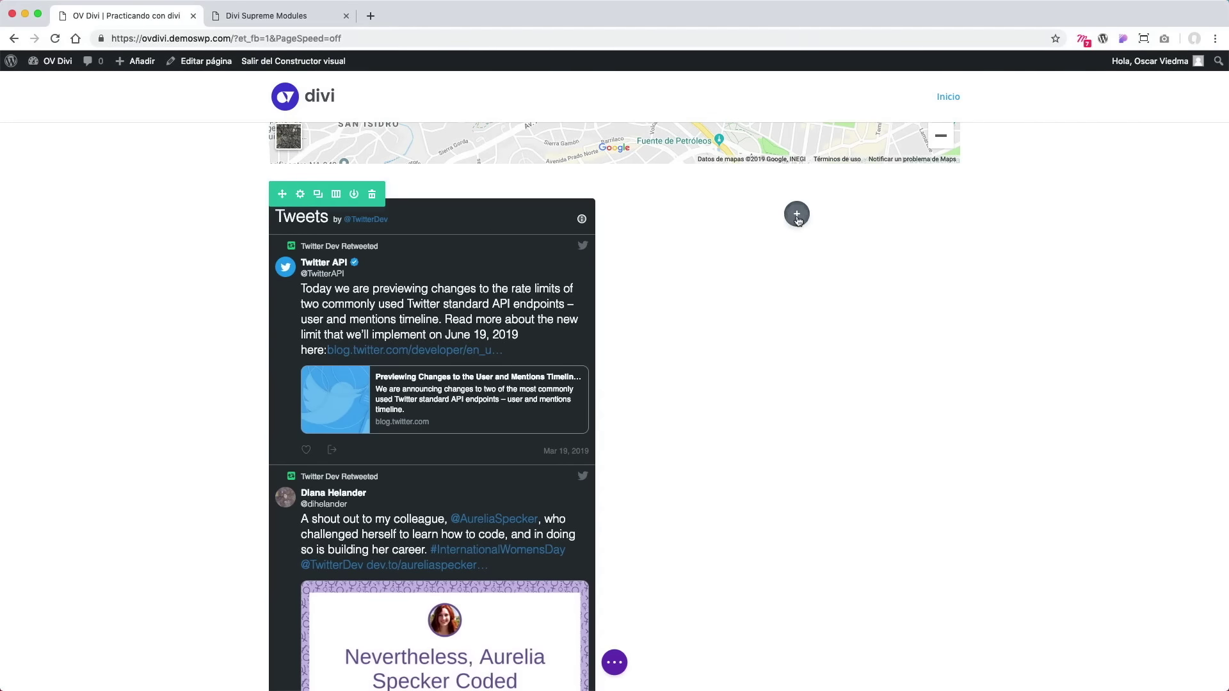
scroll(911, 395, down, 2)
scroll(911, 395, down, 10)
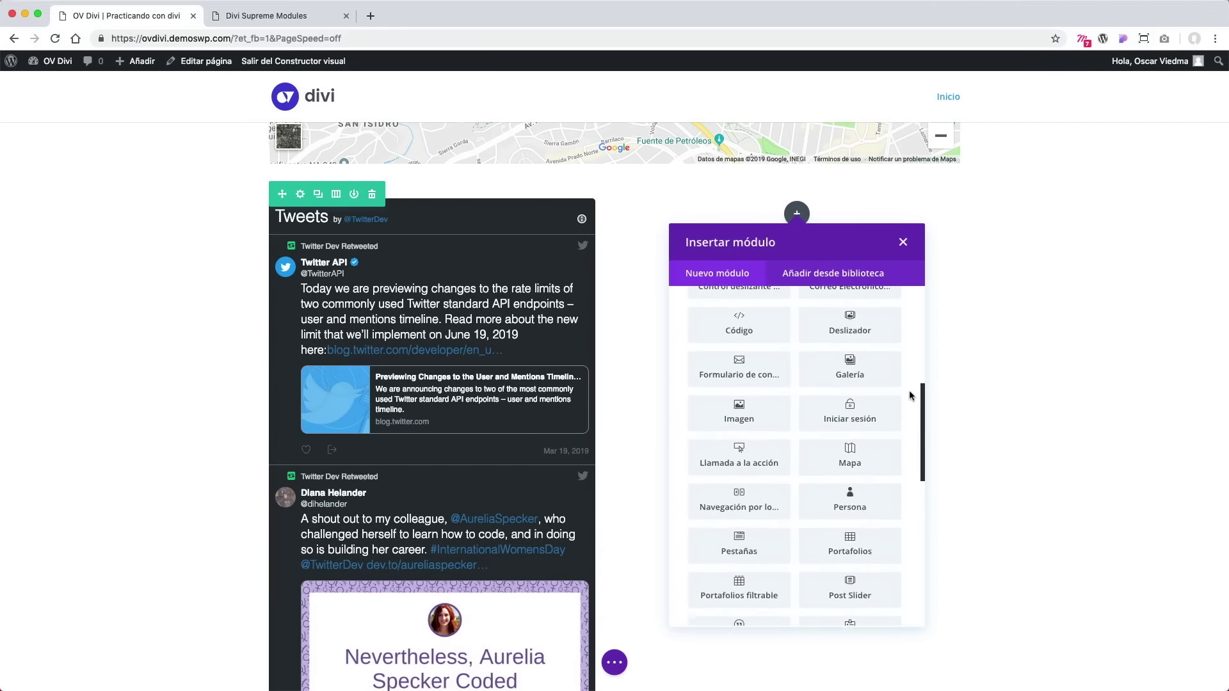
scroll(909, 390, down, 2)
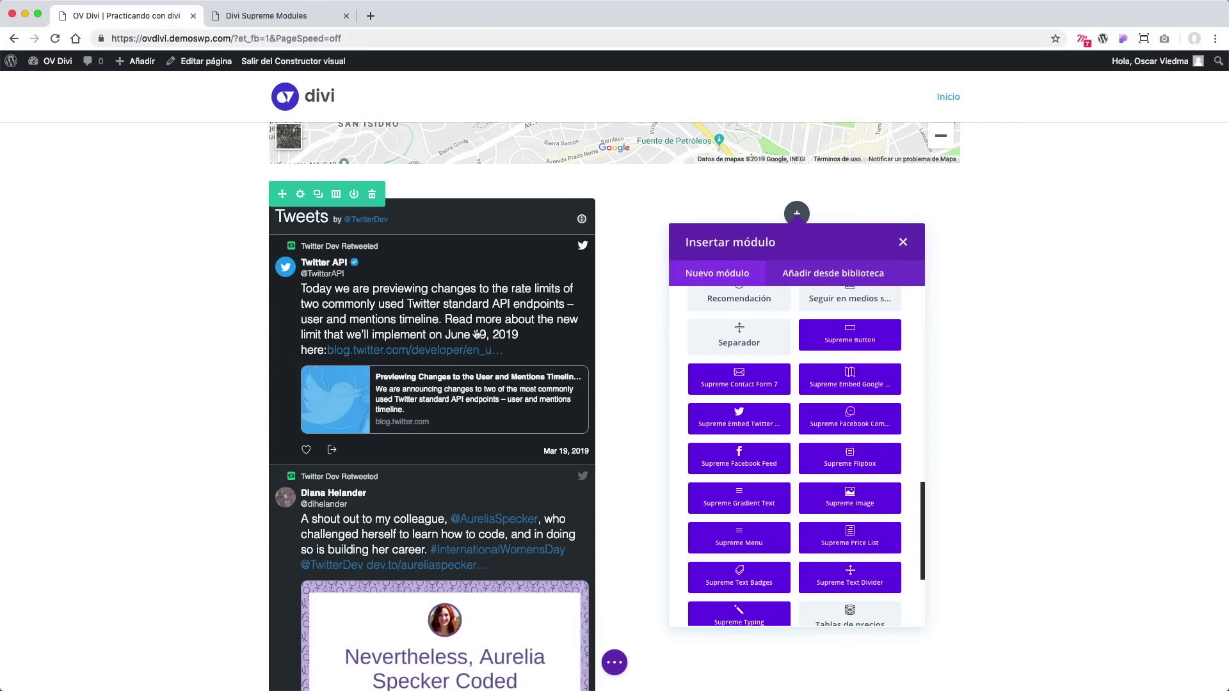
click(749, 466)
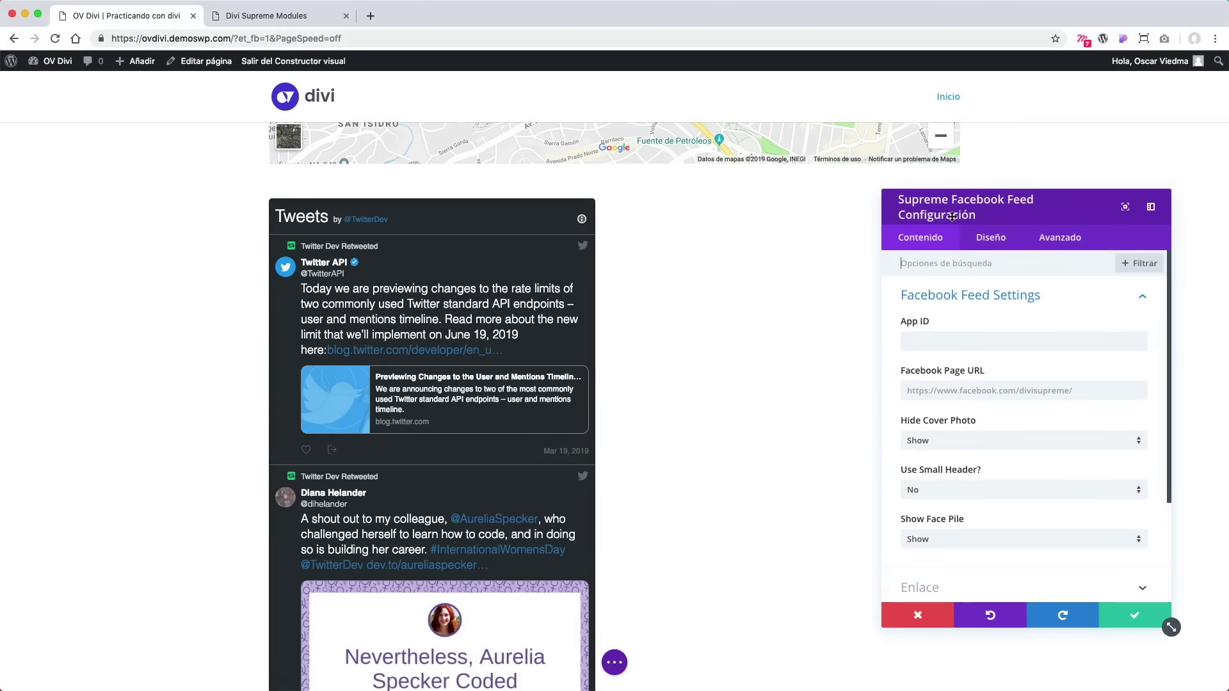
Move the settings window away from the Facebook feed and look through the feed's posts.
drag(952, 216, 286, 220)
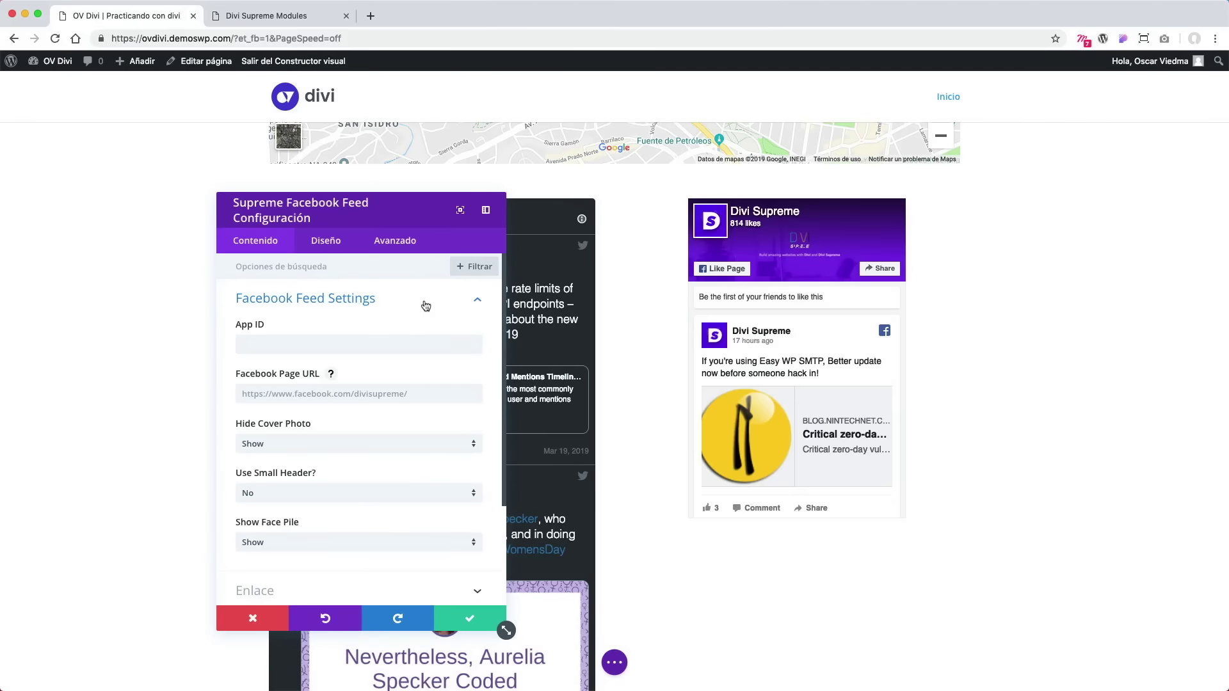
drag(403, 214, 442, 221)
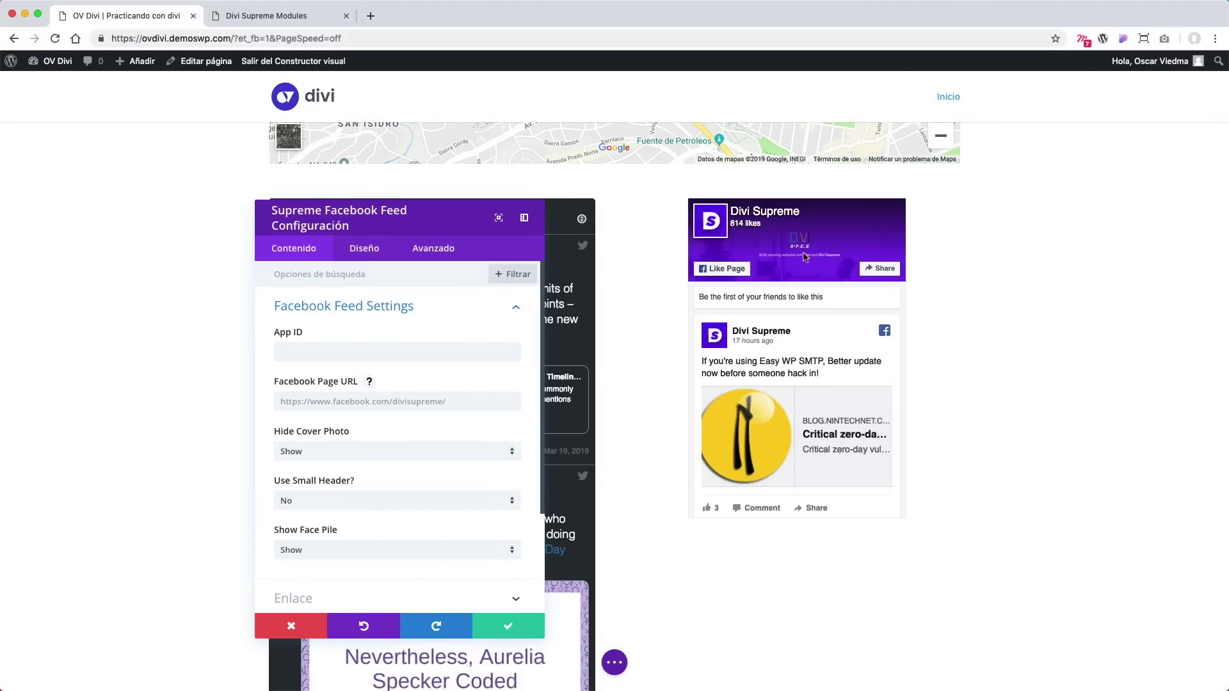
scroll(800, 410, down, 8)
scroll(840, 427, up, 10)
scroll(842, 427, down, 1)
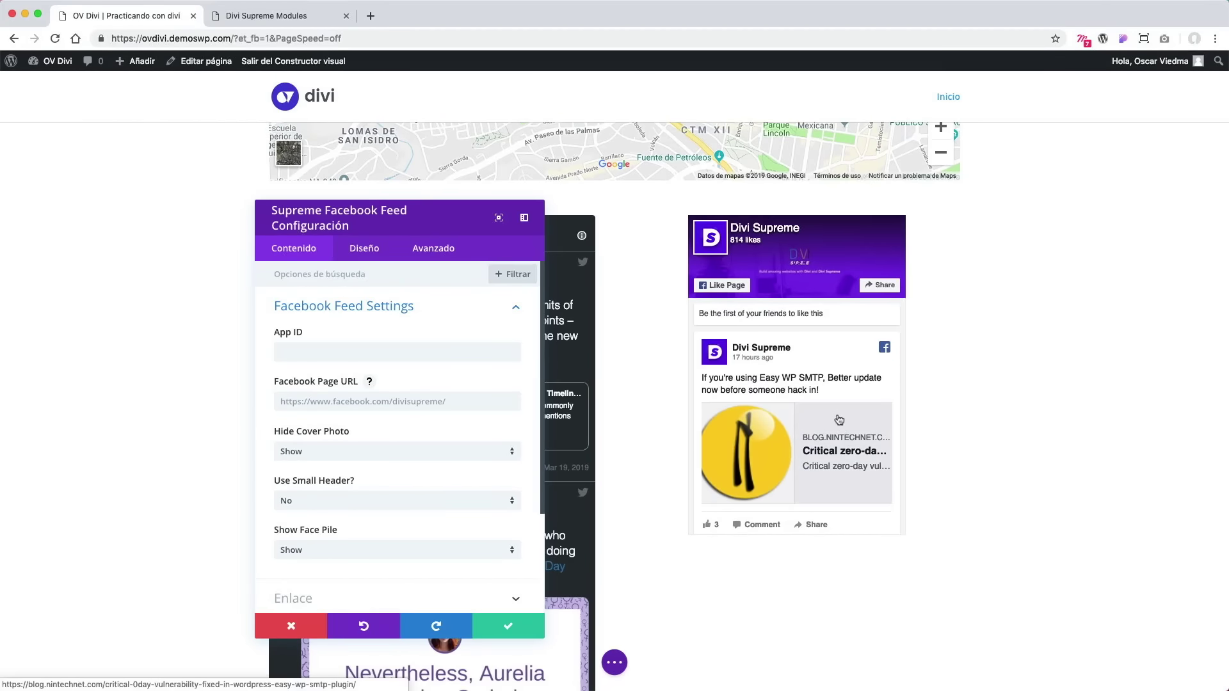
scroll(839, 419, down, 5)
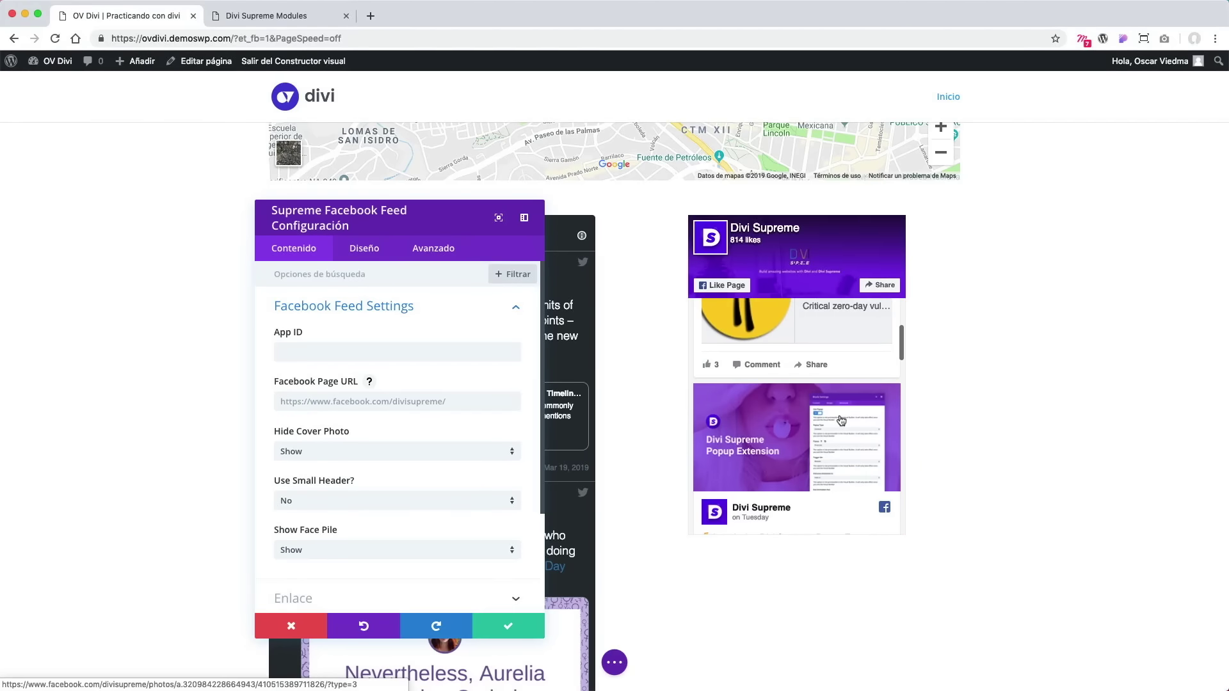
scroll(801, 434, down, 2)
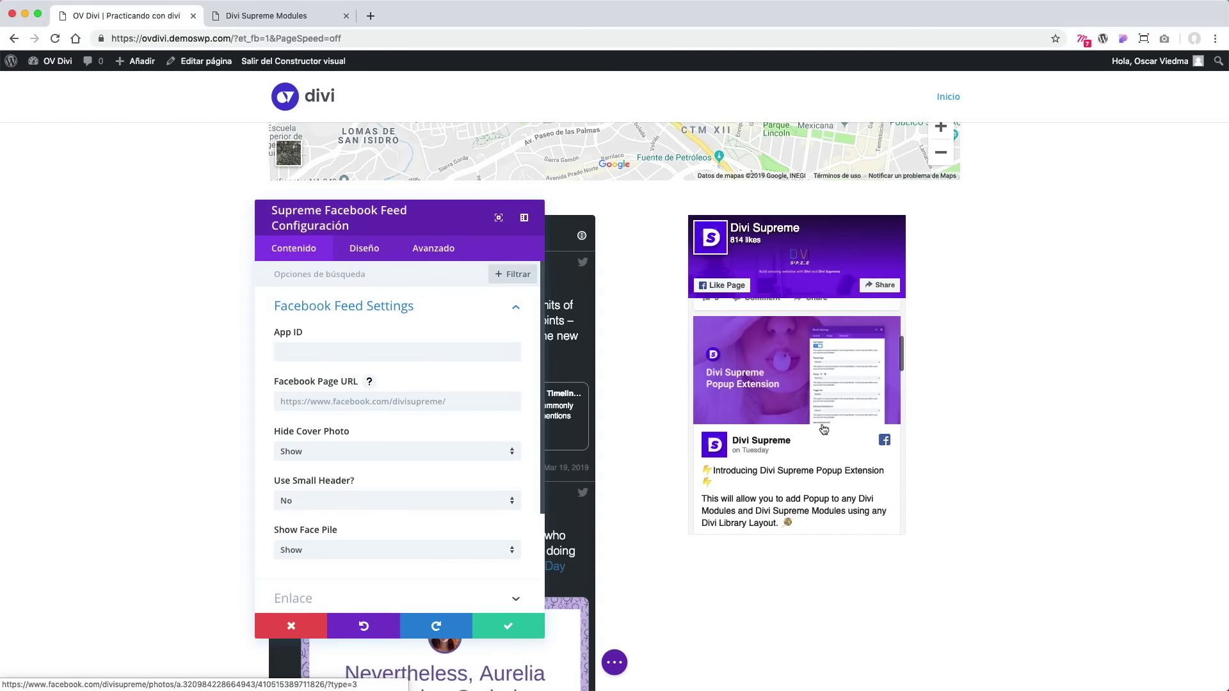
Read the help text for the Facebook feed's App ID field and hide it again.
drag(424, 213, 412, 189)
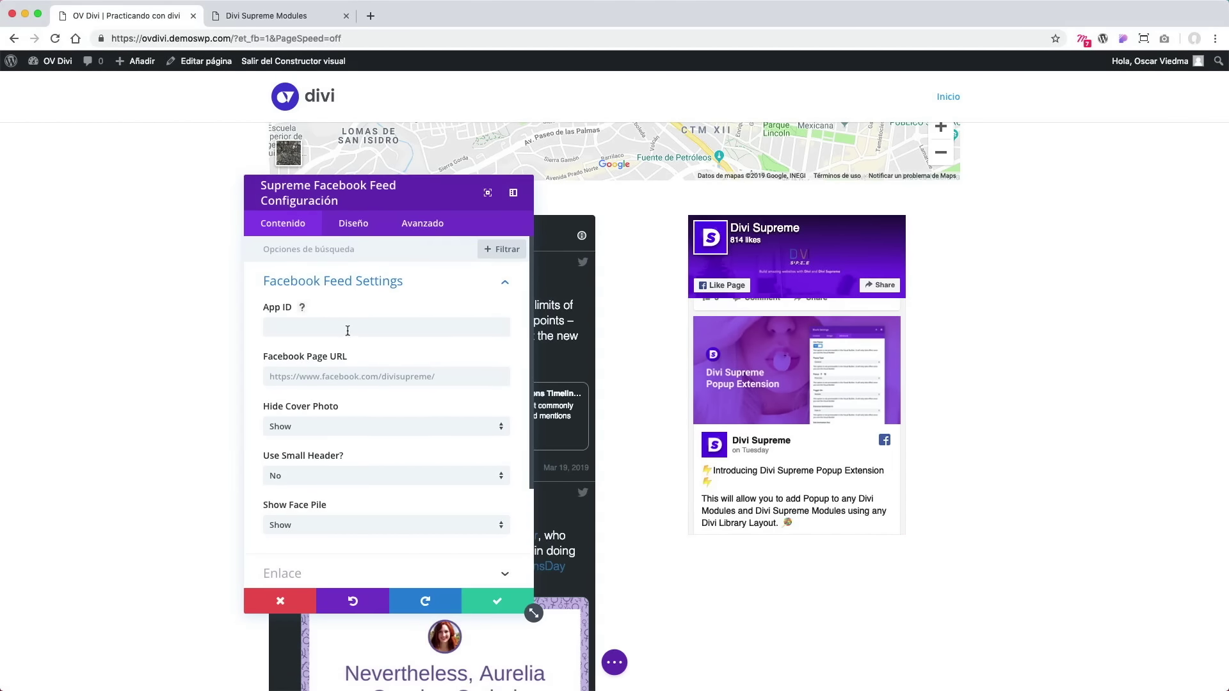
click(304, 312)
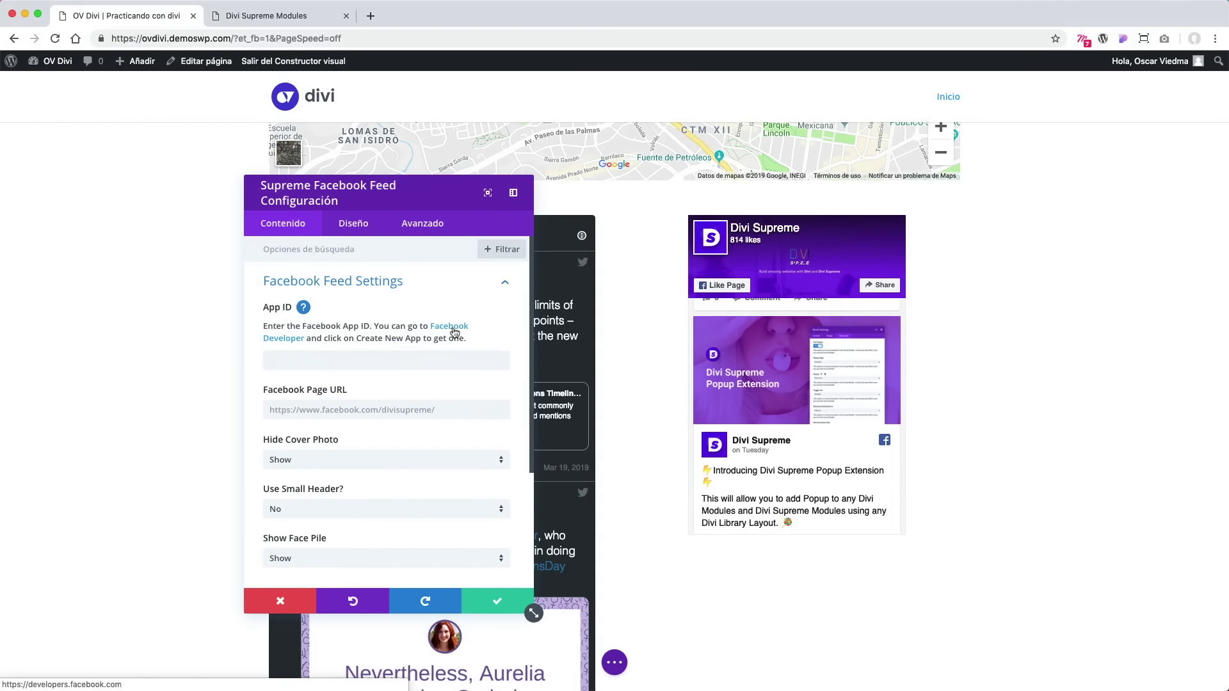
click(303, 307)
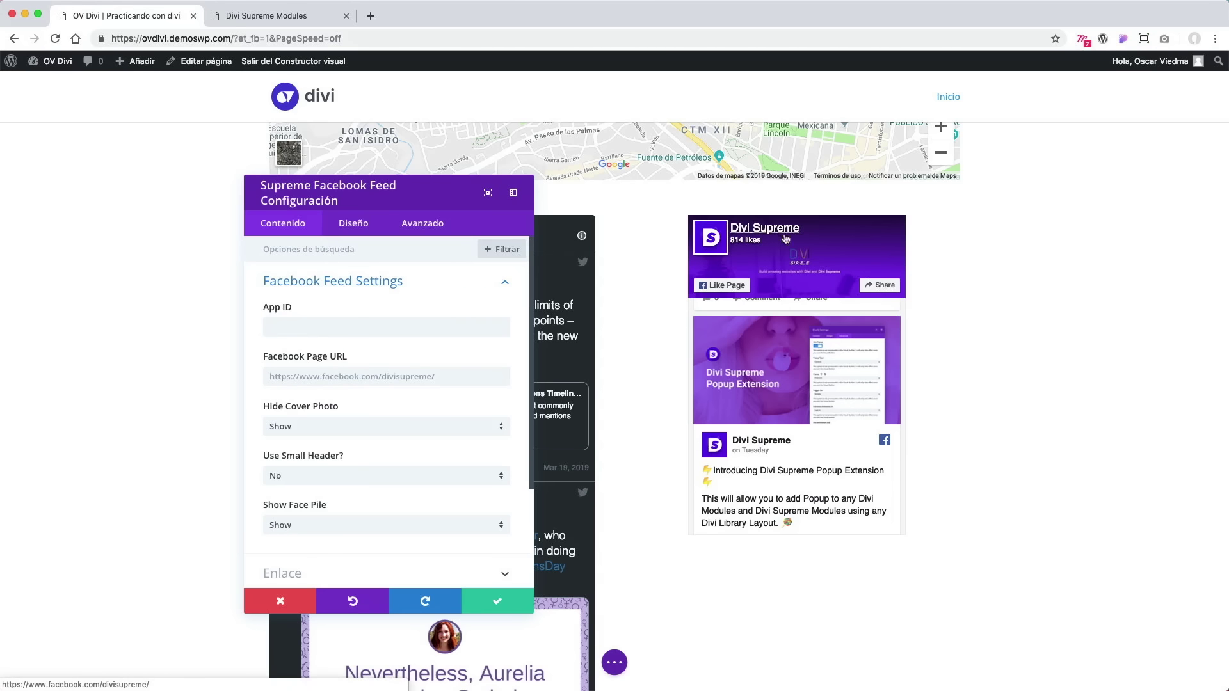
Try setting the Facebook feed's Hide Cover Photo option to Hide, and return it to Show.
scroll(397, 397, down, 2)
click(384, 355)
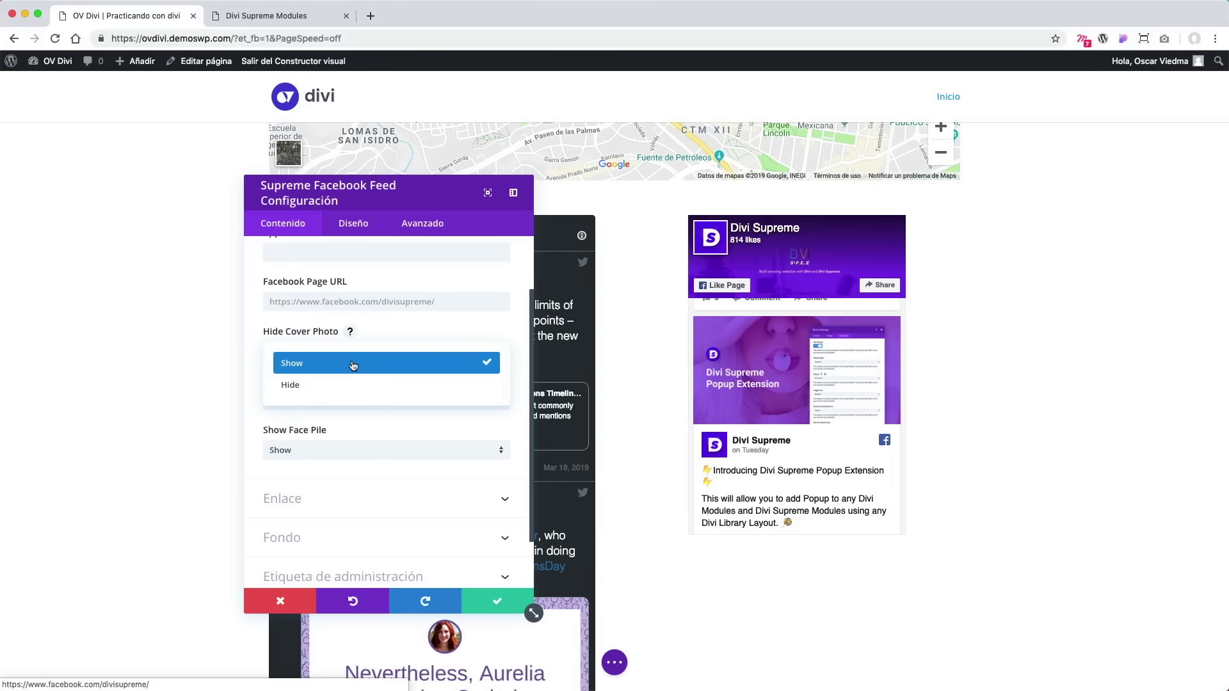
click(352, 384)
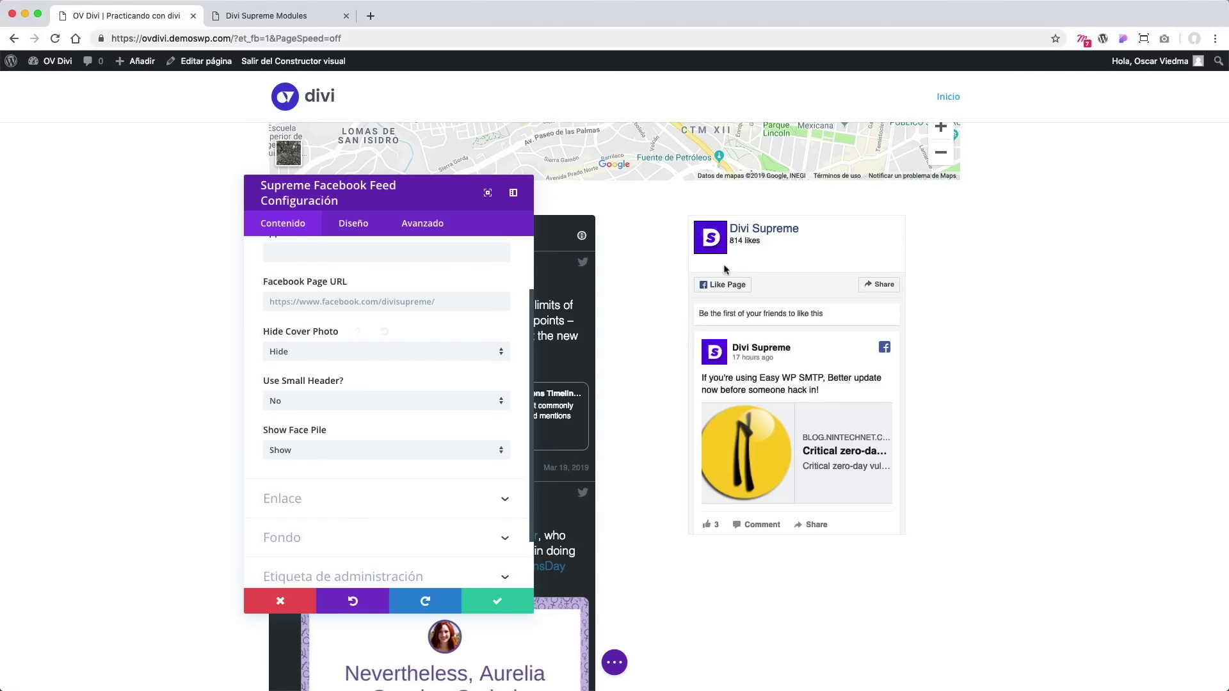
click(443, 353)
click(413, 360)
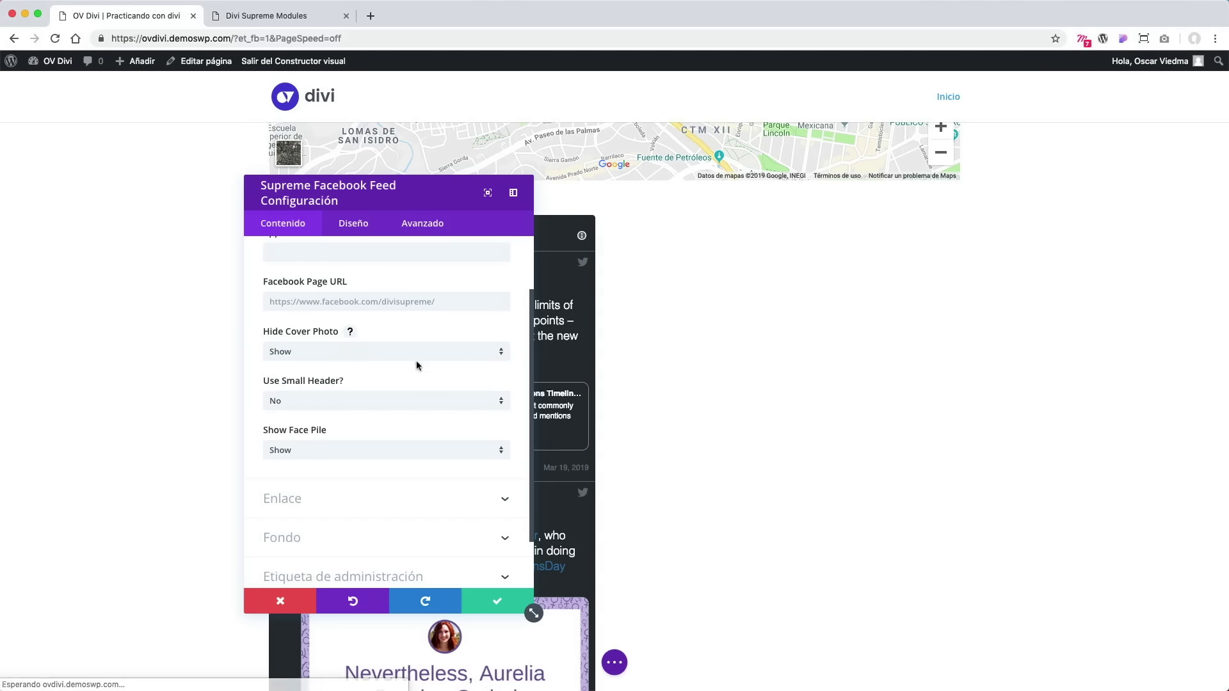
Try setting the Facebook feed's Use Small Header option to Yes, and return it to No.
click(346, 403)
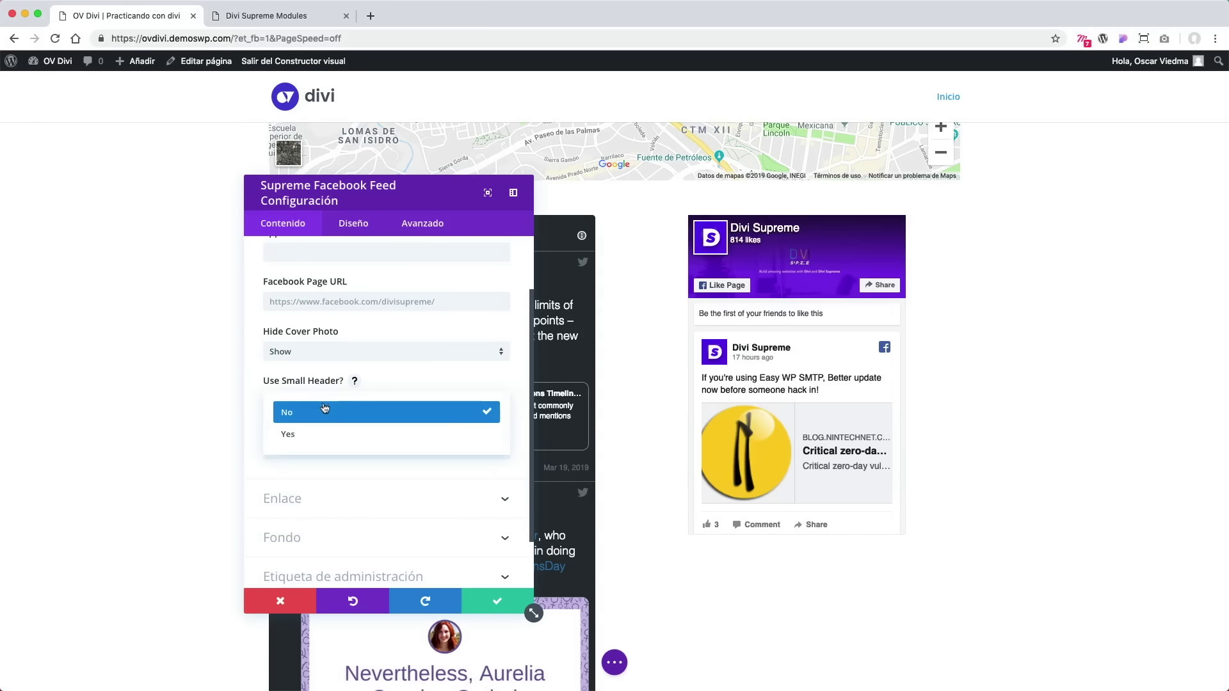
click(335, 434)
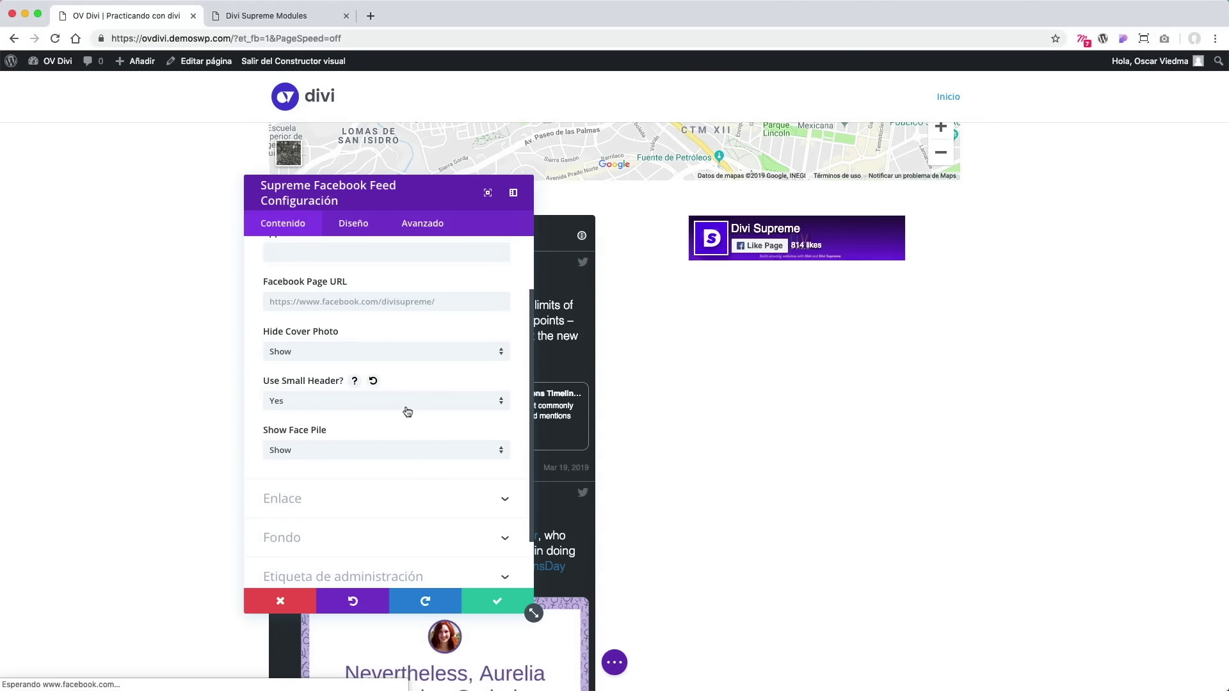
click(442, 403)
click(397, 410)
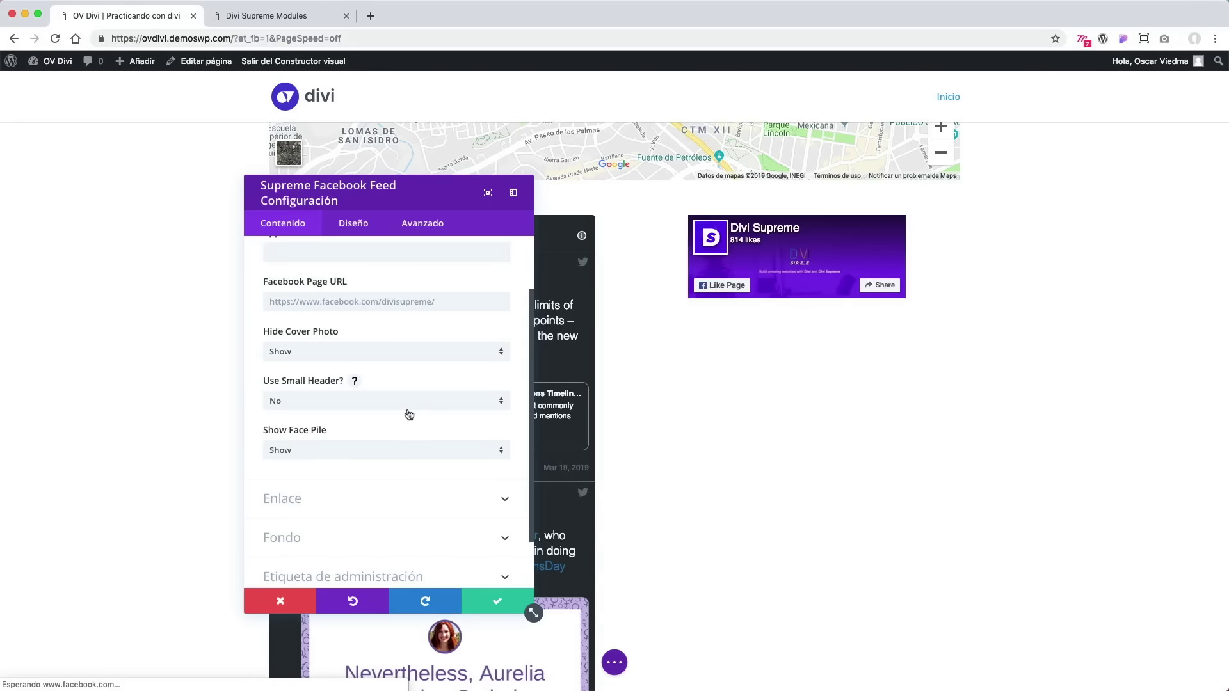
Try setting the Facebook feed's Show Face Pile option to Hide, and return it to Show.
scroll(490, 440, down, 2)
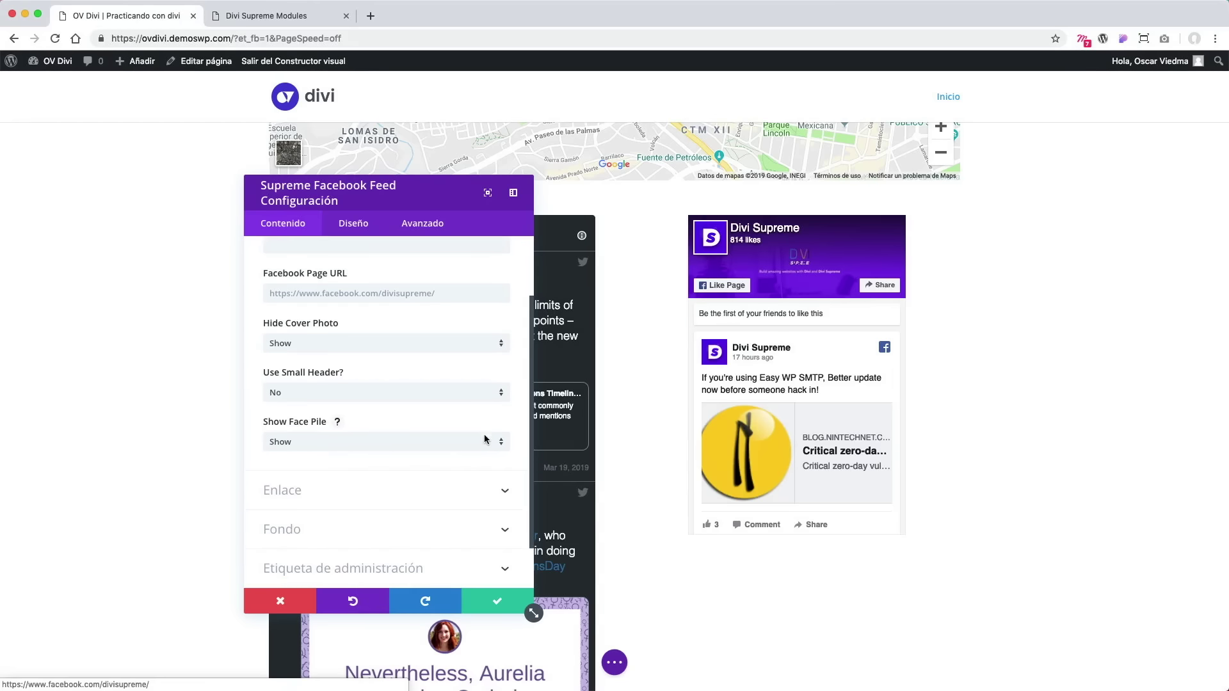
scroll(512, 421, down, 4)
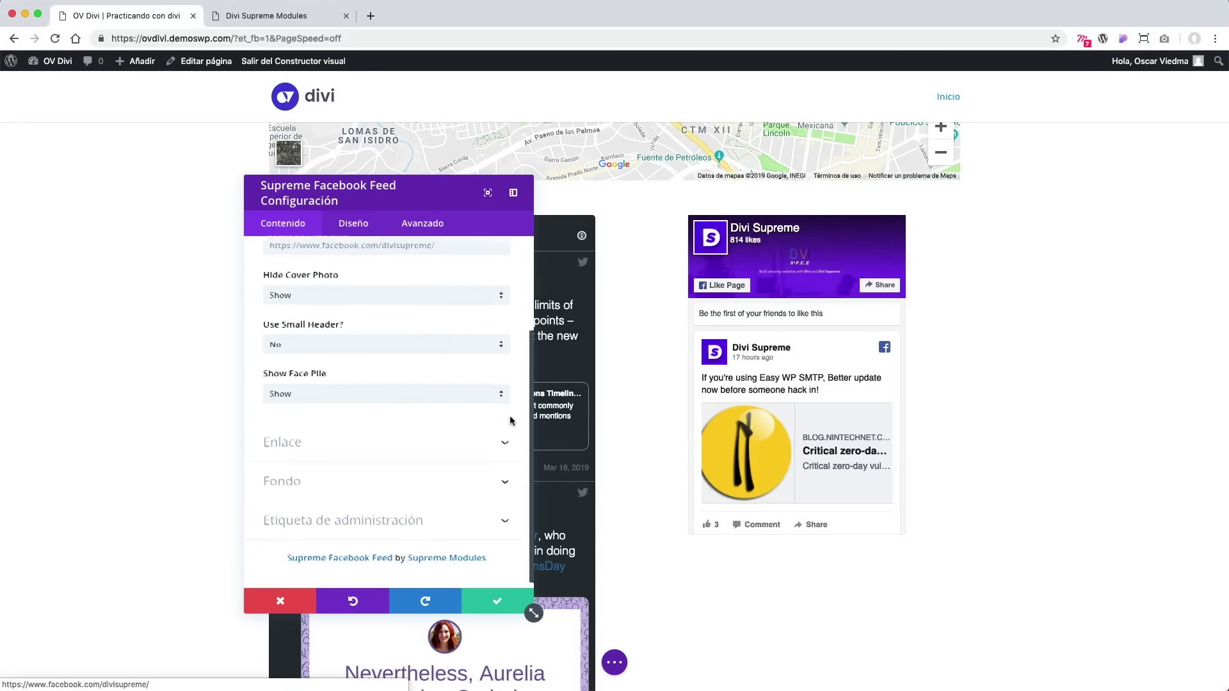
click(464, 390)
click(433, 407)
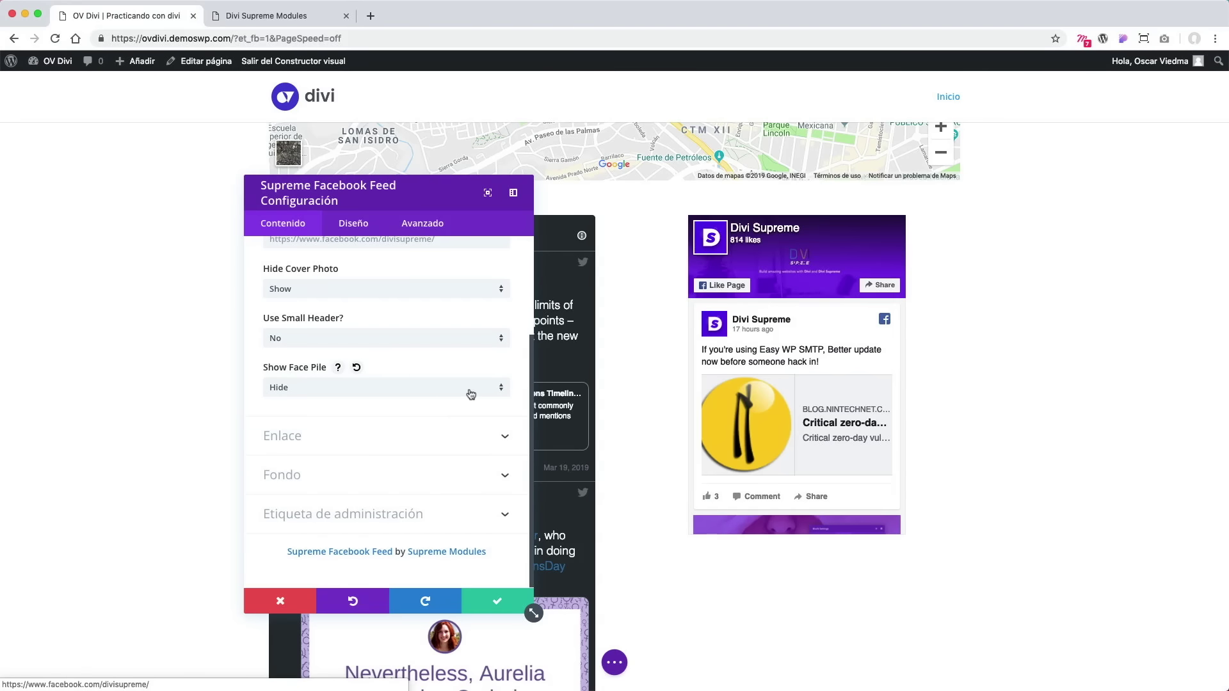
click(471, 394)
click(434, 423)
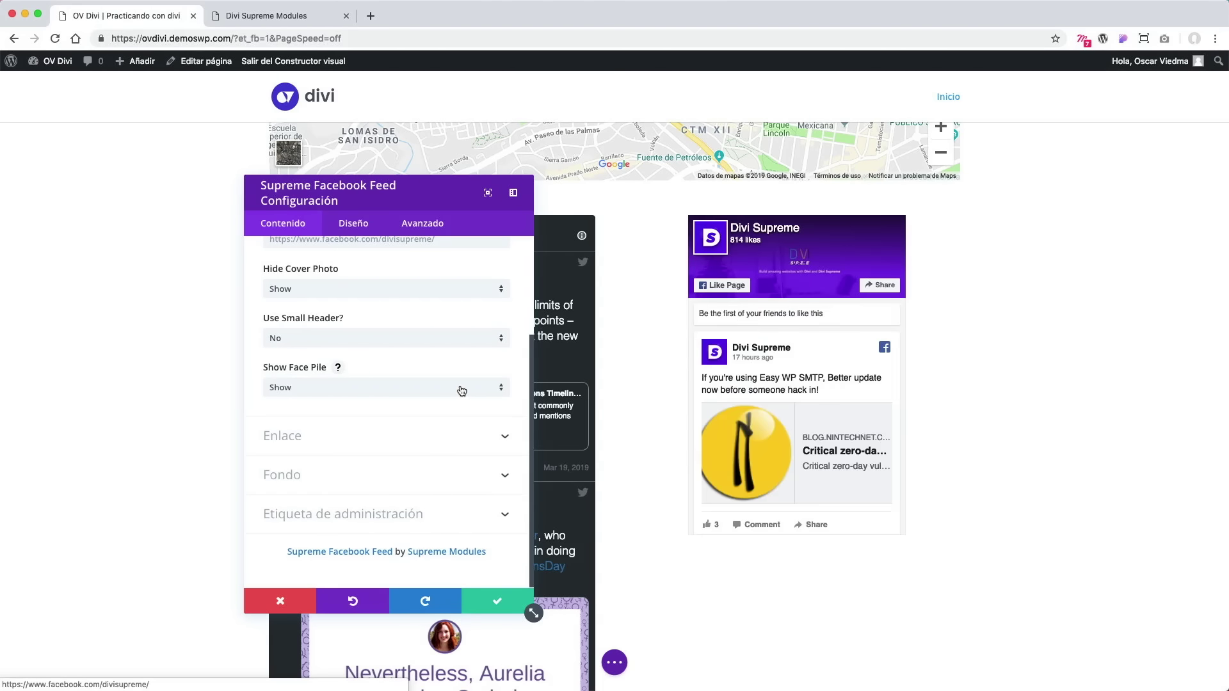
Set the Facebook feed's Show Face Pile option to Hide and look through the feed's posts.
click(462, 391)
click(443, 405)
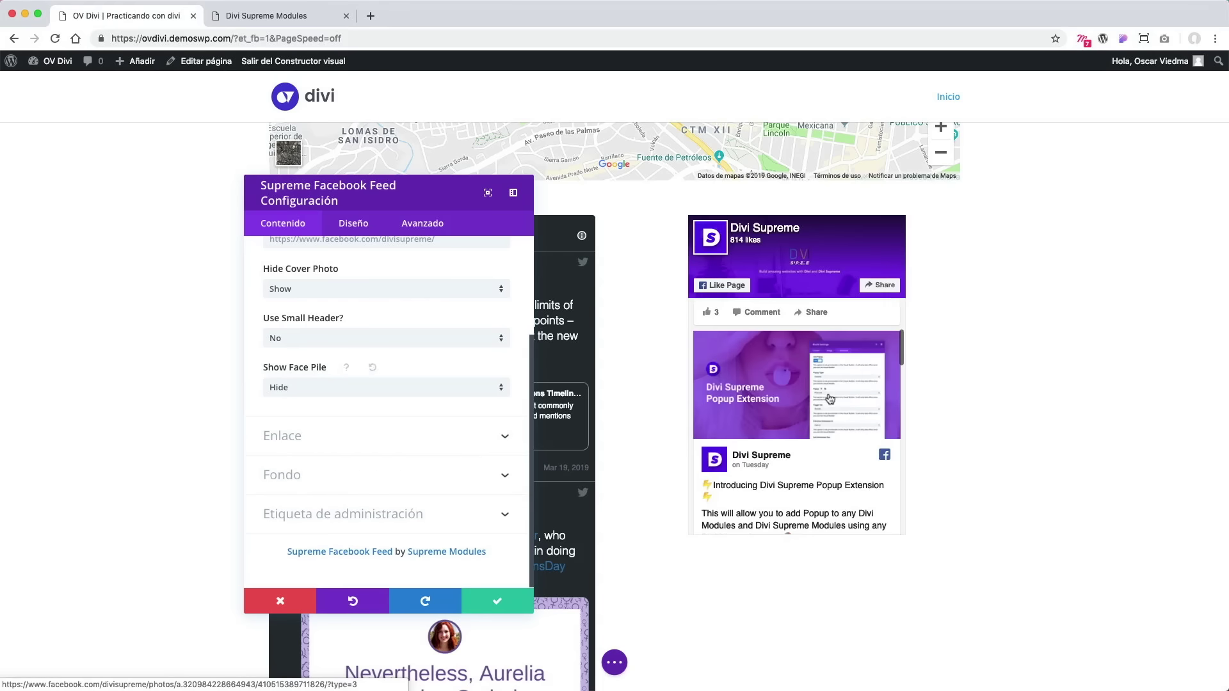
scroll(810, 396, down, 2)
click(410, 387)
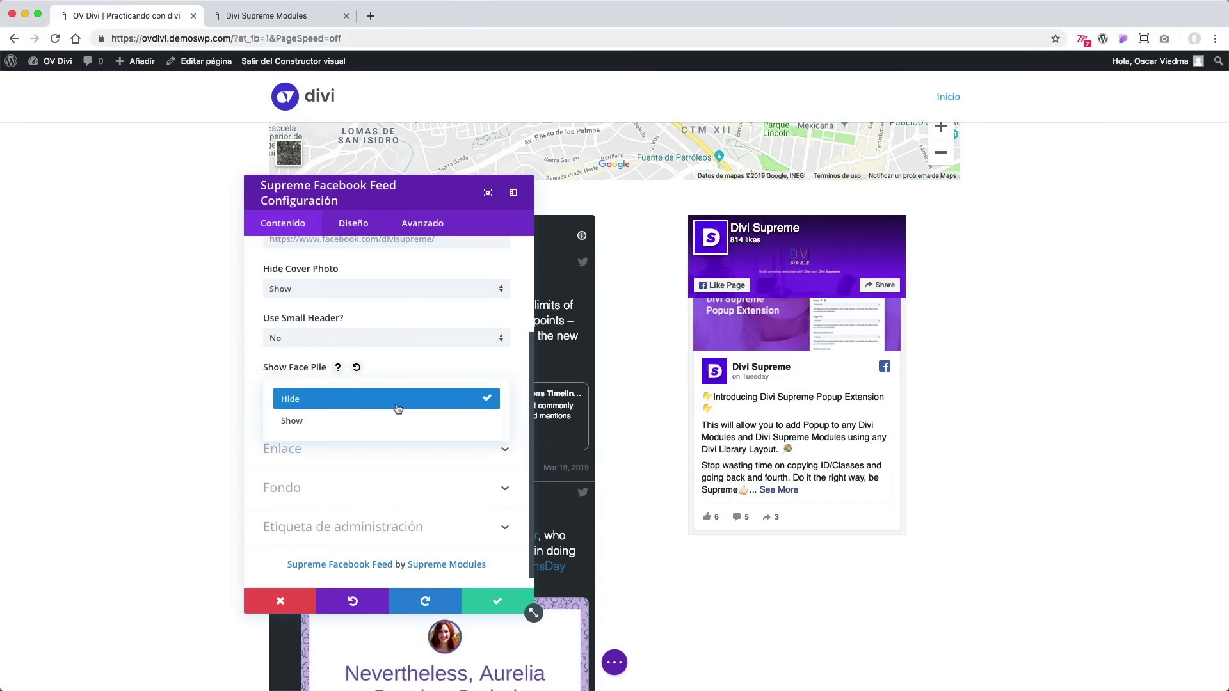
click(398, 402)
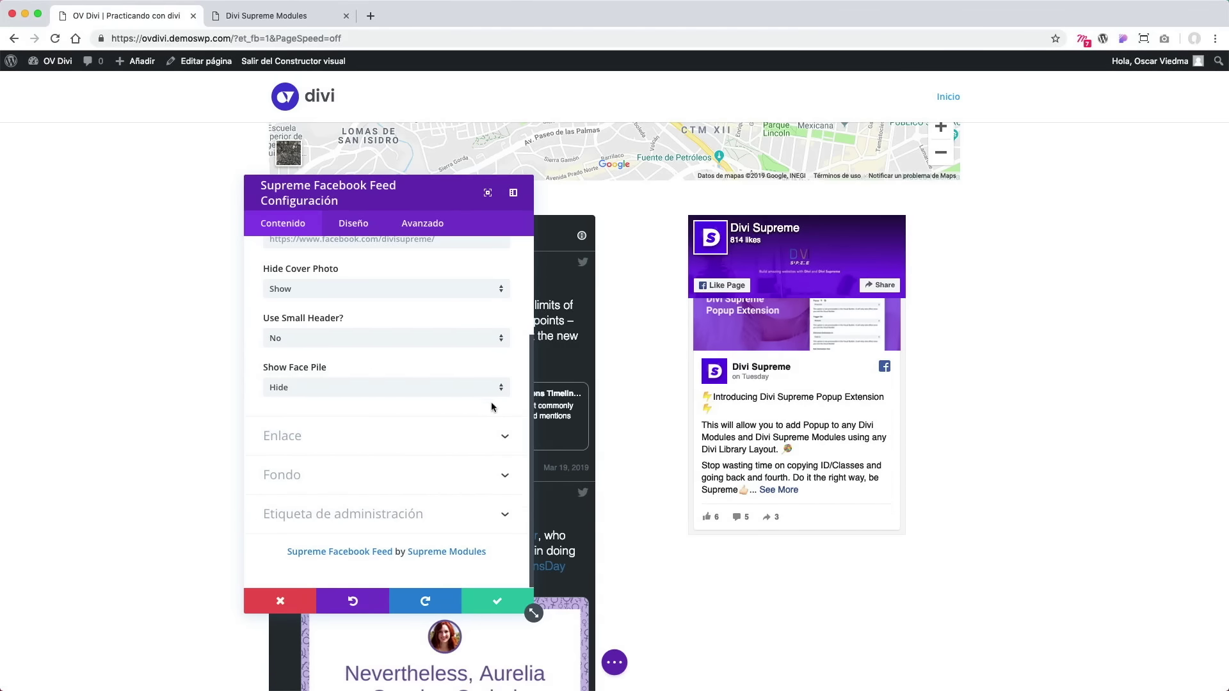
Look at the Facebook feed's background options in the Fondo section and collapse it again.
click(505, 436)
click(511, 339)
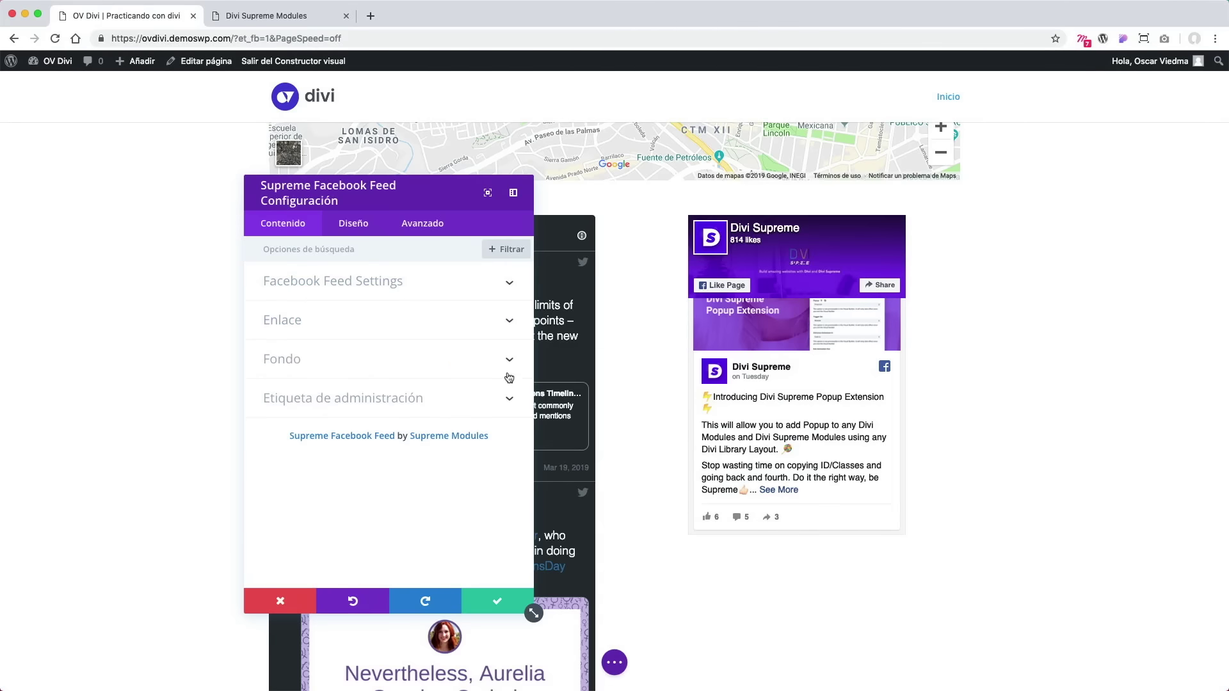
click(510, 374)
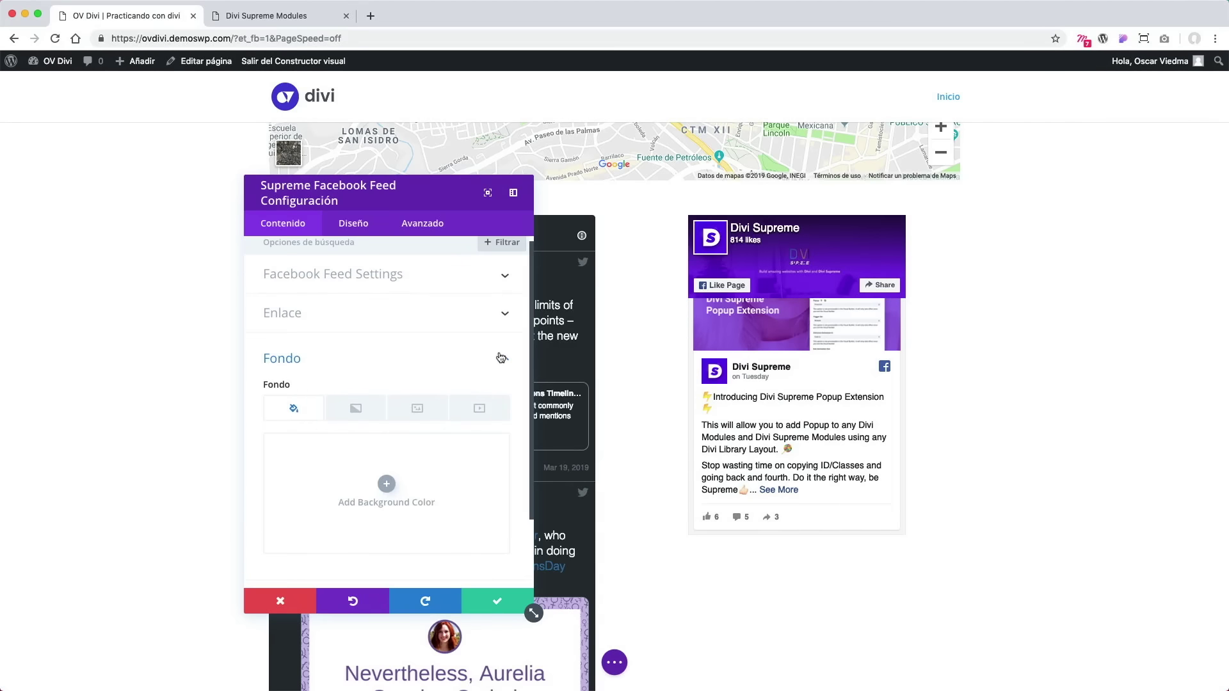
click(505, 357)
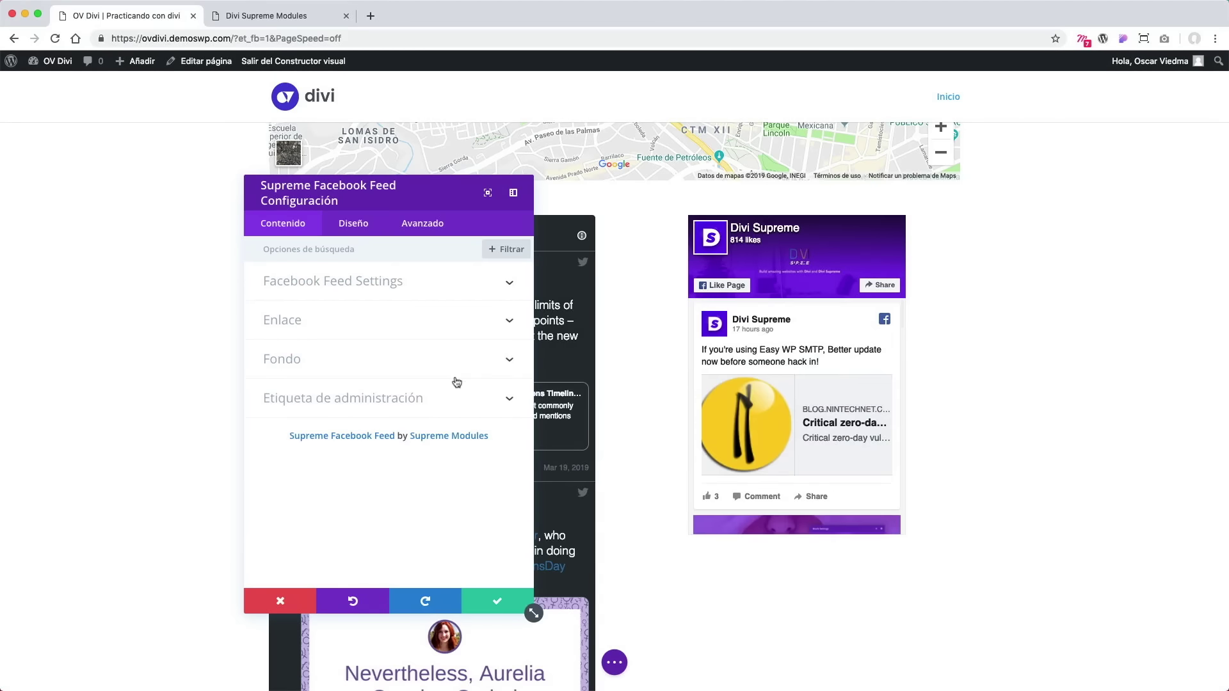
click(426, 289)
Review the Facebook feed's height and width options in its design settings and save the module.
click(368, 237)
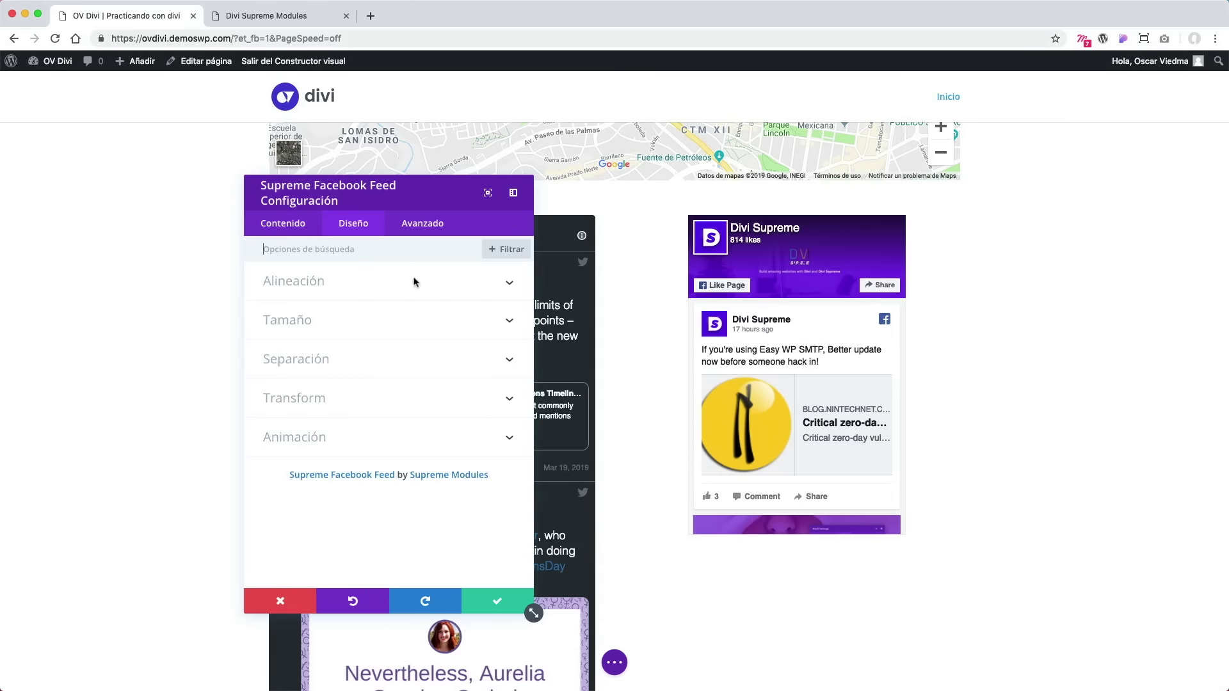
click(418, 293)
click(399, 391)
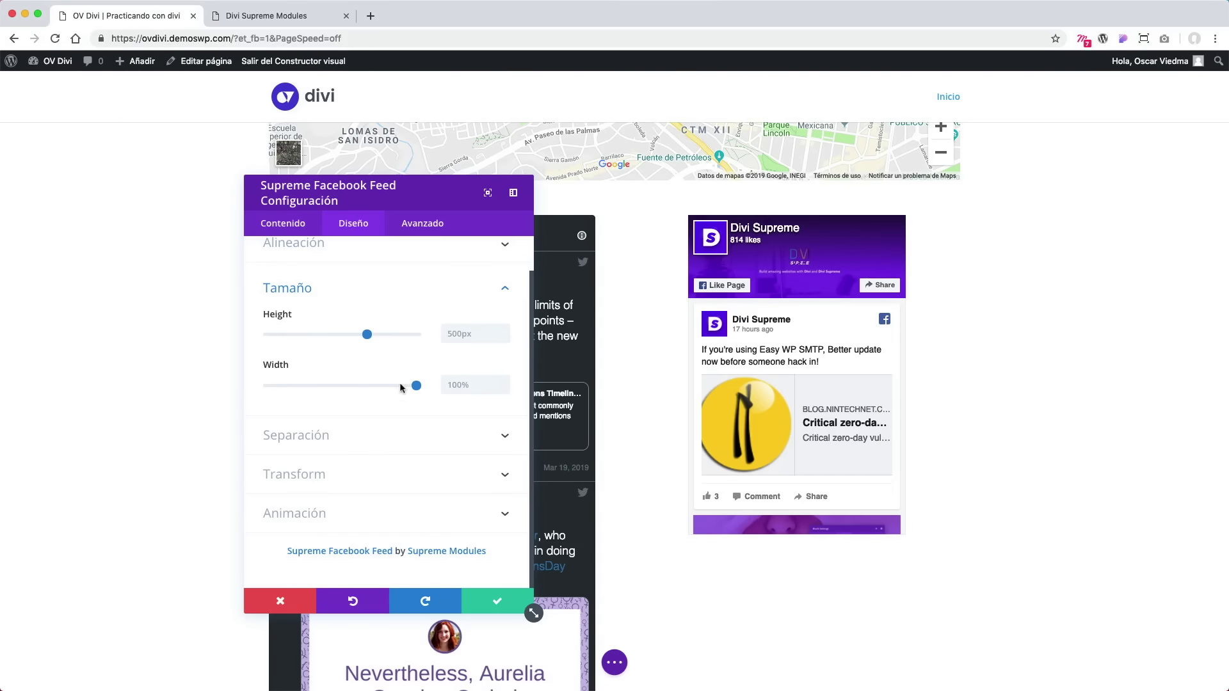
click(500, 606)
Add a single-column row below the row with the Twitter timeline.
scroll(922, 347, down, 6)
scroll(922, 347, down, 3)
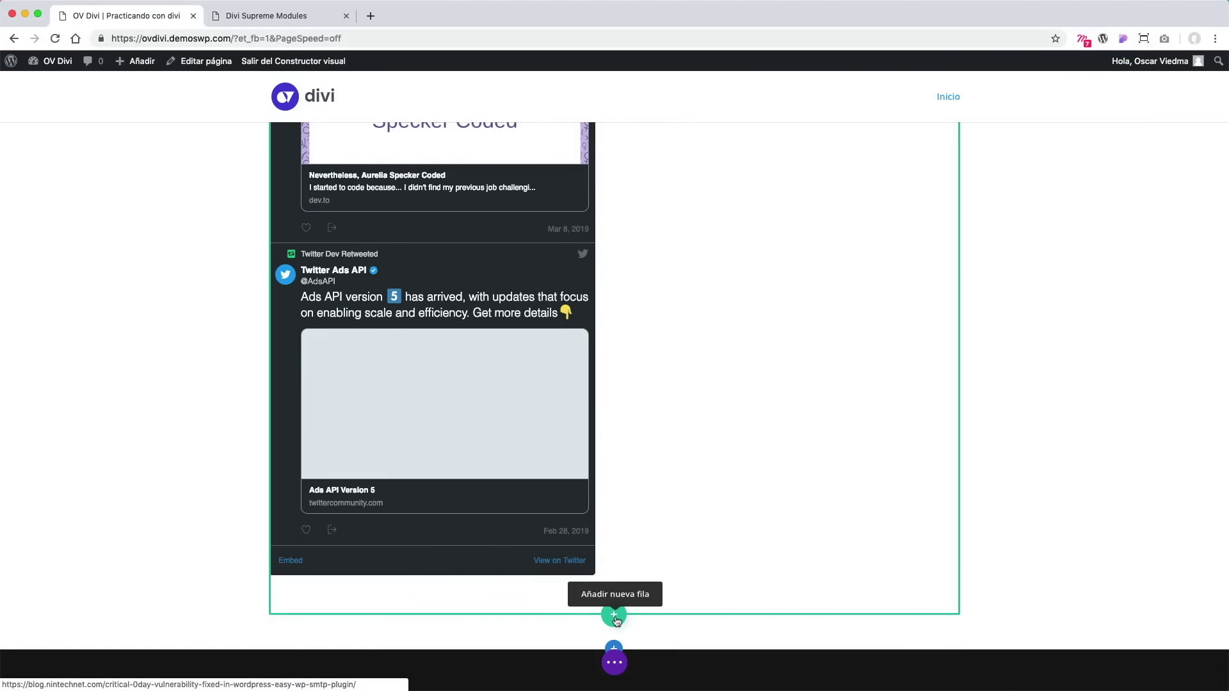
click(615, 616)
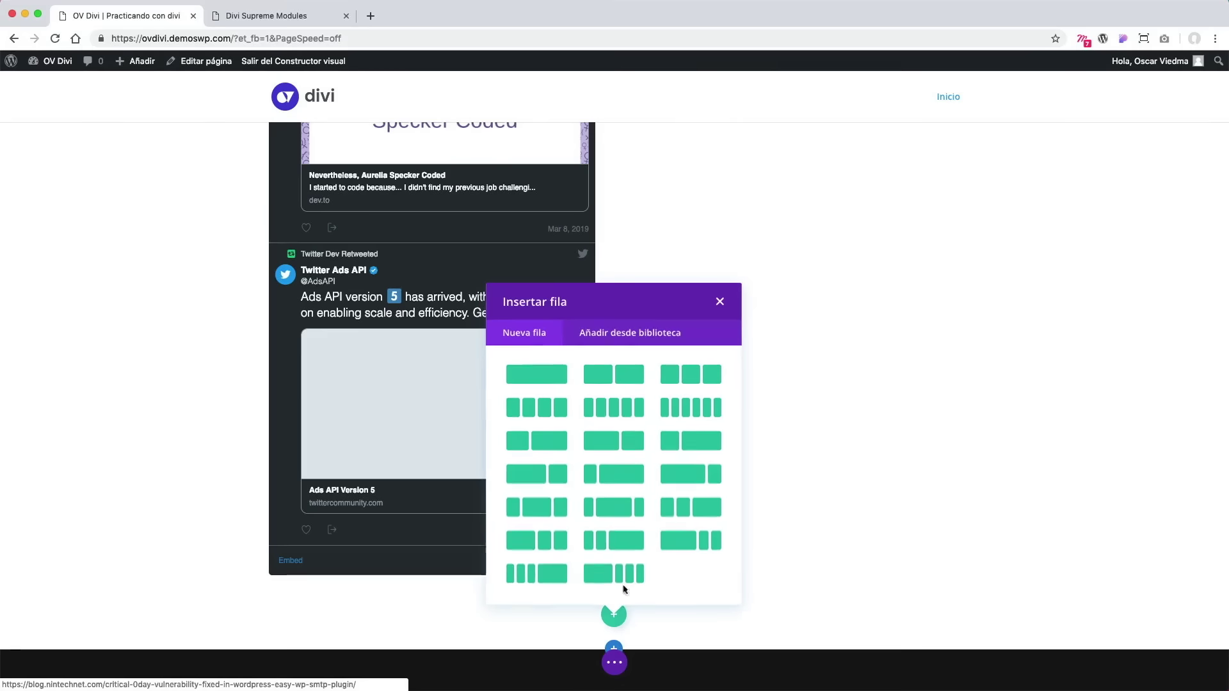
click(549, 382)
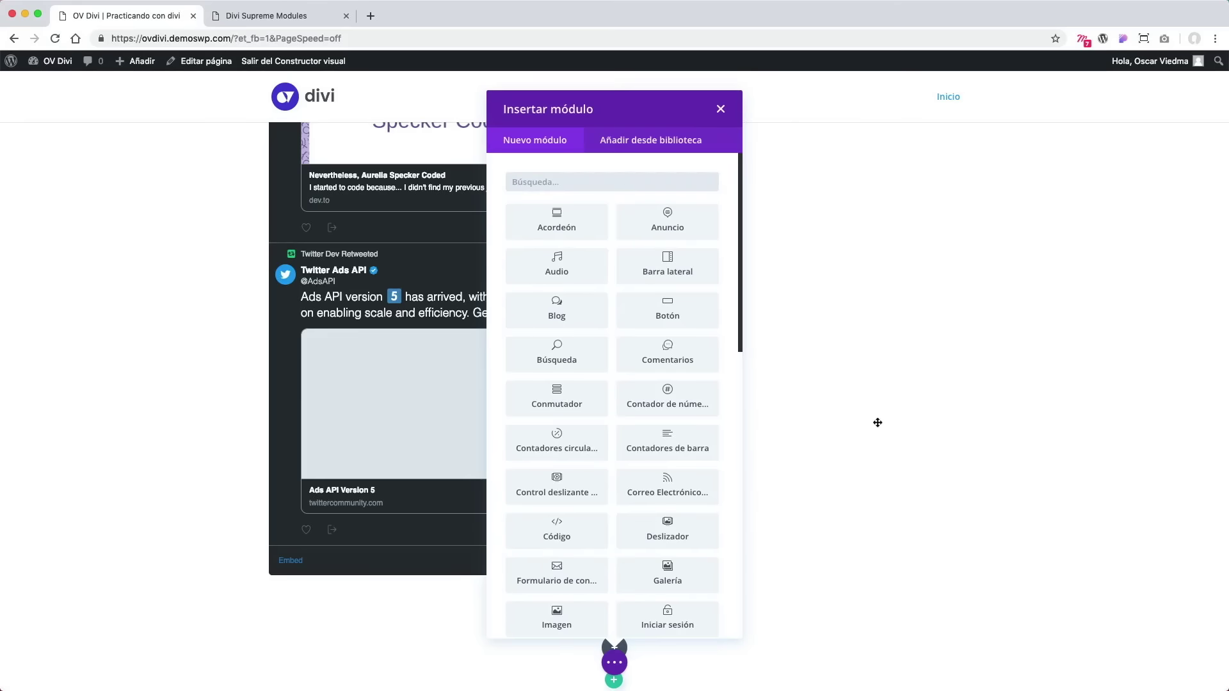
Insert a Supreme Facebook Comments module into the new row and move its settings window aside.
scroll(729, 415, down, 3)
scroll(730, 414, down, 10)
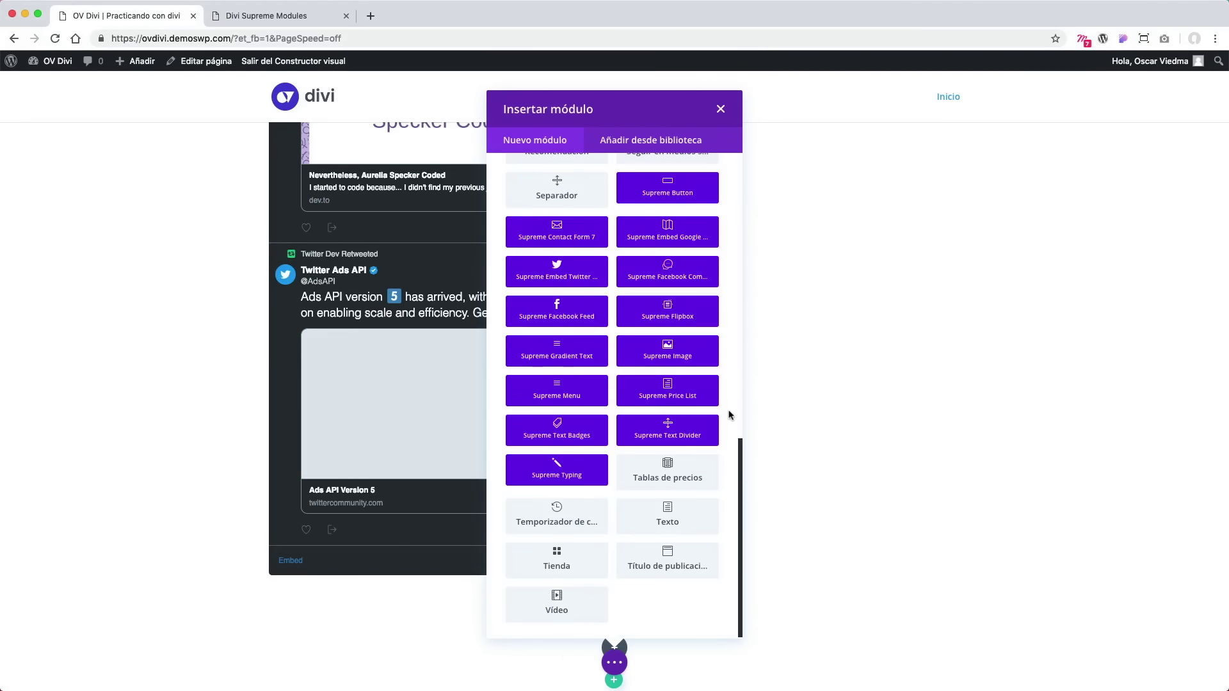
scroll(729, 415, up, 2)
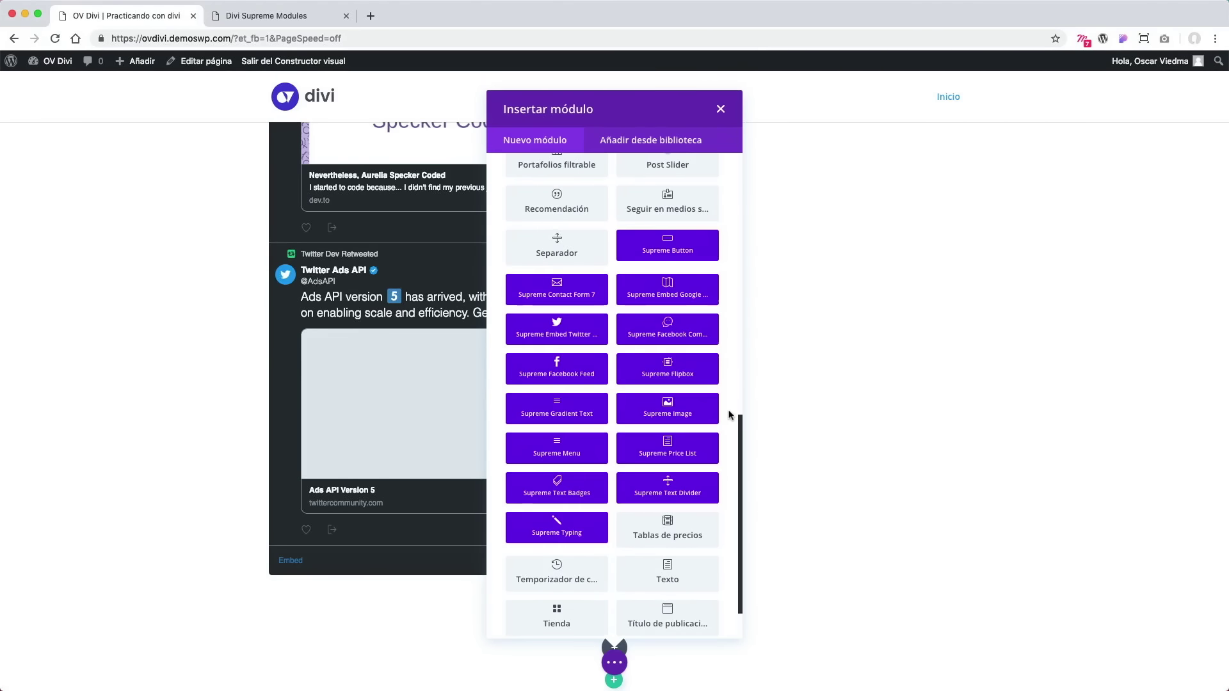
click(676, 340)
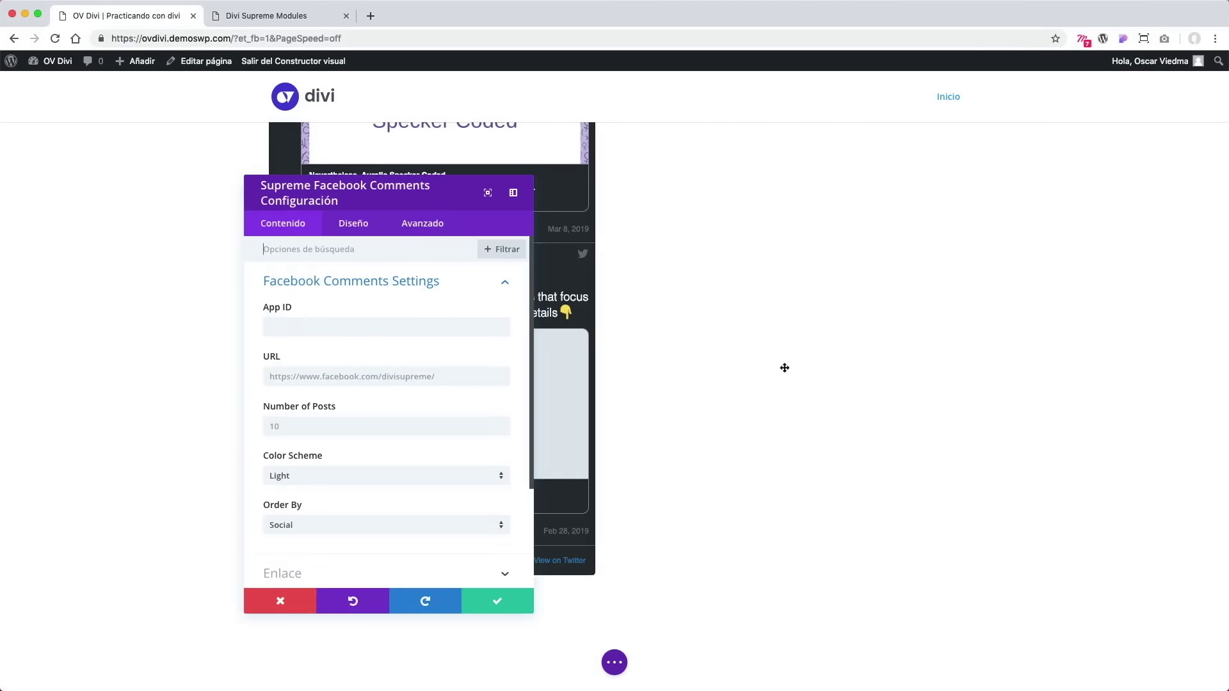
drag(536, 609, 1082, 568)
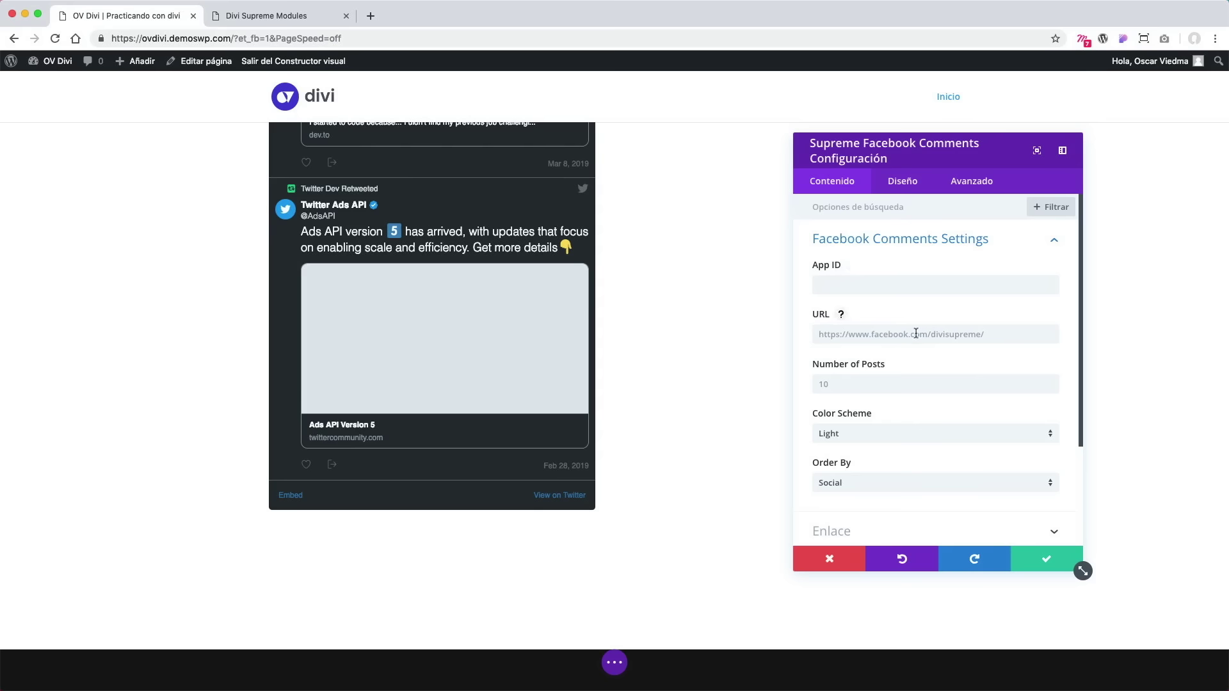
Try setting the Facebook comments' Order By option to Reverse Time, and return it to Social.
scroll(932, 459, down, 2)
click(917, 419)
click(908, 451)
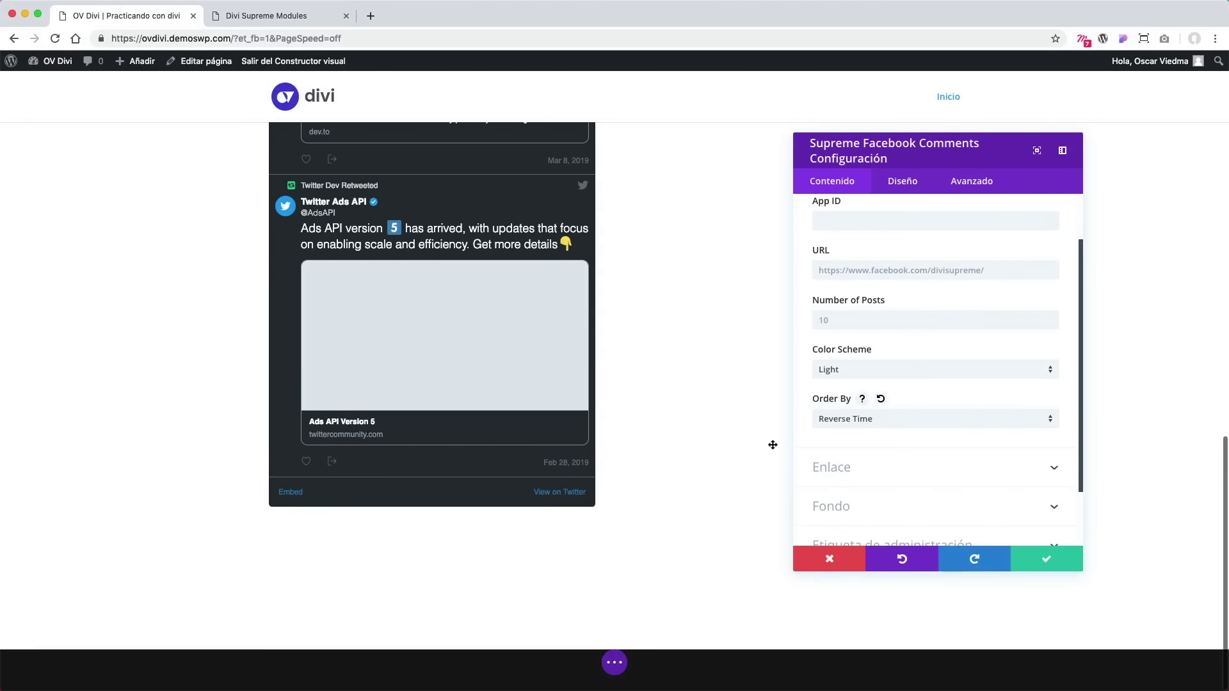
click(860, 428)
click(867, 428)
scroll(877, 403, down, 1)
scroll(877, 403, down, 2)
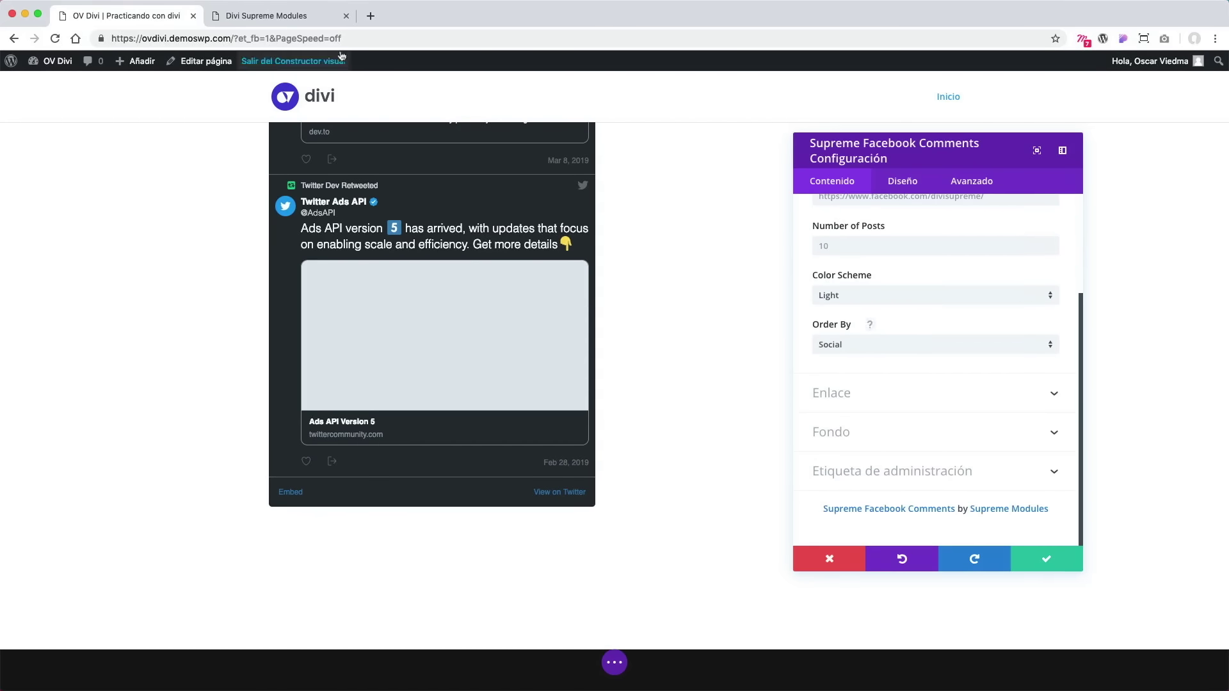
Examine the Facebook comments demo on the Divi Supreme Modules website and return to the page being built.
click(293, 19)
scroll(805, 314, down, 20)
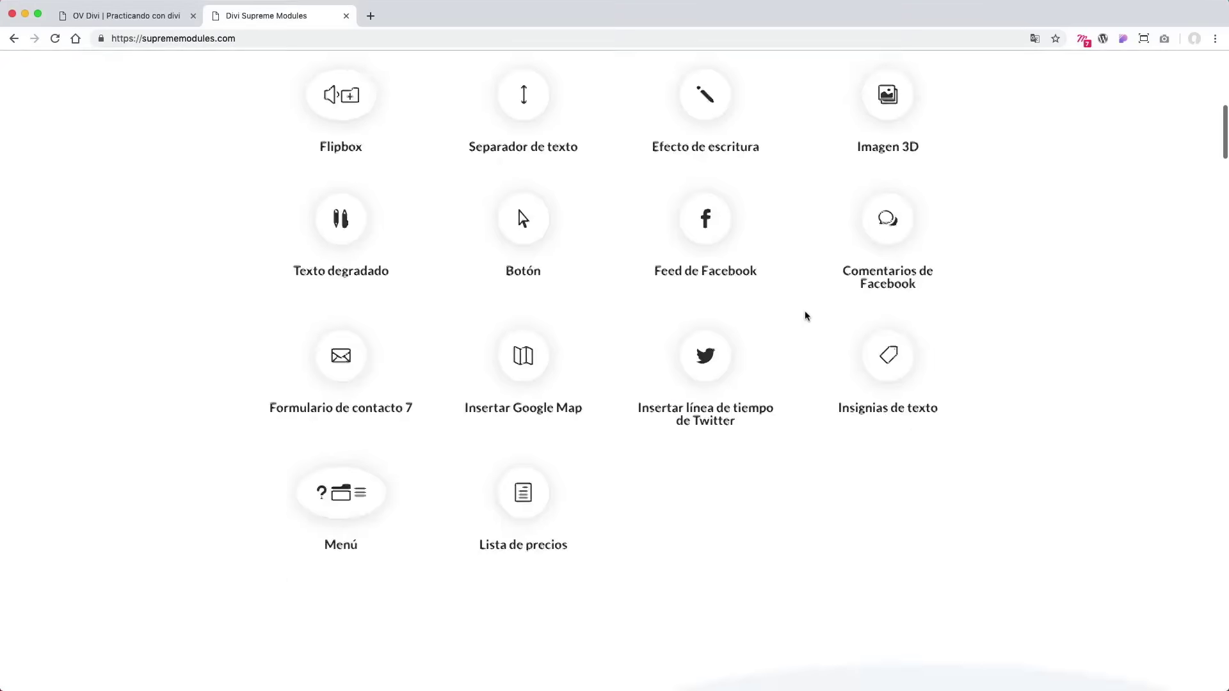
scroll(805, 314, down, 20)
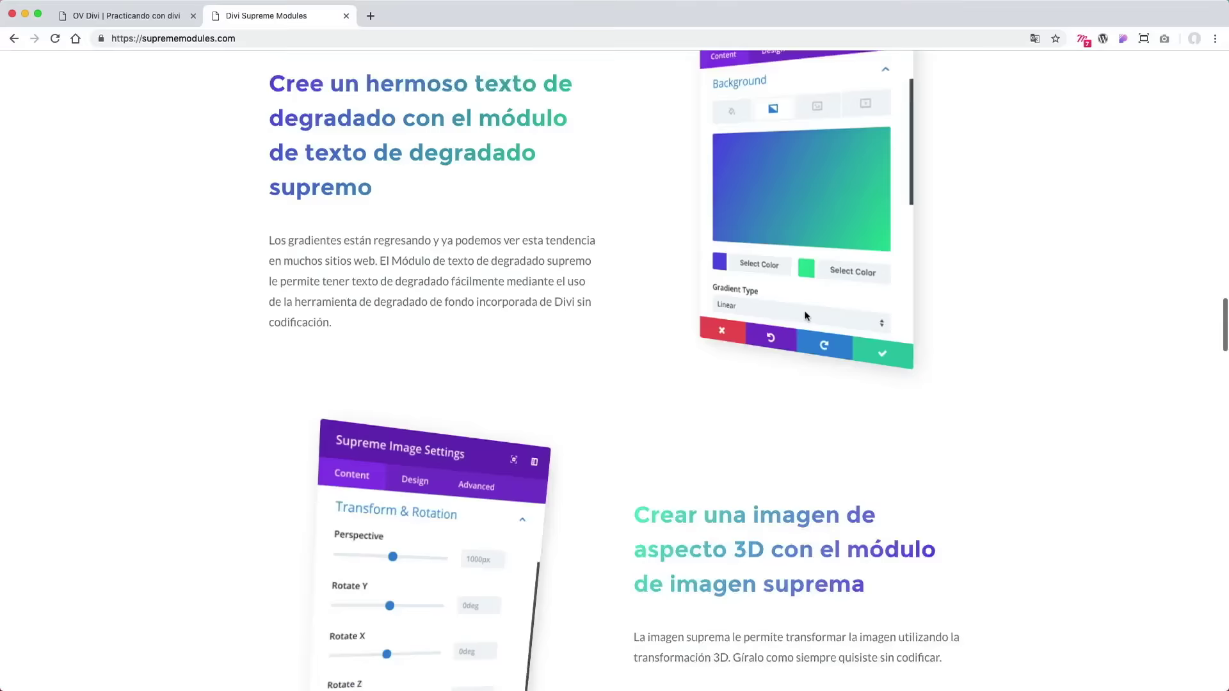
scroll(805, 310, down, 20)
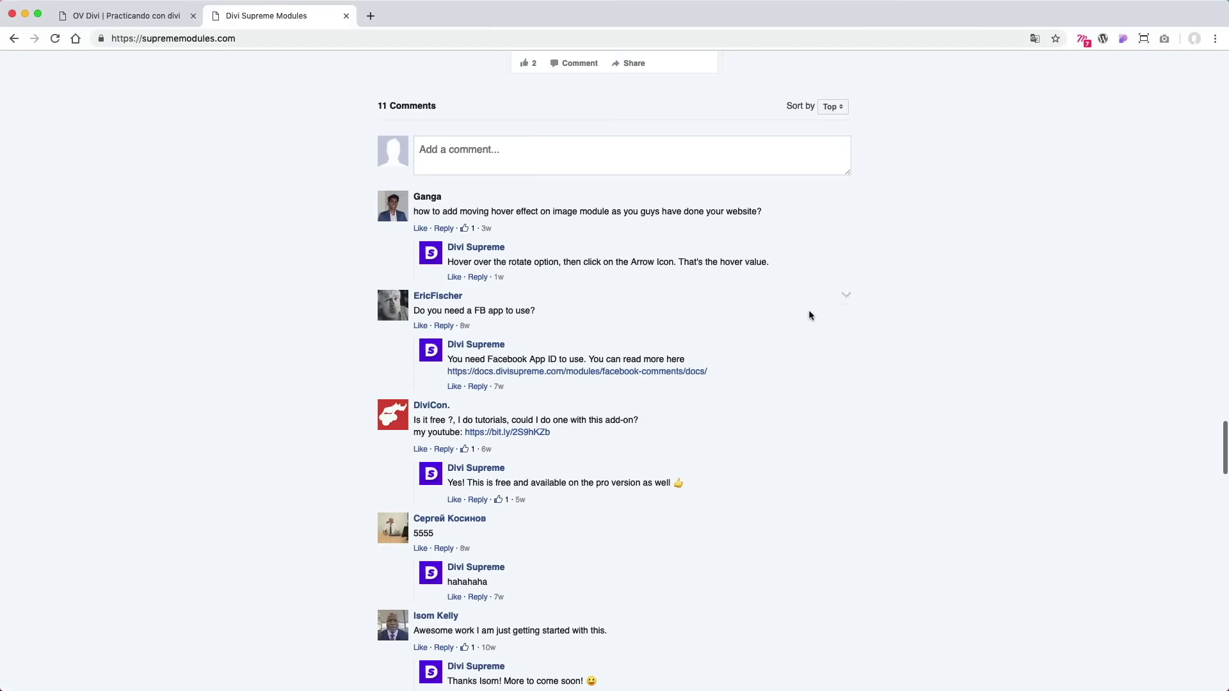
scroll(711, 496, down, 3)
scroll(571, 204, up, 2)
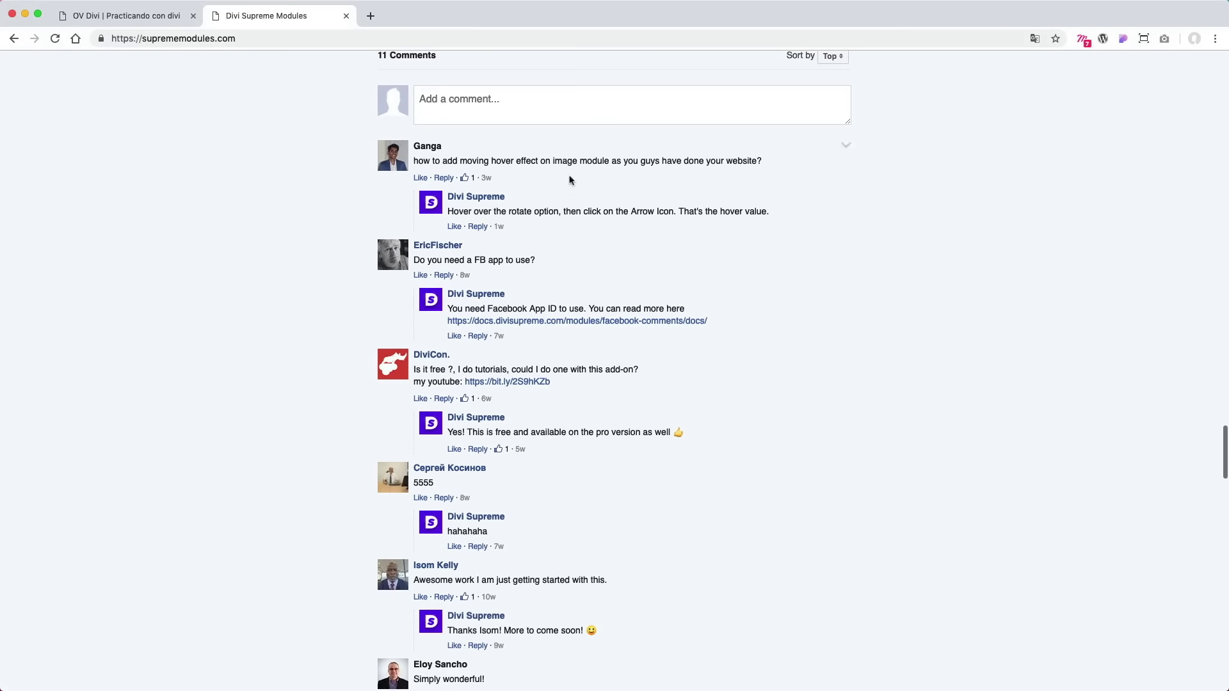
scroll(525, 269, up, 1)
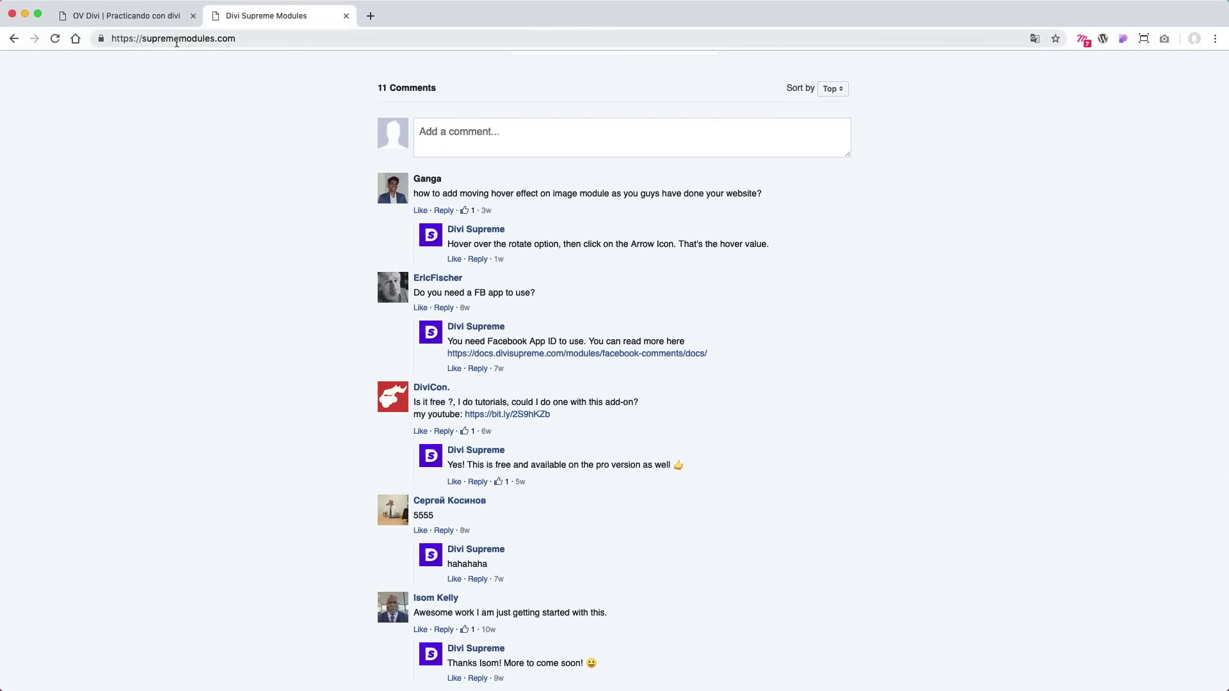
click(157, 19)
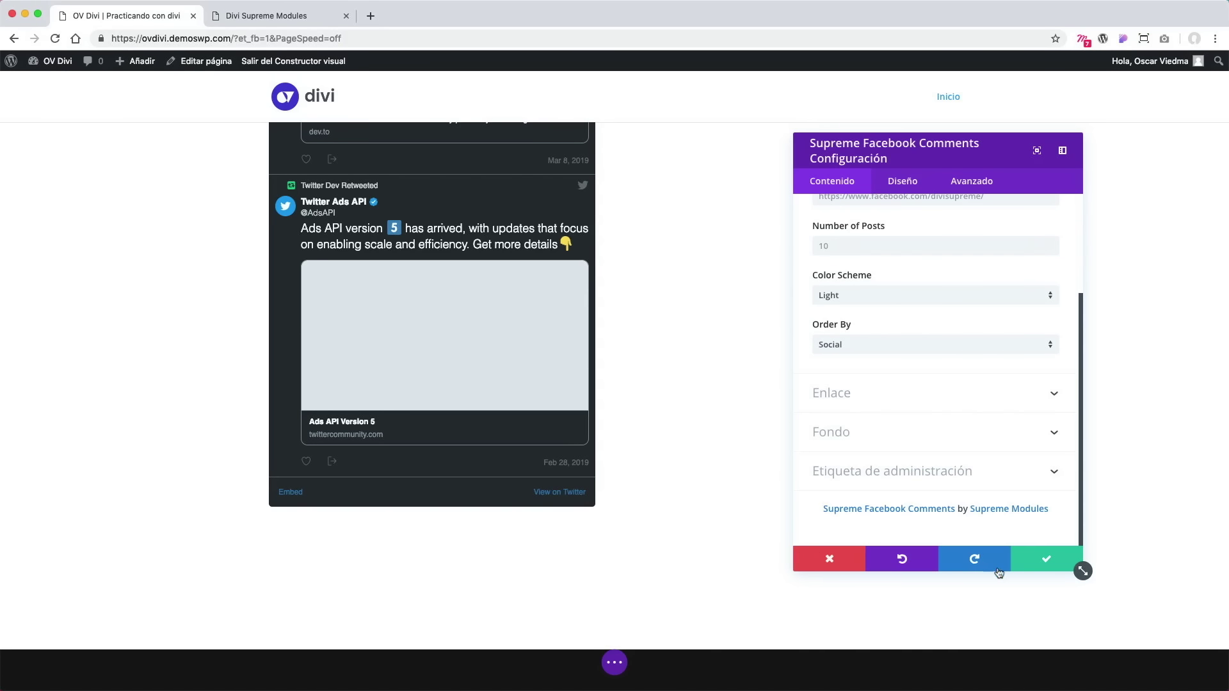
Save the Facebook Comments module's settings and delete the module from the new row.
click(1042, 561)
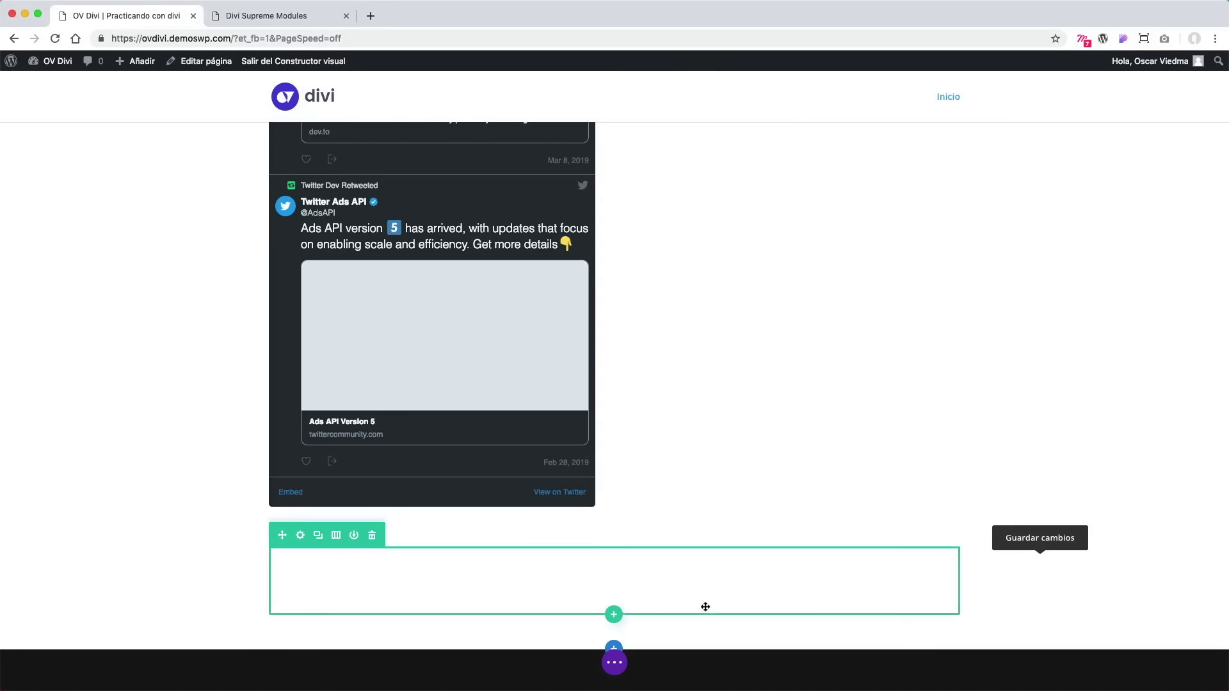
drag(672, 570, 384, 541)
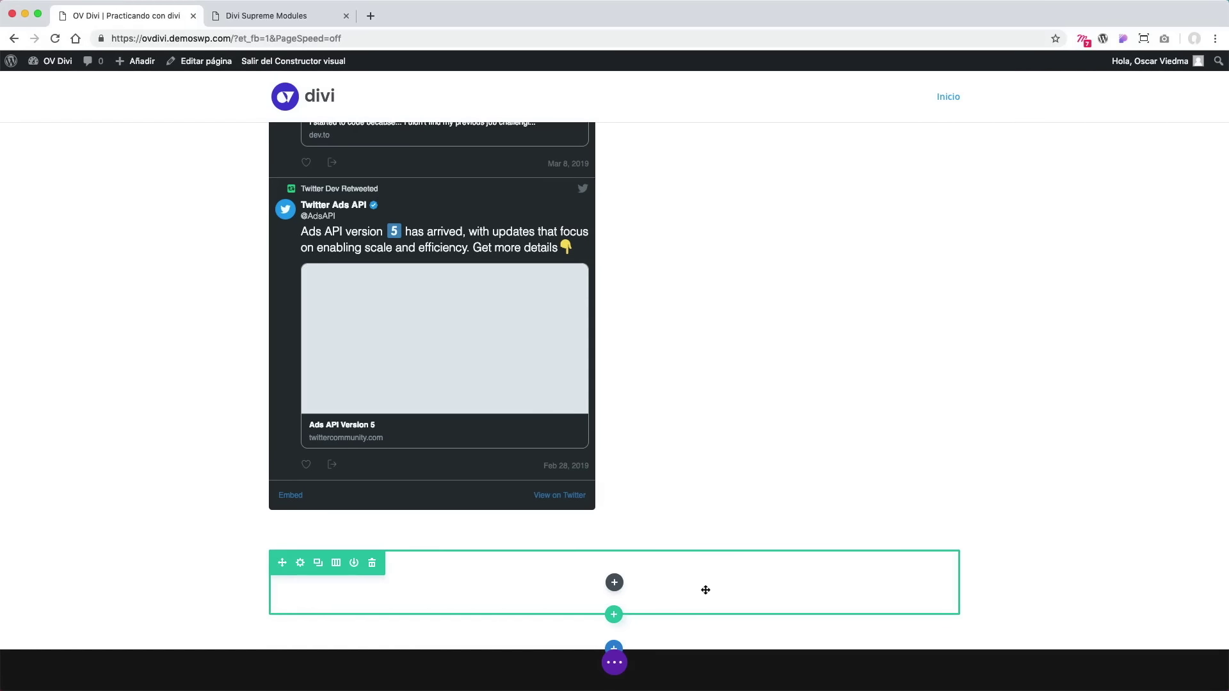
Insert a Supreme Flipbox module into the empty row below the Twitter timeline.
click(615, 583)
scroll(734, 463, down, 5)
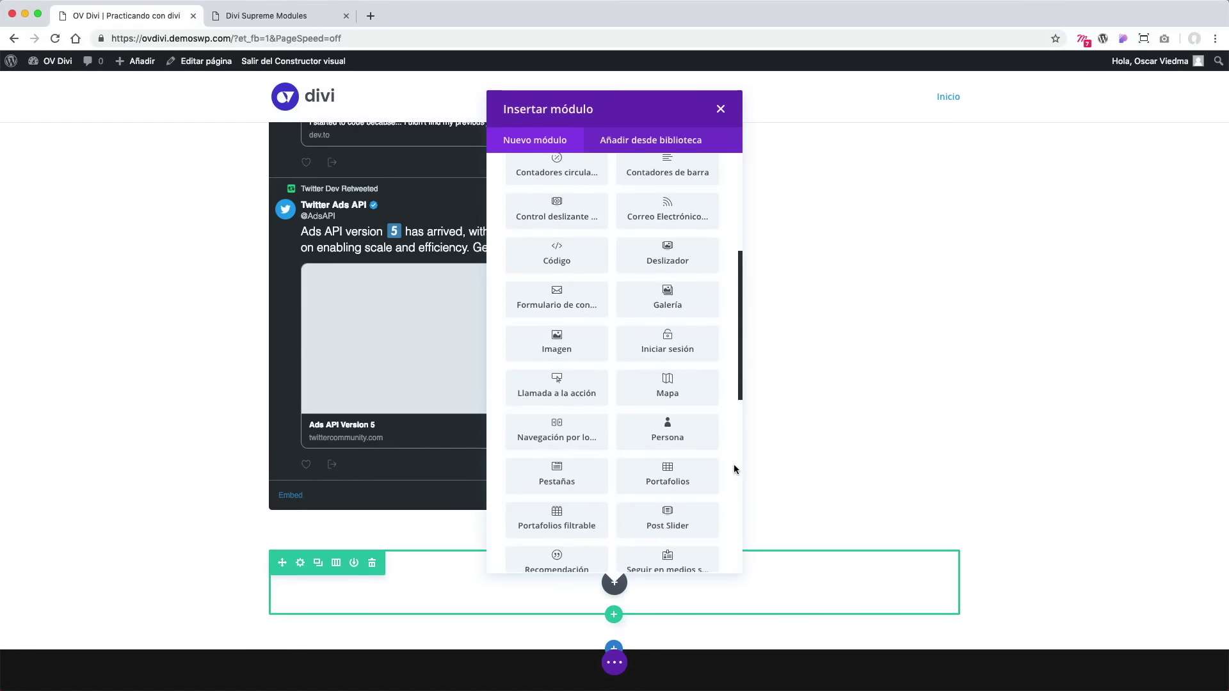
scroll(734, 465, down, 5)
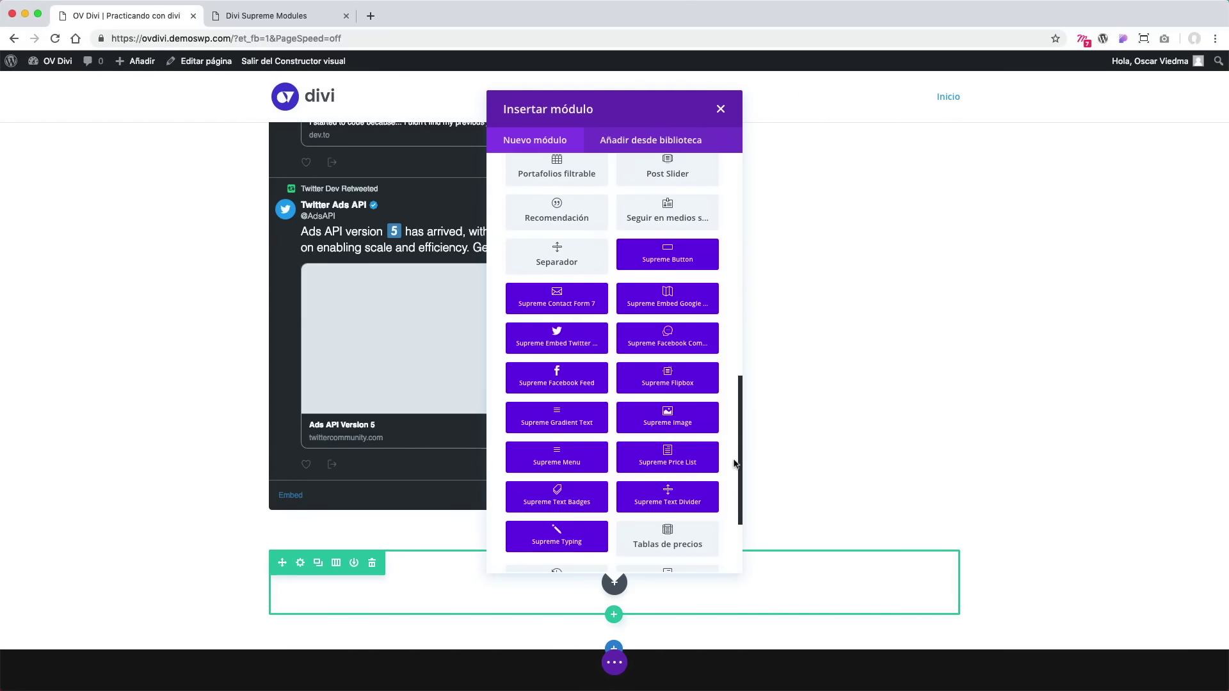
click(686, 384)
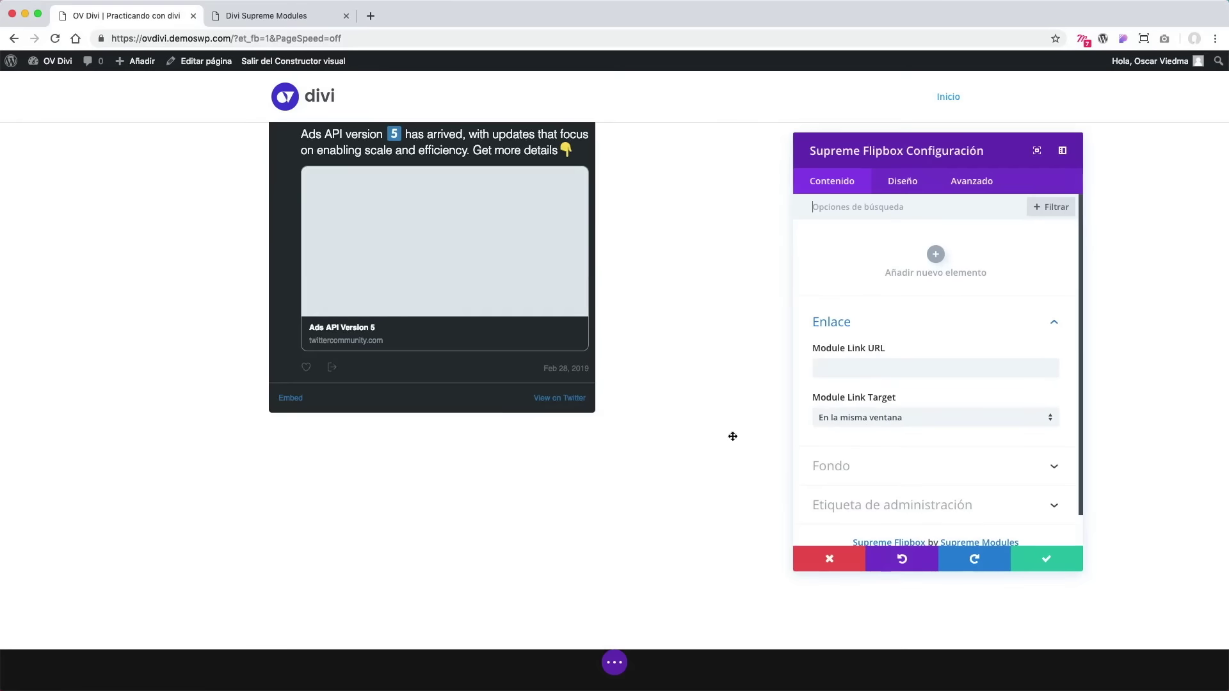
Add a flipbox item with the title "Titulo", the subtitle "Subtitulo" and the content "Descripción aquí".
click(937, 257)
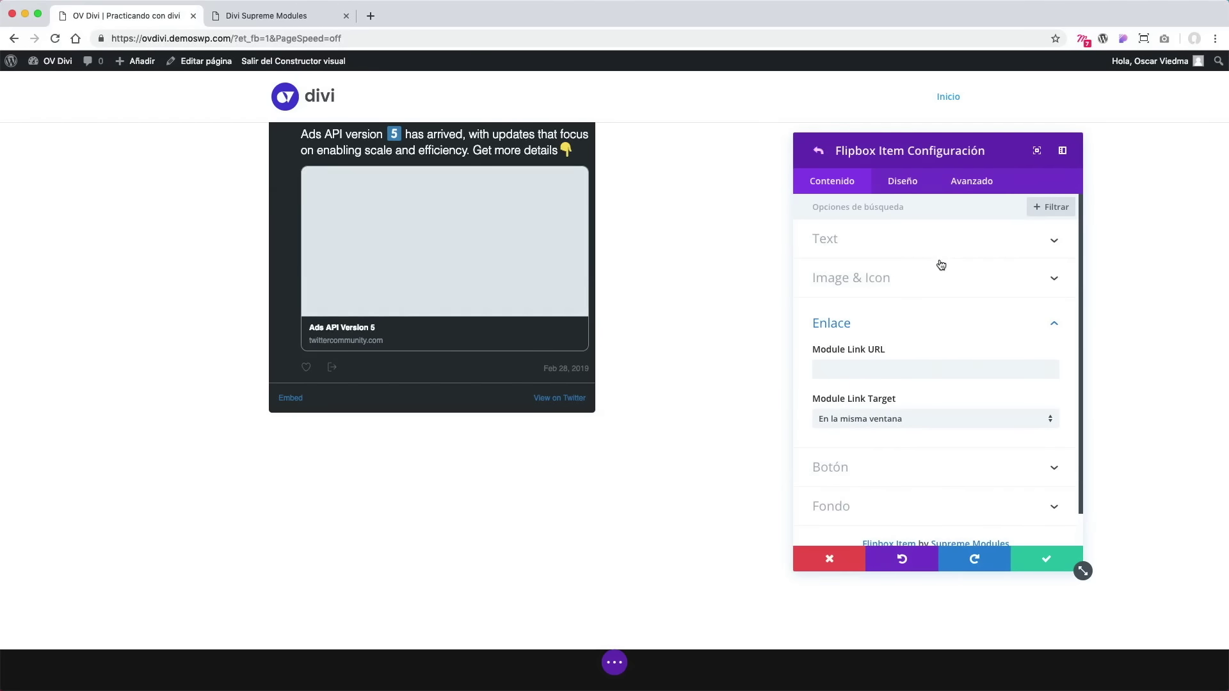
click(892, 249)
click(866, 286)
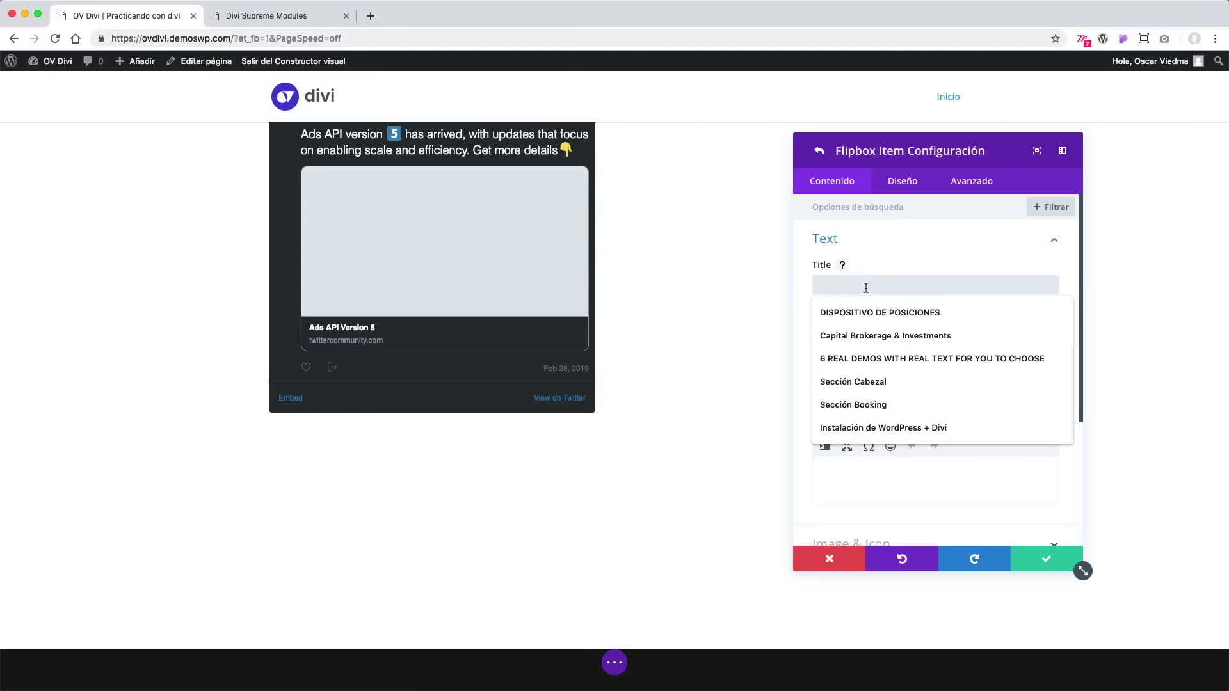
text(Titulo)
click(868, 336)
text(Sub)
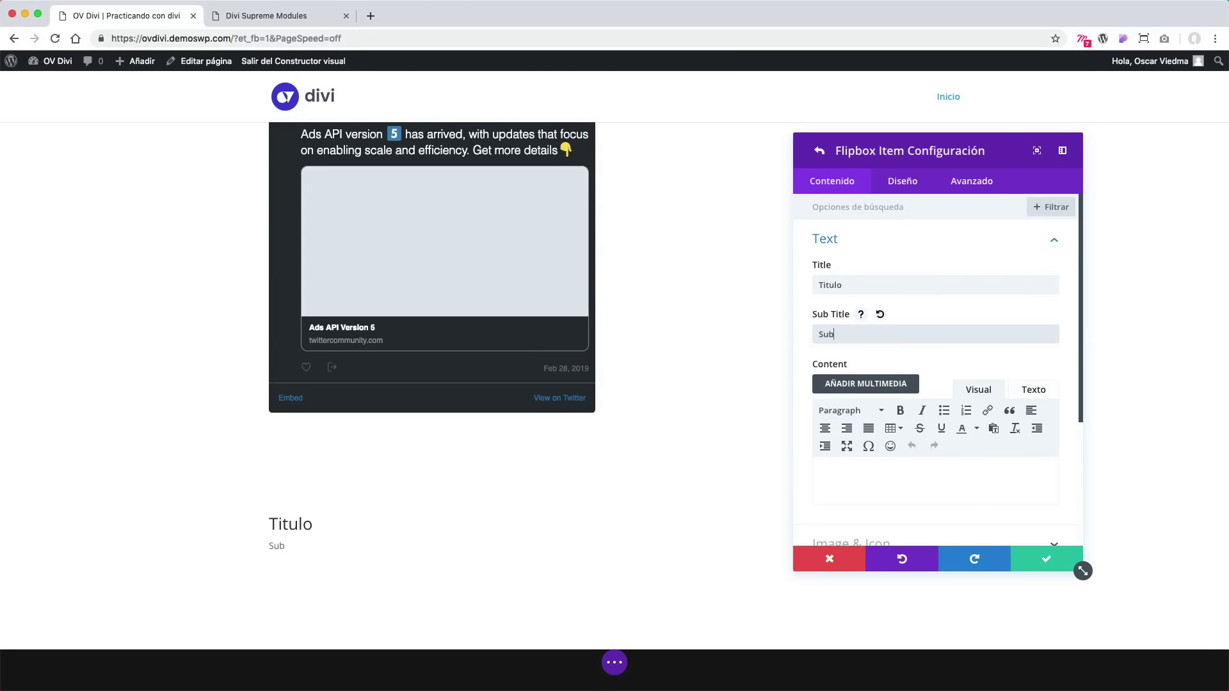
click(889, 467)
text(Descripción aquí)
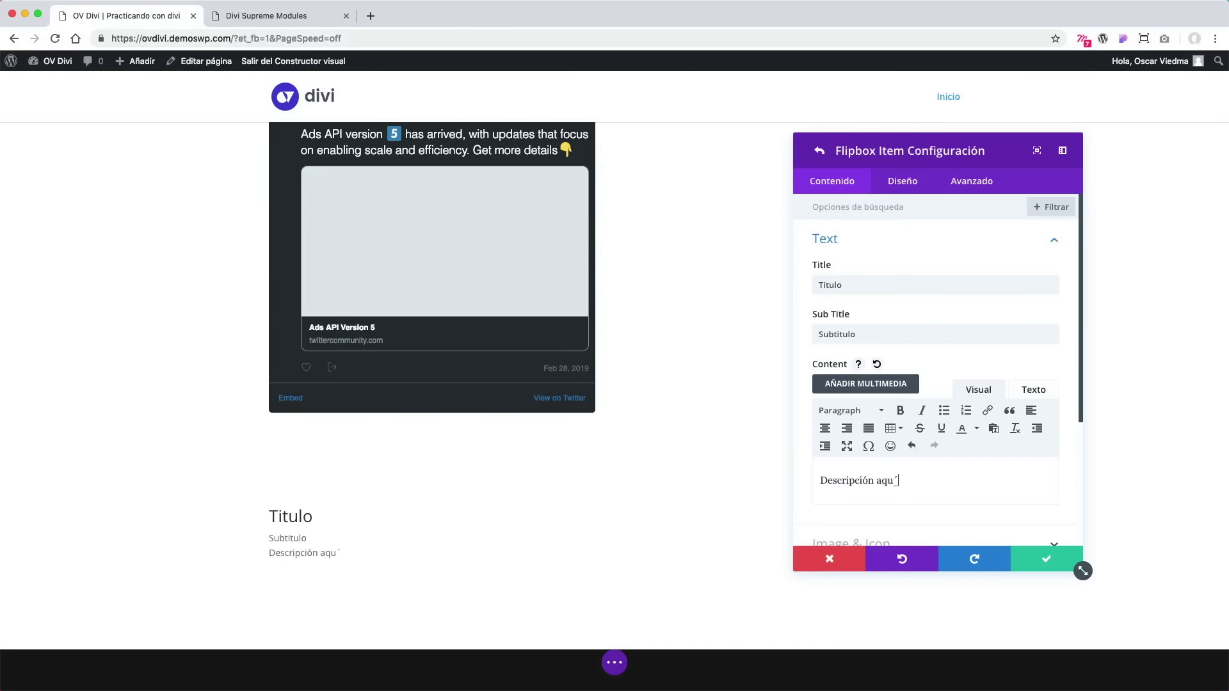
Try the icon option for the flipbox item, turn it back off, and use app-developer-icon-small-04.png from the media library as the image.
scroll(973, 431, down, 5)
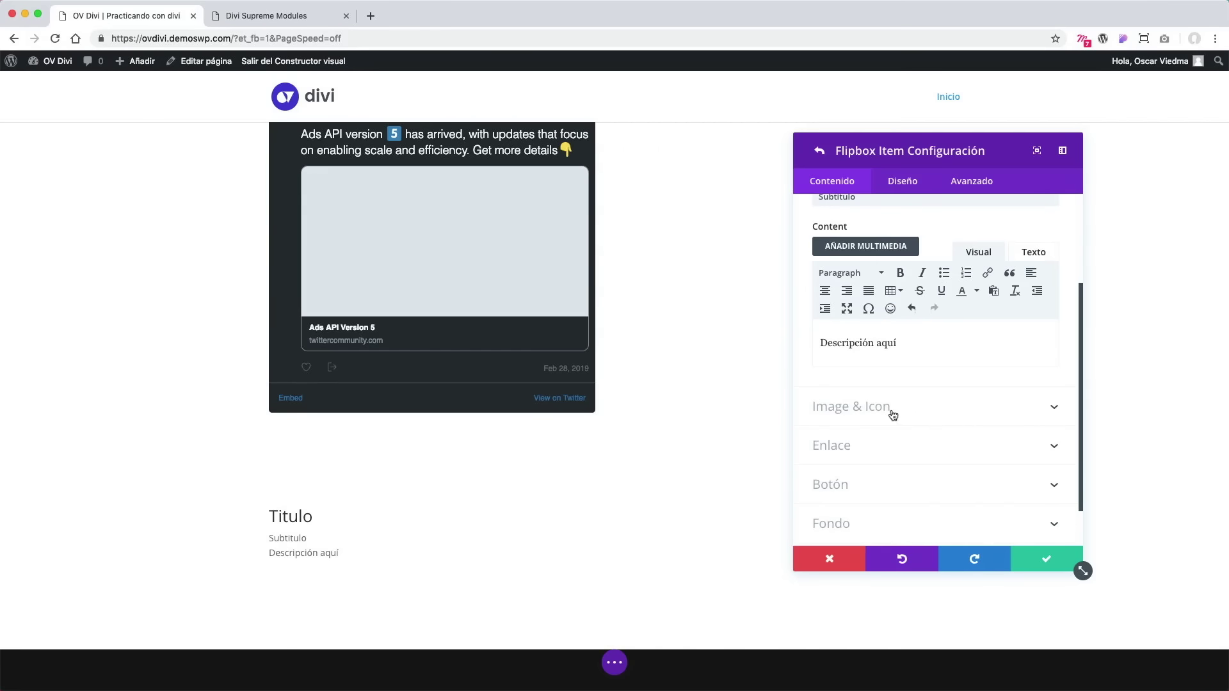
click(851, 407)
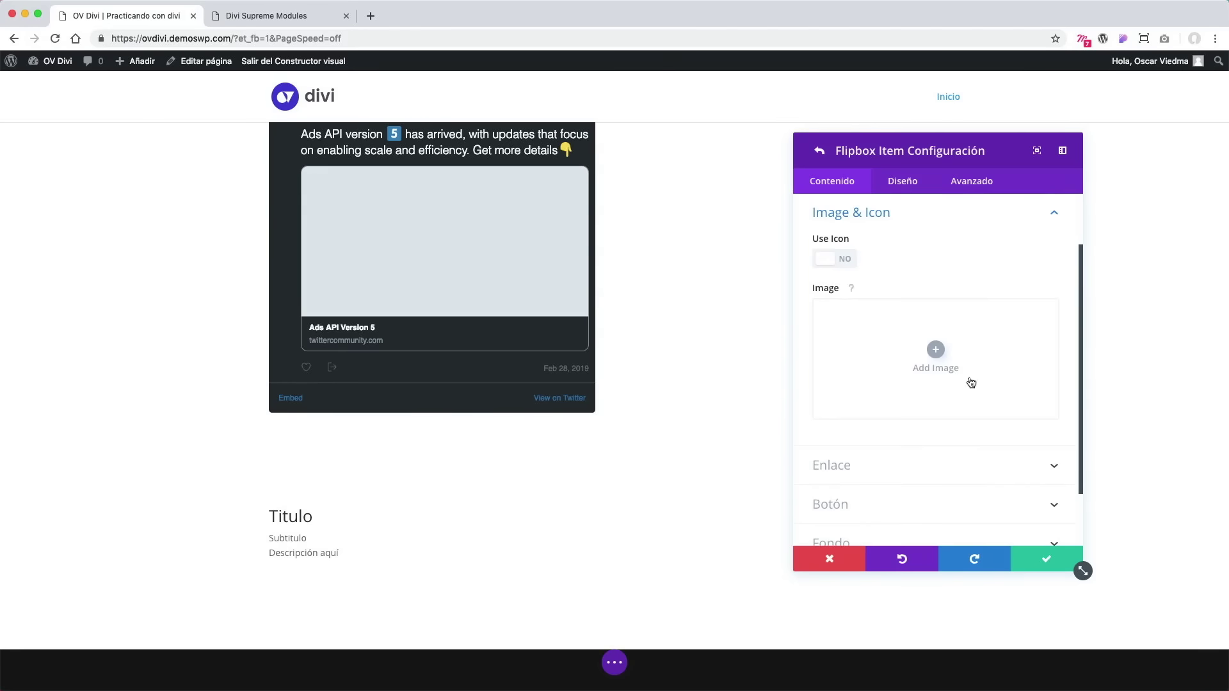
click(851, 263)
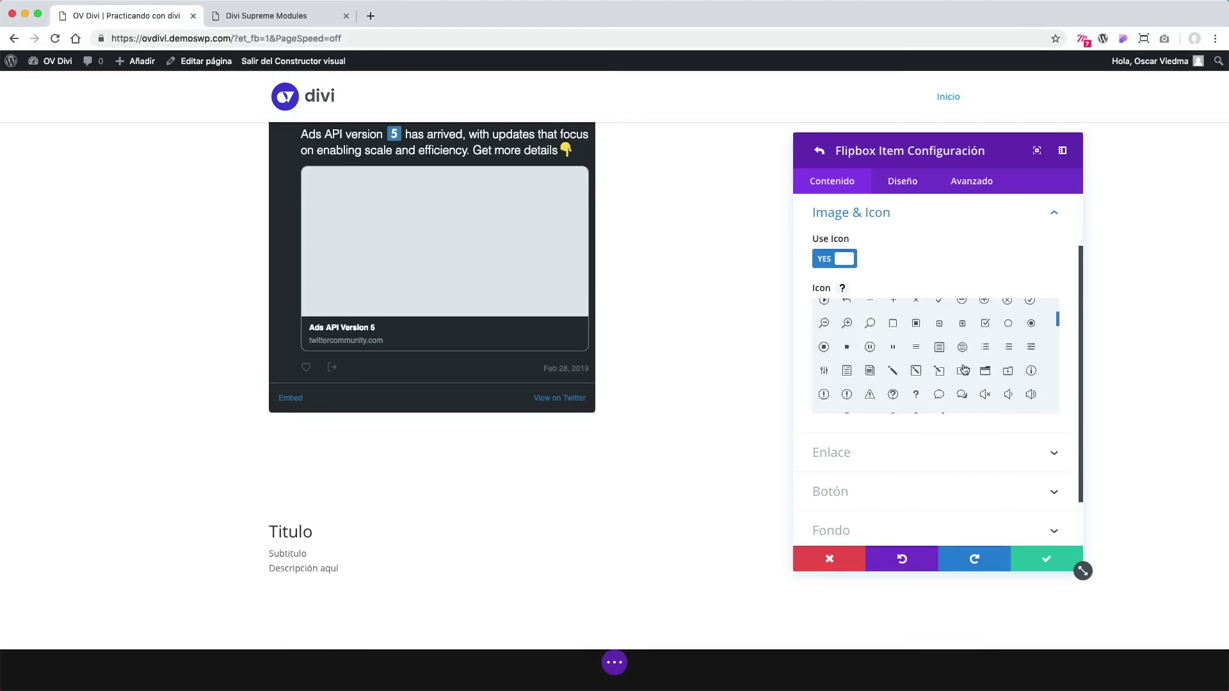
click(840, 262)
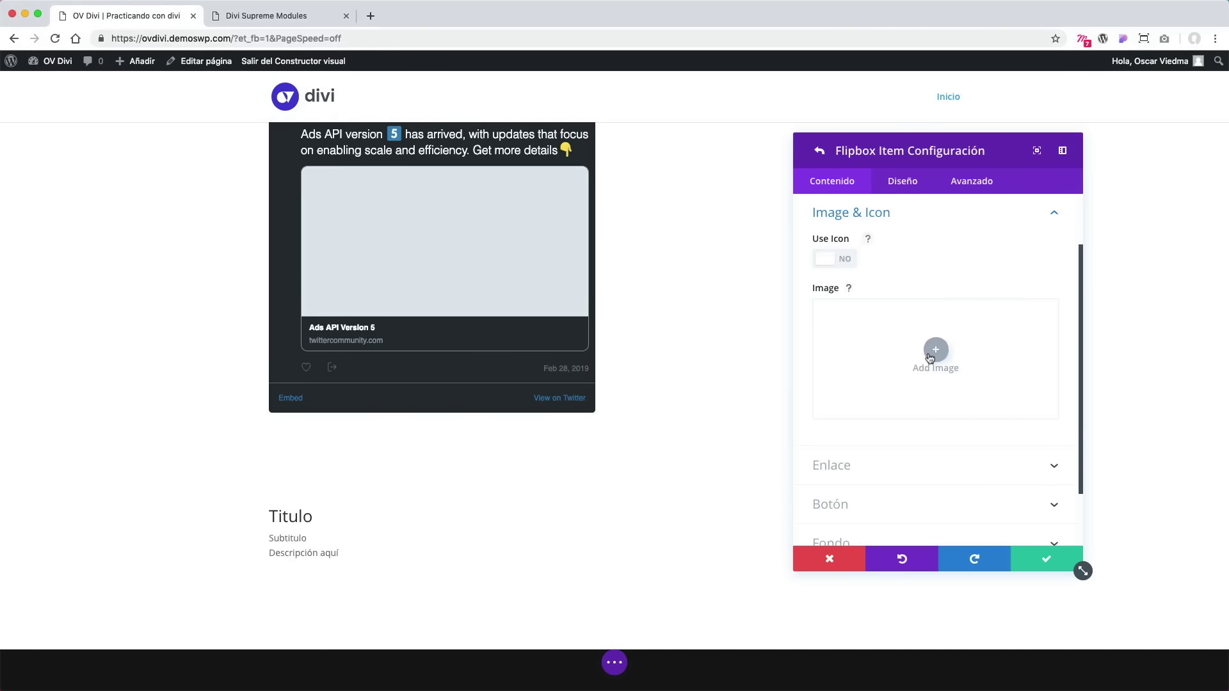
click(936, 350)
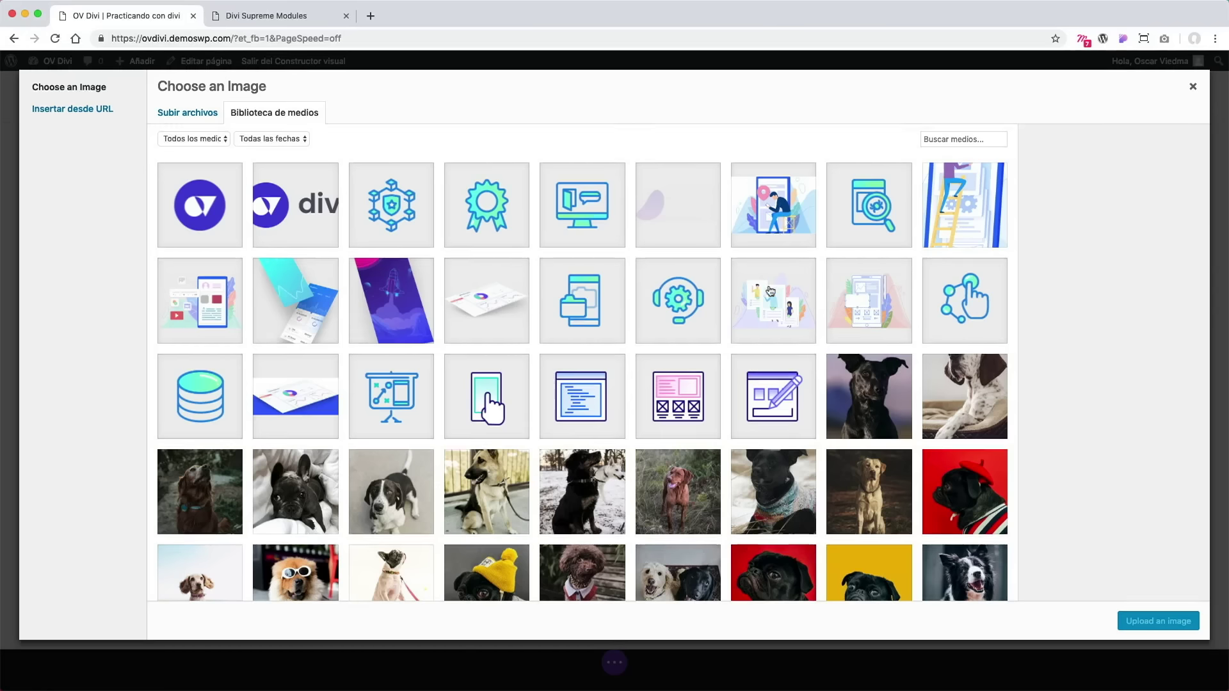
click(584, 212)
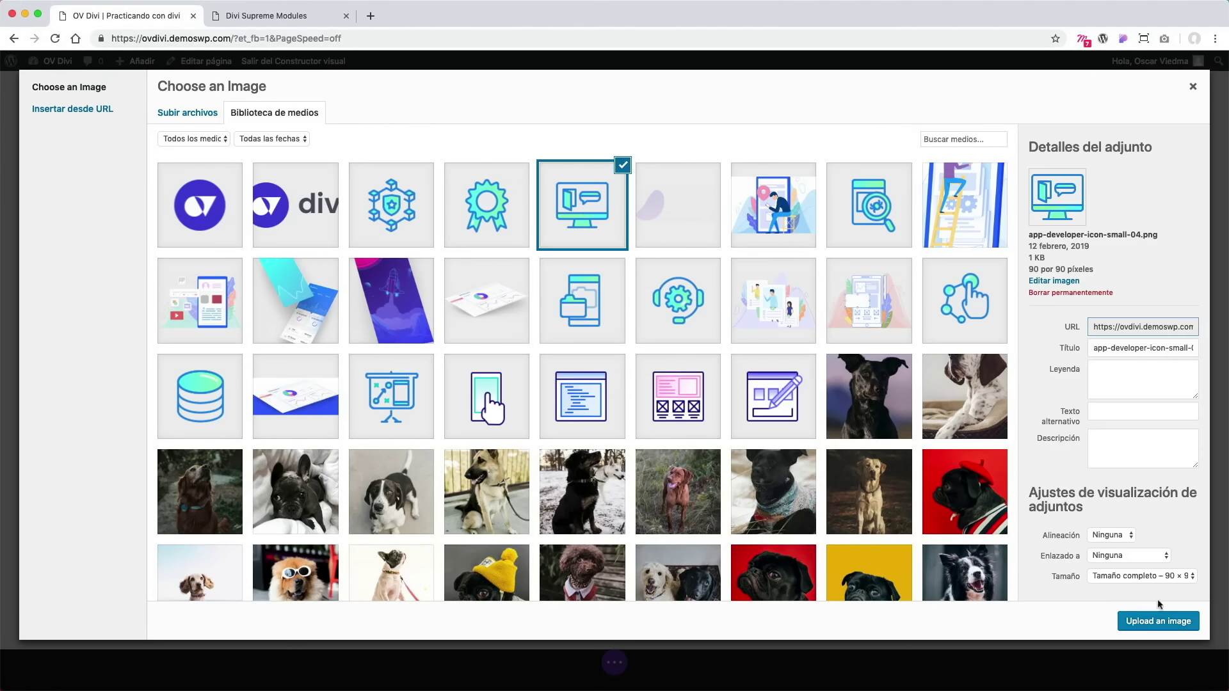
click(1157, 622)
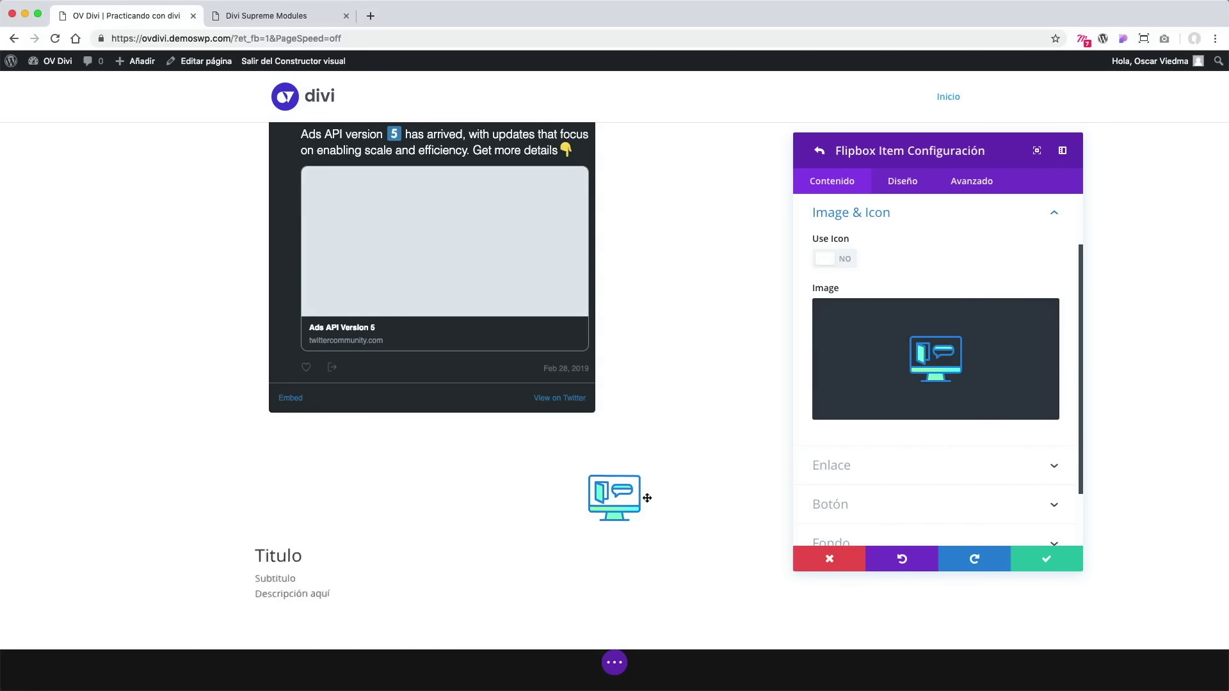
Check the flipbox item's link and button options, and set its background color to blue #0c71c3.
scroll(947, 448, down, 2)
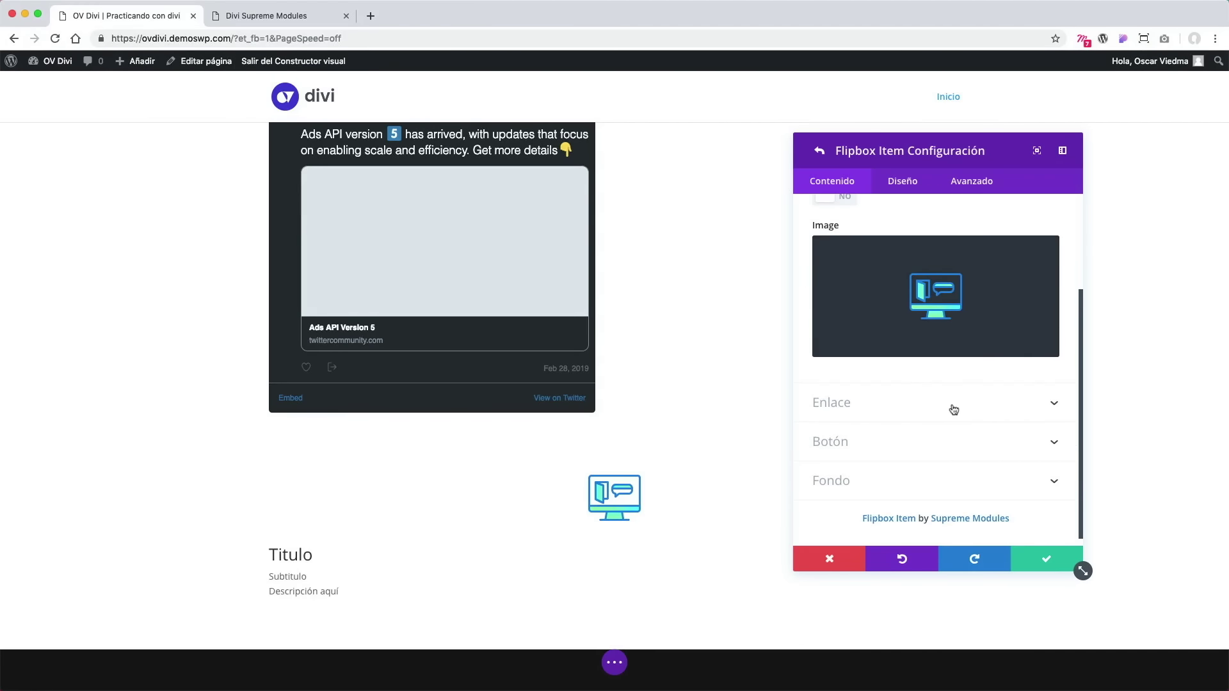
click(954, 409)
click(992, 296)
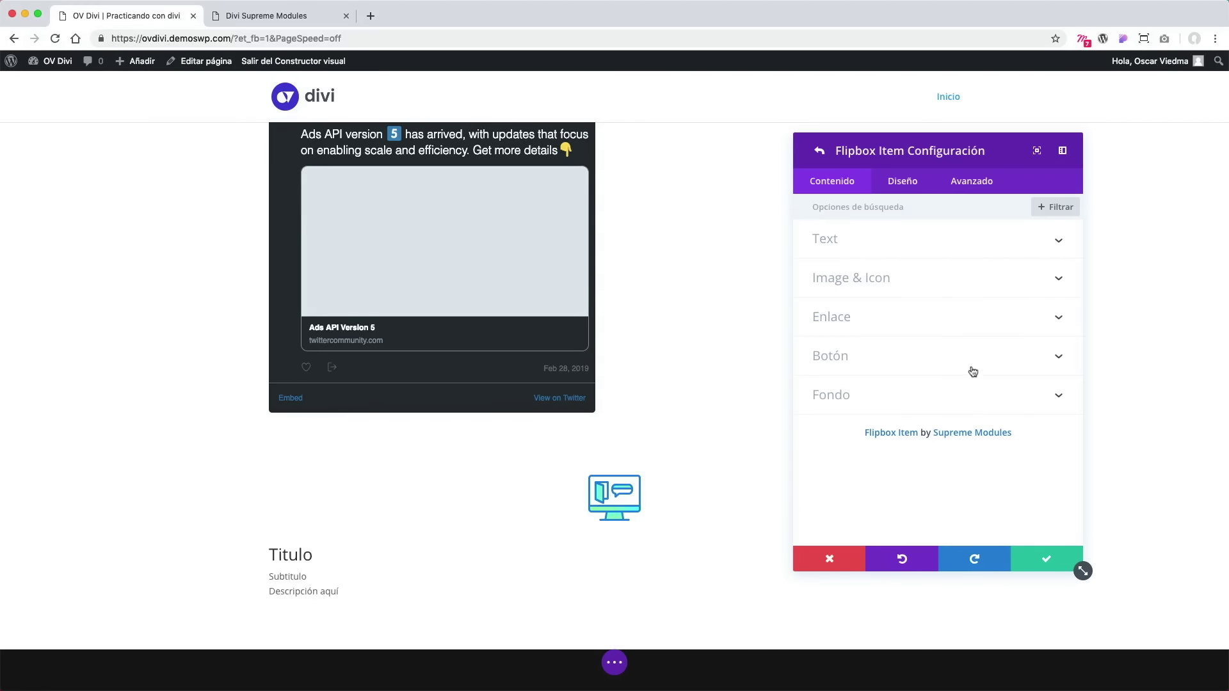
click(973, 359)
click(1011, 296)
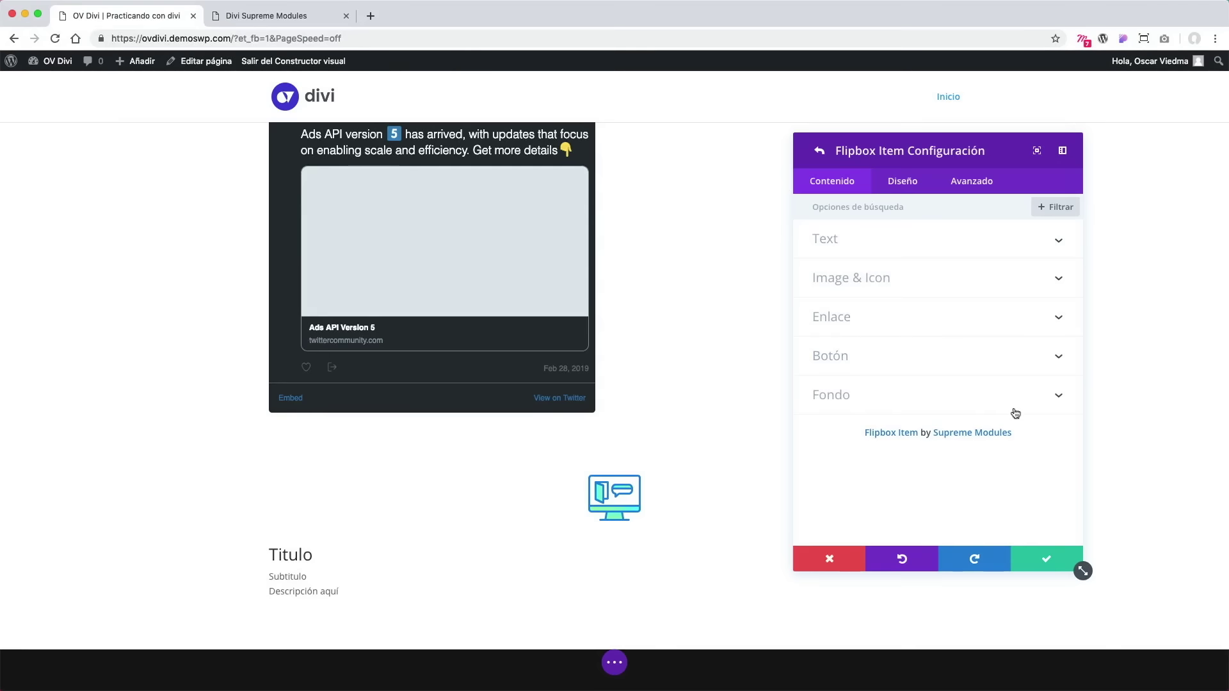
click(950, 410)
click(947, 413)
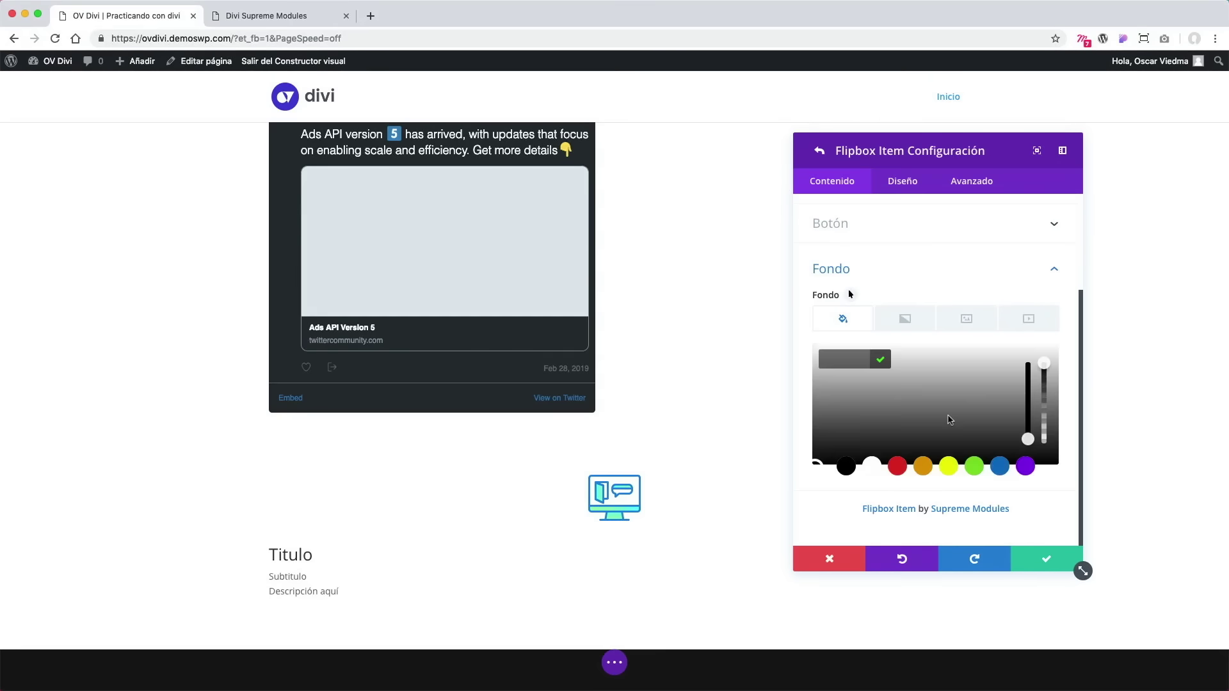
click(999, 467)
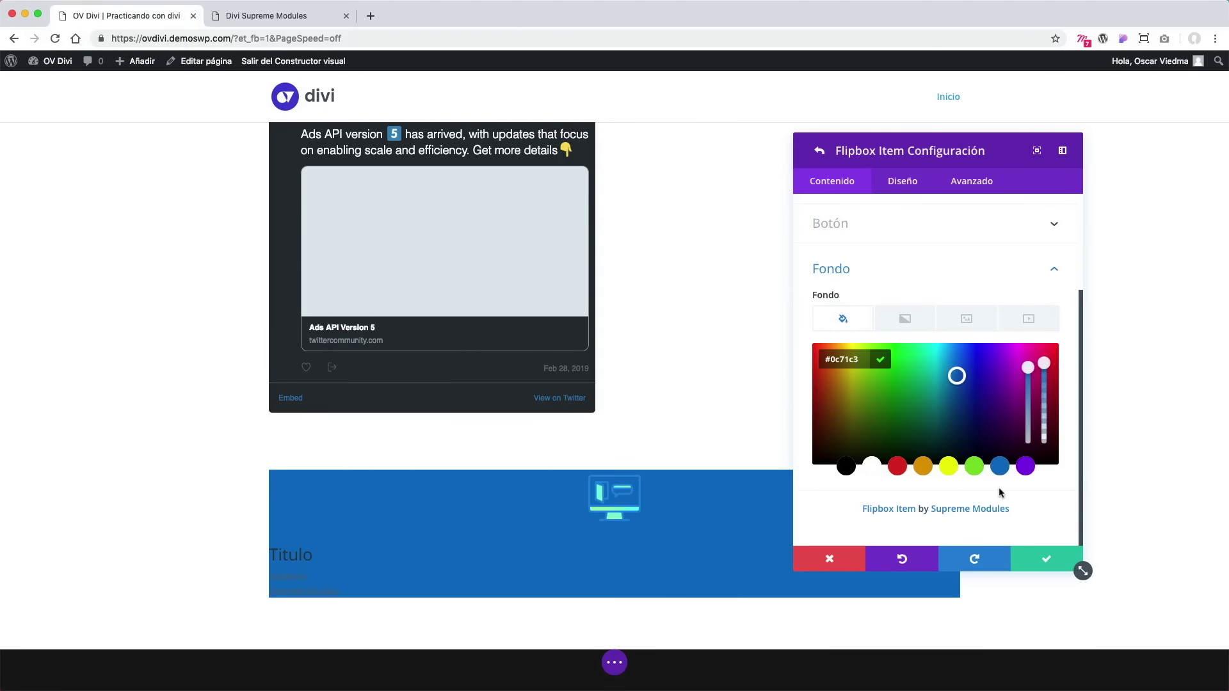
Center the flipbox item's text and set its text color to Claro.
click(907, 188)
click(910, 280)
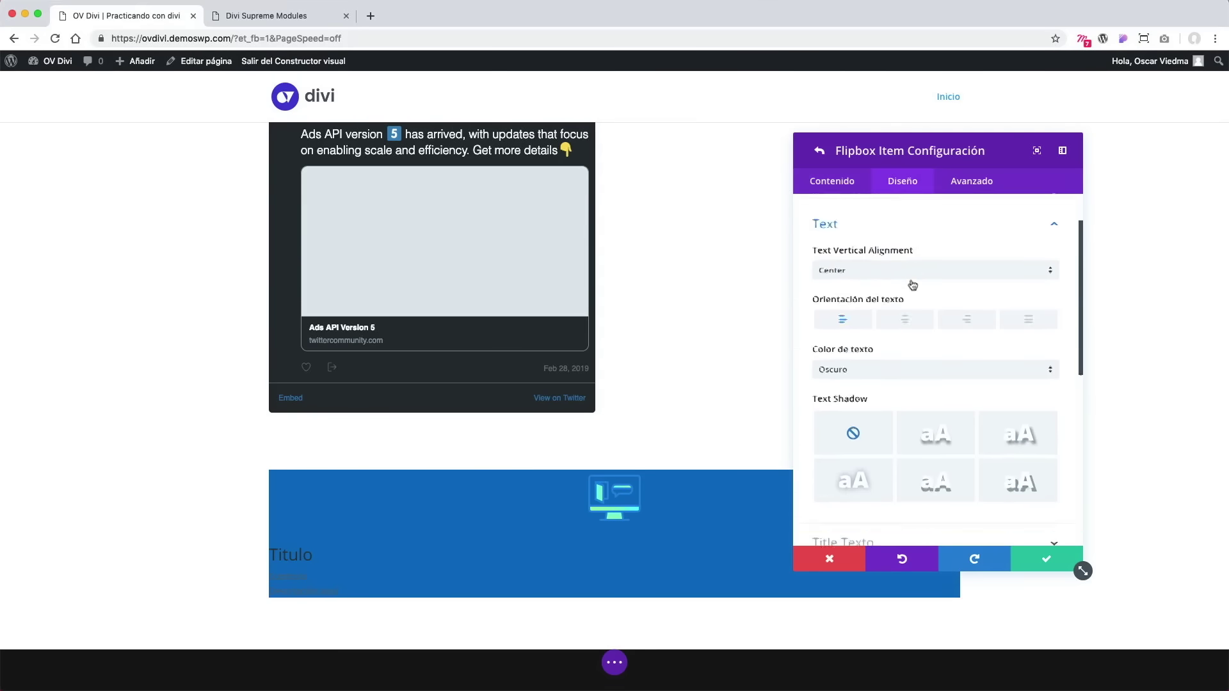
click(904, 308)
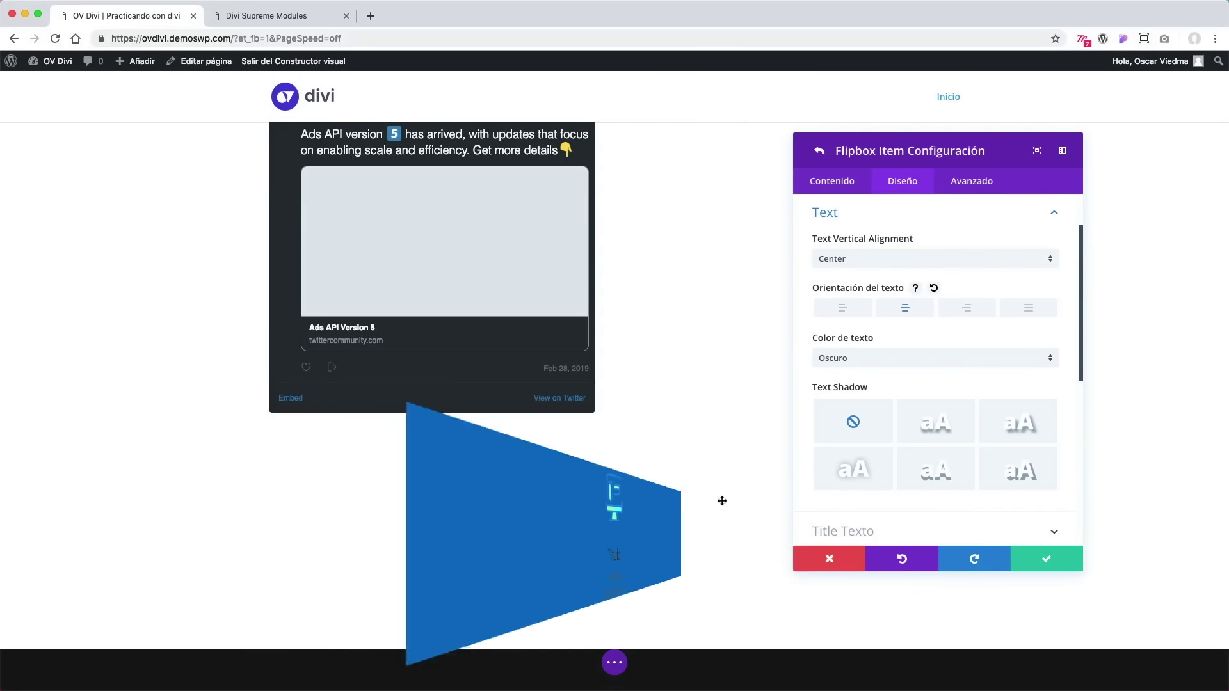
click(980, 358)
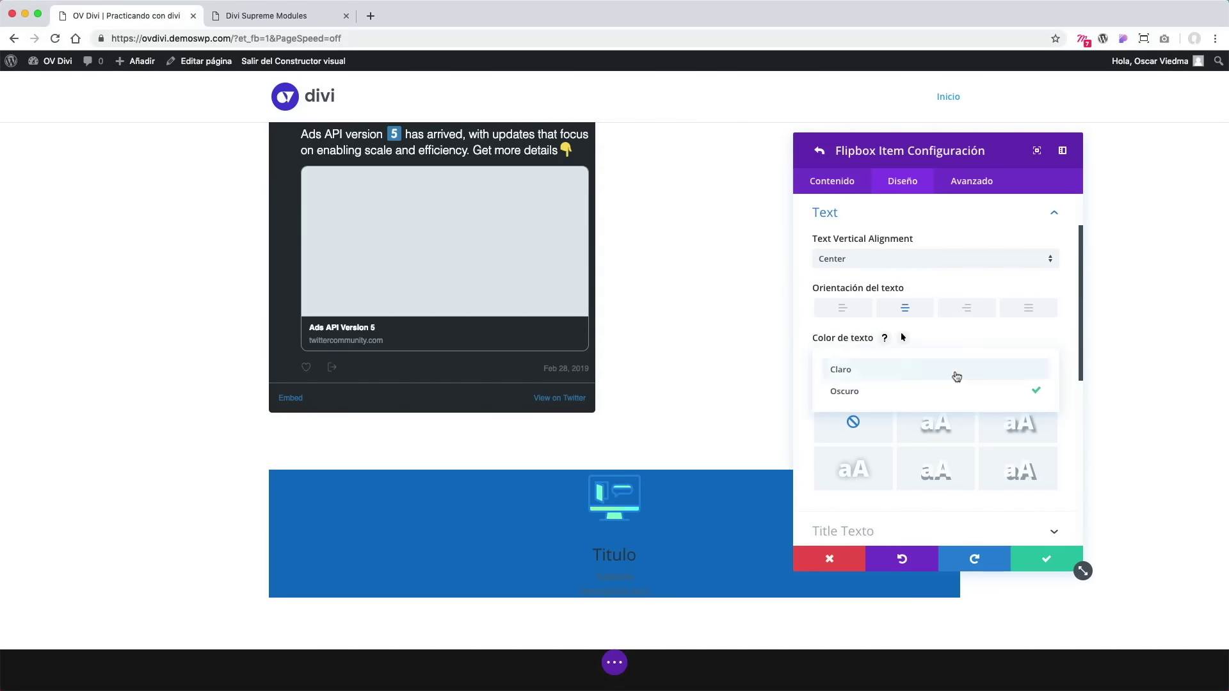
click(919, 369)
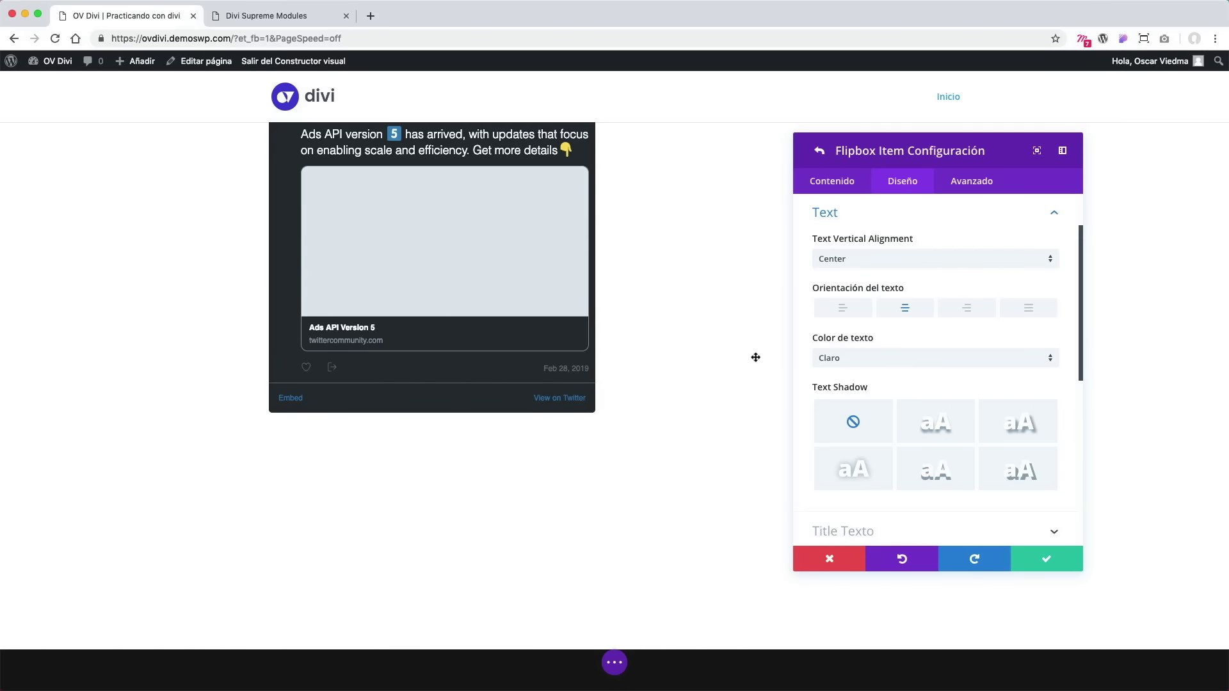
Save the flipbox item and its module, and change the flipbox row's layout to three equal columns.
click(1053, 563)
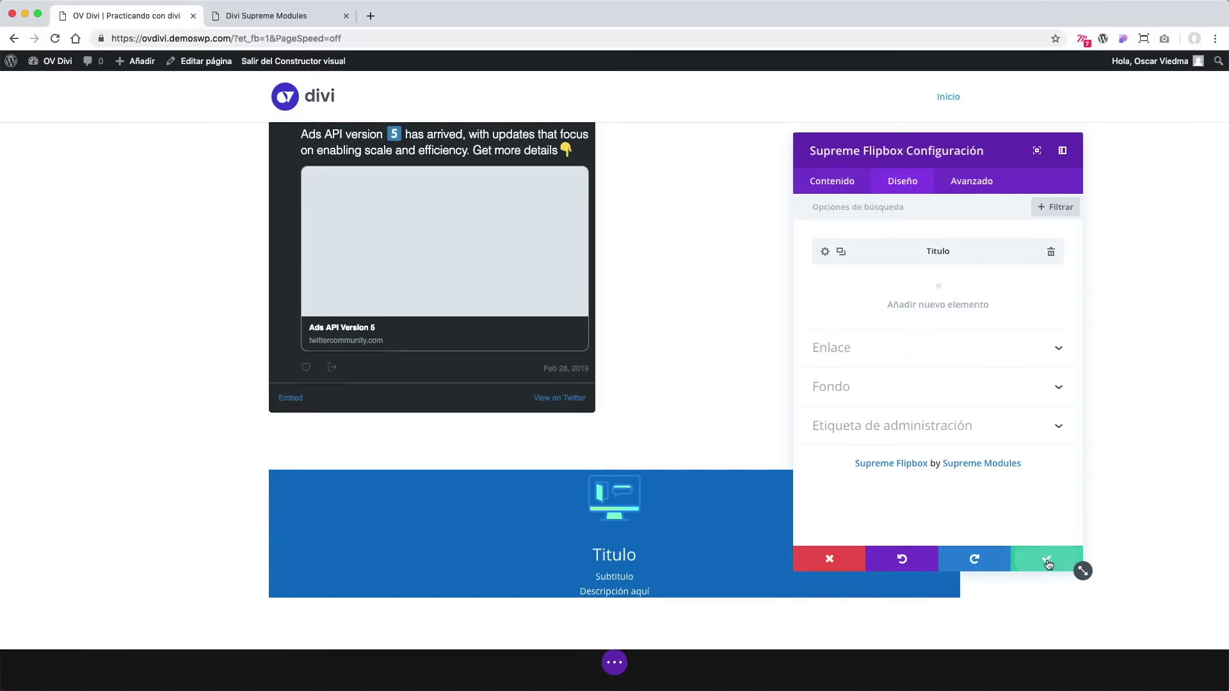
click(1053, 563)
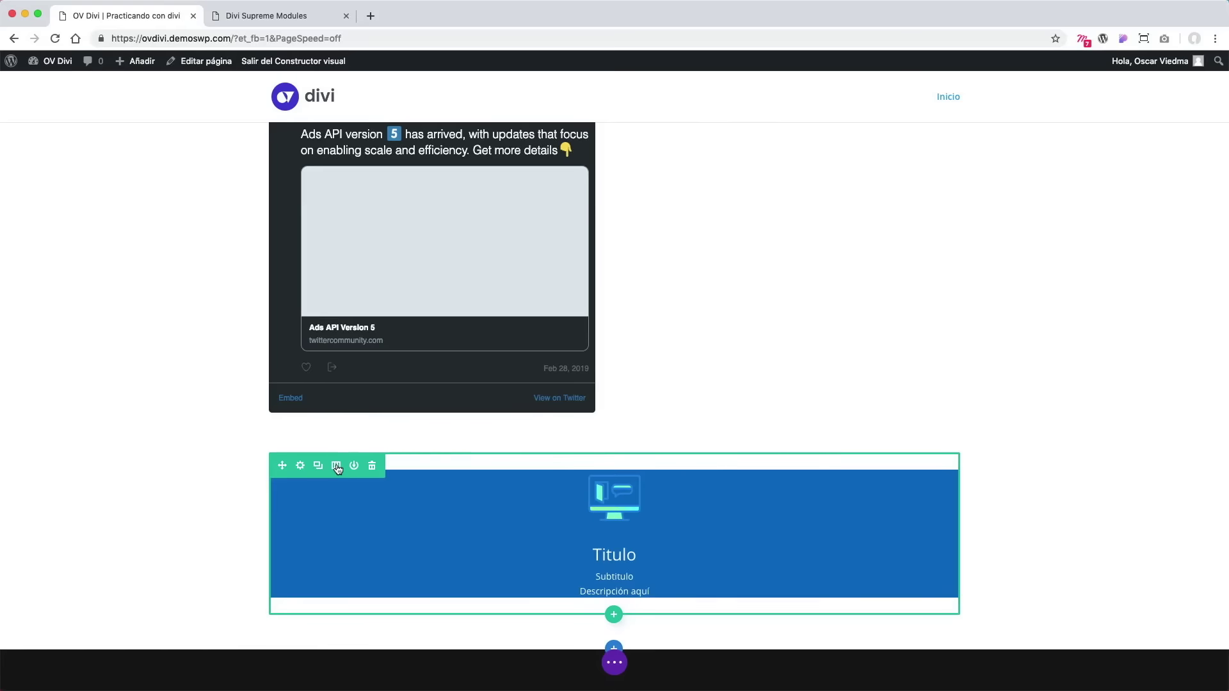
click(337, 470)
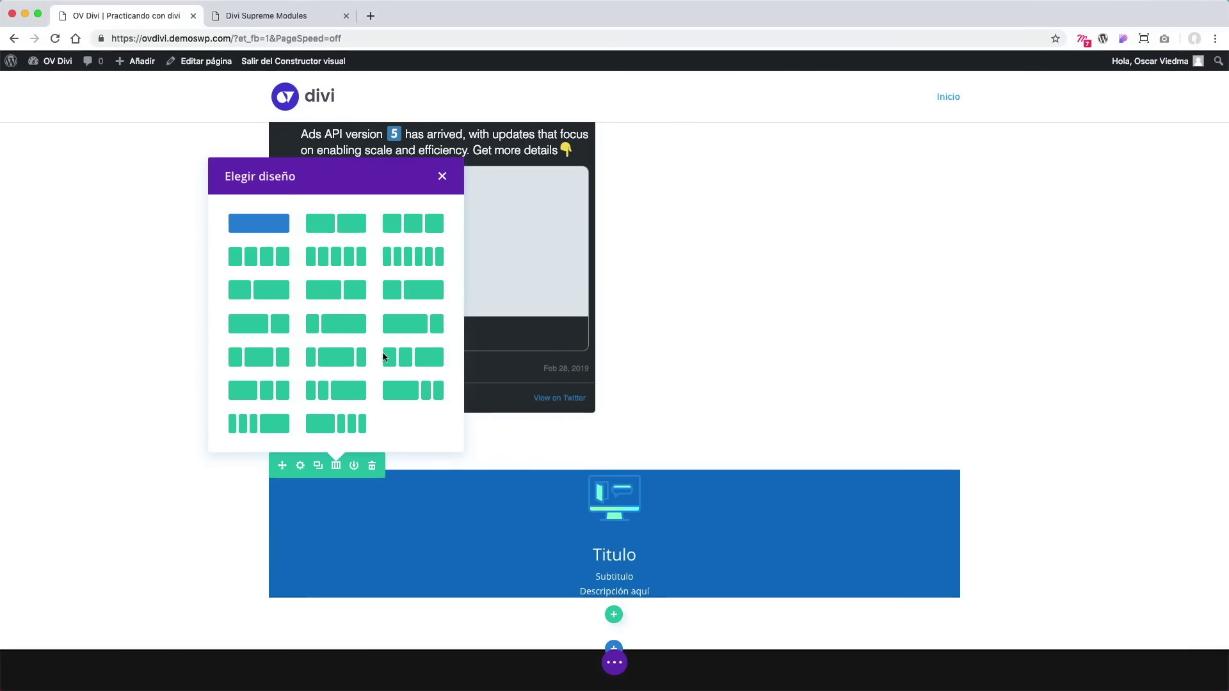
click(411, 223)
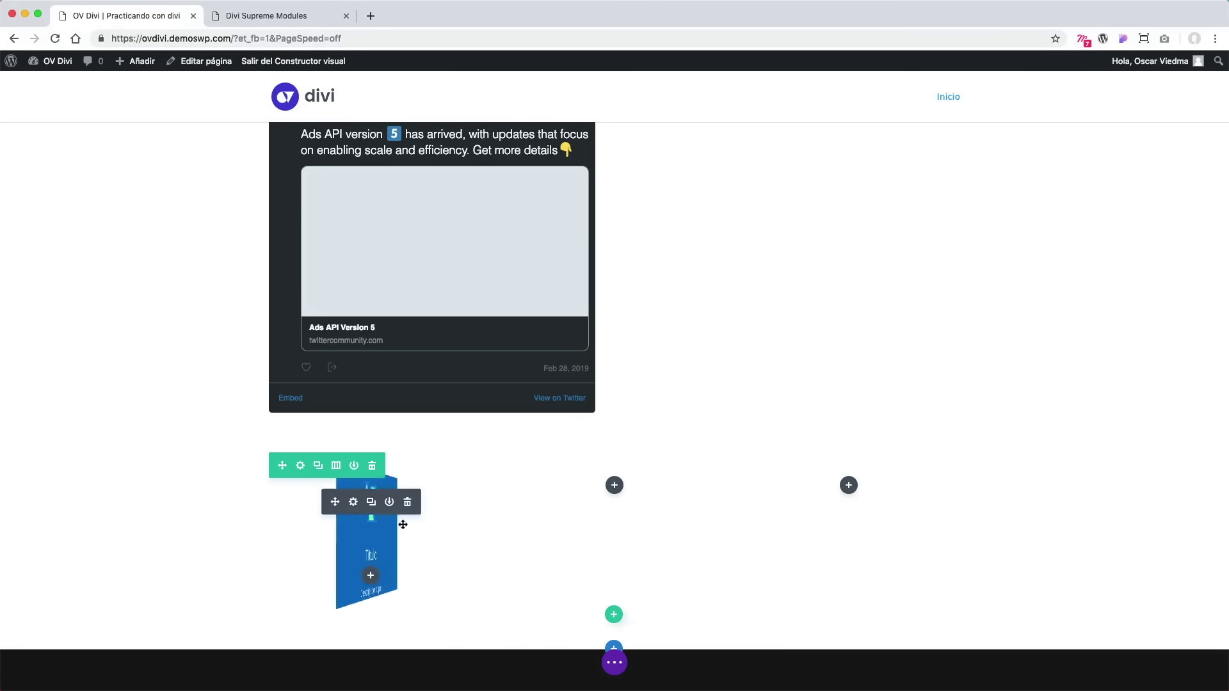
Duplicate the flipbox's "Titulo" item, set the copy's background color to green #7cda24, and save the module.
click(353, 503)
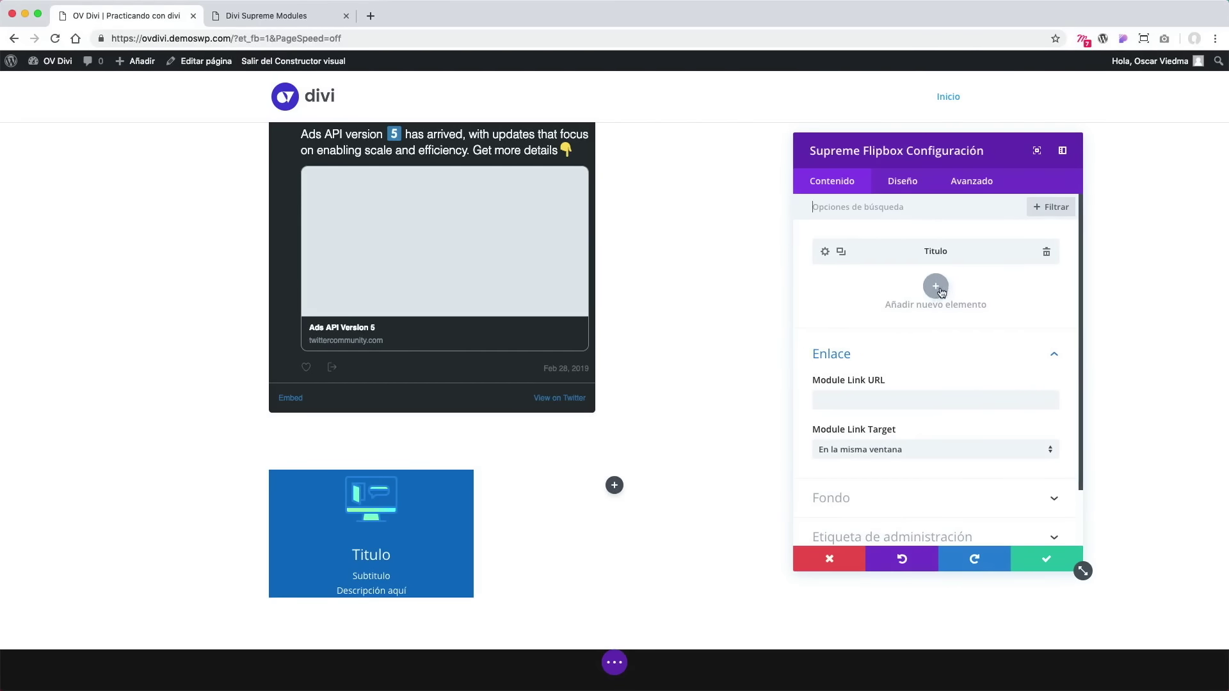
click(842, 253)
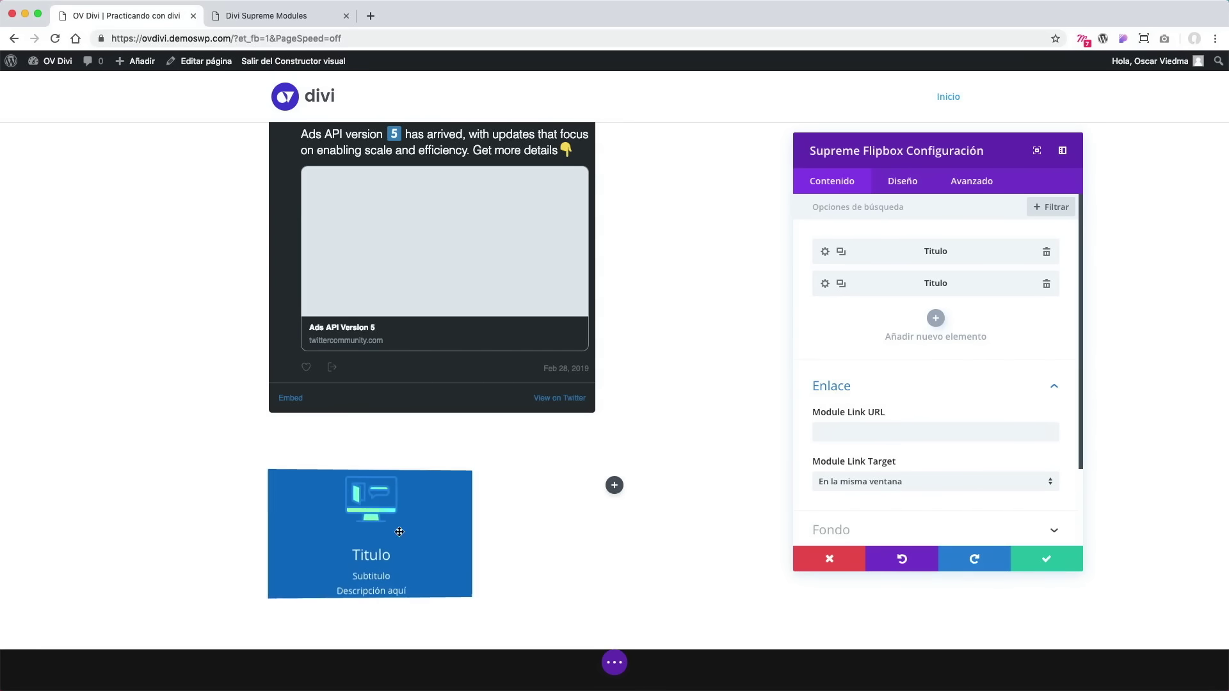
click(825, 286)
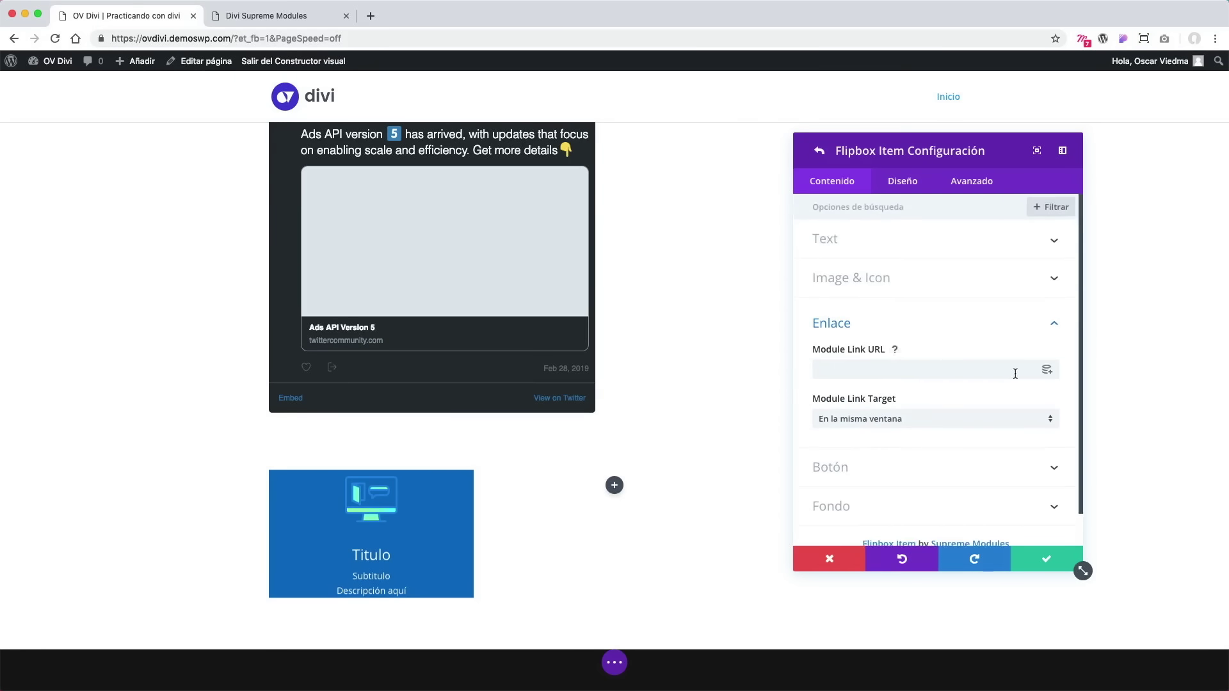
scroll(1015, 368, down, 1)
click(895, 473)
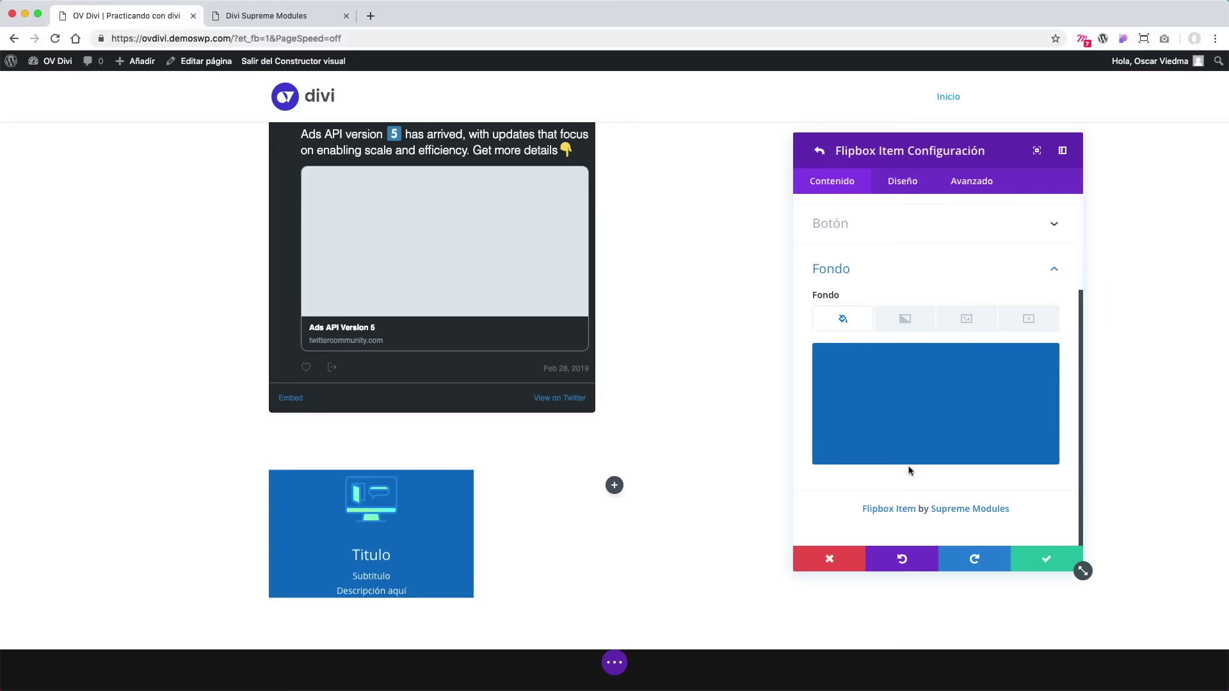
click(1023, 403)
click(975, 468)
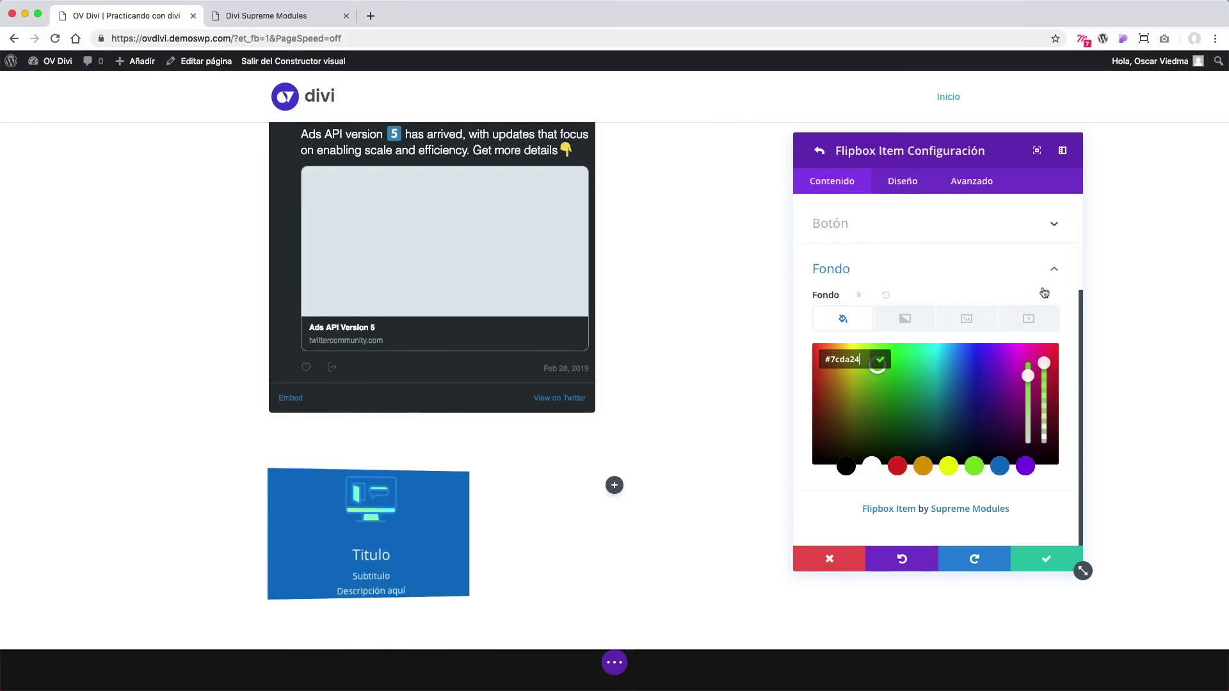
click(1024, 268)
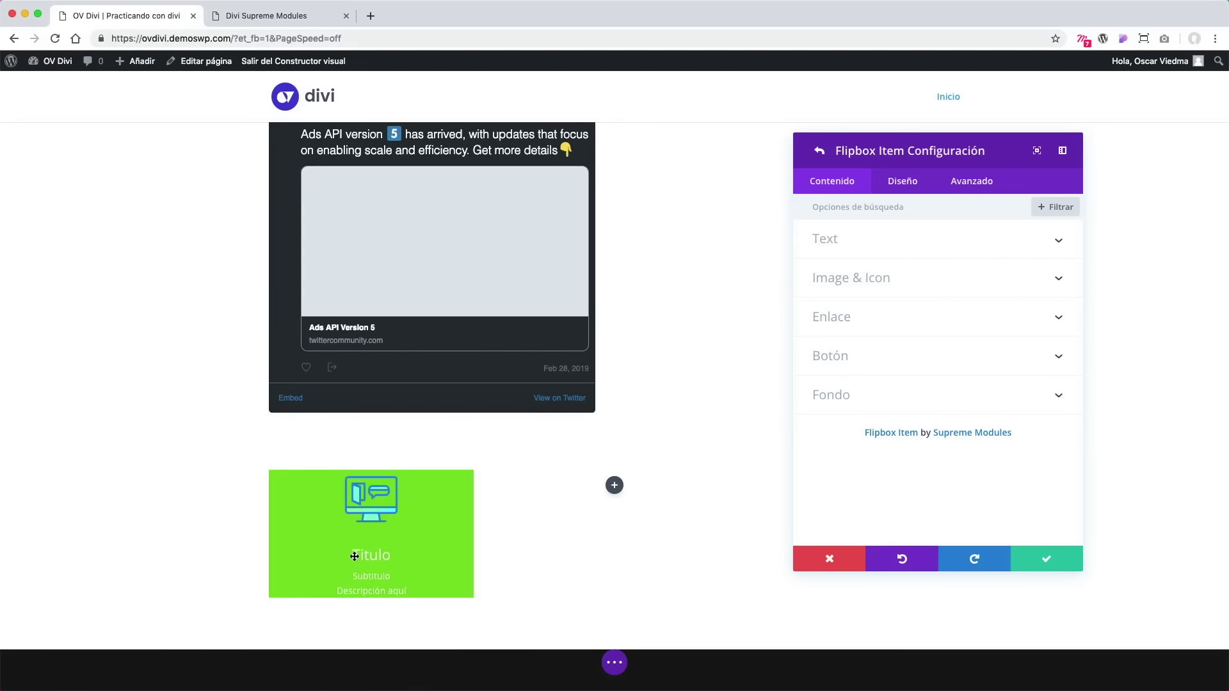
click(1046, 558)
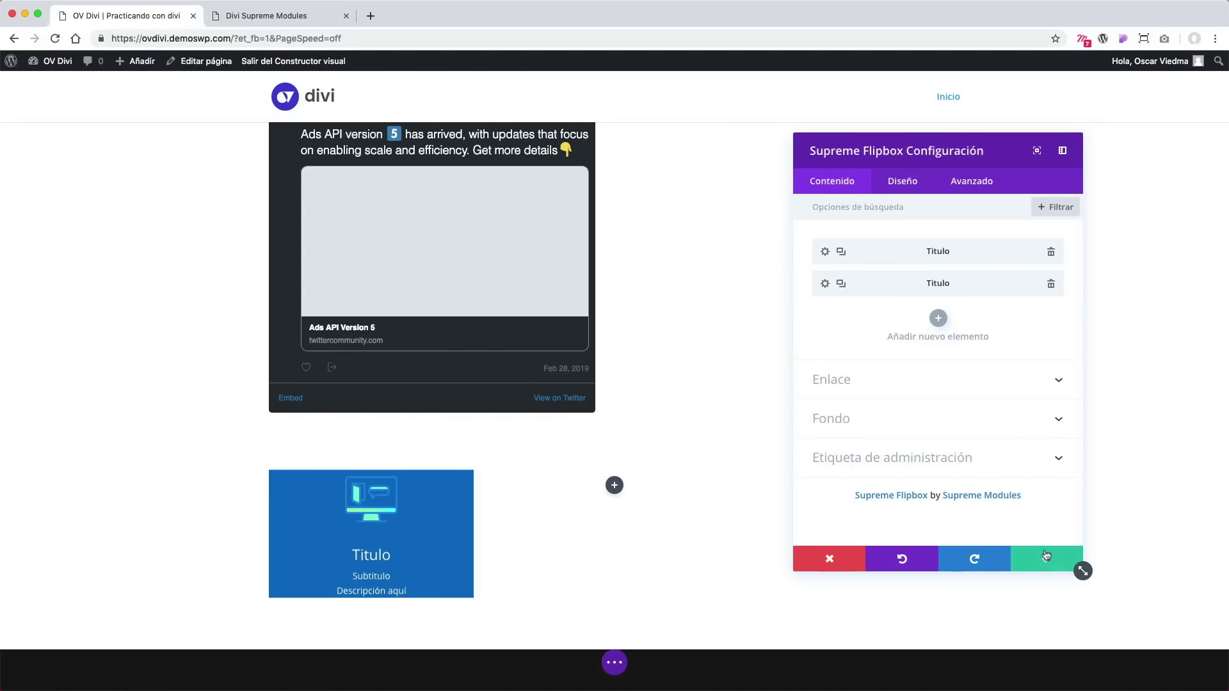
click(1051, 558)
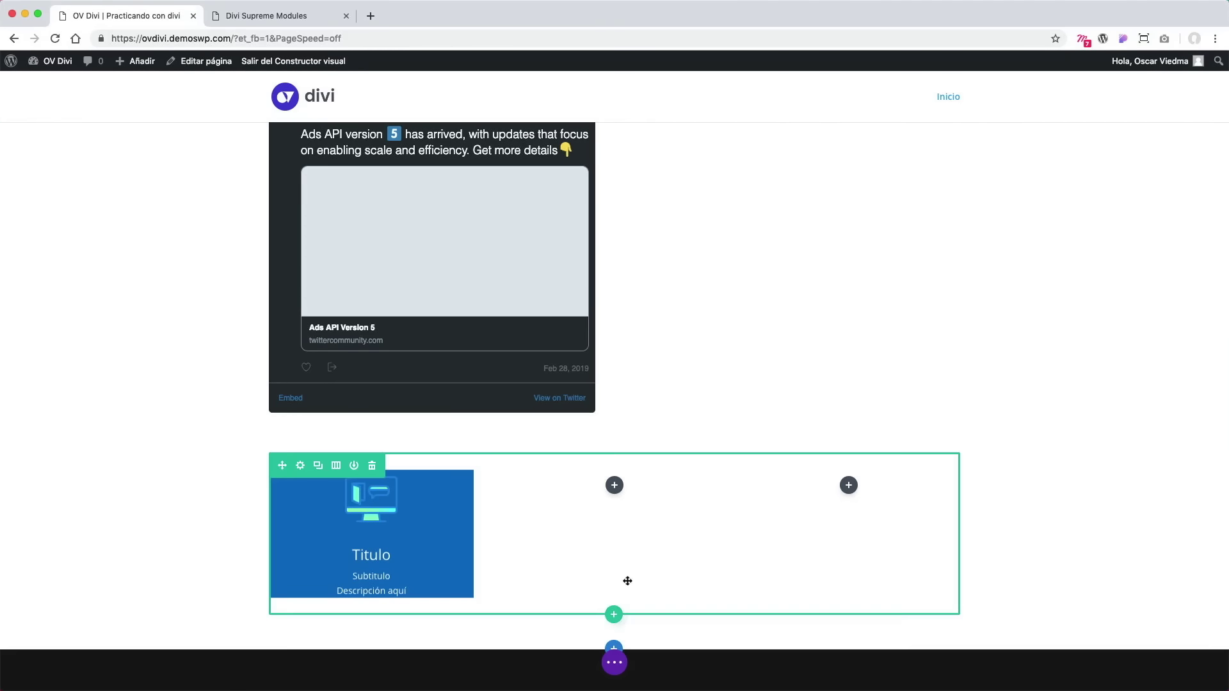
Add a single-column row below the flipbox row and insert a Supreme Gradient Text module in it.
click(614, 616)
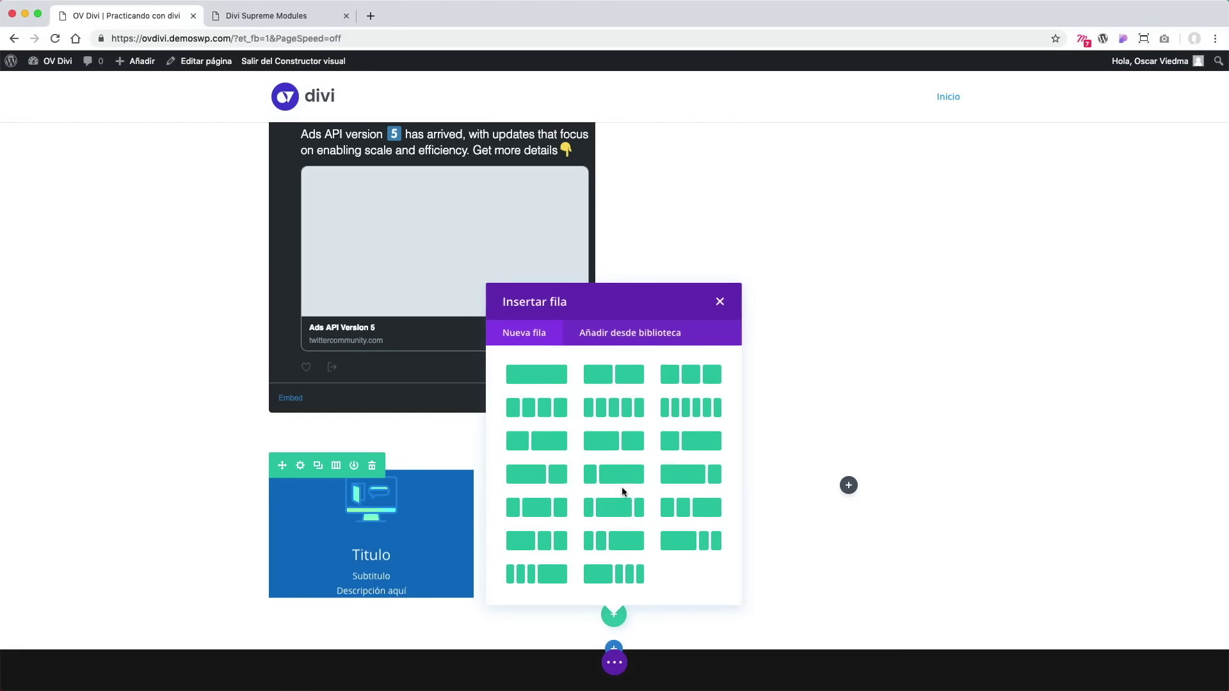
click(557, 379)
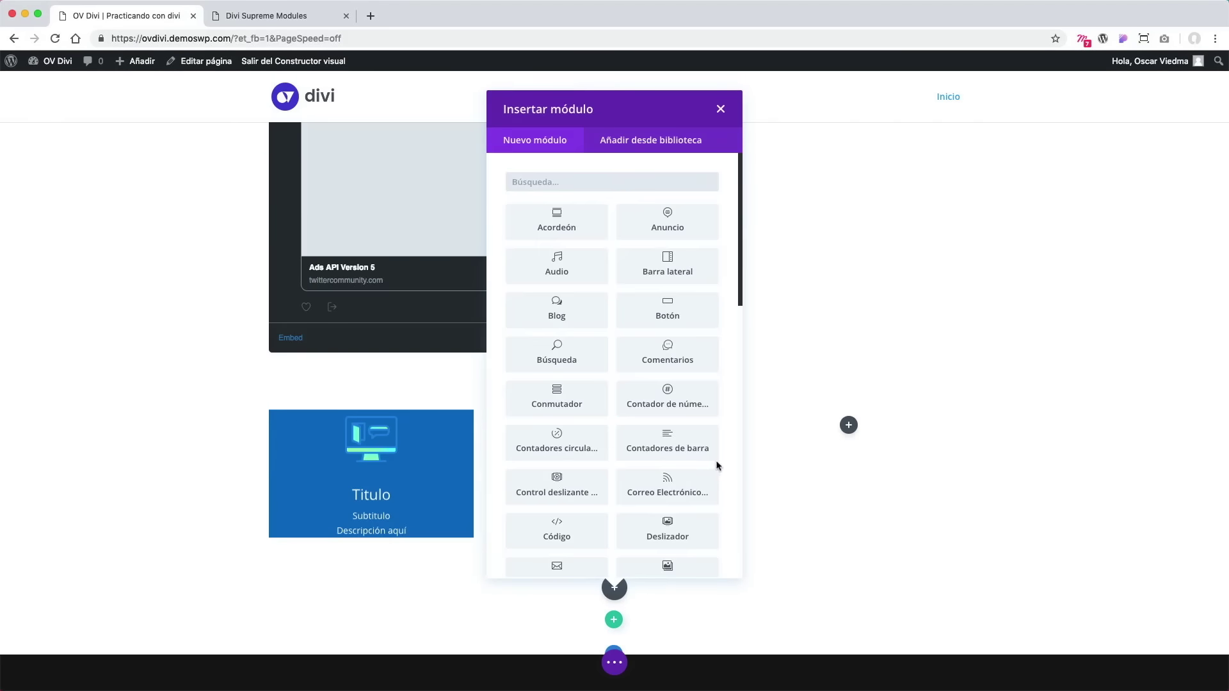
scroll(717, 465, down, 15)
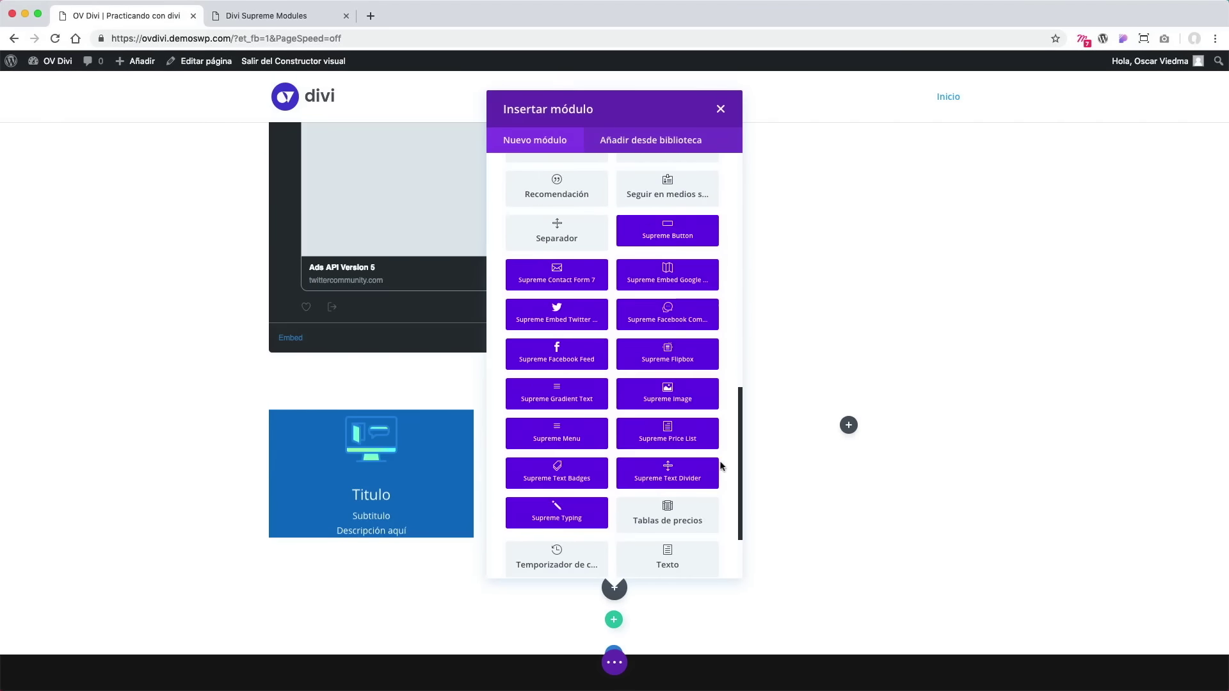
click(580, 403)
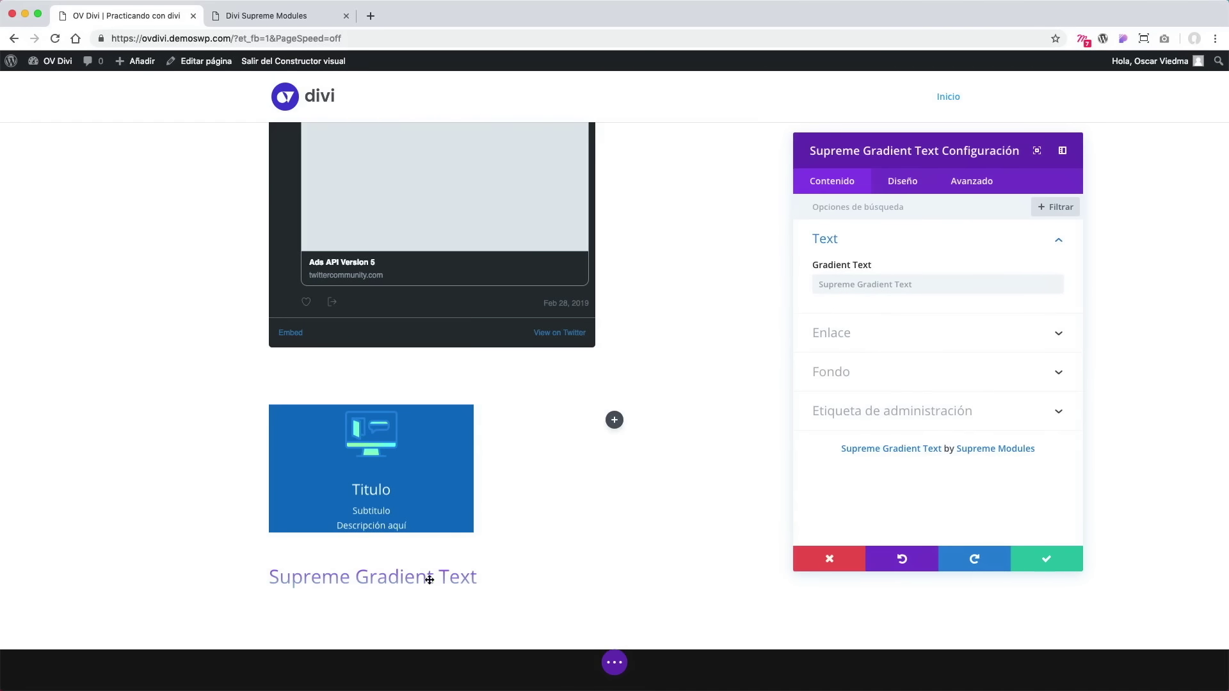
Check the gradient text's text and link options, and set its background gradient from yellow #edf000 to green, both colors fully opaque.
click(864, 285)
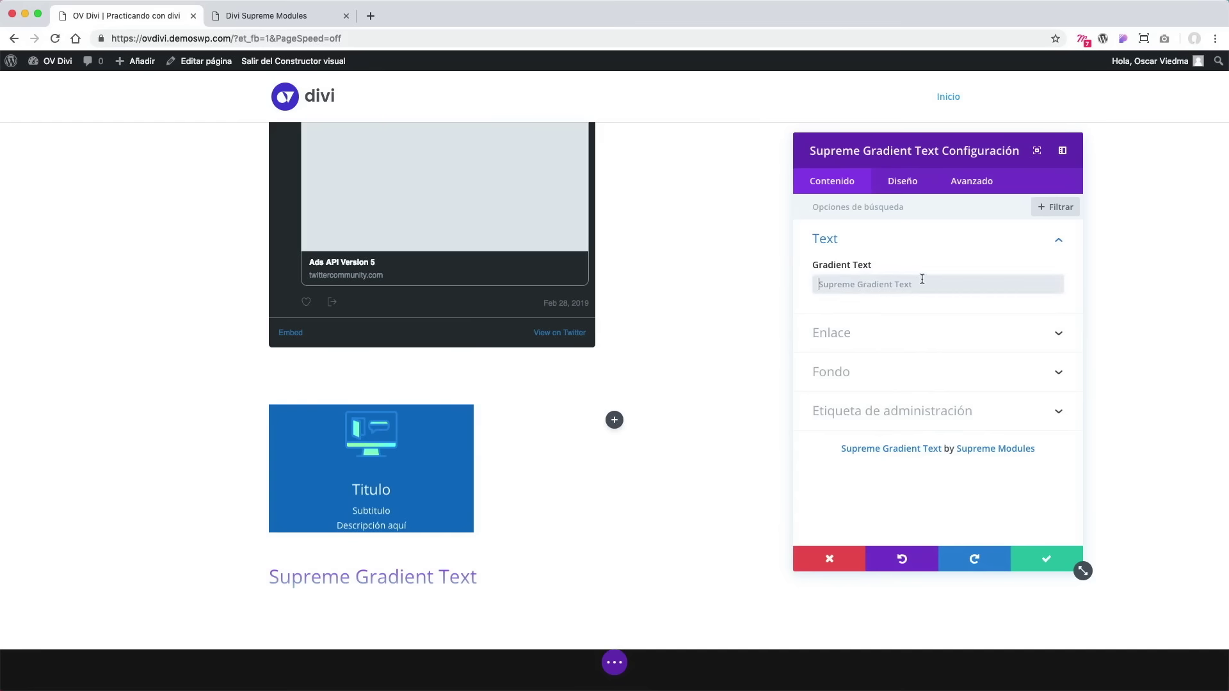
click(926, 336)
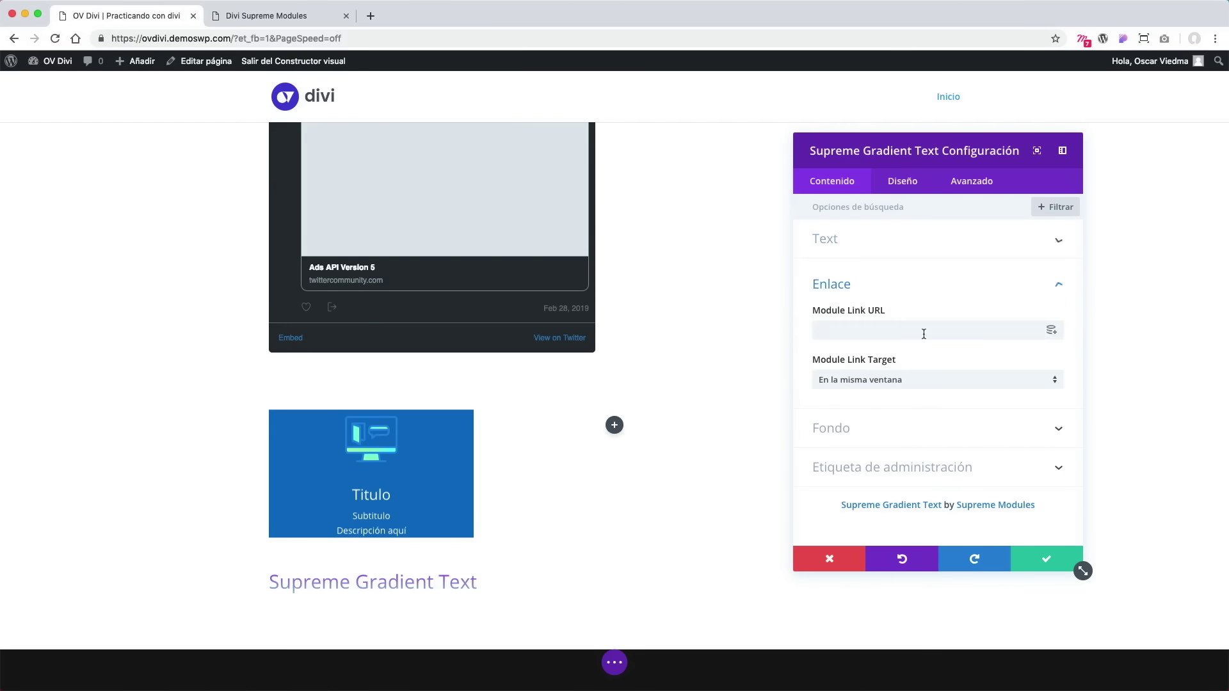
click(932, 429)
scroll(933, 392, down, 5)
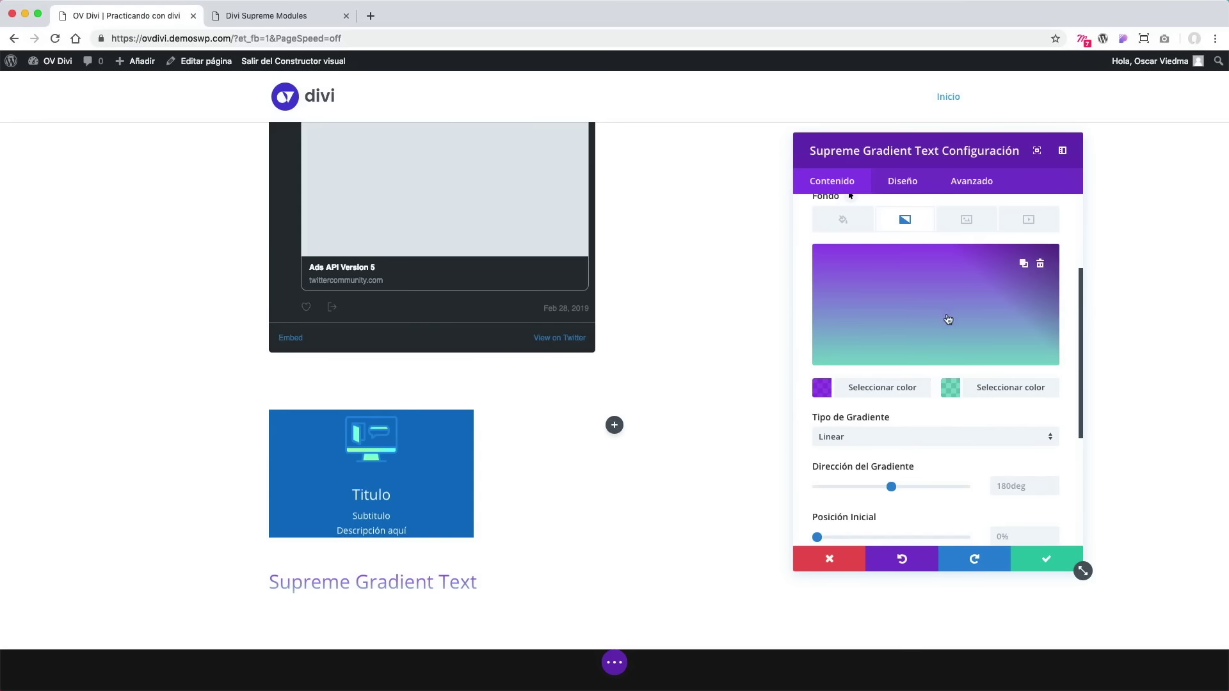
click(908, 392)
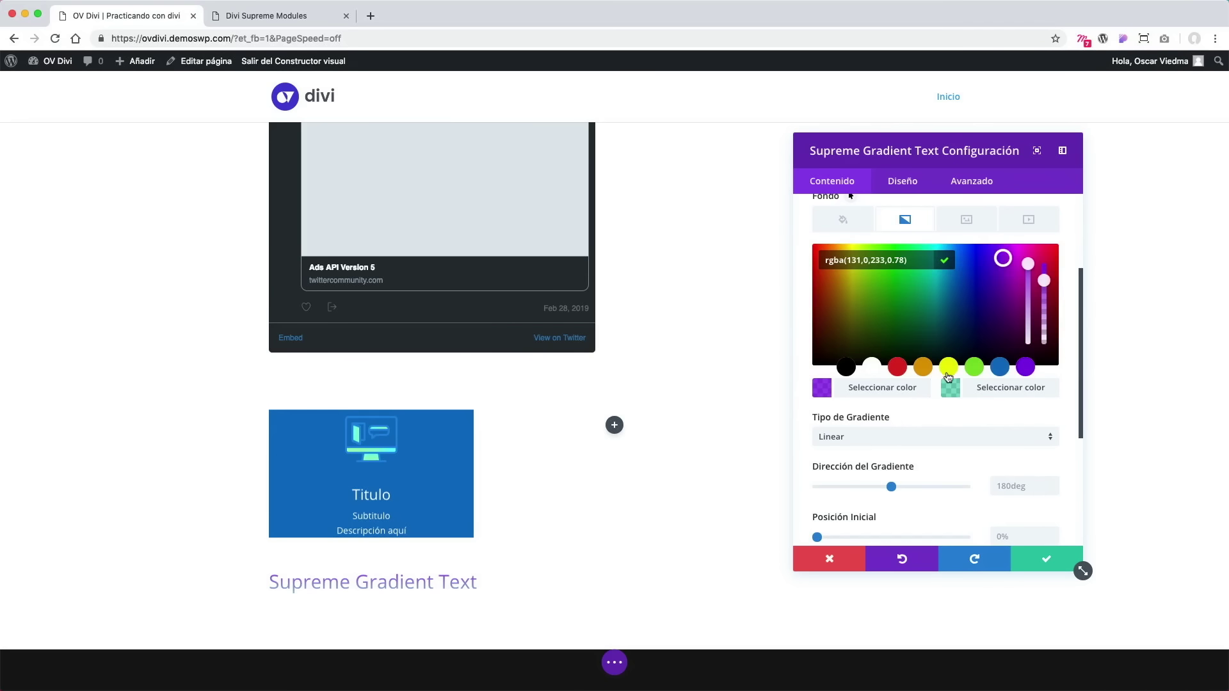
click(950, 370)
click(999, 394)
click(975, 371)
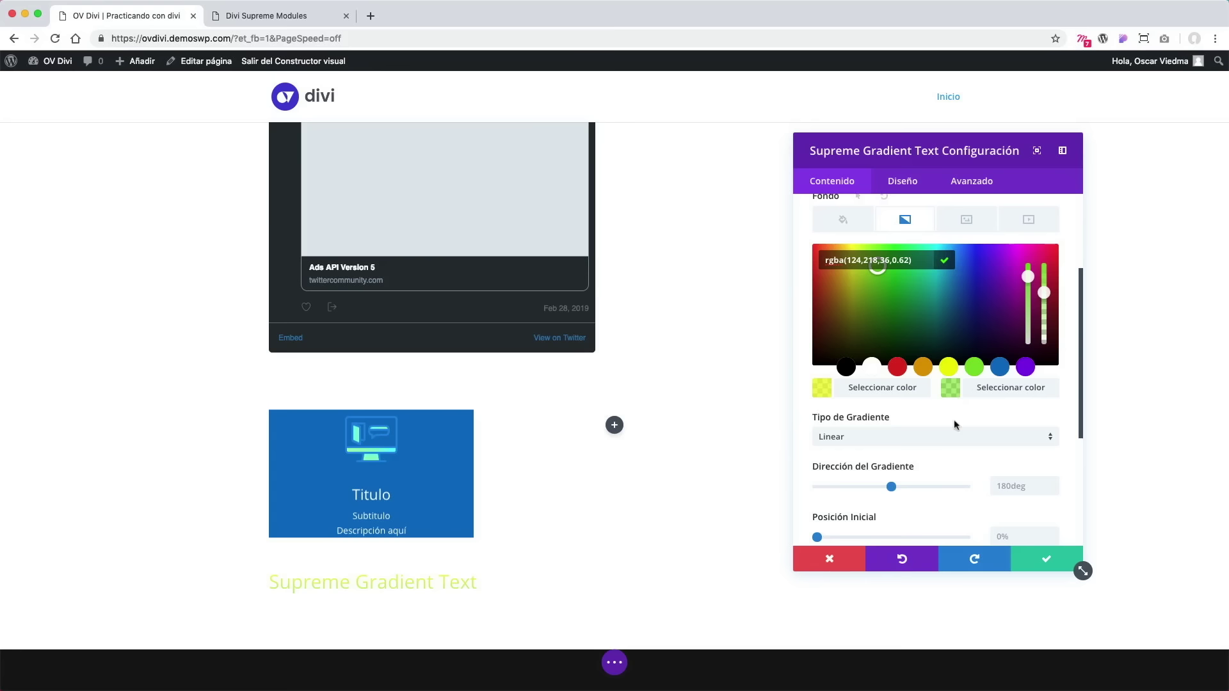
drag(1043, 293, 1043, 264)
click(904, 392)
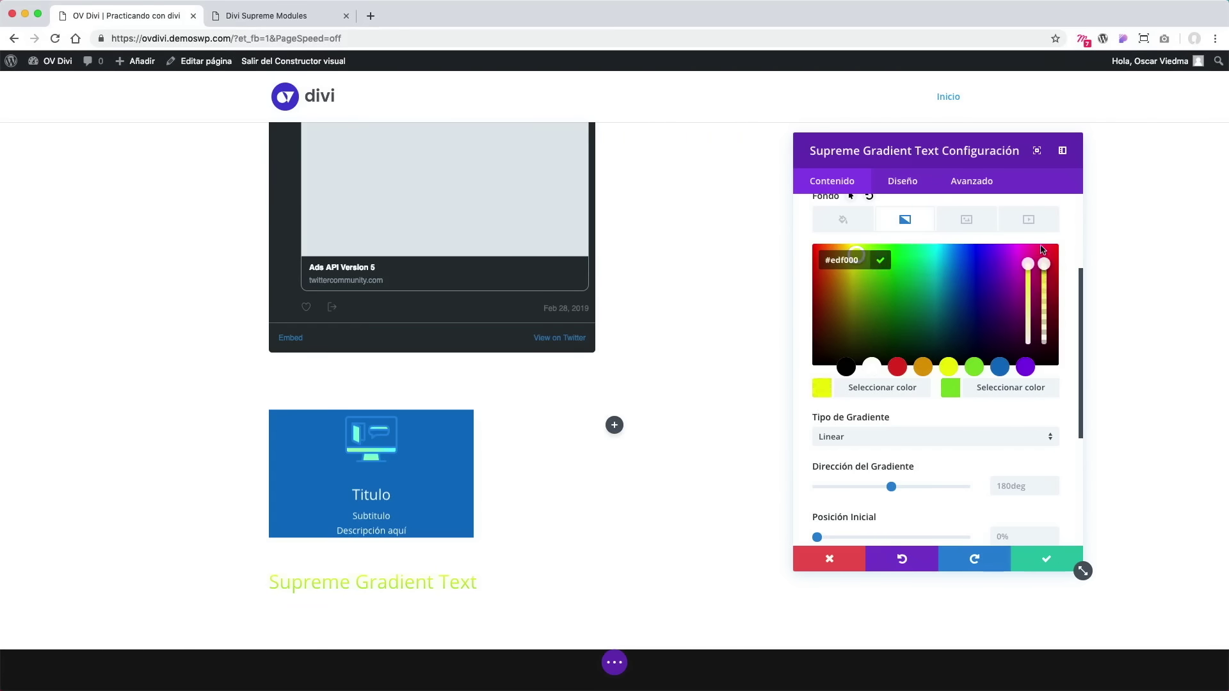
Try adjusting the gradient's direction, and set the gradient type to Radial.
scroll(968, 507, down, 5)
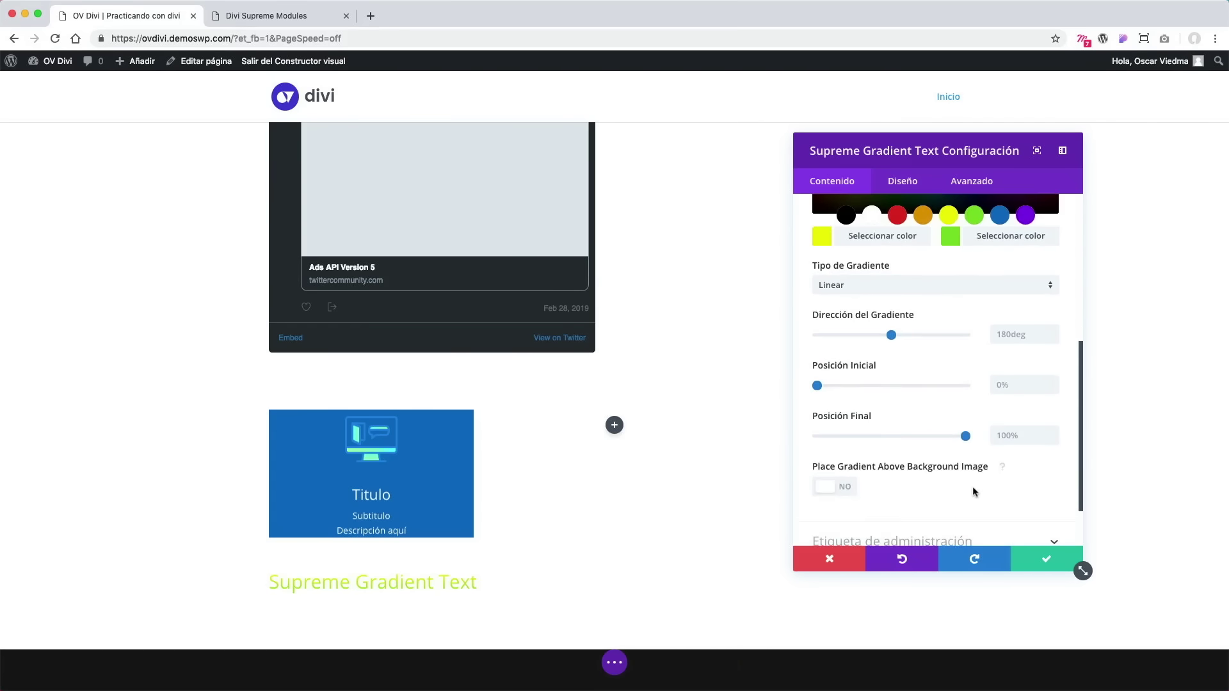
scroll(922, 358, up, 1)
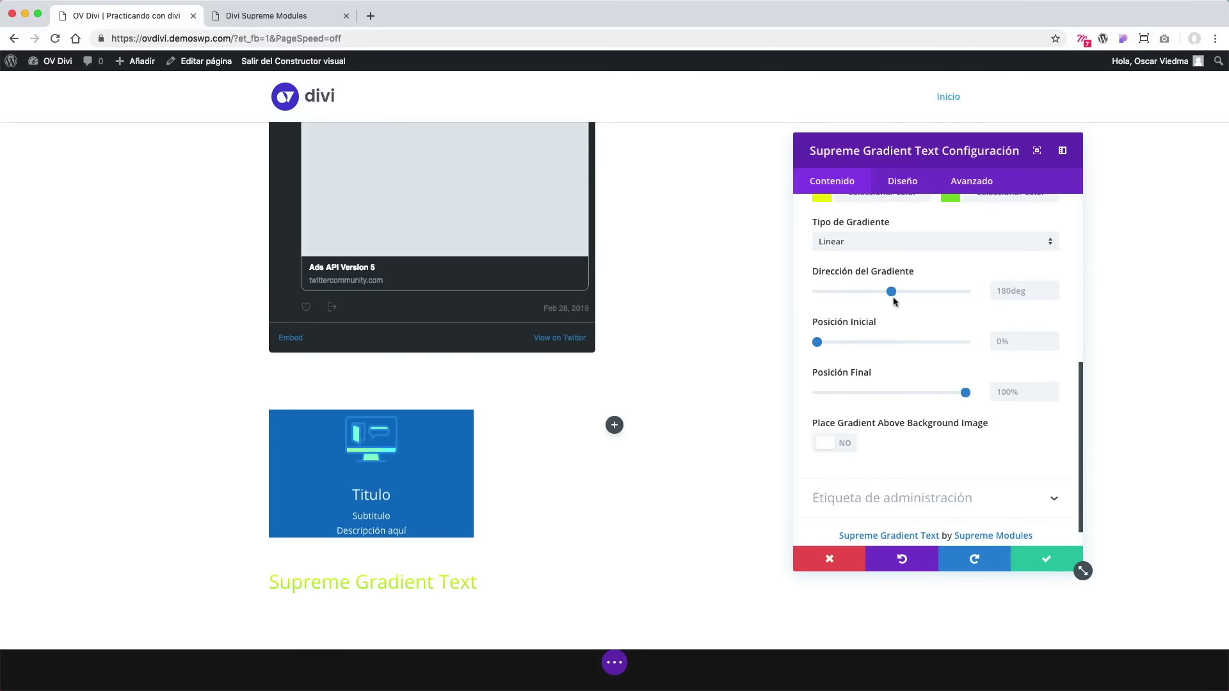
mouse_move(886, 290)
mouse_down()
mouse_move(936, 292)
mouse_move(893, 294)
mouse_up()
click(895, 242)
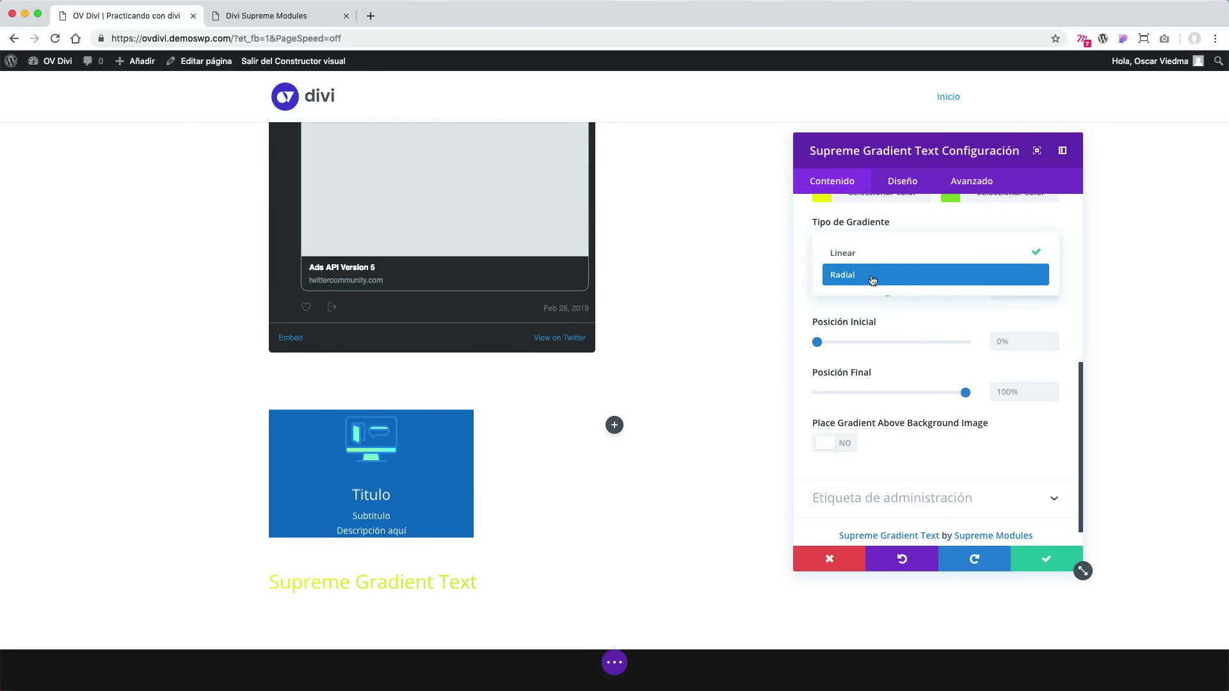
click(873, 280)
scroll(931, 373, down, 1)
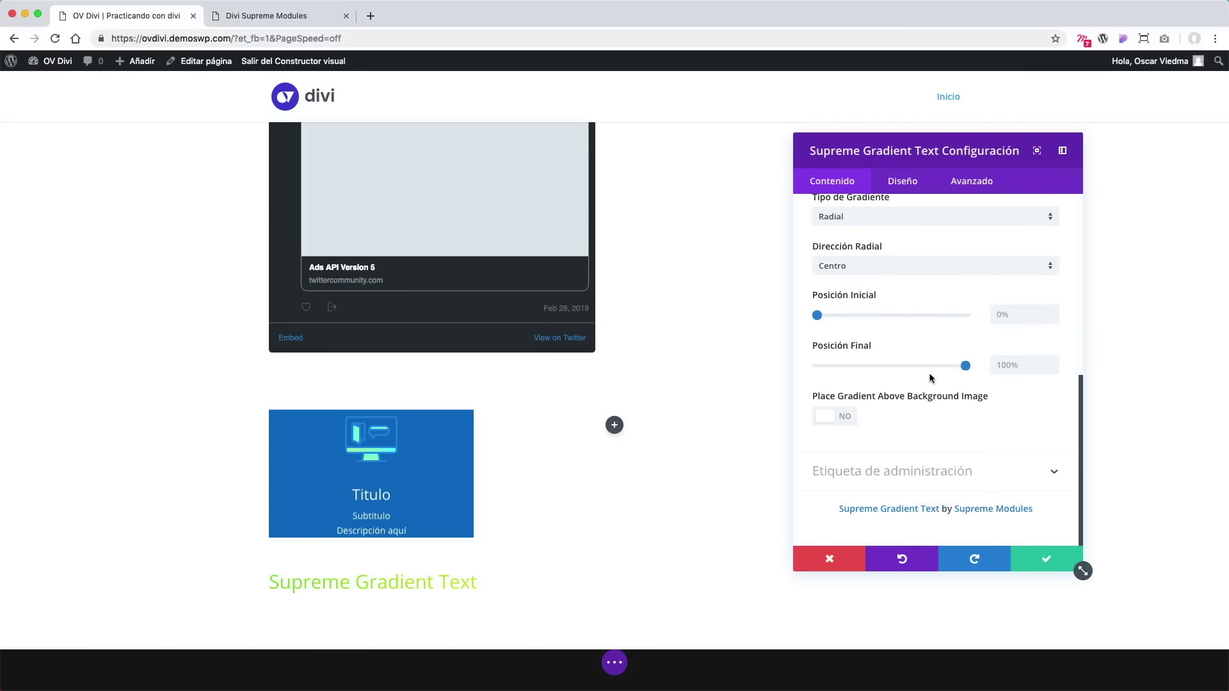
Set the gradient's second color to purple #8300e9.
scroll(931, 371, up, 4)
click(990, 291)
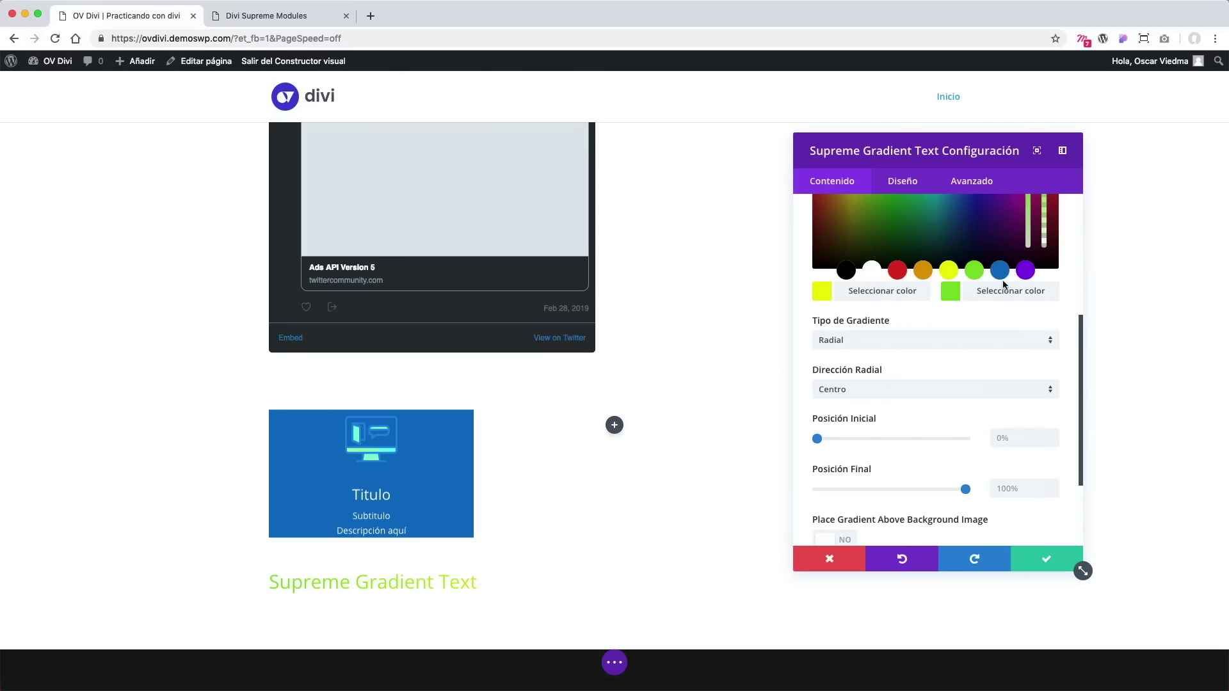
click(1024, 271)
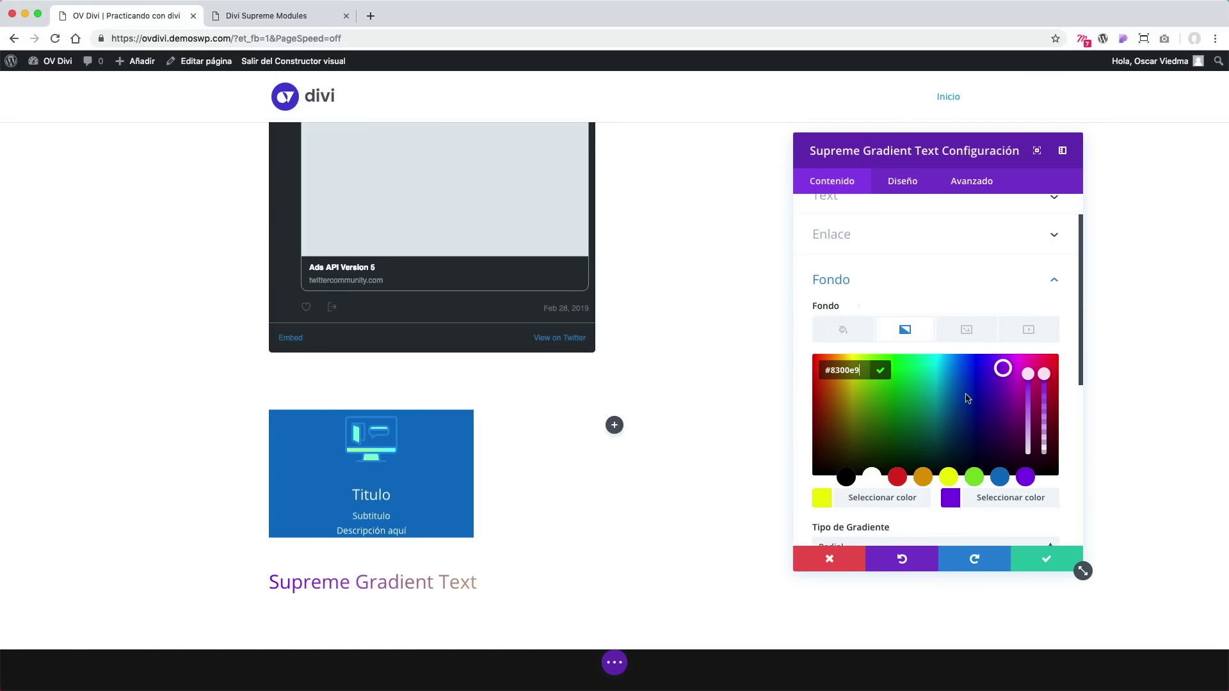
scroll(967, 400, down, 3)
scroll(968, 401, down, 1)
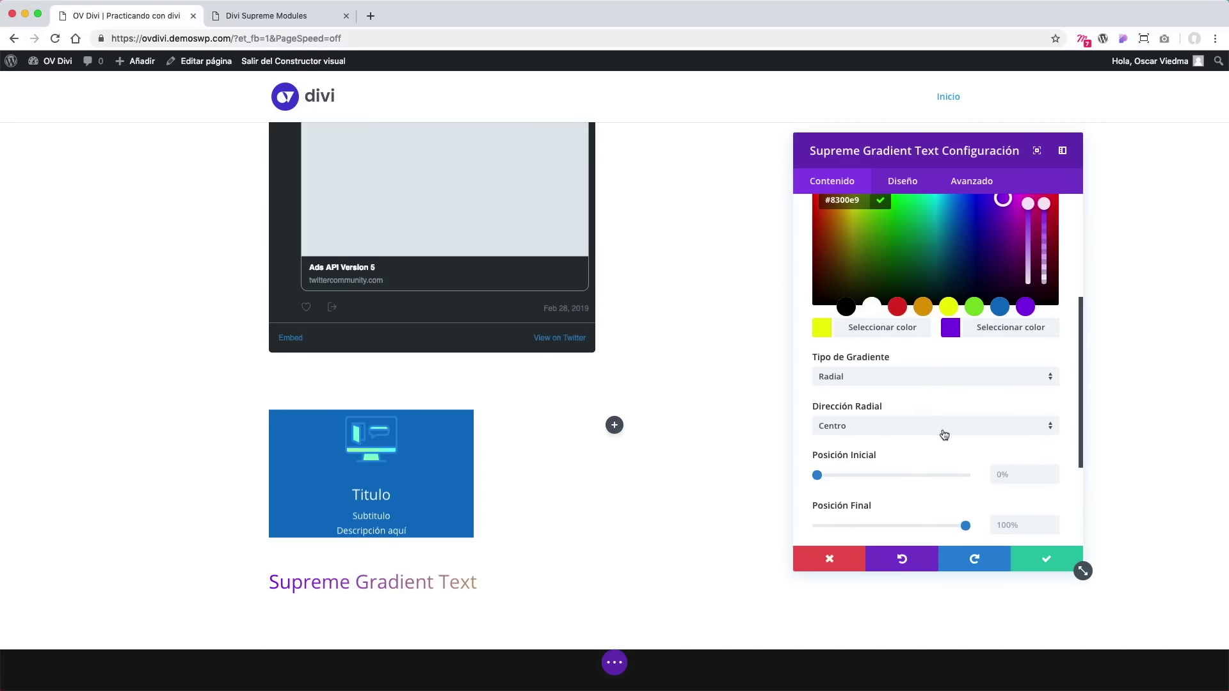
Try the radial directions Arriba A La Izquierda and Abajo A La Derecha, and return the direction to Centro.
scroll(947, 475, down, 1)
click(924, 420)
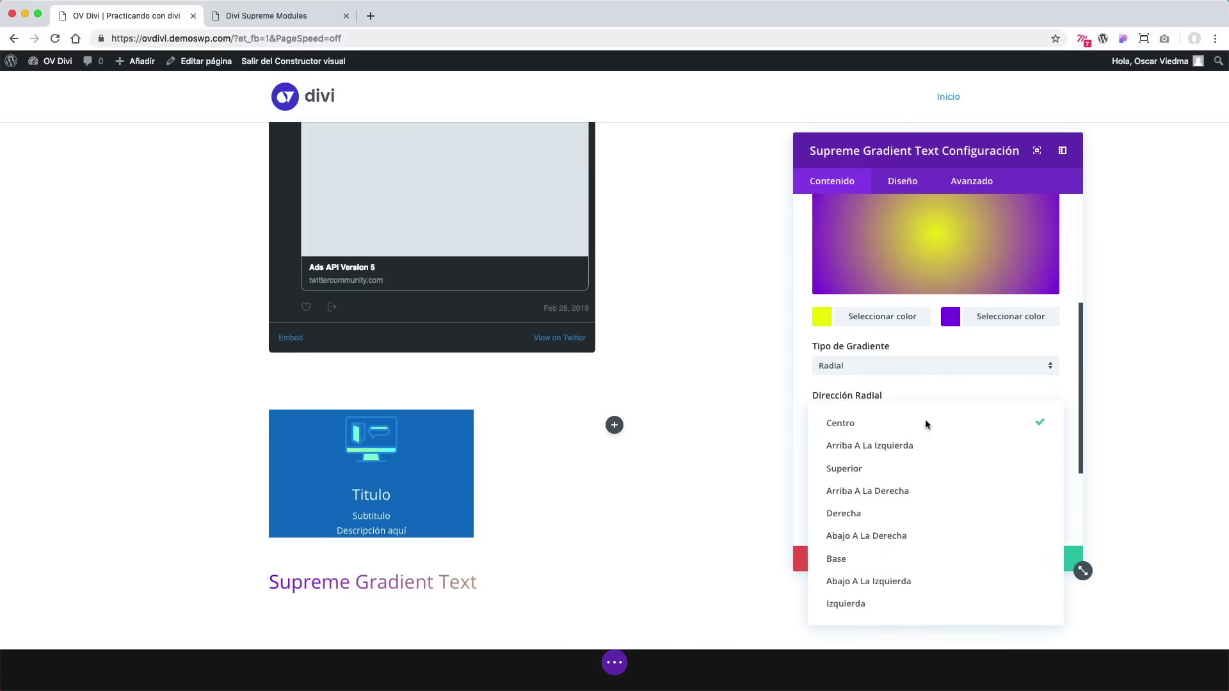
click(917, 452)
click(912, 429)
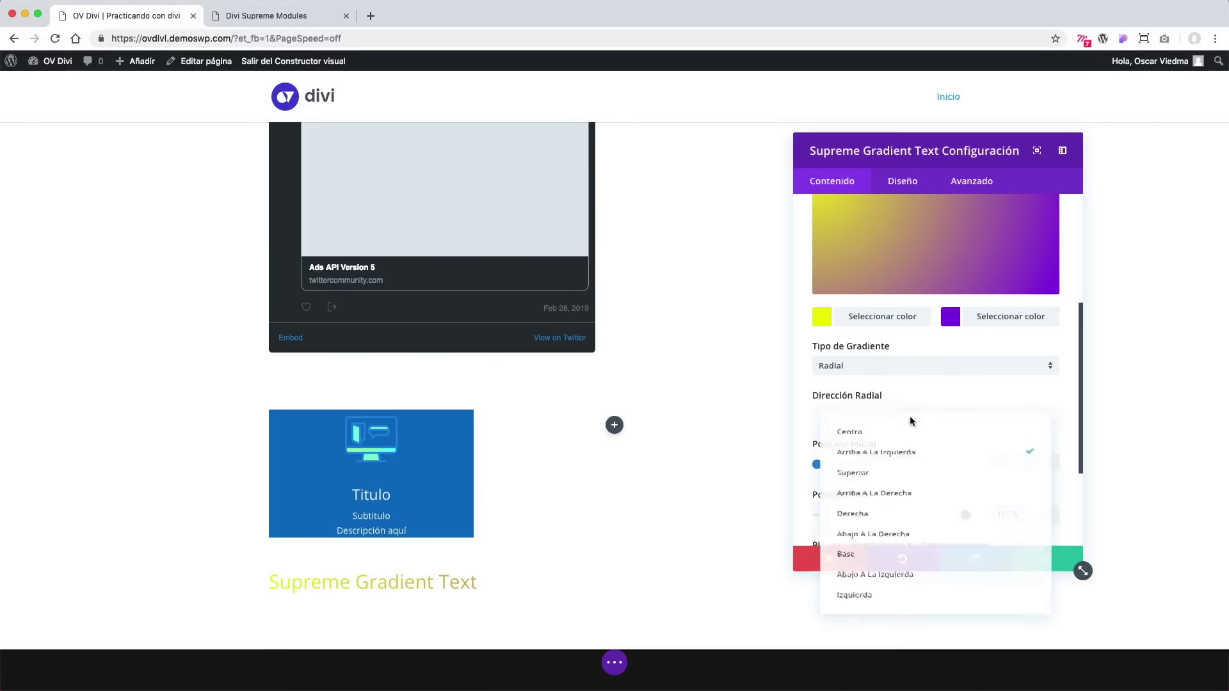
click(888, 544)
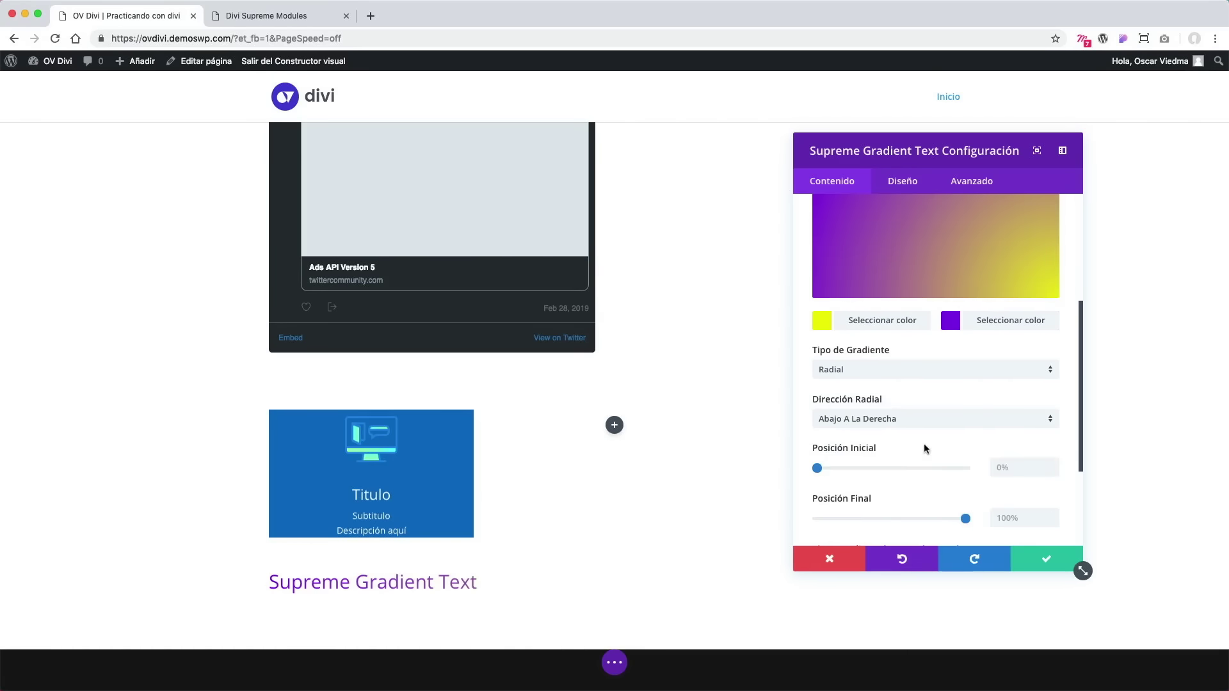
click(915, 423)
click(893, 430)
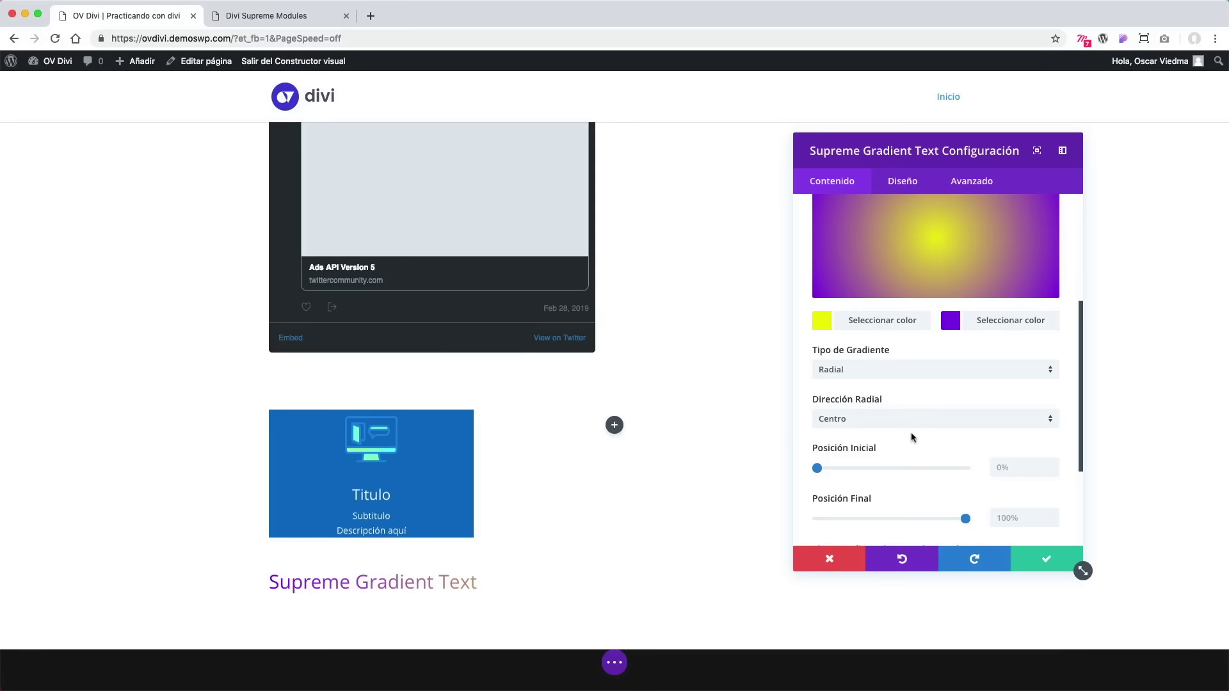
Set the radial gradient's initial position to 40%.
scroll(912, 437, down, 3)
drag(818, 381, 877, 384)
scroll(924, 424, down, 2)
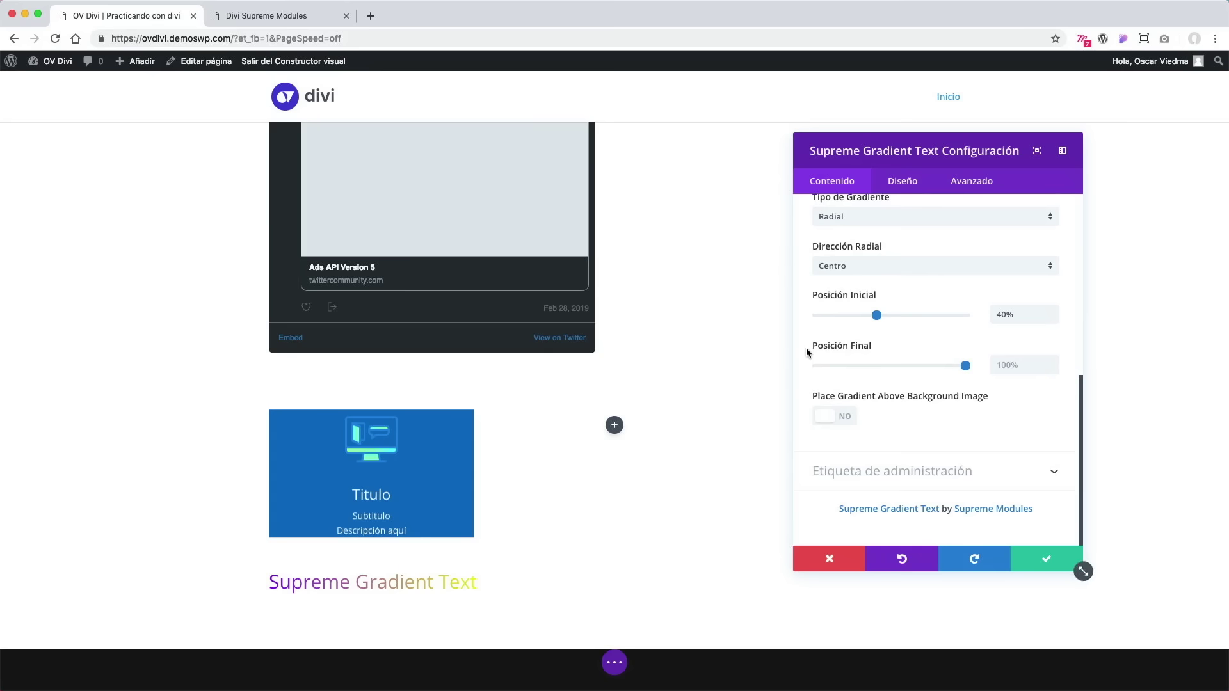
Check the gradient text module's design options for the text, and save the module.
click(902, 192)
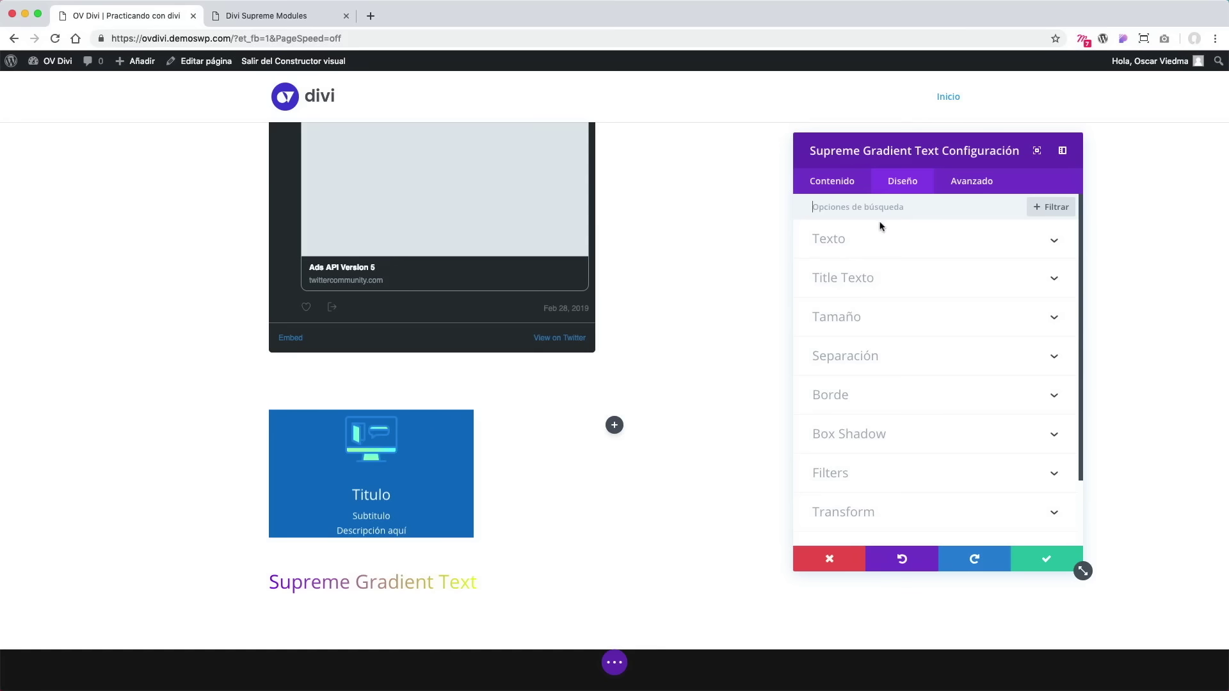
click(928, 242)
click(927, 241)
click(846, 187)
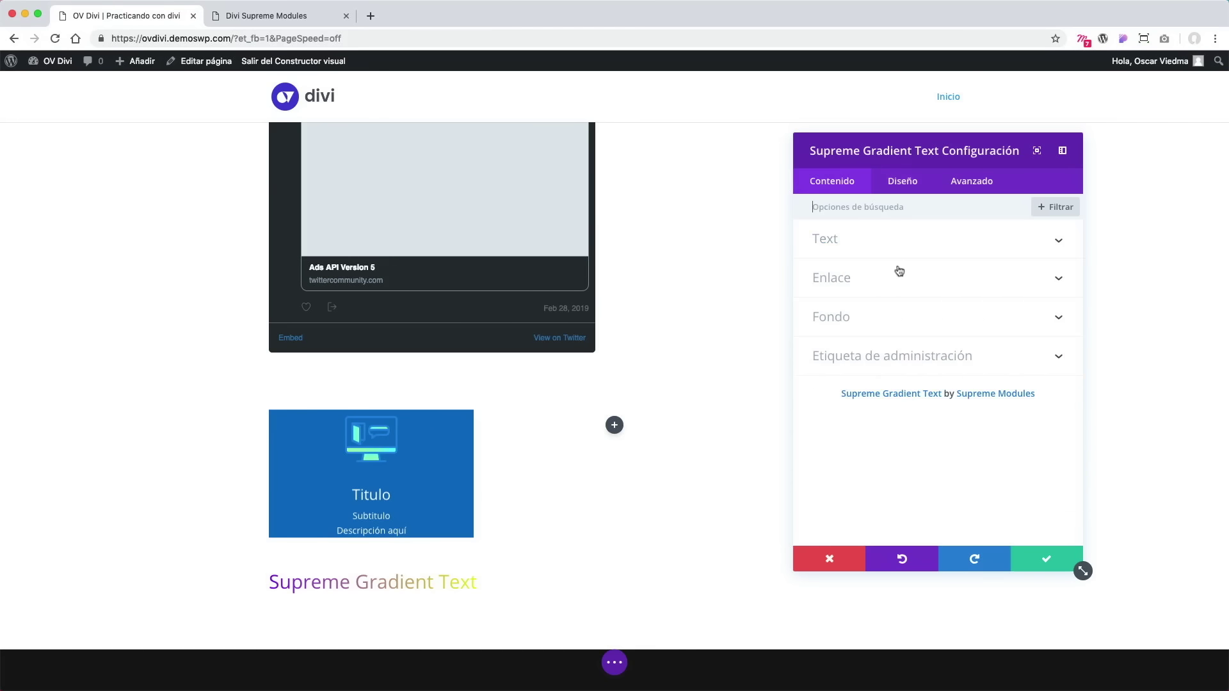
click(1077, 566)
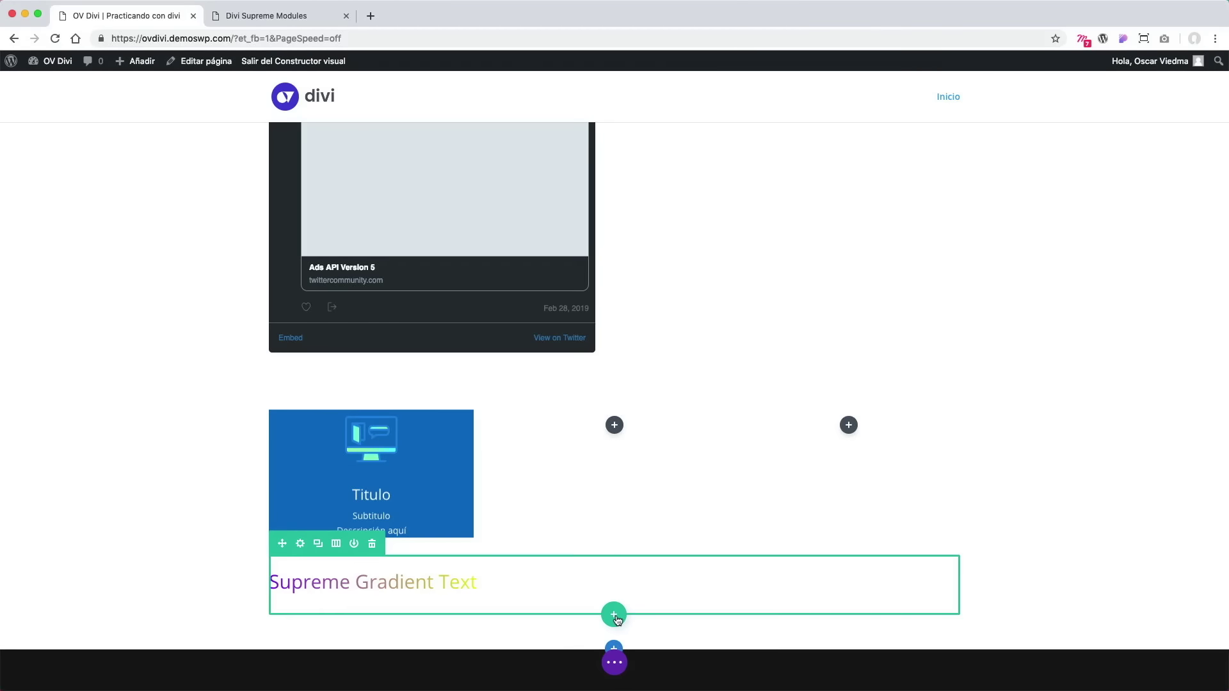
Add a single-column row below the gradient text and insert a Supreme Image module in it.
click(614, 615)
click(540, 381)
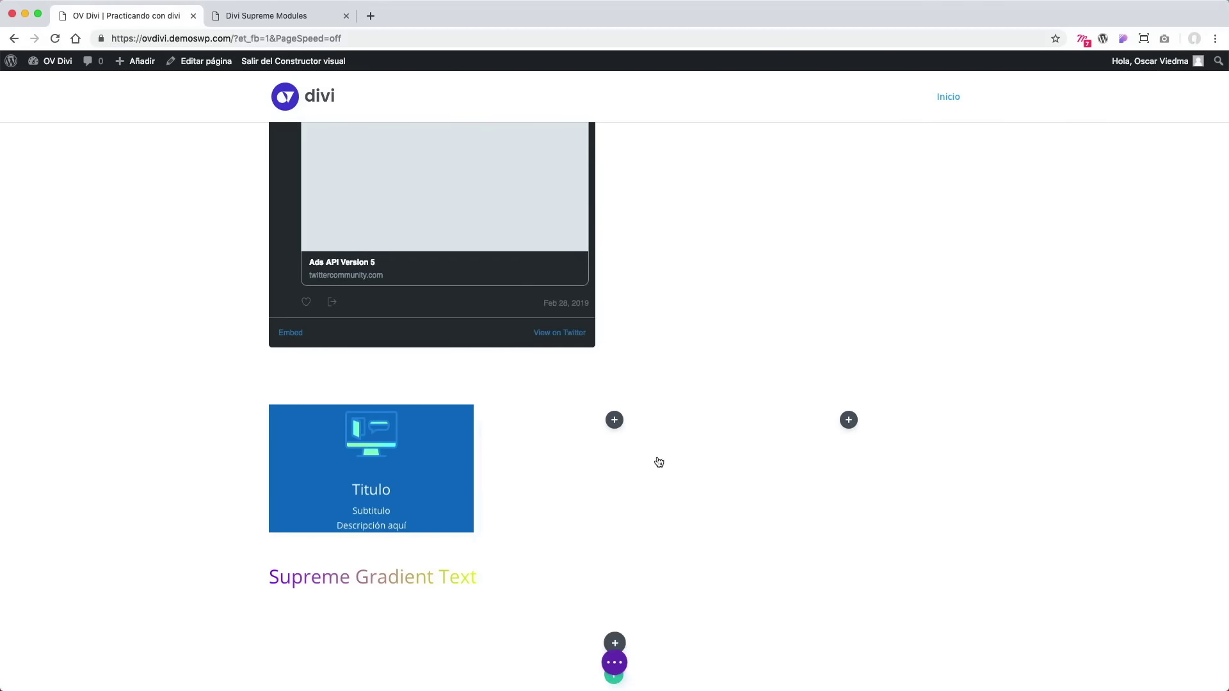
scroll(664, 456, down, 10)
scroll(711, 457, up, 1)
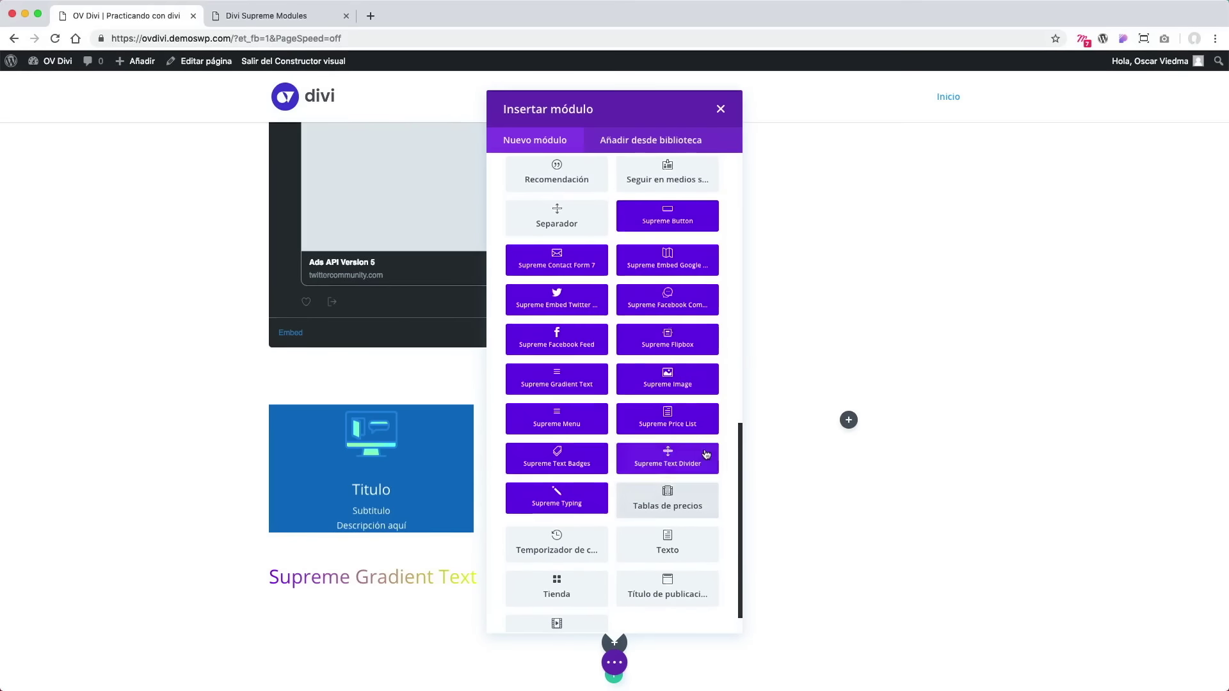
click(679, 383)
scroll(686, 439, down, 1)
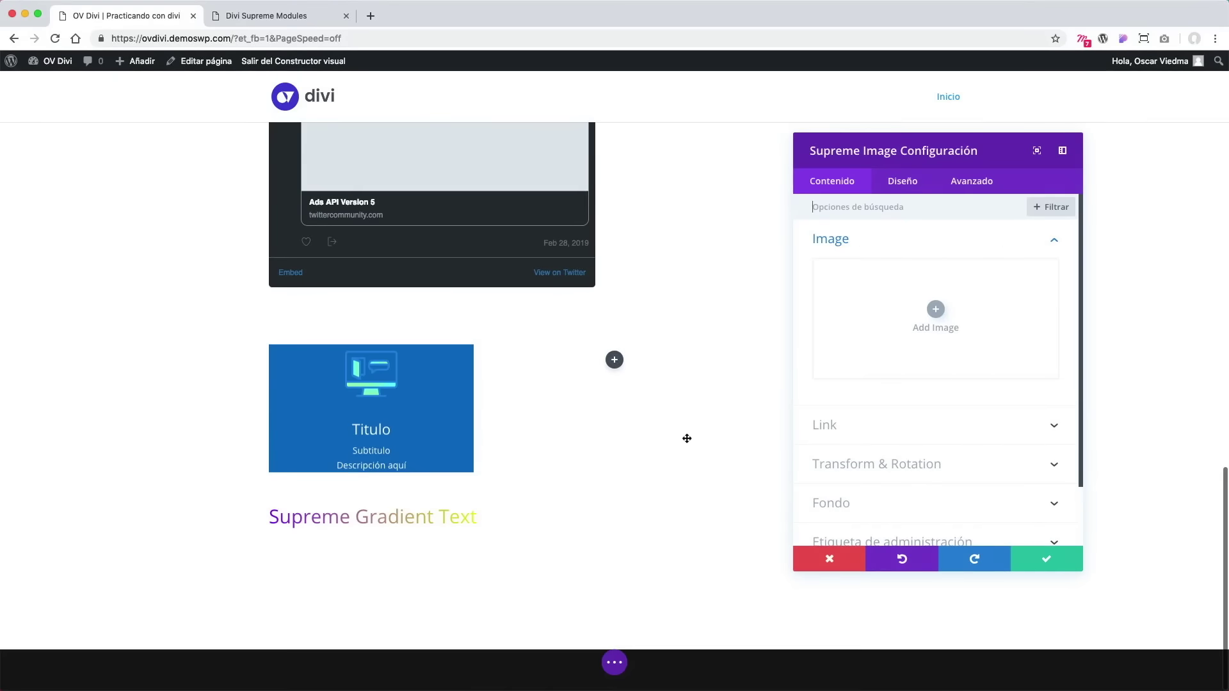
Load the black dog photo bfxh9gxqtcm.jpg from the media library into the Supreme Image module.
click(936, 311)
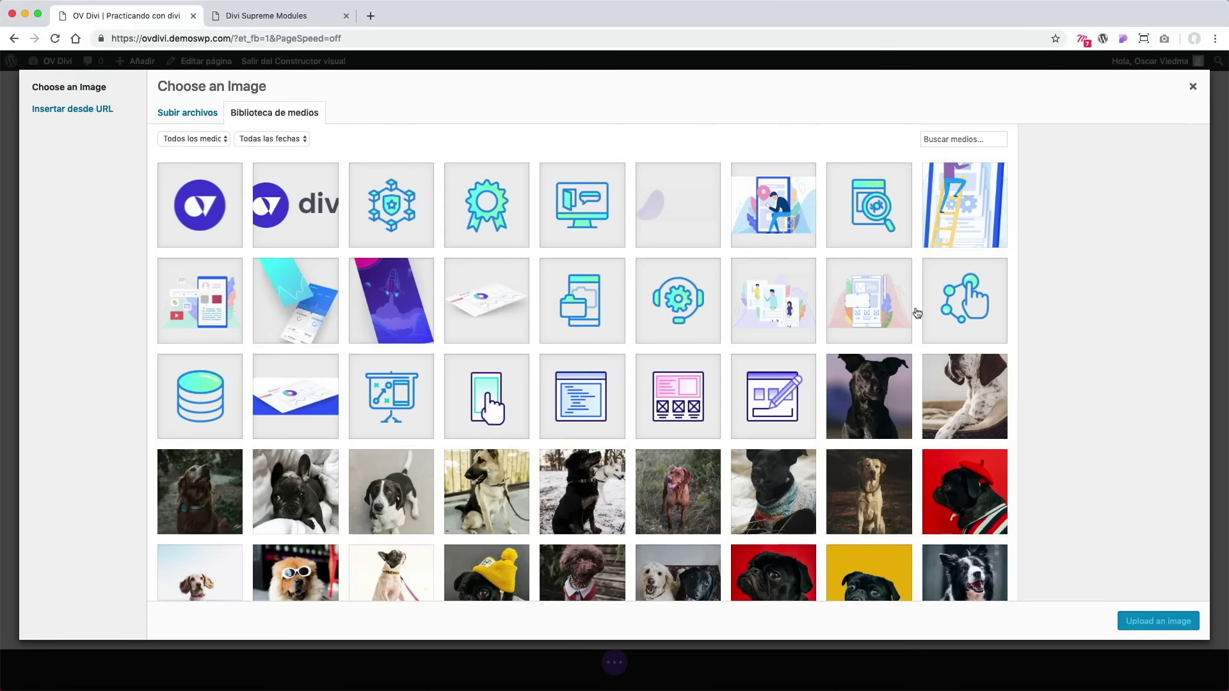
click(880, 395)
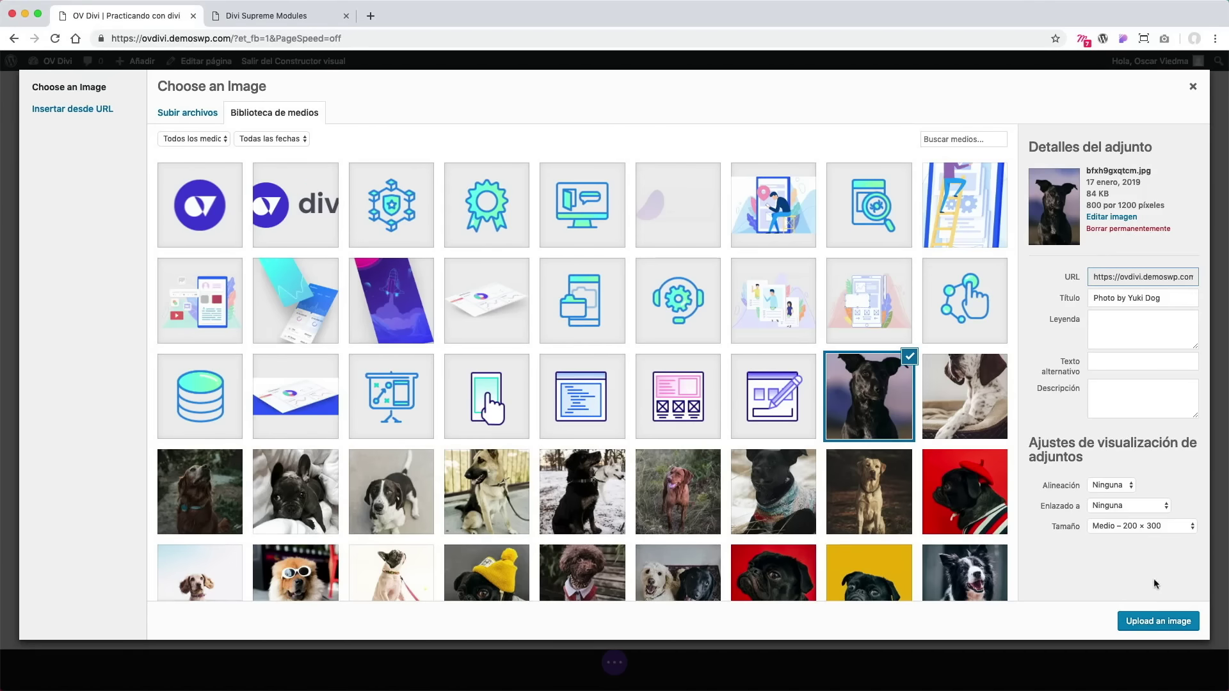
click(1158, 621)
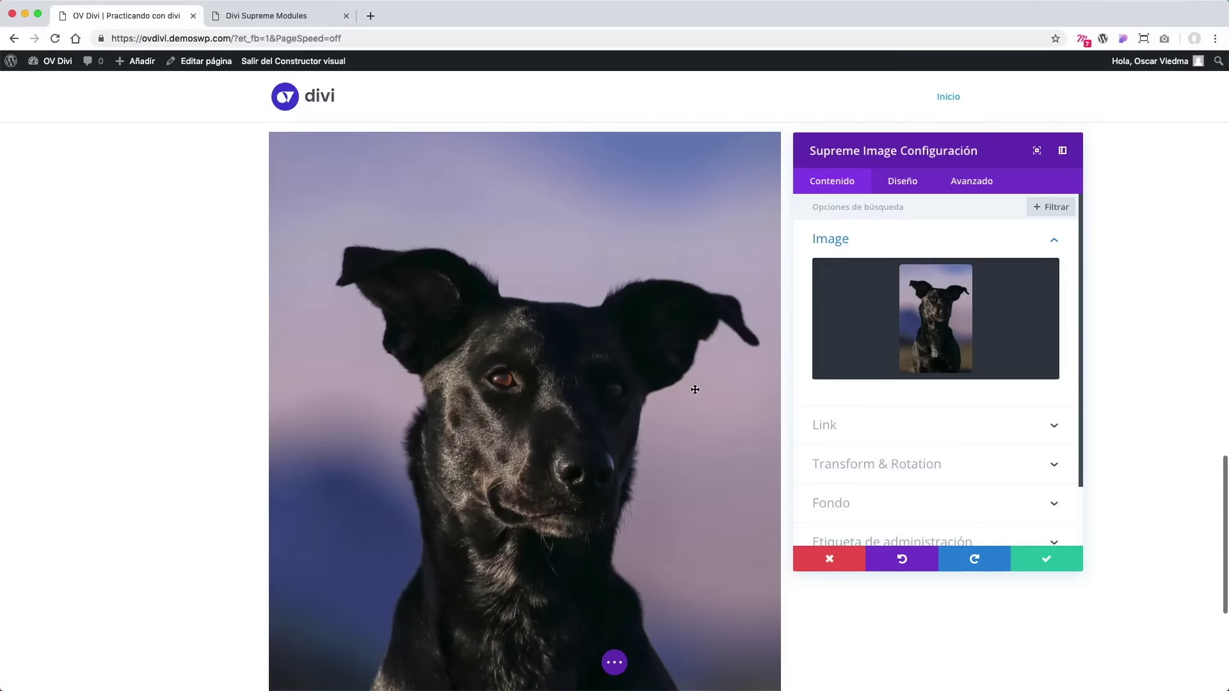
Set the Supreme Image module's width to 40% in its sizing options.
click(915, 184)
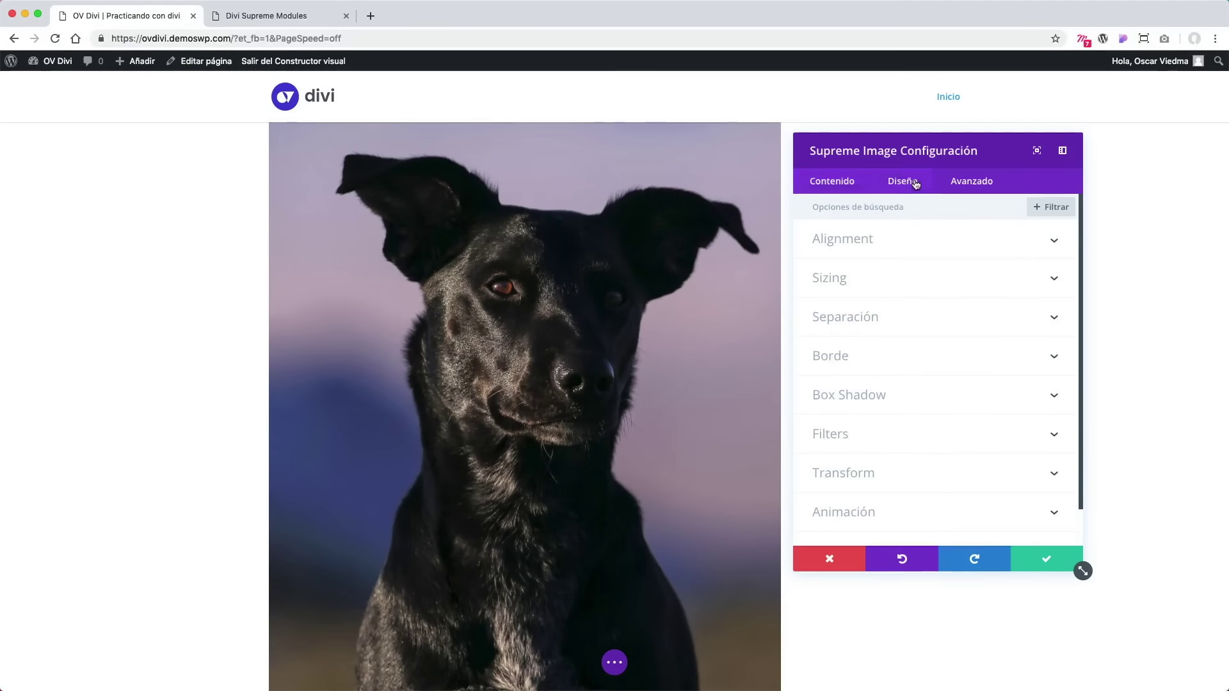
click(900, 278)
drag(964, 309, 877, 310)
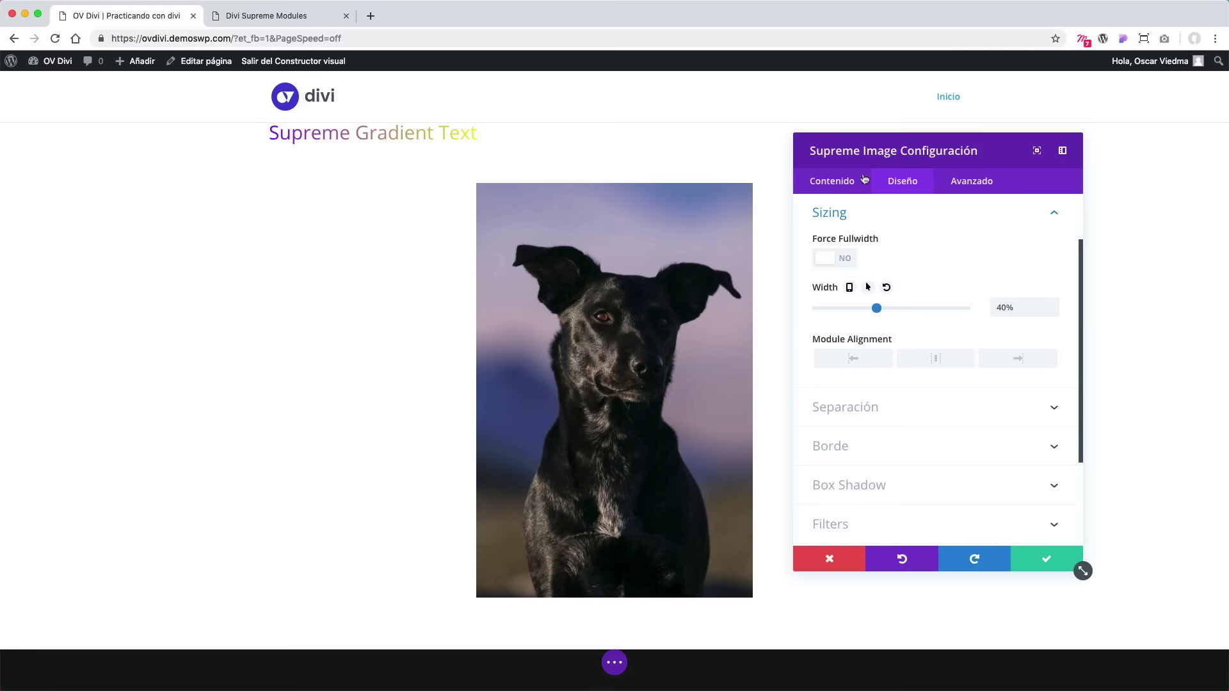
Transform the dog image with a 770px perspective and rotations of 20deg on Y, 10deg on X and -10deg on Z.
click(835, 181)
click(932, 250)
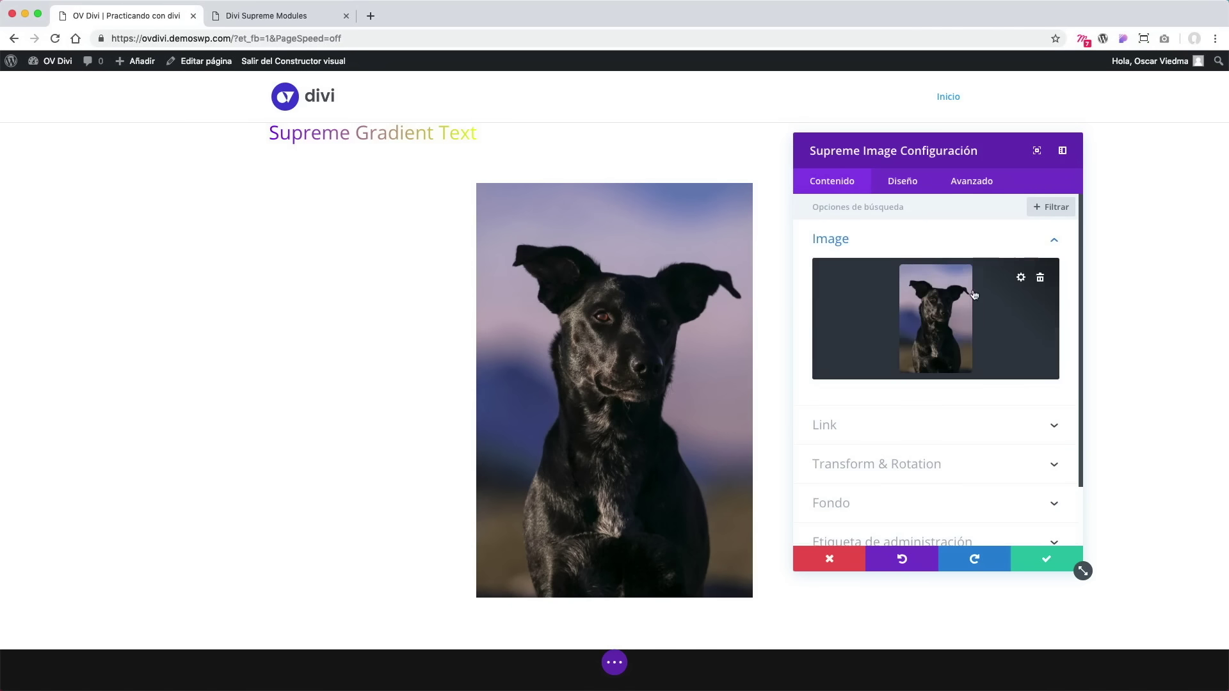
scroll(962, 428, down, 1)
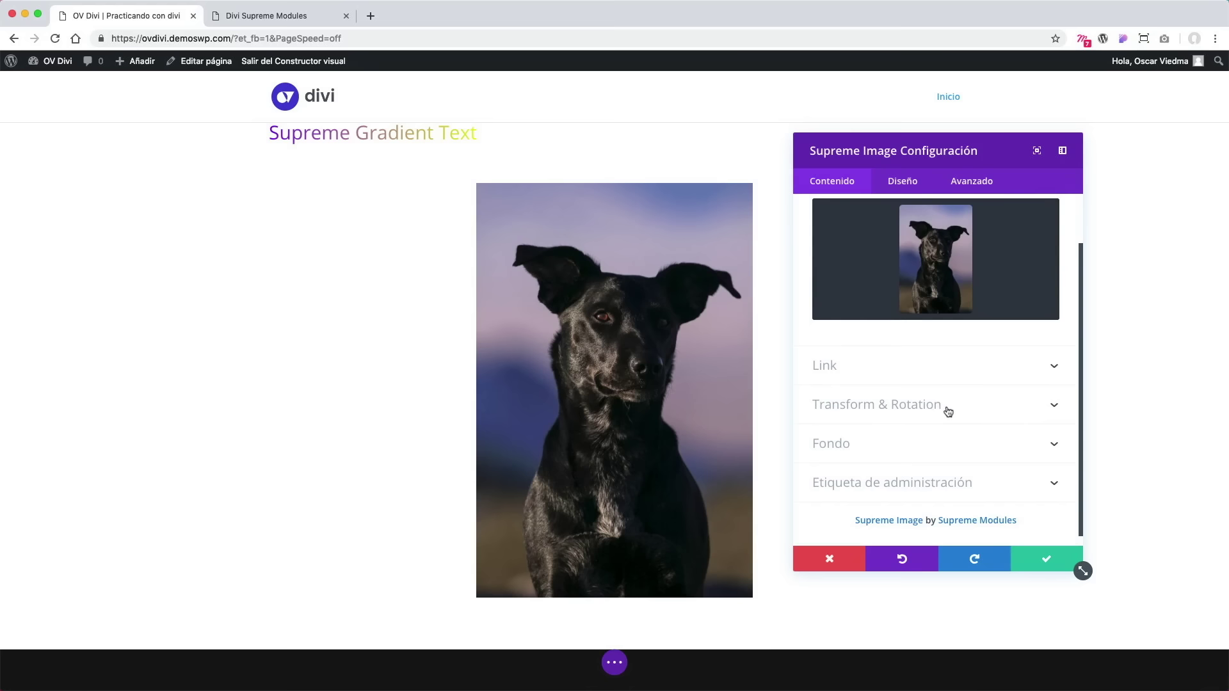
click(948, 411)
drag(890, 259, 859, 265)
drag(891, 310, 907, 313)
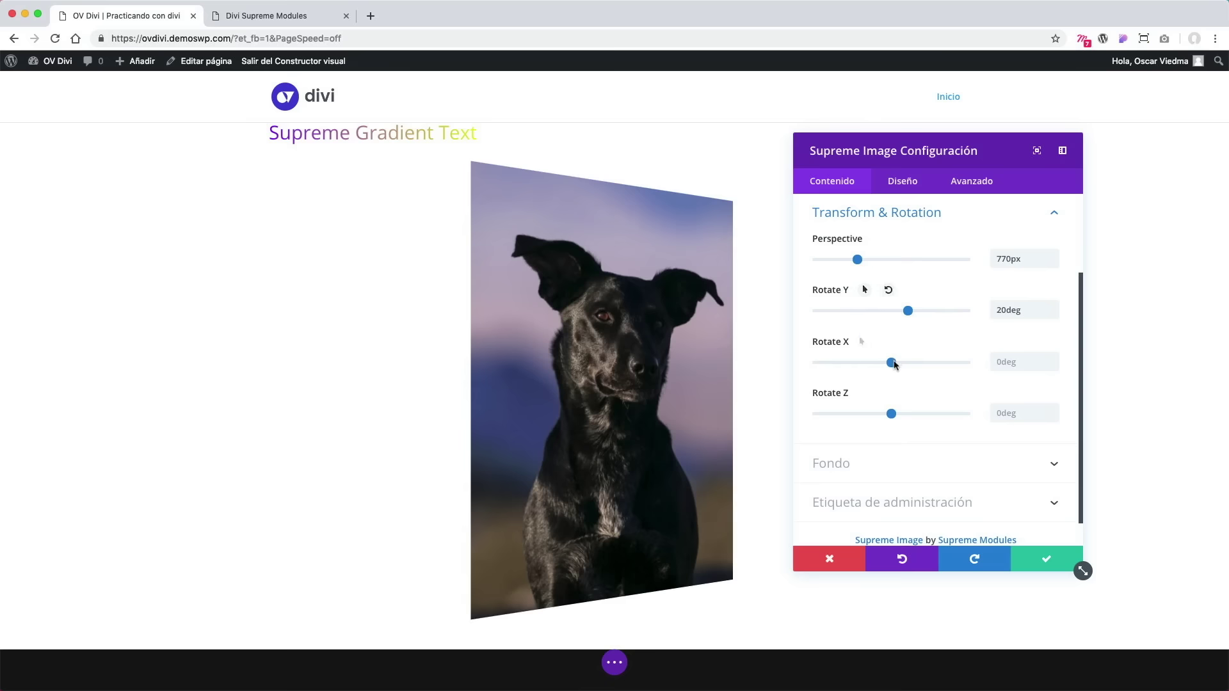
drag(892, 363, 903, 365)
drag(901, 414, 884, 415)
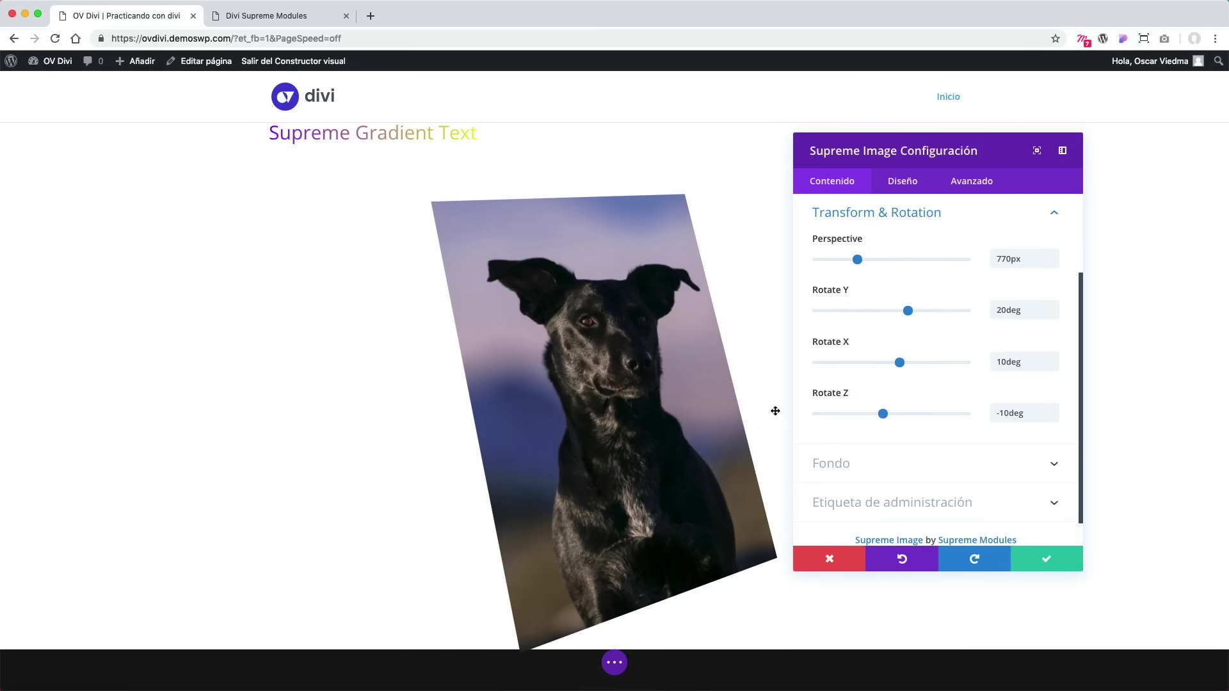
scroll(954, 333, up, 2)
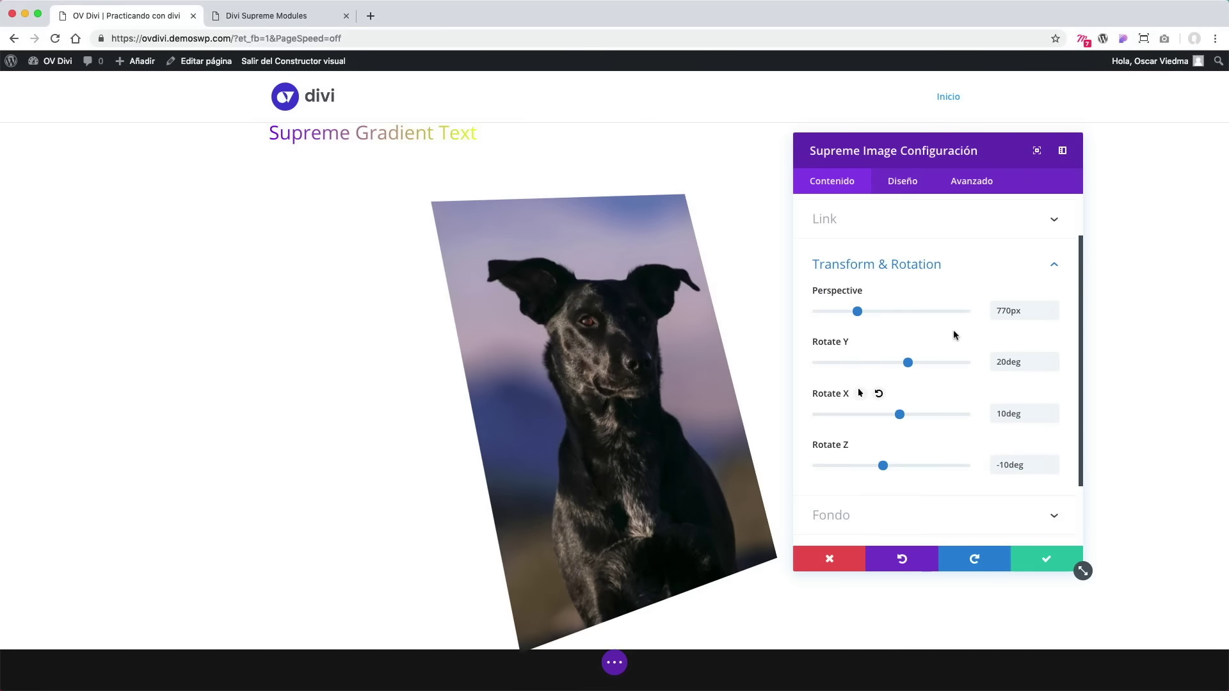
scroll(954, 335, down, 2)
Apply the first box shadow preset, a soft shadow around all sides, to the Supreme Image module.
click(925, 465)
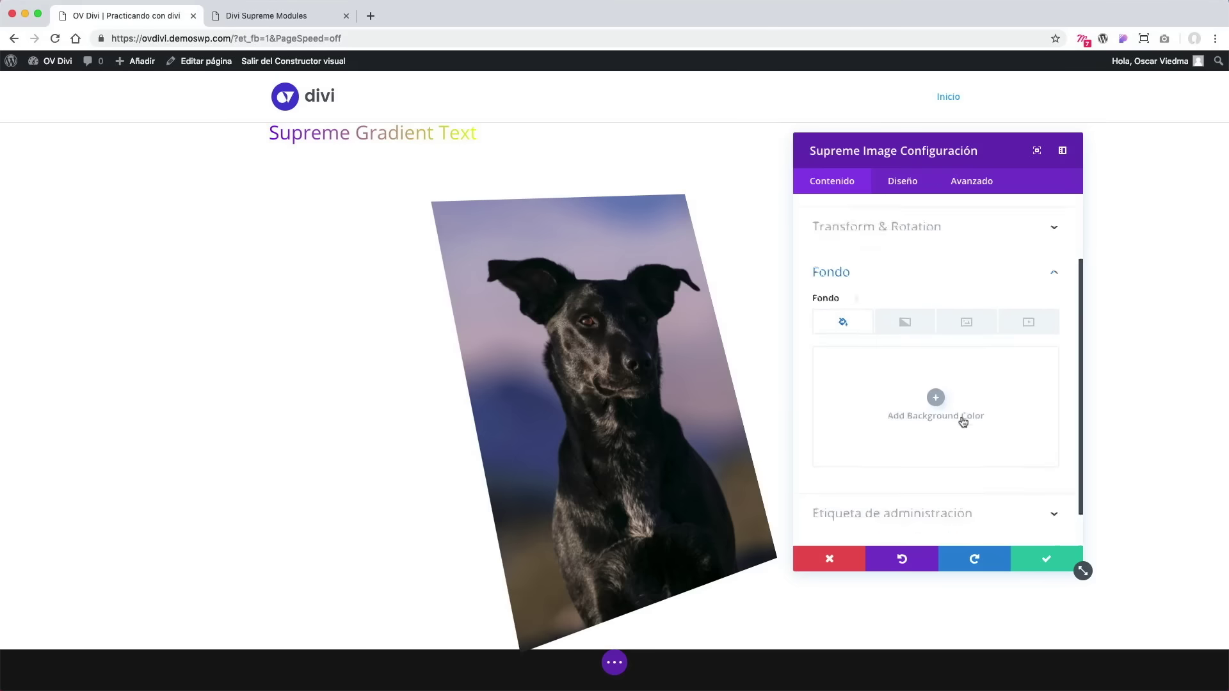
scroll(963, 410, up, 3)
click(965, 380)
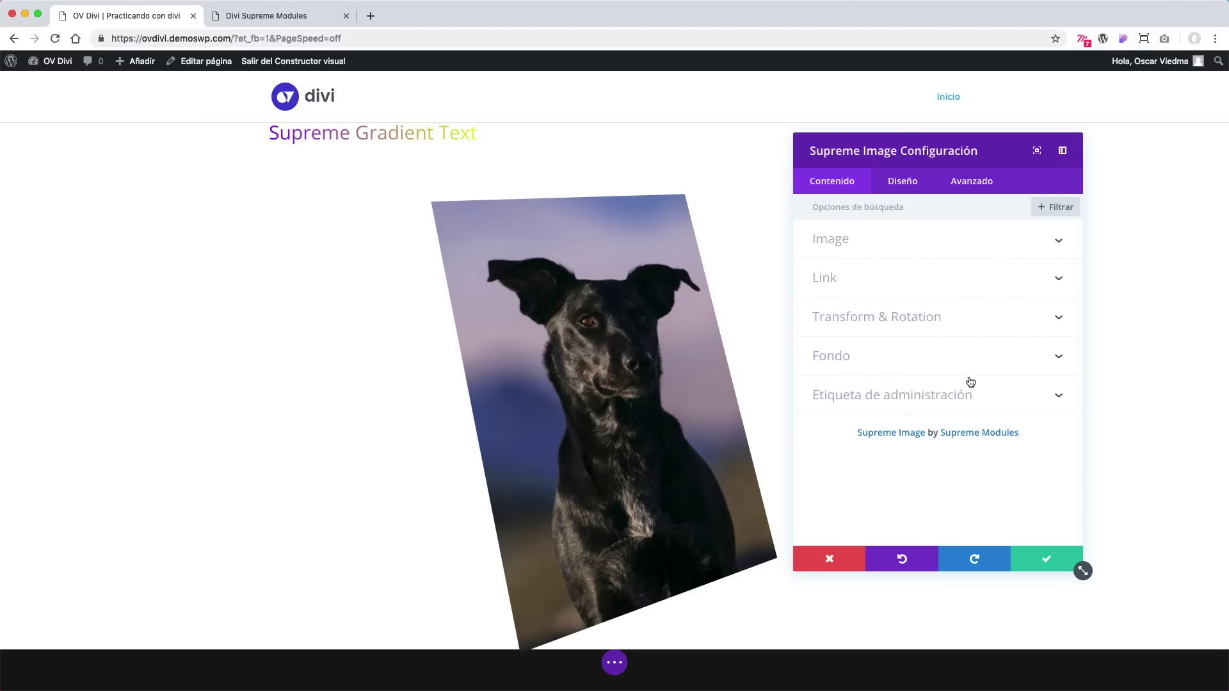
click(920, 194)
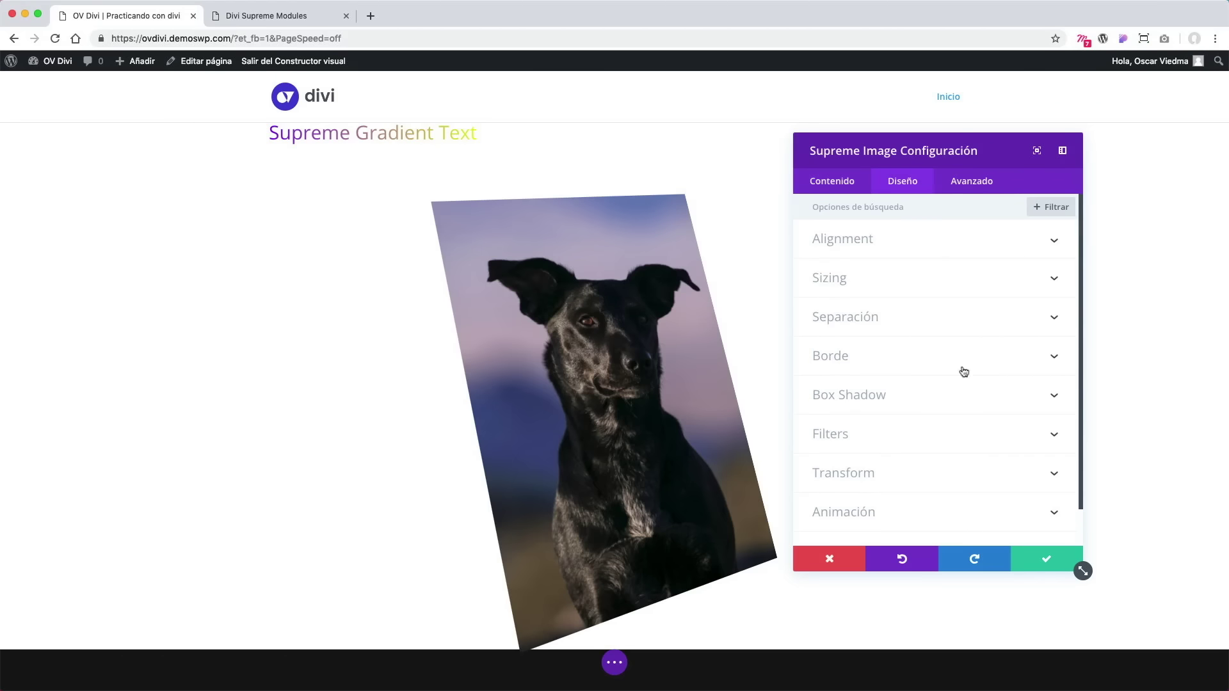
click(915, 394)
click(912, 297)
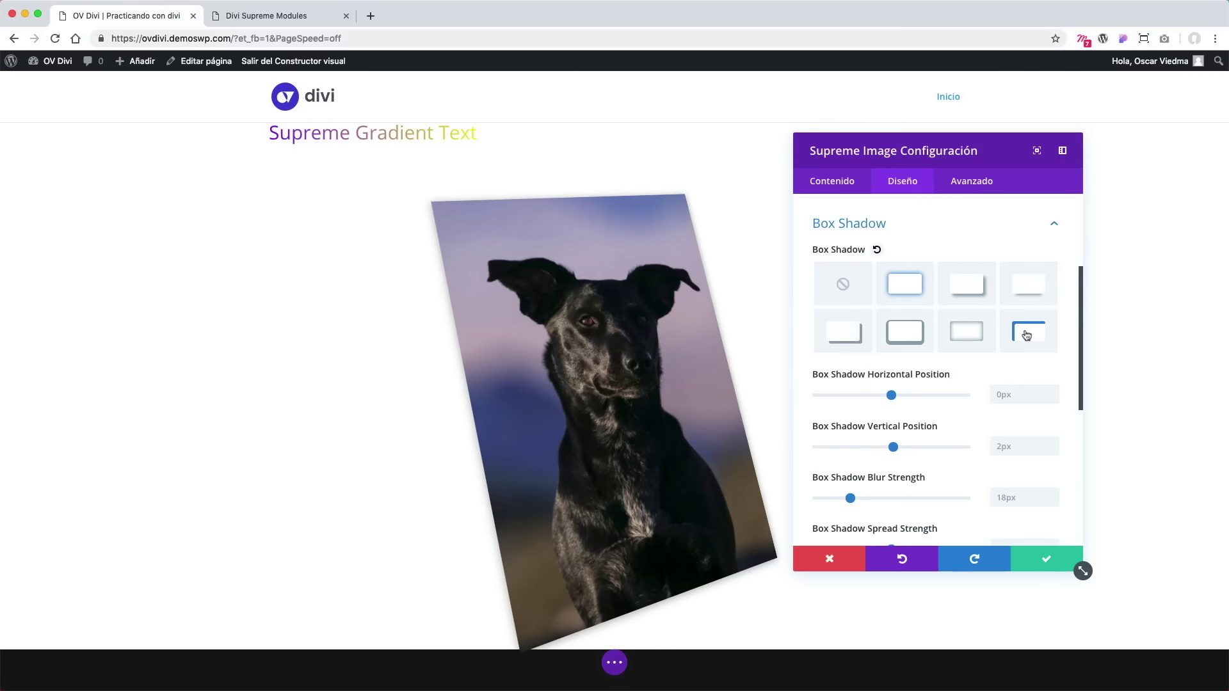
click(1027, 291)
click(905, 288)
scroll(952, 346, down, 3)
scroll(953, 356, down, 4)
scroll(952, 340, up, 8)
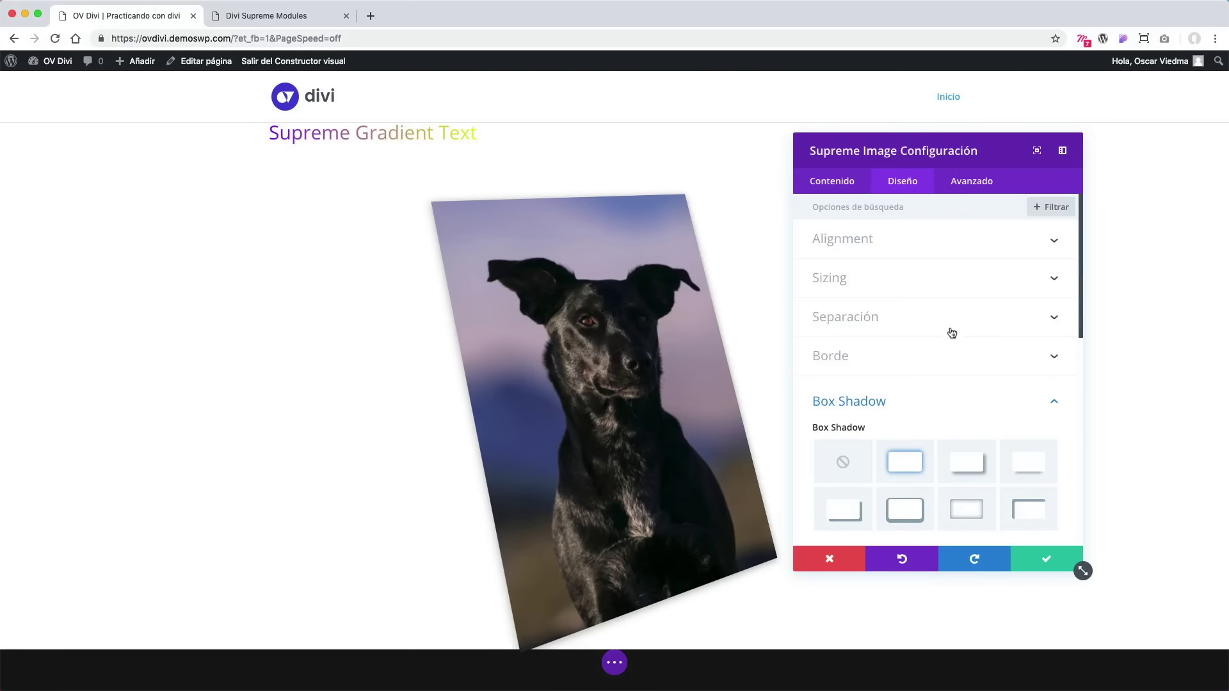
Review the dog image's perspective and rotation settings, and save the Supreme Image module.
click(832, 184)
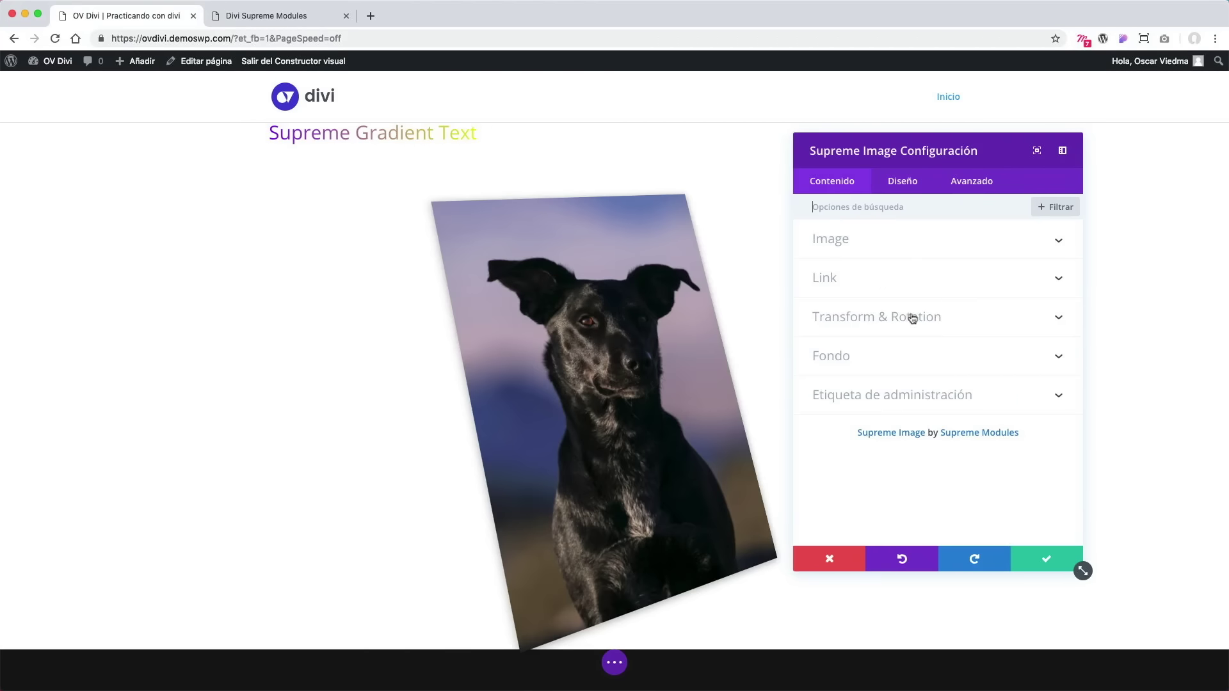
click(1034, 319)
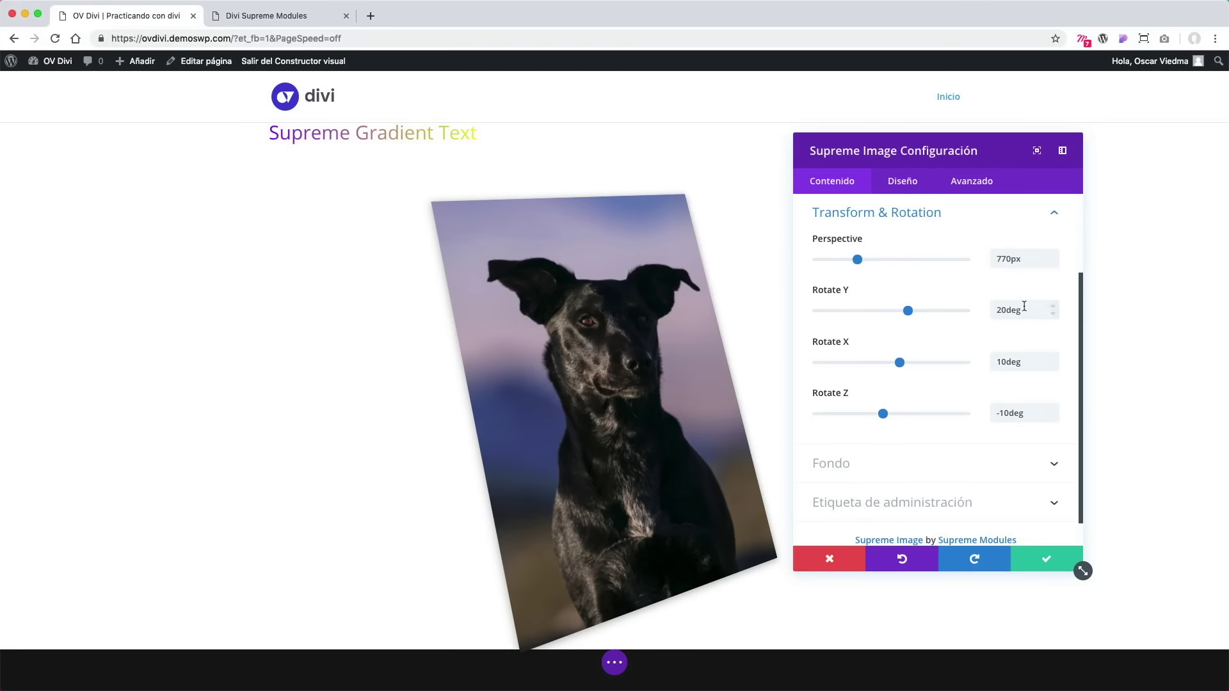
click(1035, 223)
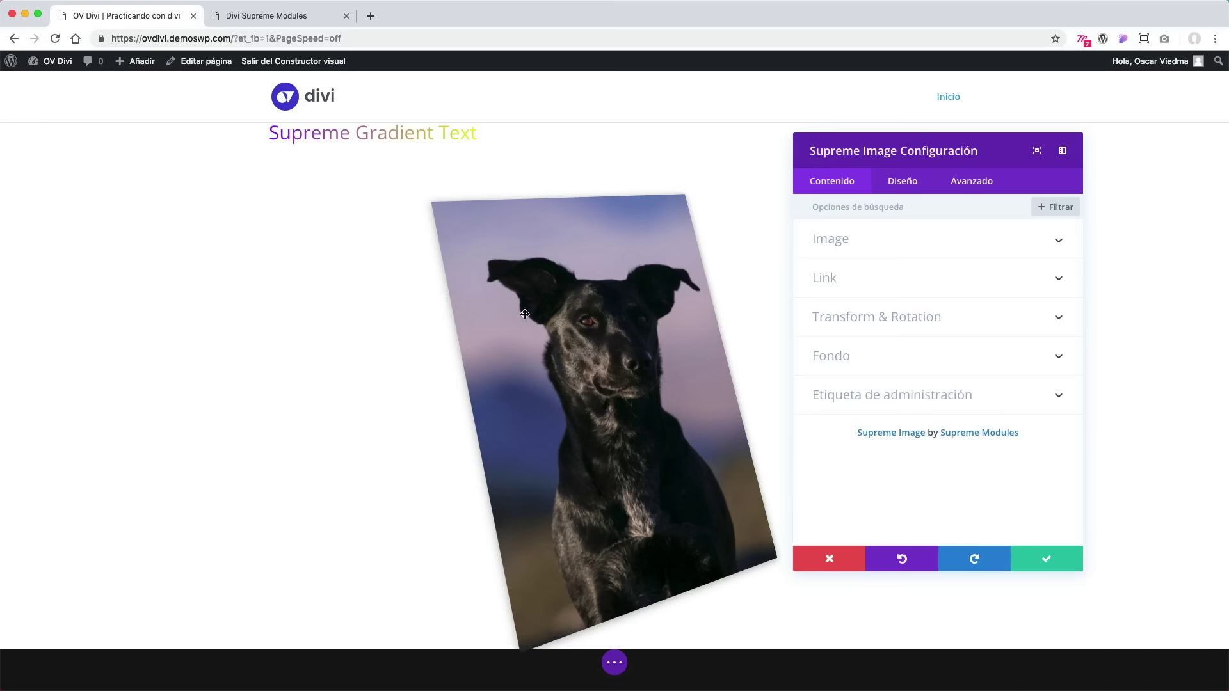
click(959, 322)
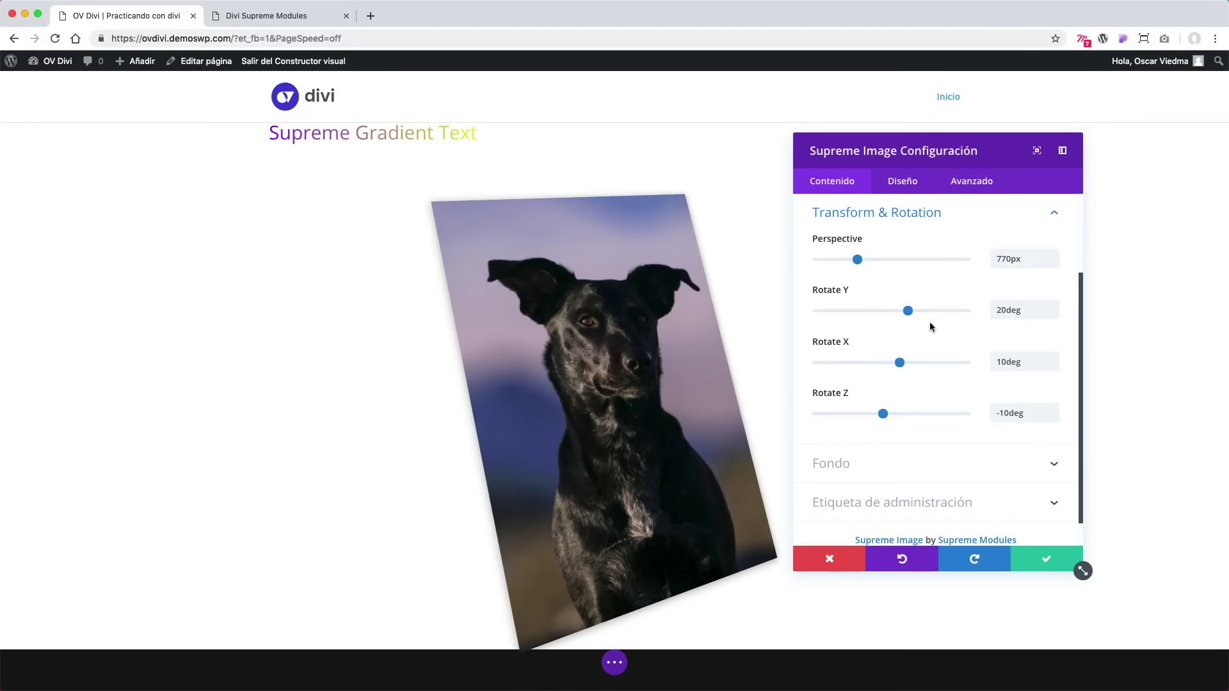
click(1038, 562)
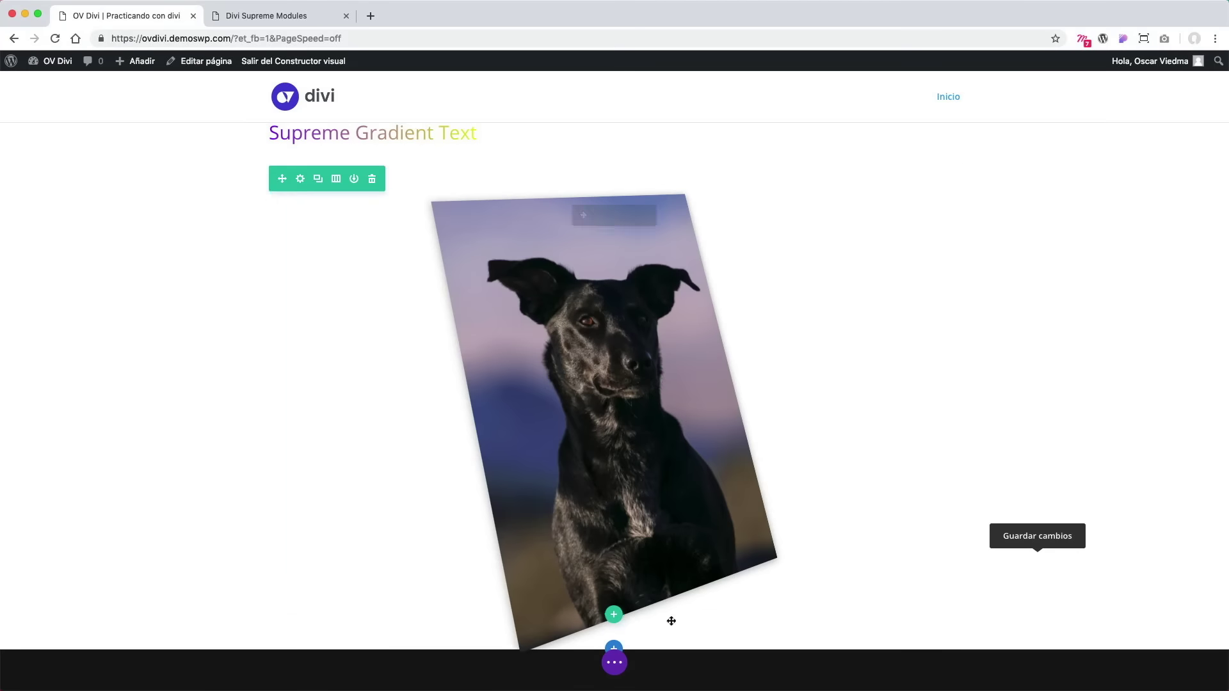
Add a single-column row below the dog image and insert a Supreme Menu module in it.
click(615, 616)
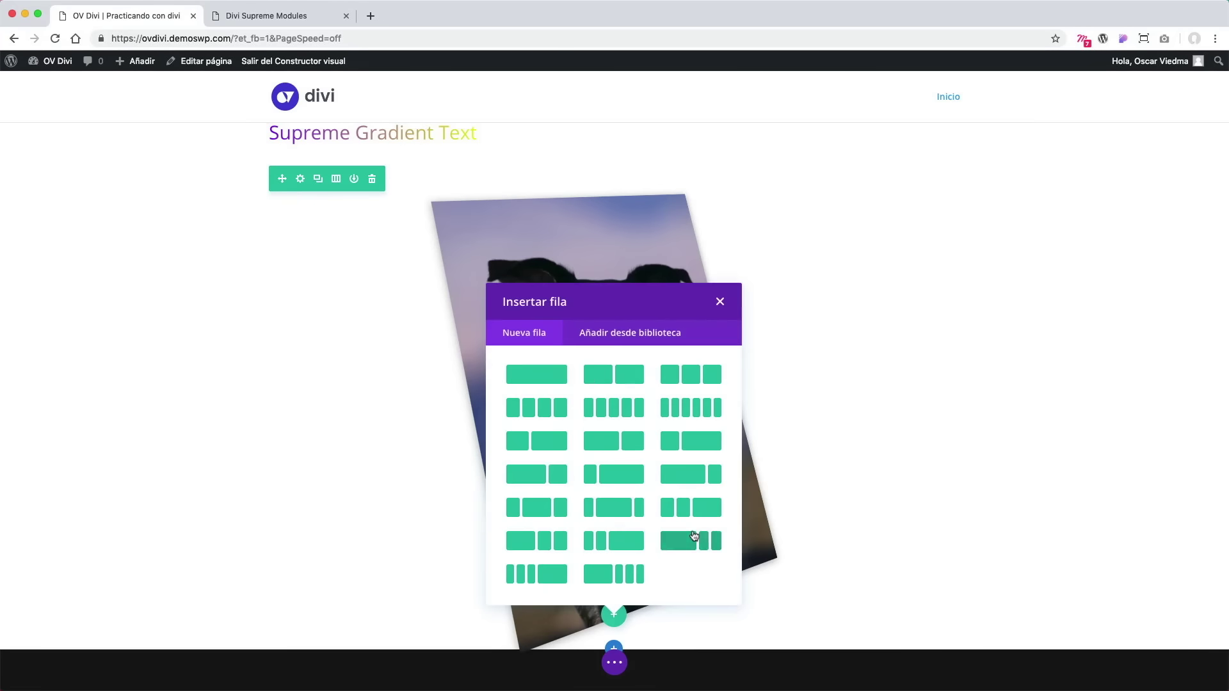
click(553, 377)
scroll(698, 448, down, 10)
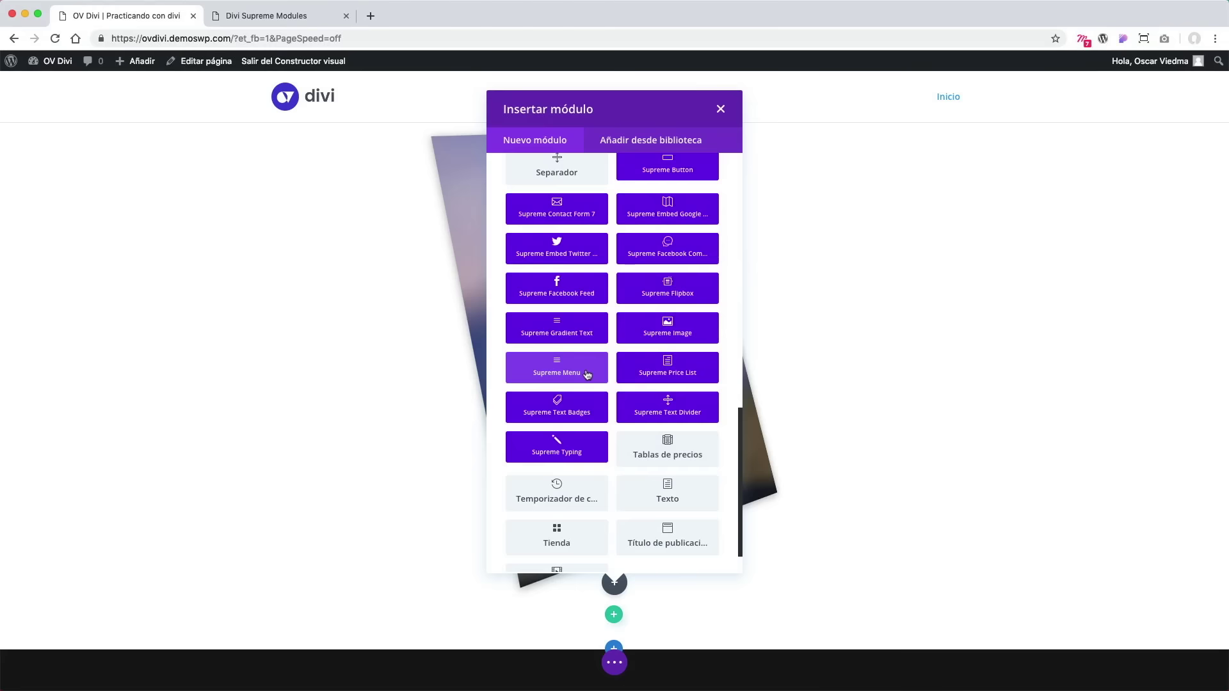
click(583, 374)
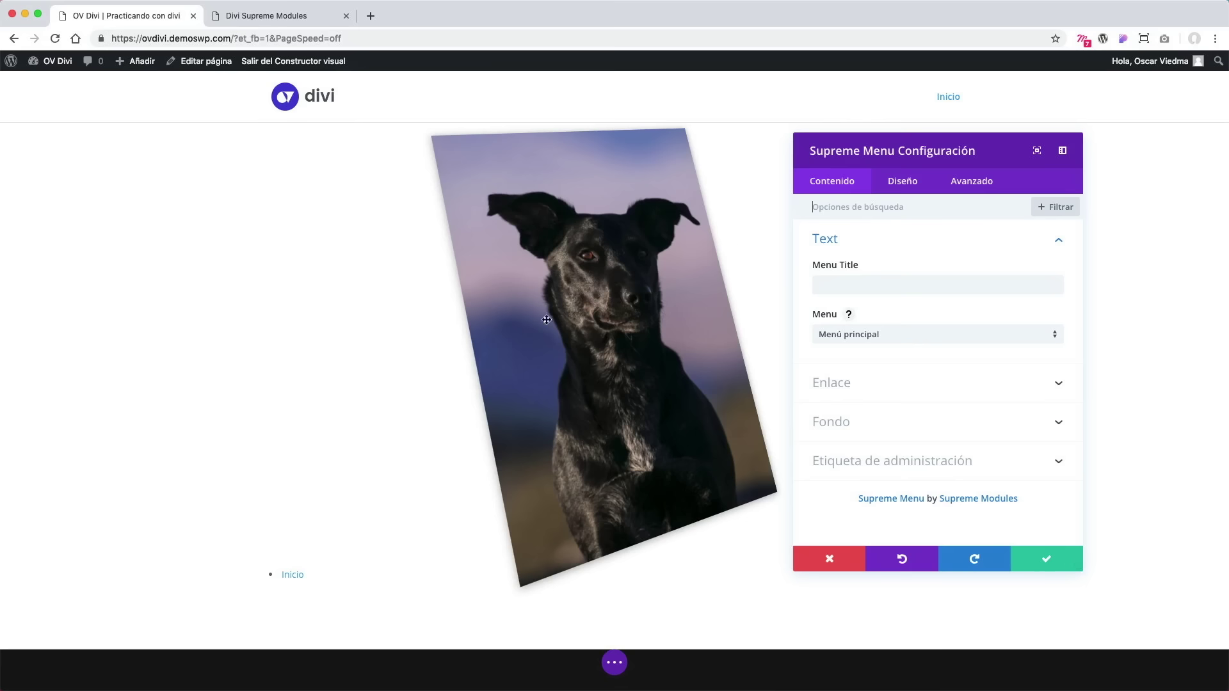
Select Menú principal as the menu to display and set the menu title to "Menu titulo".
click(908, 334)
click(896, 371)
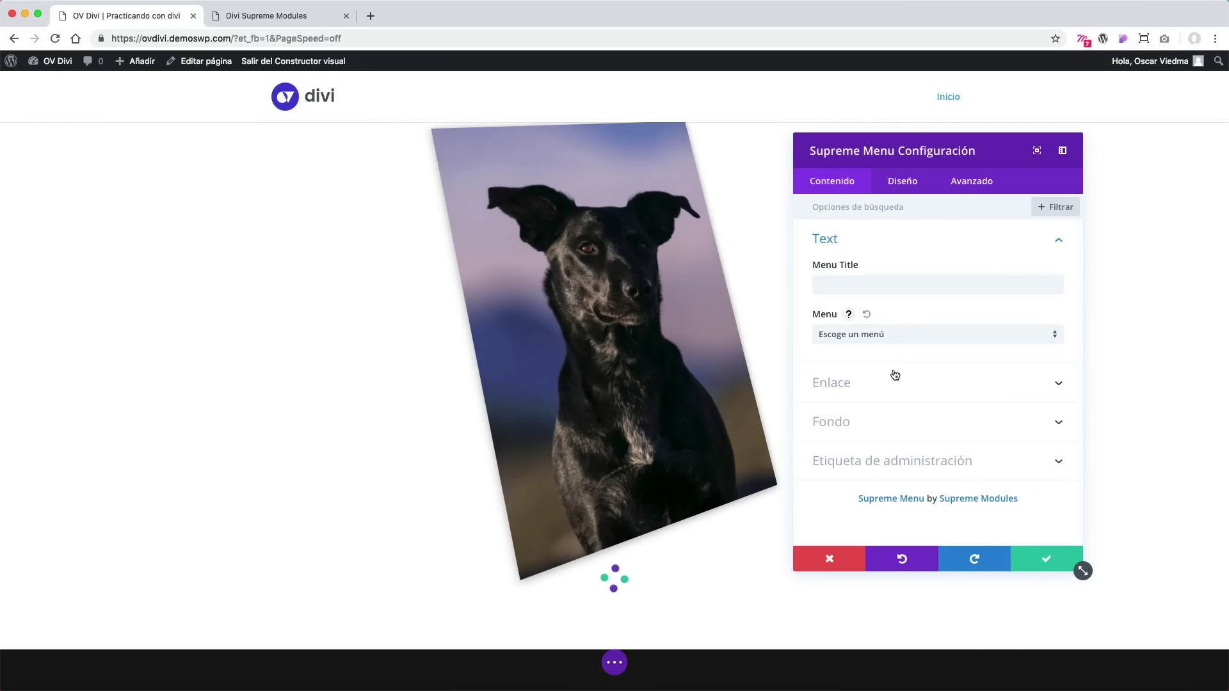
click(891, 339)
click(890, 348)
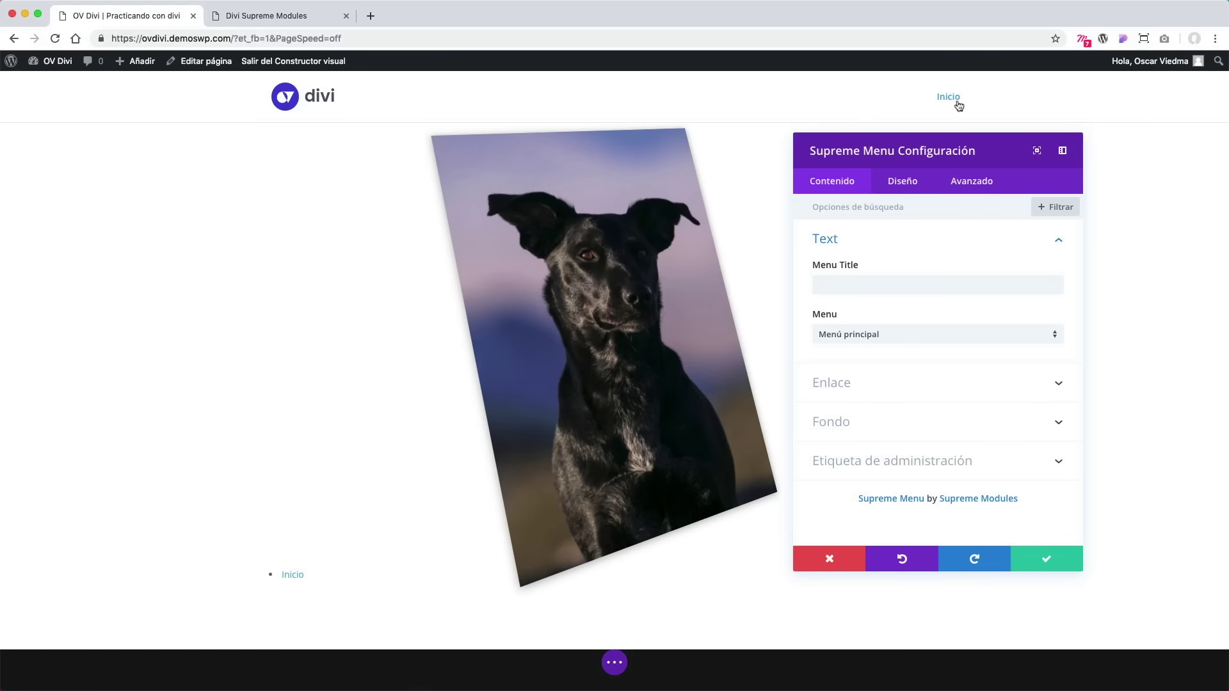
click(869, 289)
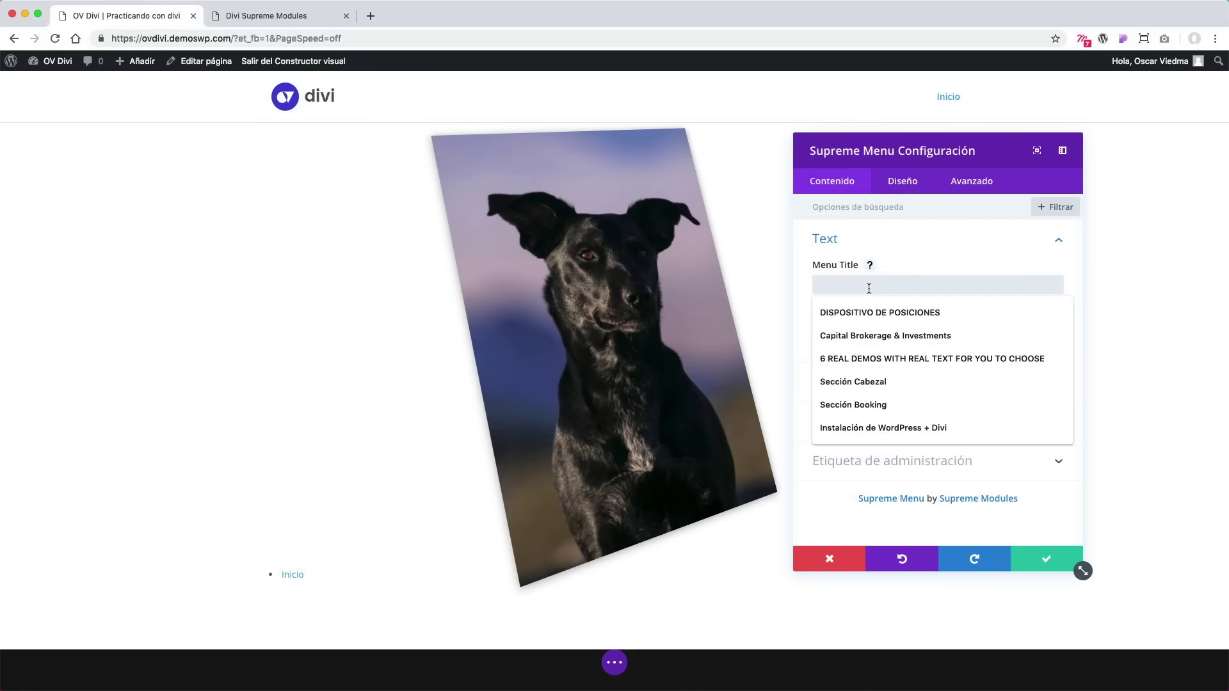
text(Menu titulo)
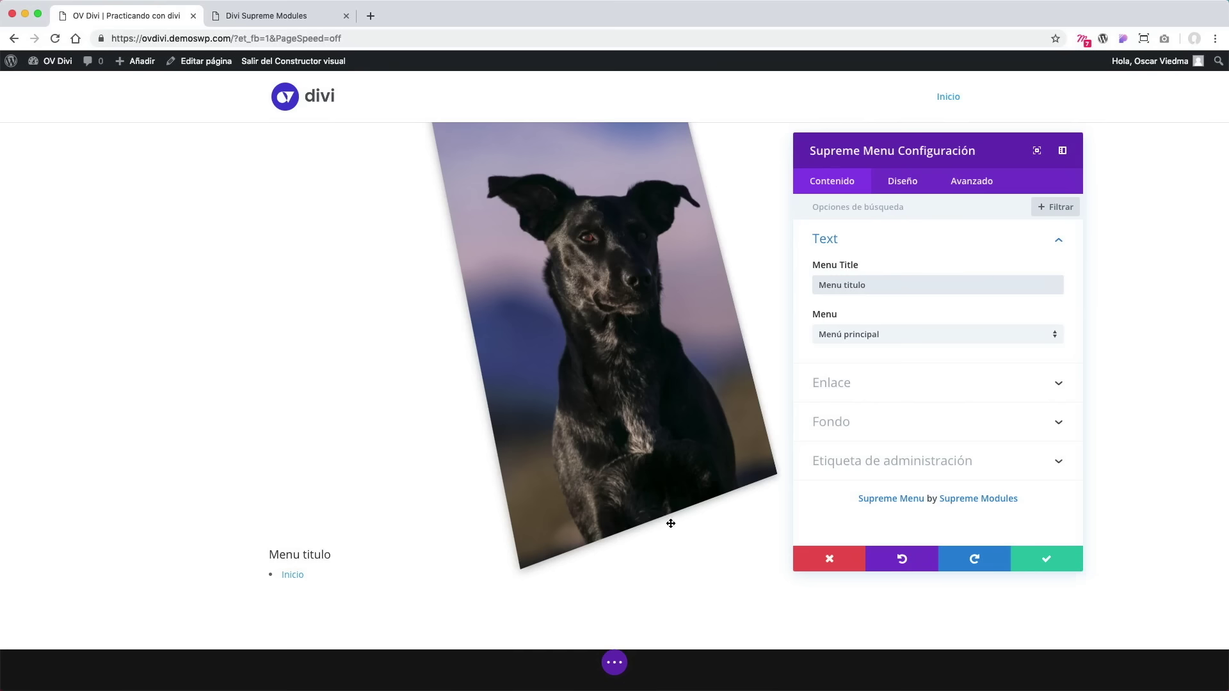
Check the Supreme Menu module's link, background and admin label options.
click(971, 387)
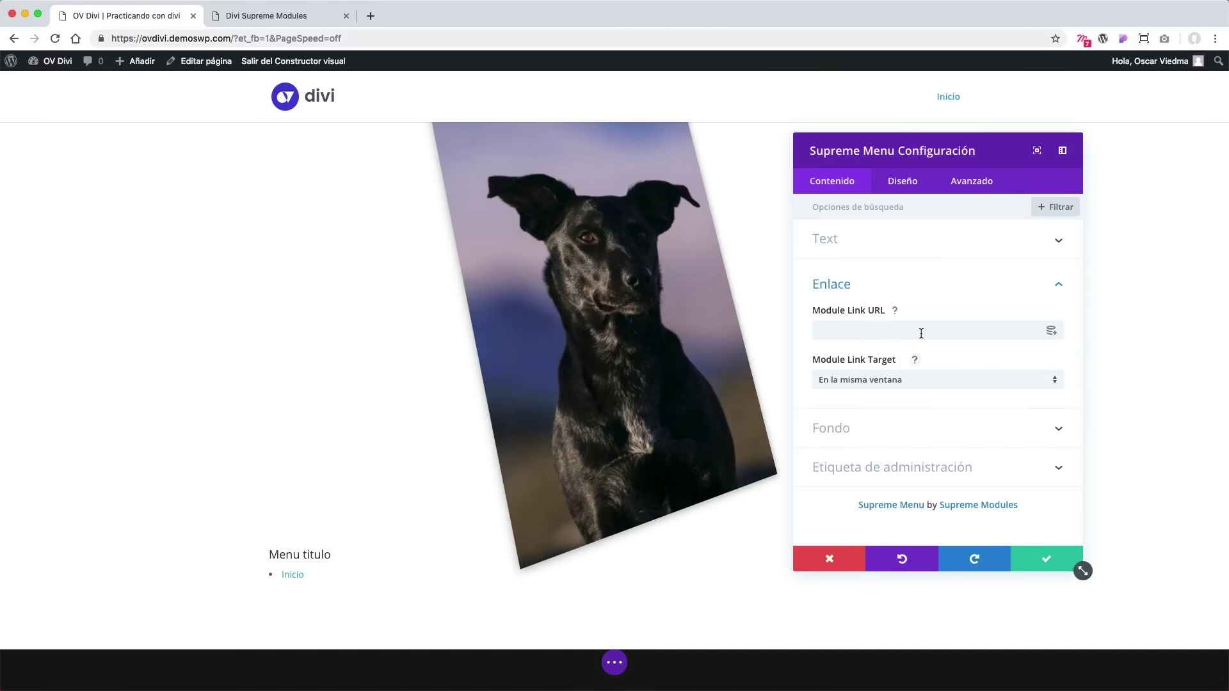
click(920, 426)
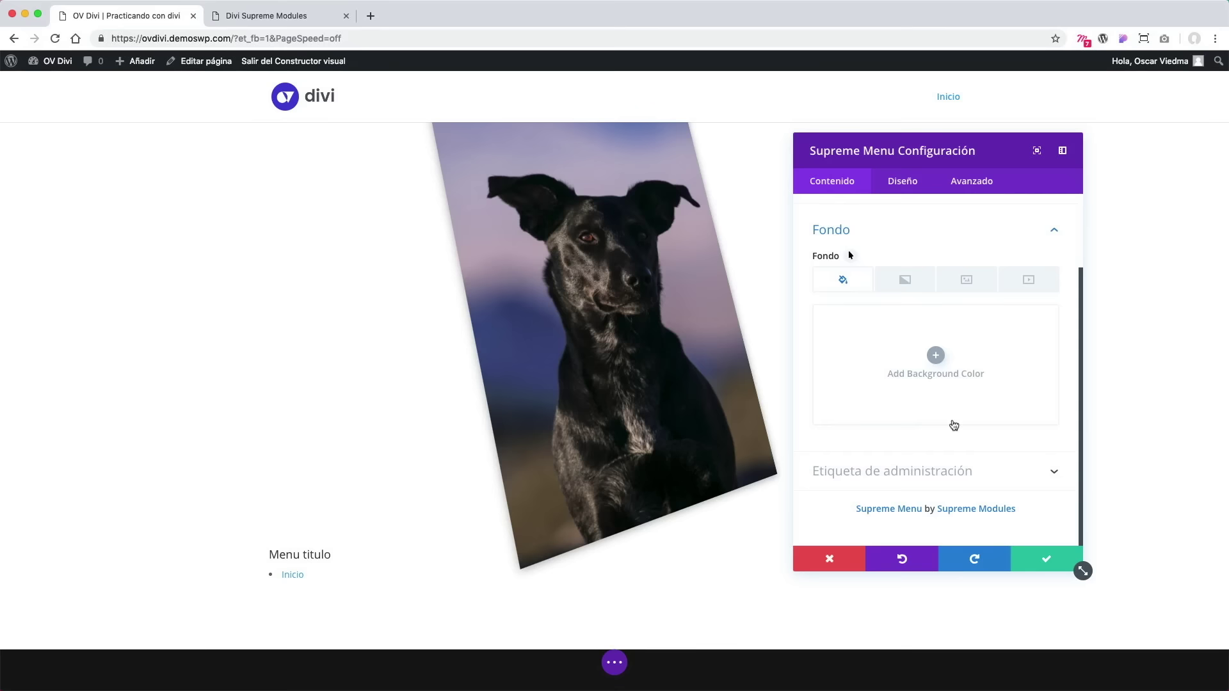
click(975, 471)
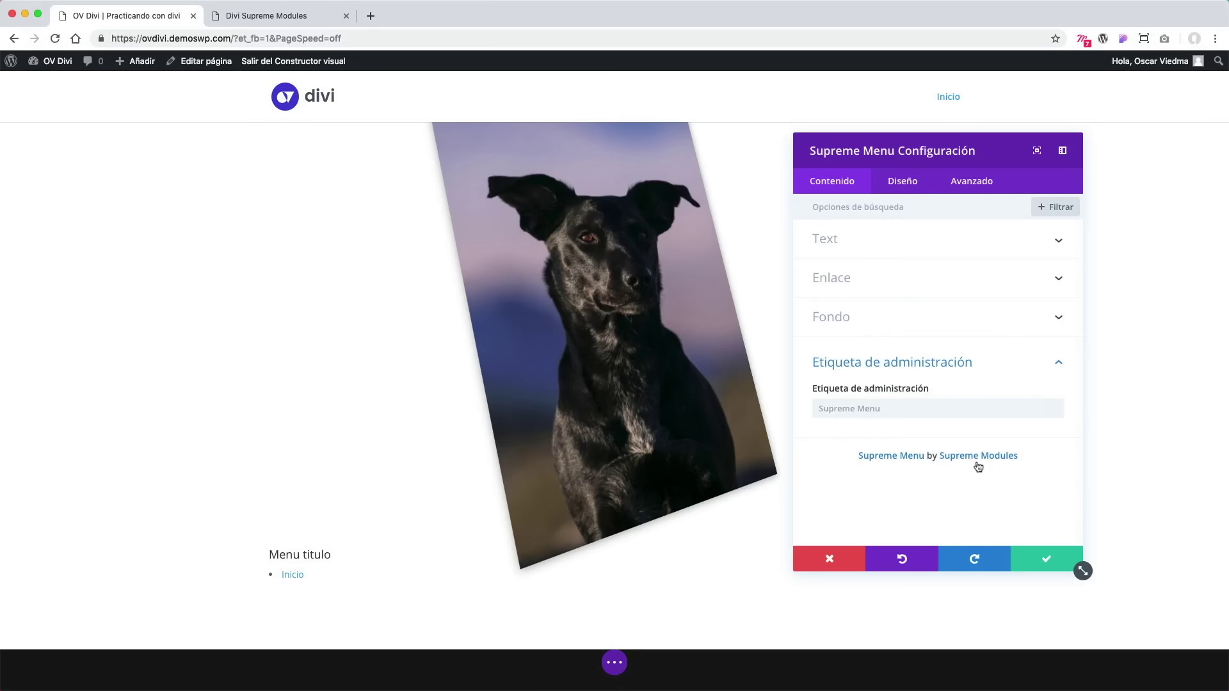
click(946, 365)
Try the Circle, Decimal, Square and None list style types for the menu, and return to Disc.
click(903, 184)
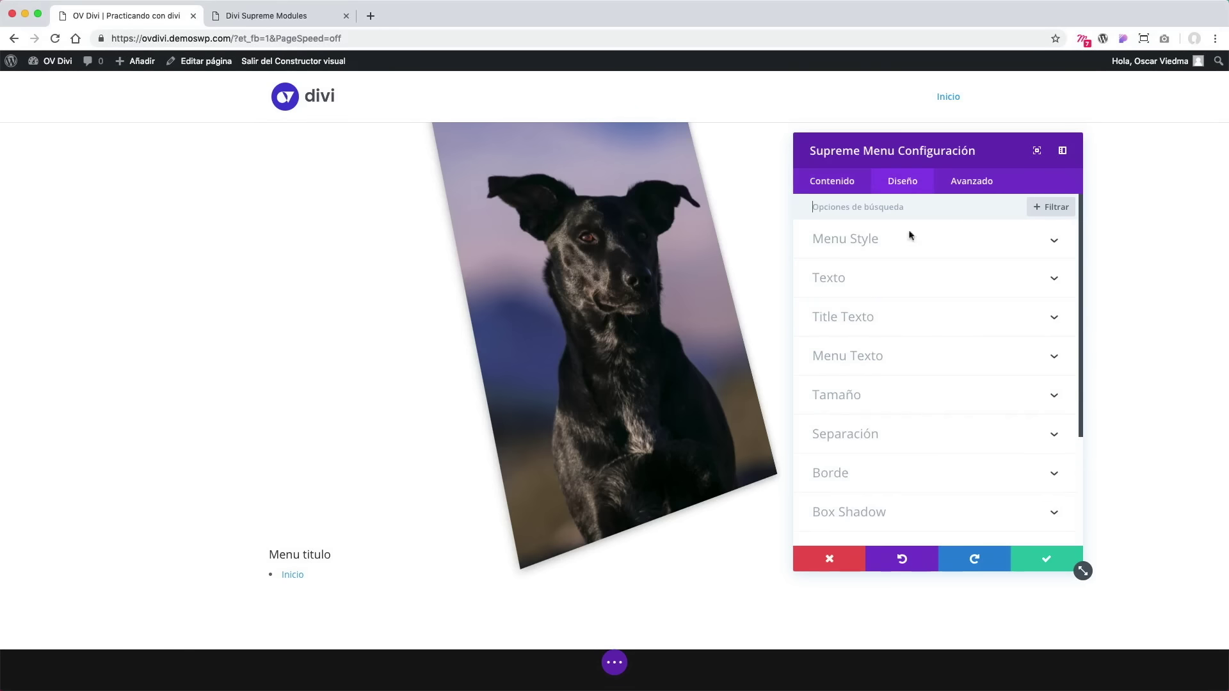
click(914, 241)
click(914, 284)
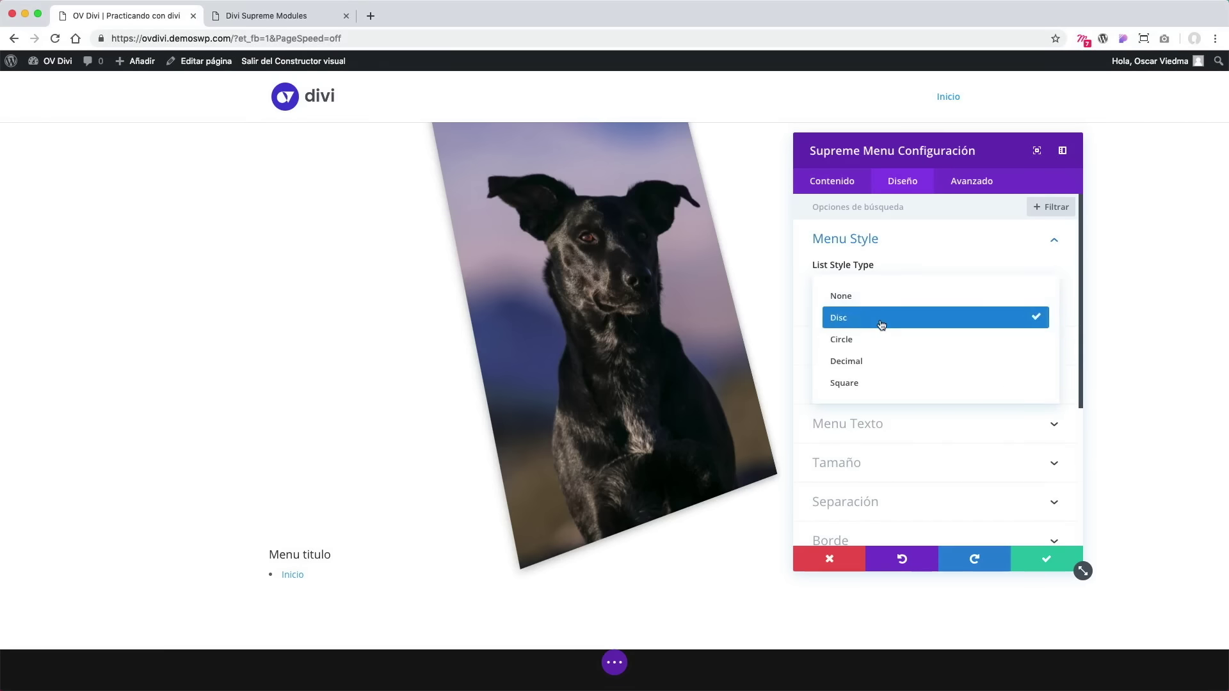
click(887, 342)
click(900, 286)
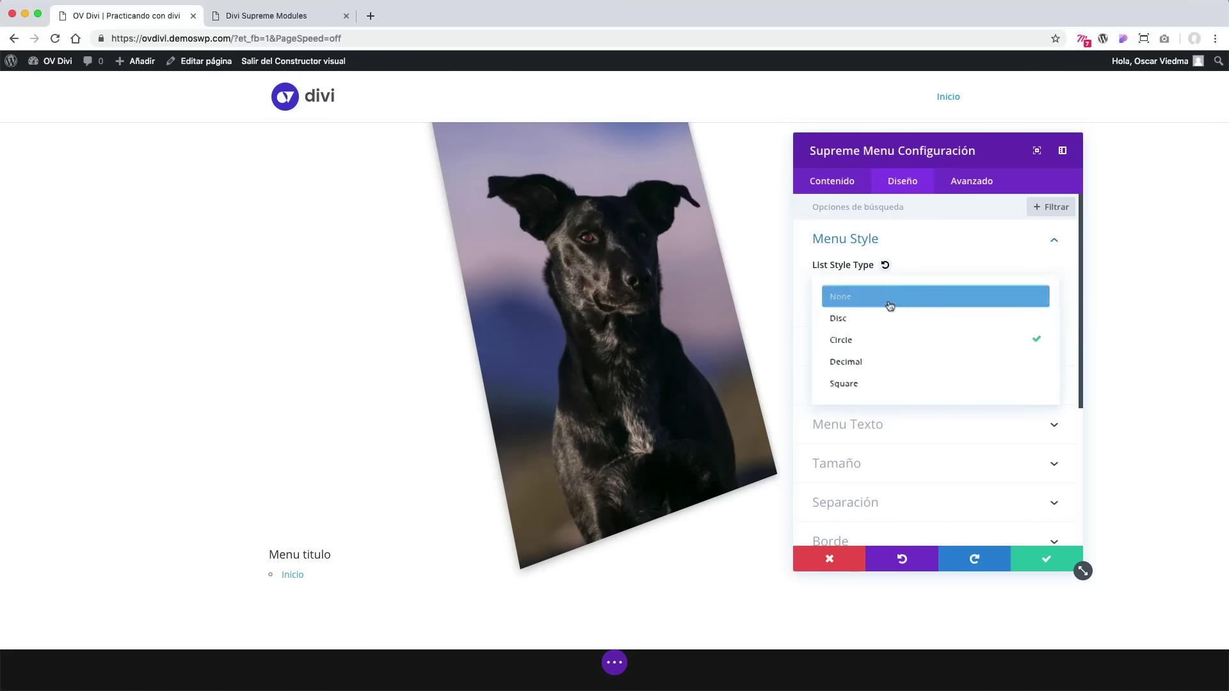
click(876, 362)
click(884, 289)
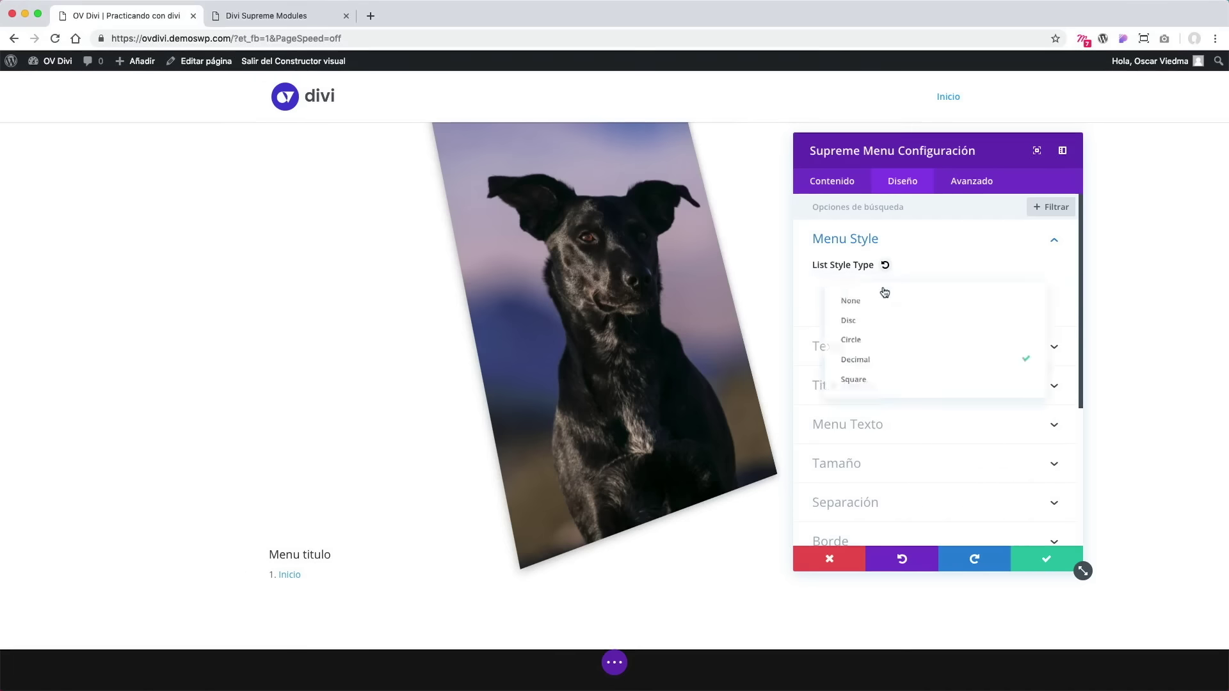
click(872, 382)
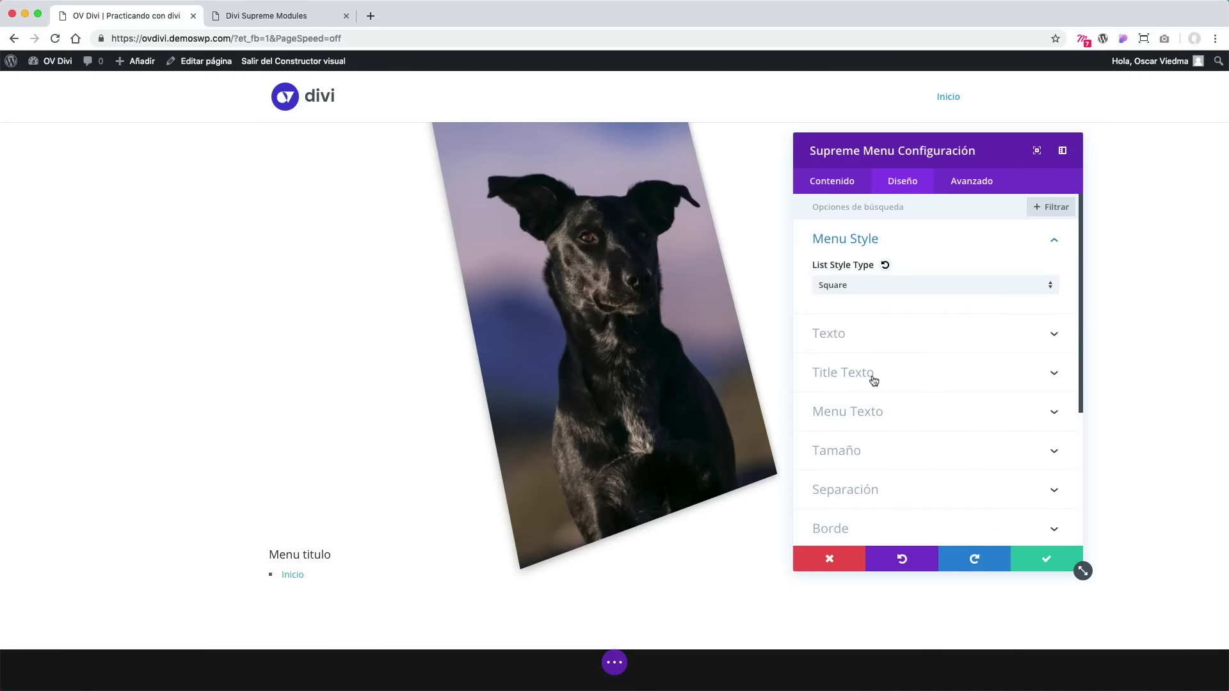
click(883, 293)
click(878, 296)
click(889, 289)
click(873, 314)
Try centring the Supreme Menu module's text, and return it to left alignment.
click(909, 334)
click(919, 266)
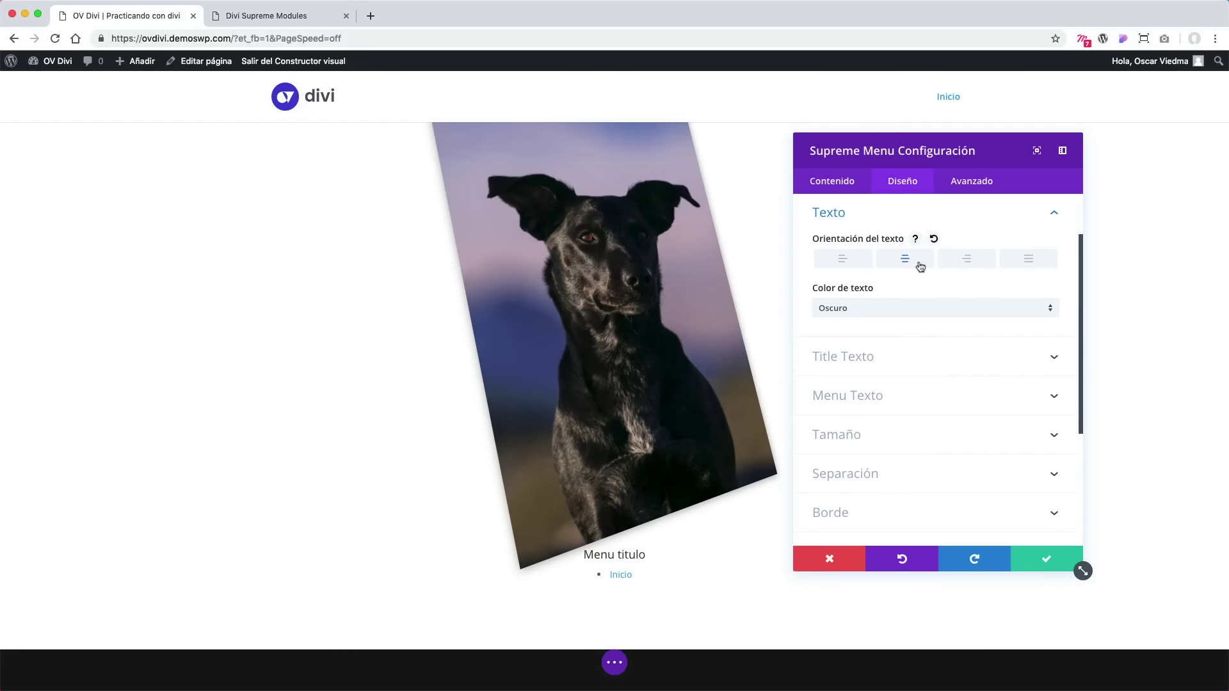
click(867, 264)
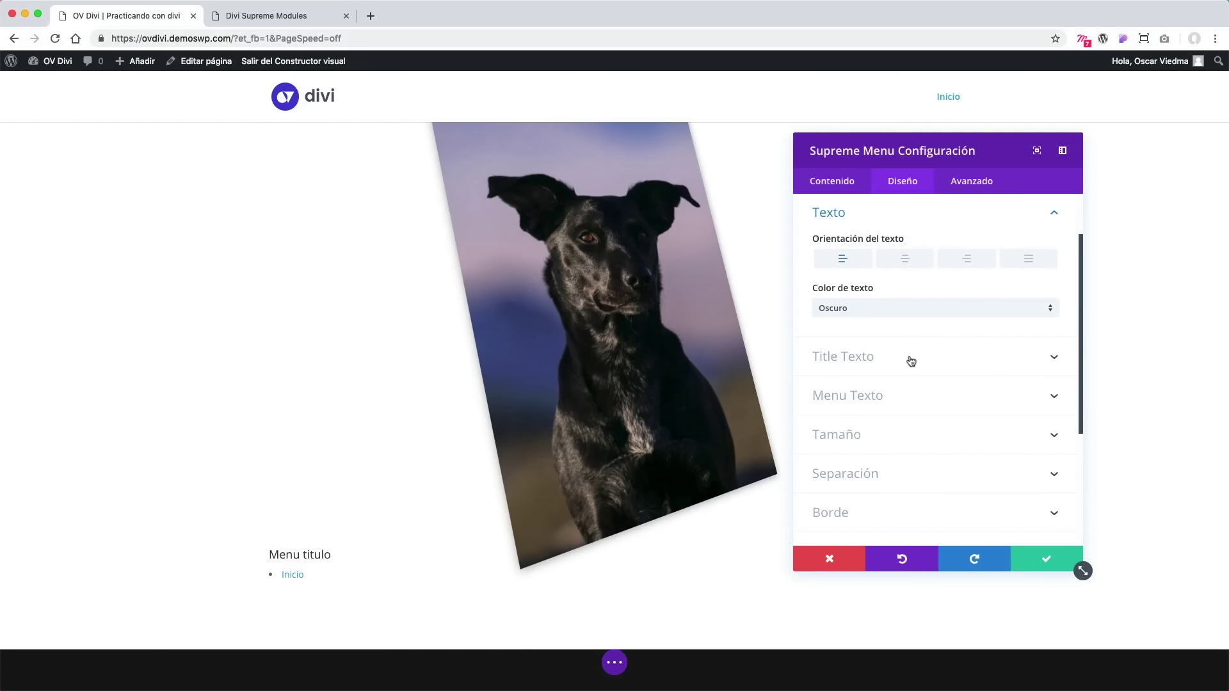
Set the menu link colour to red and check the remaining menu text options.
click(955, 396)
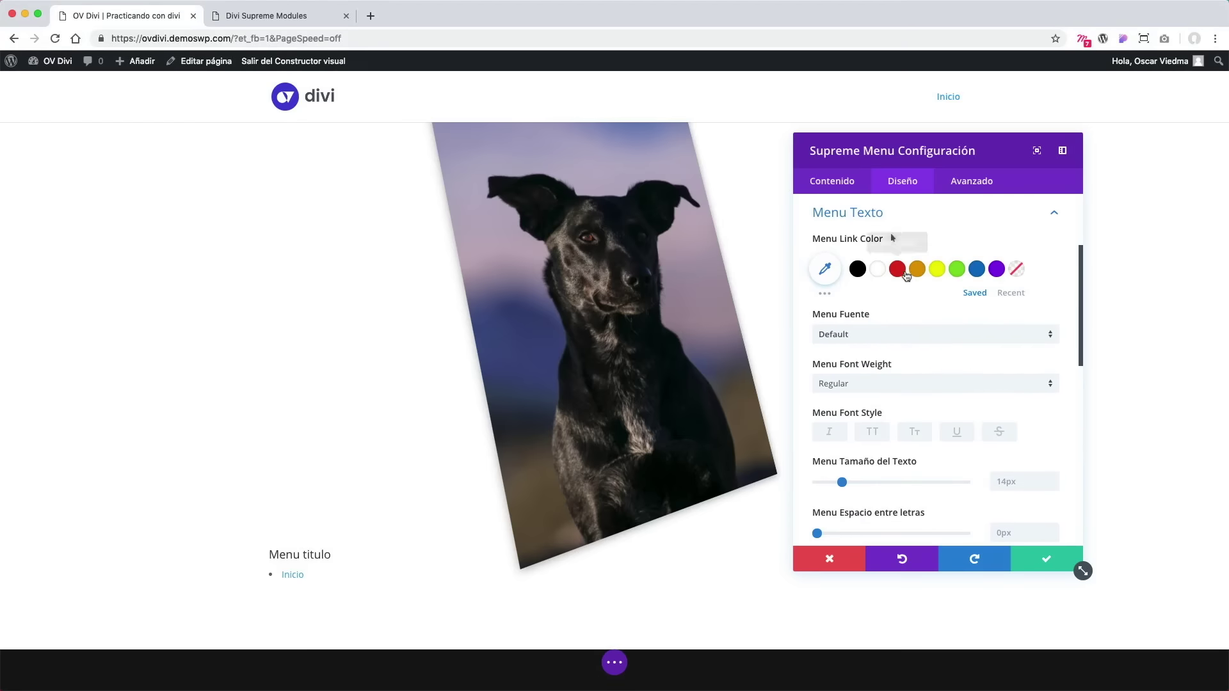
click(904, 272)
scroll(973, 365, down, 5)
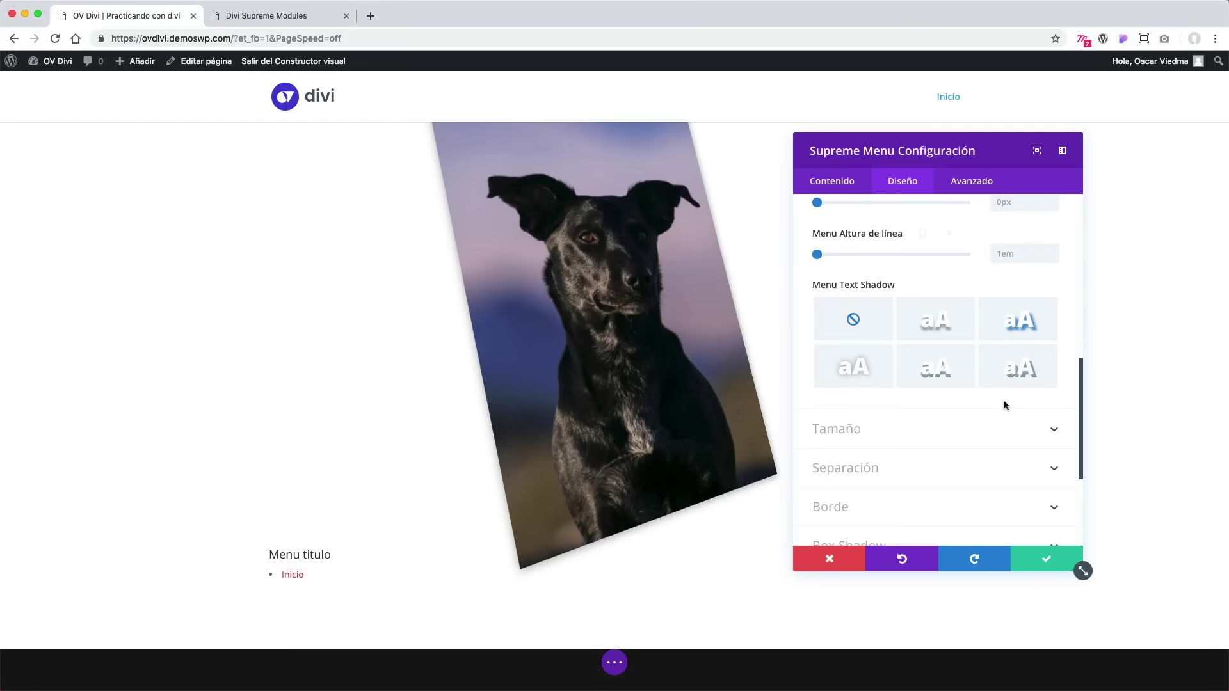
scroll(1004, 397, down, 2)
scroll(1005, 396, up, 2)
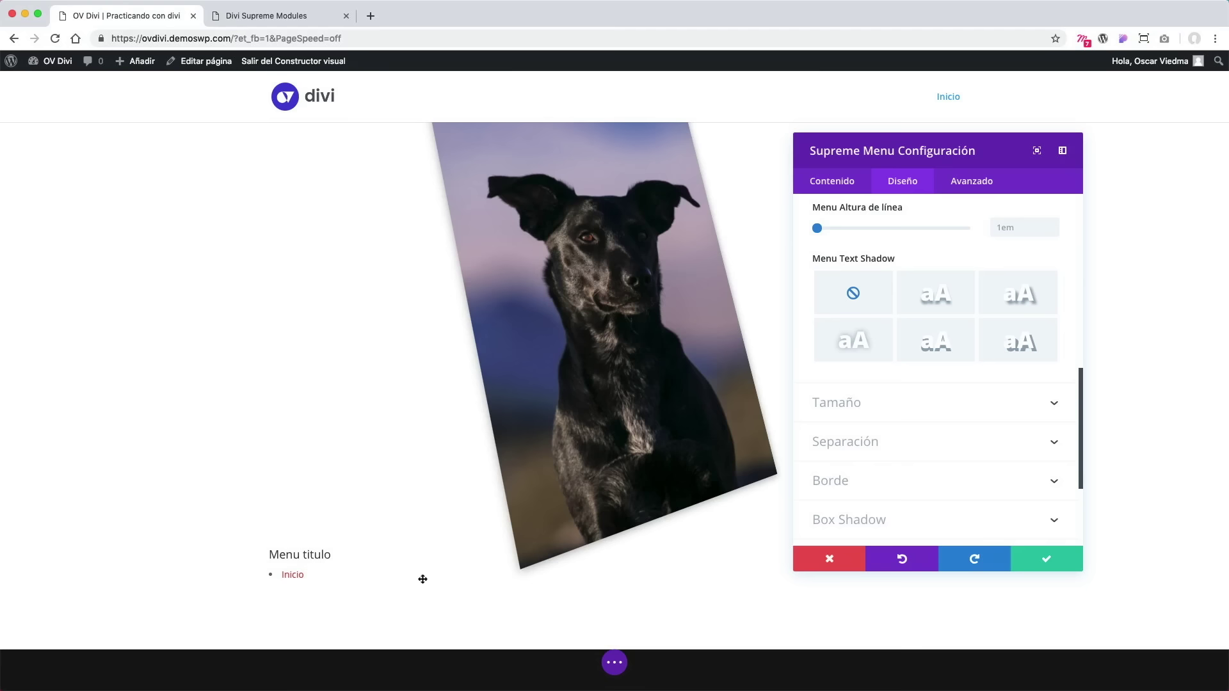
Save the Supreme Menu settings and insert a Supreme Price List module in a new single-column row below it.
click(1044, 563)
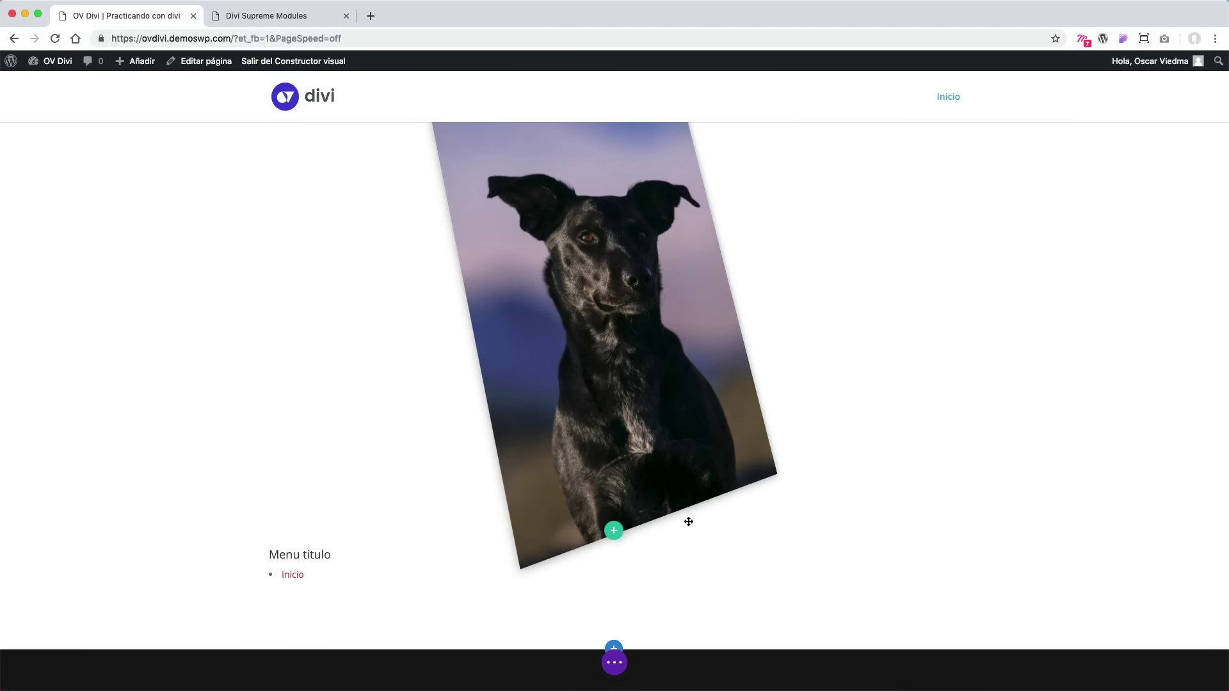
click(613, 615)
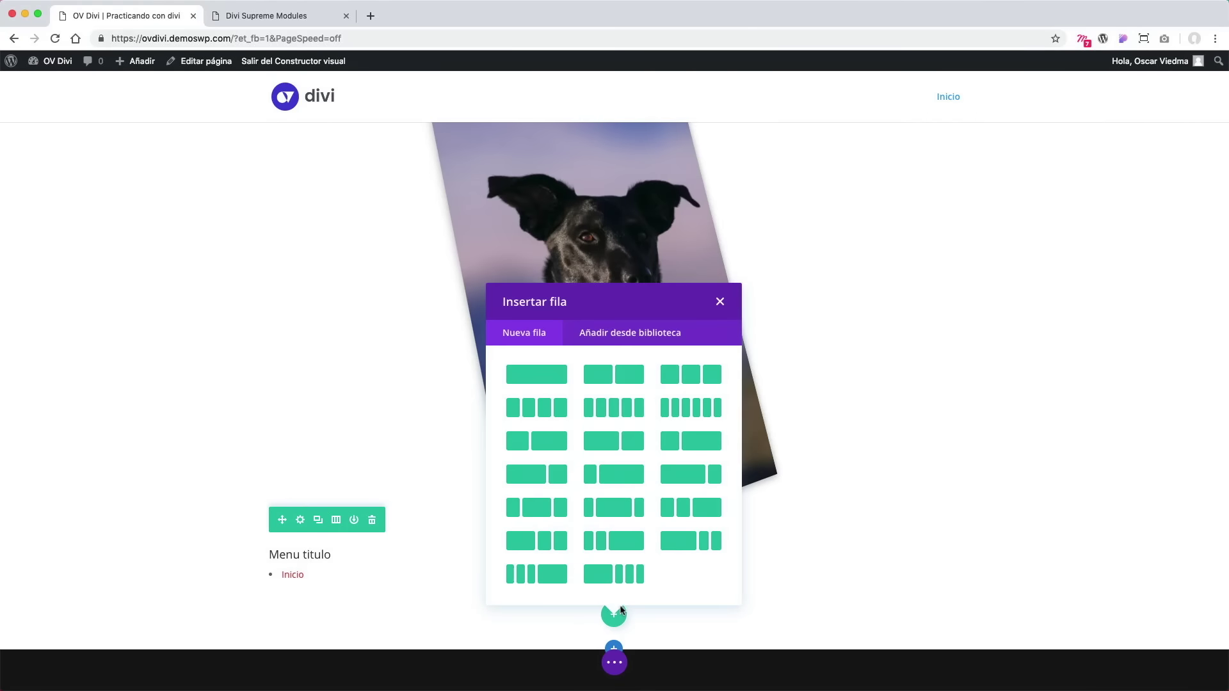
click(552, 378)
scroll(704, 430, down, 10)
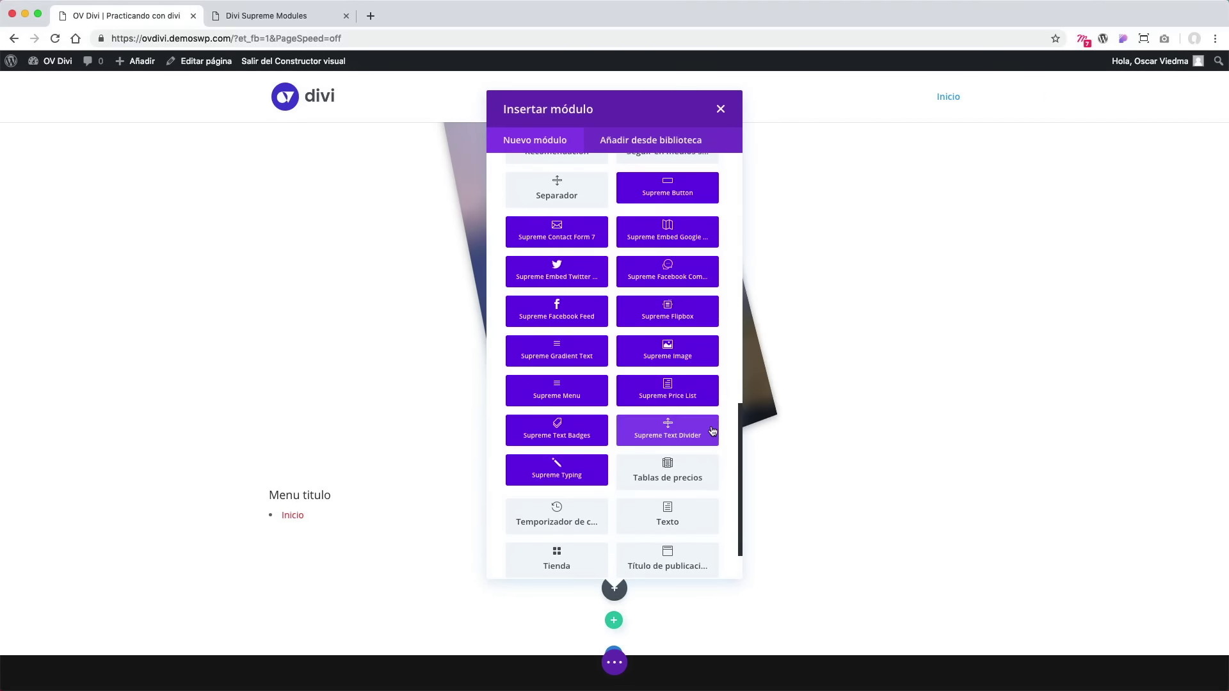
click(683, 395)
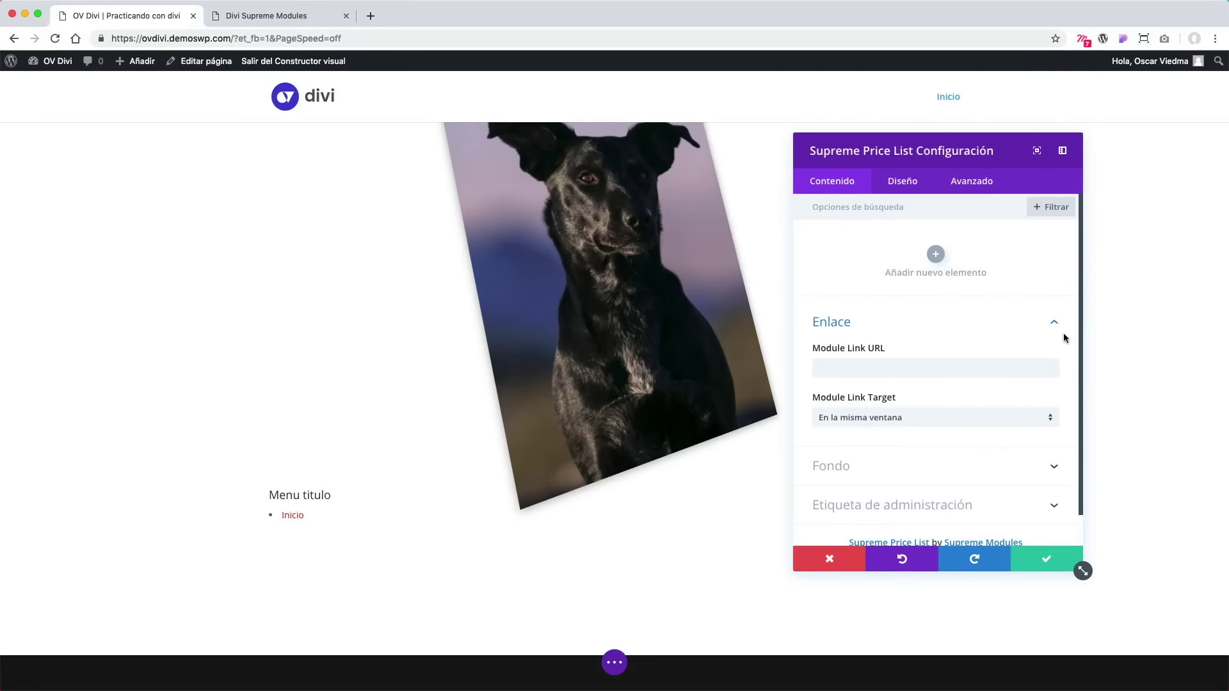
Add a new item to the Supreme Price List and open its text settings, moving the settings window clear of the preview.
click(936, 256)
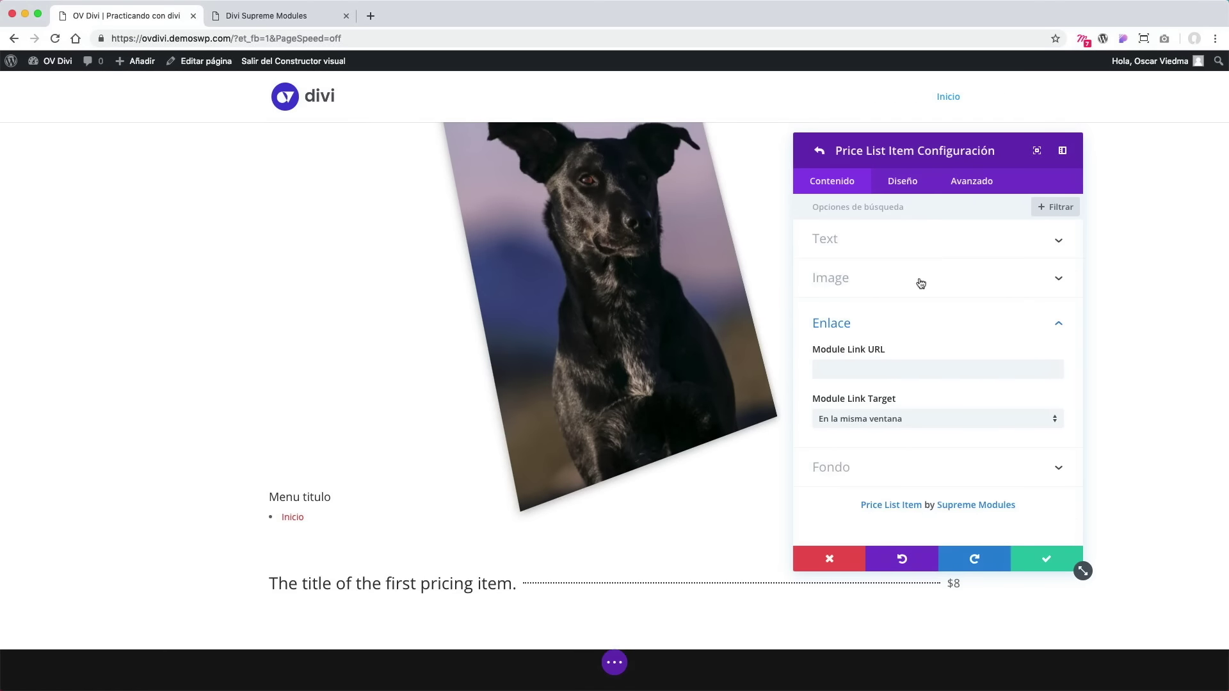
click(895, 241)
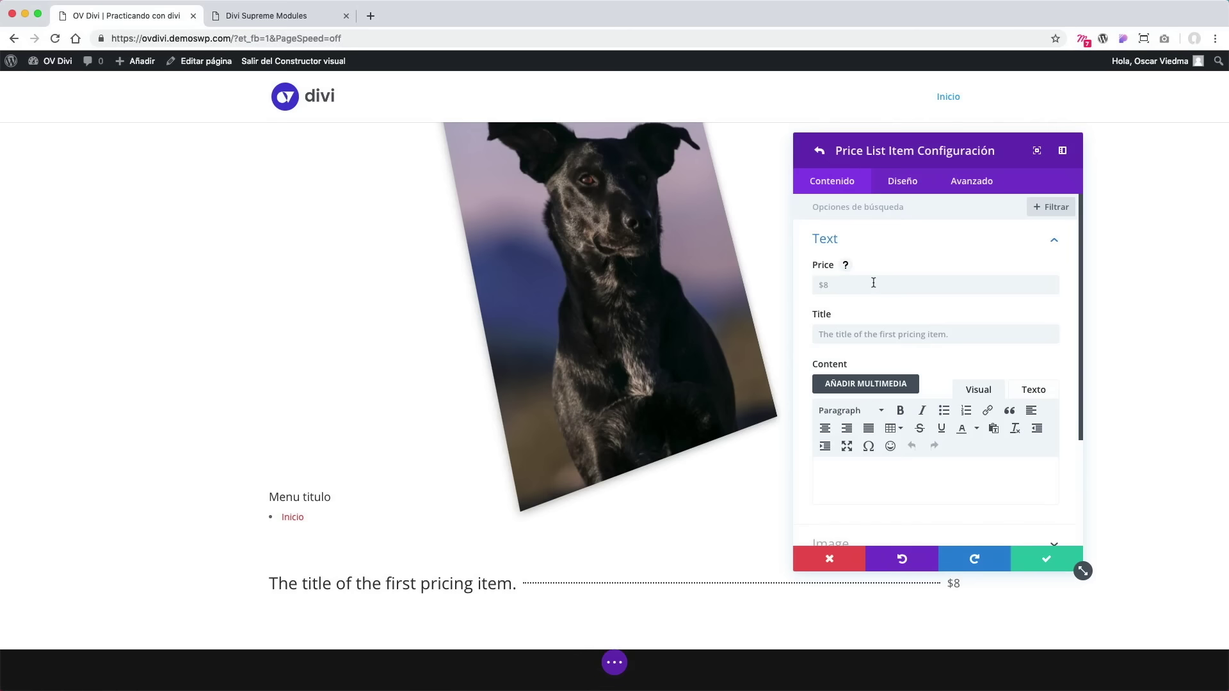
drag(869, 160, 785, 123)
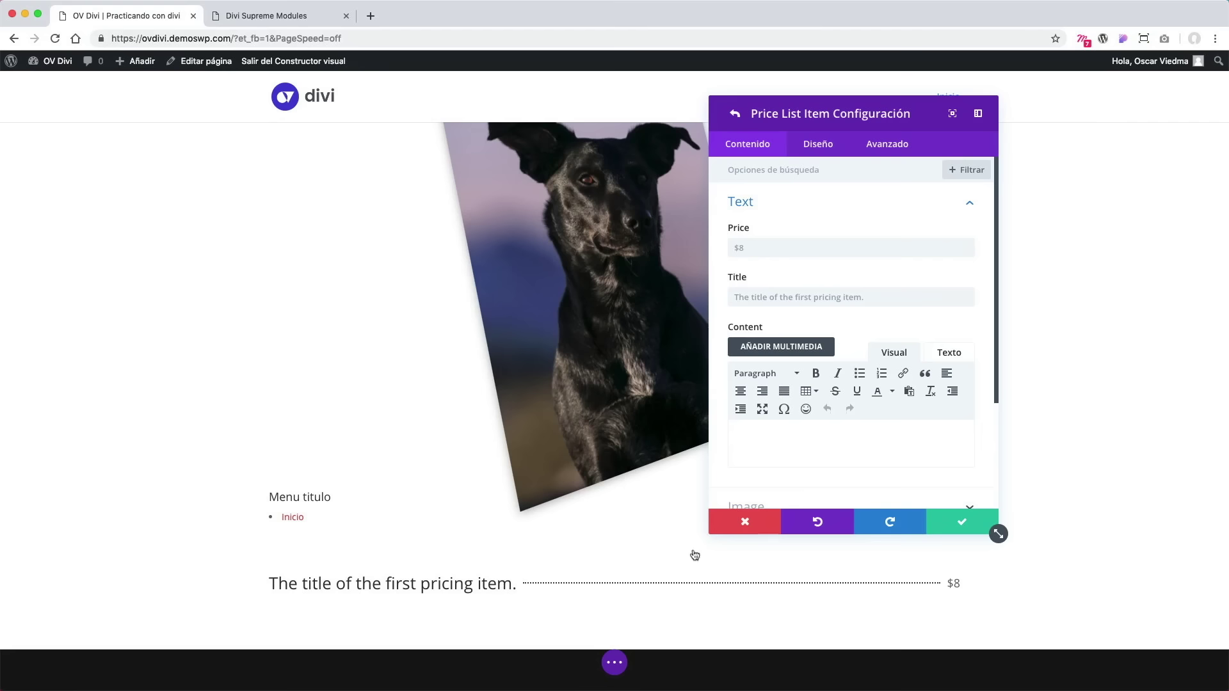
Examine the food menu price list example on the Divi Supreme Modules demo page, and return to the page builder.
click(256, 15)
scroll(743, 338, down, 15)
scroll(743, 344, down, 2)
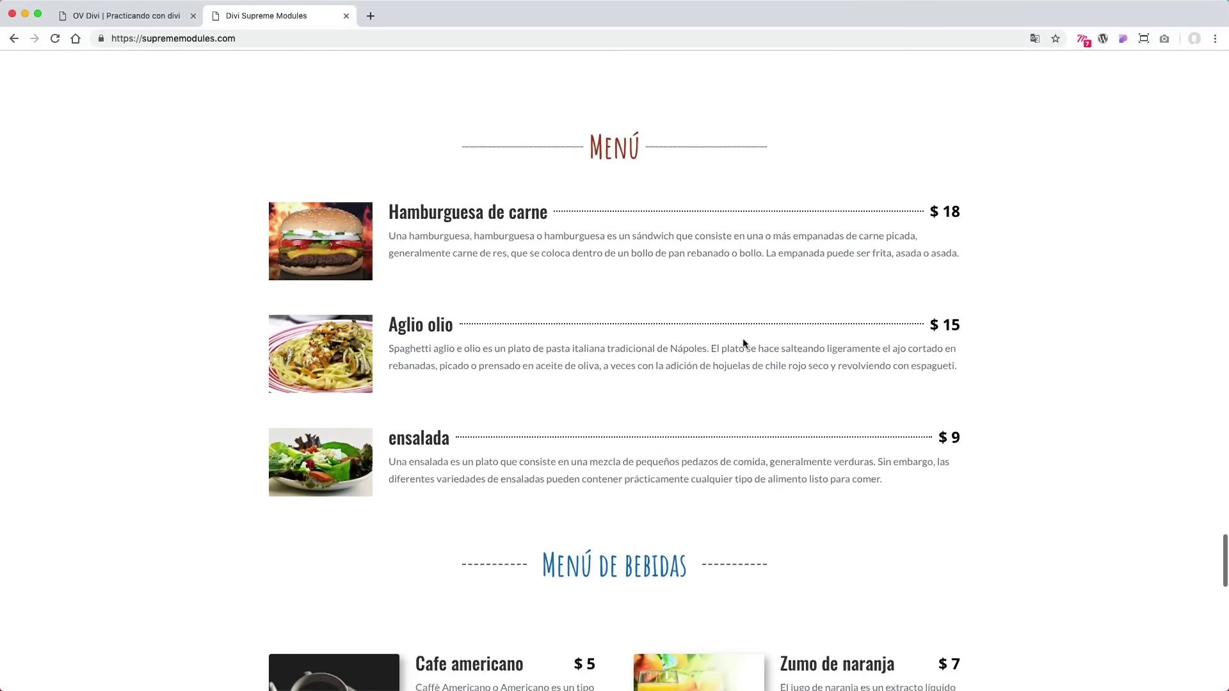
click(129, 17)
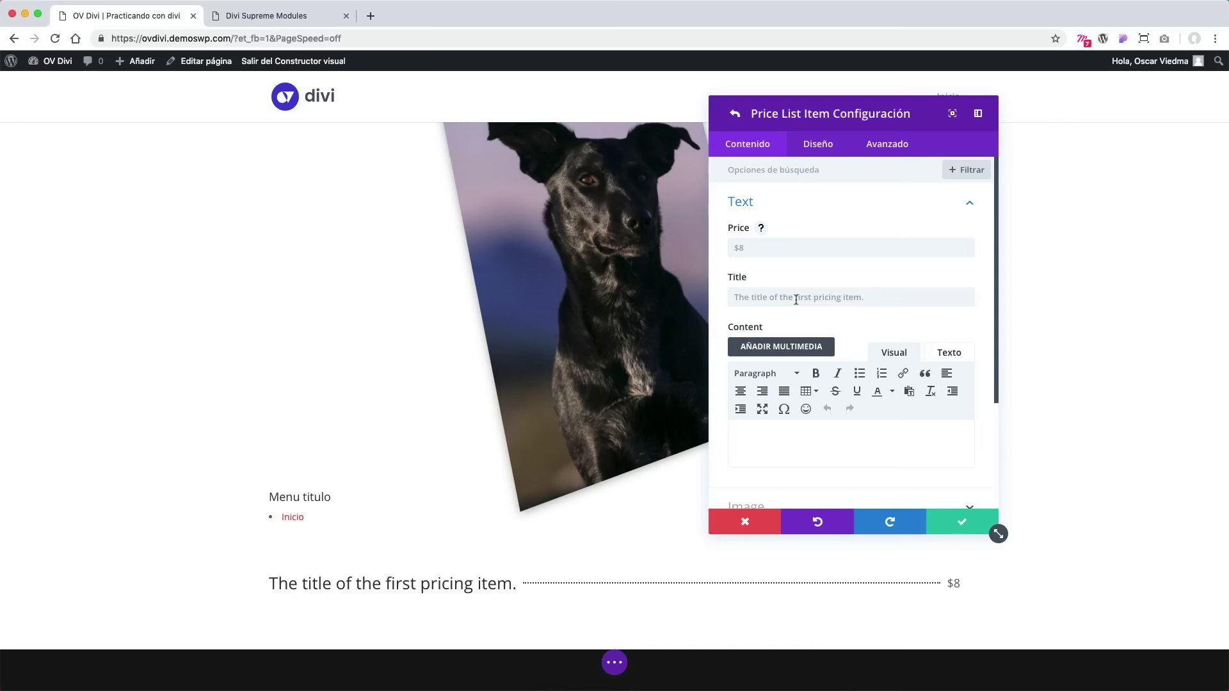
Enter "Descripción" as the price list item's content.
click(821, 441)
text(Descripción)
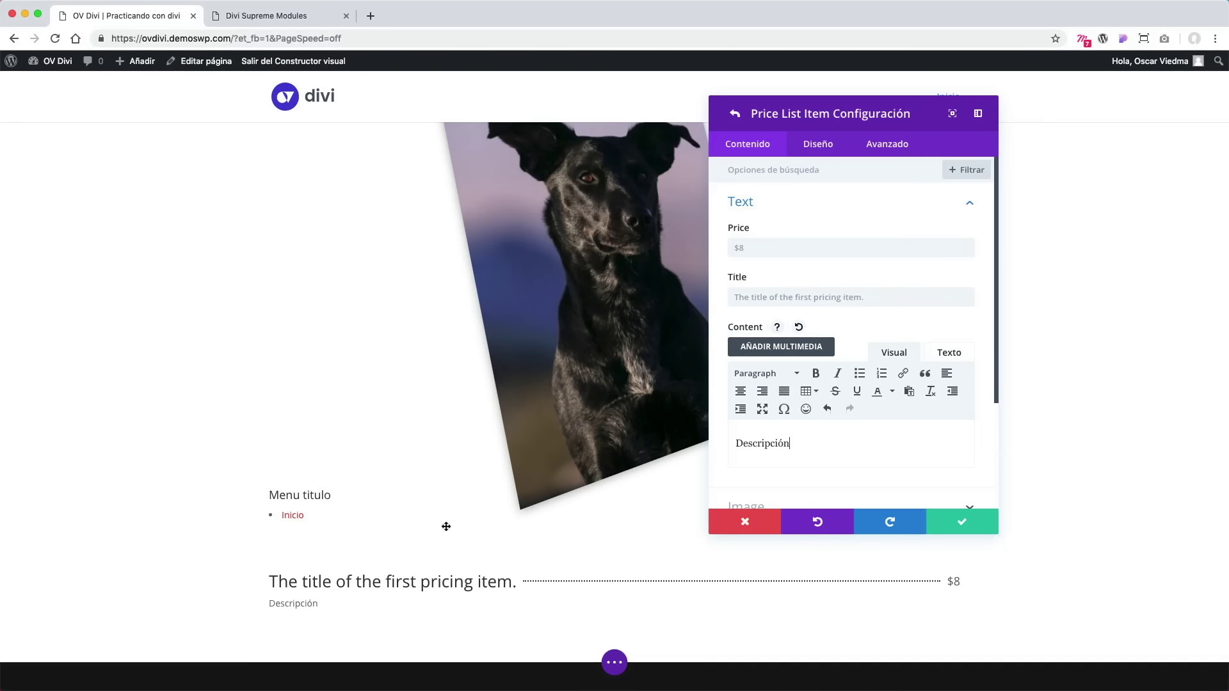
scroll(445, 524, down, 1)
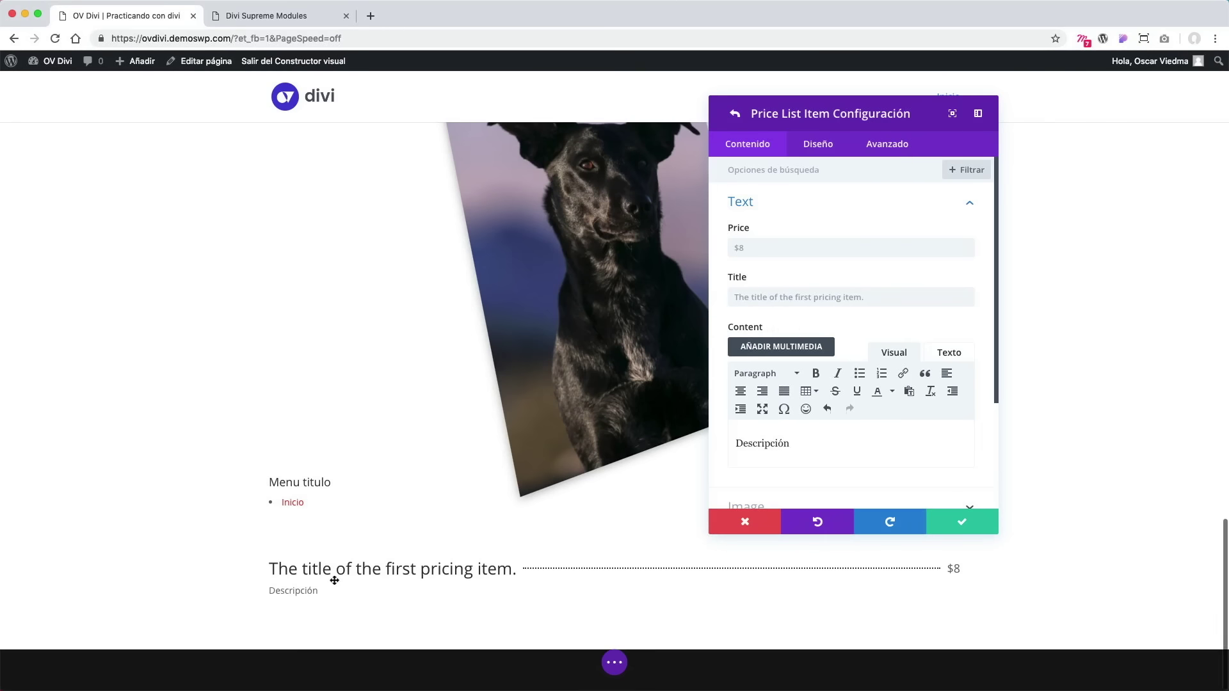
Add the pink and navy page layout icon from the media library as the price list item's image.
scroll(871, 389, down, 3)
click(851, 364)
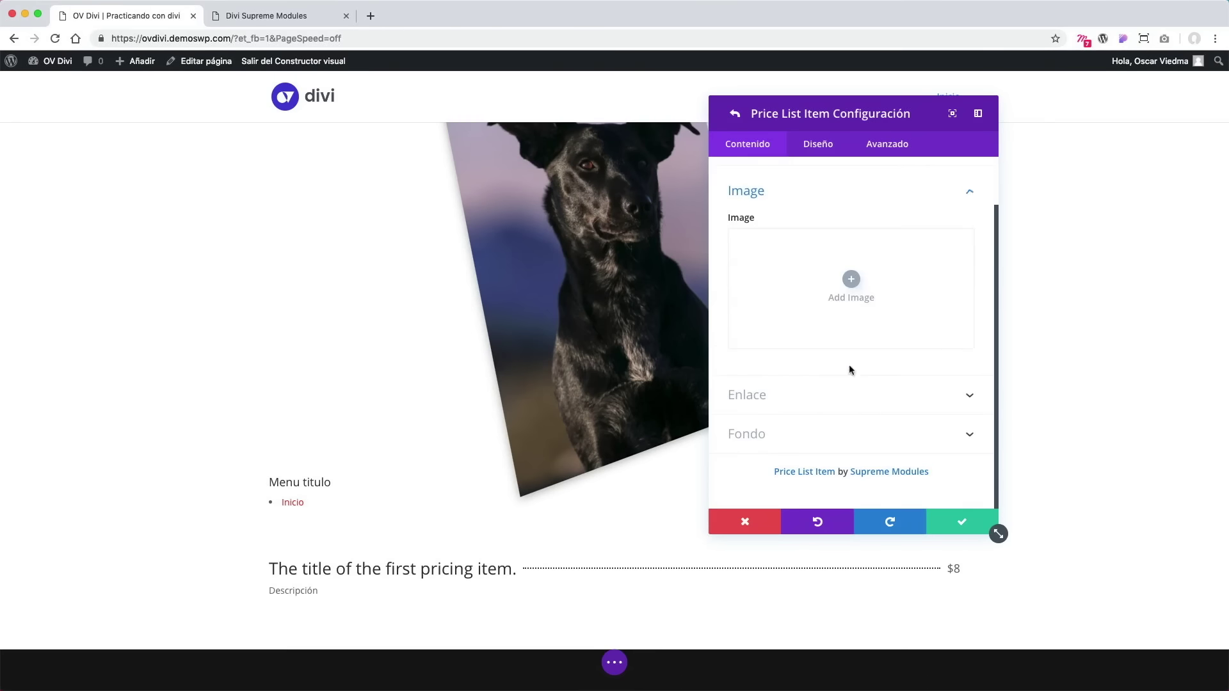
click(857, 284)
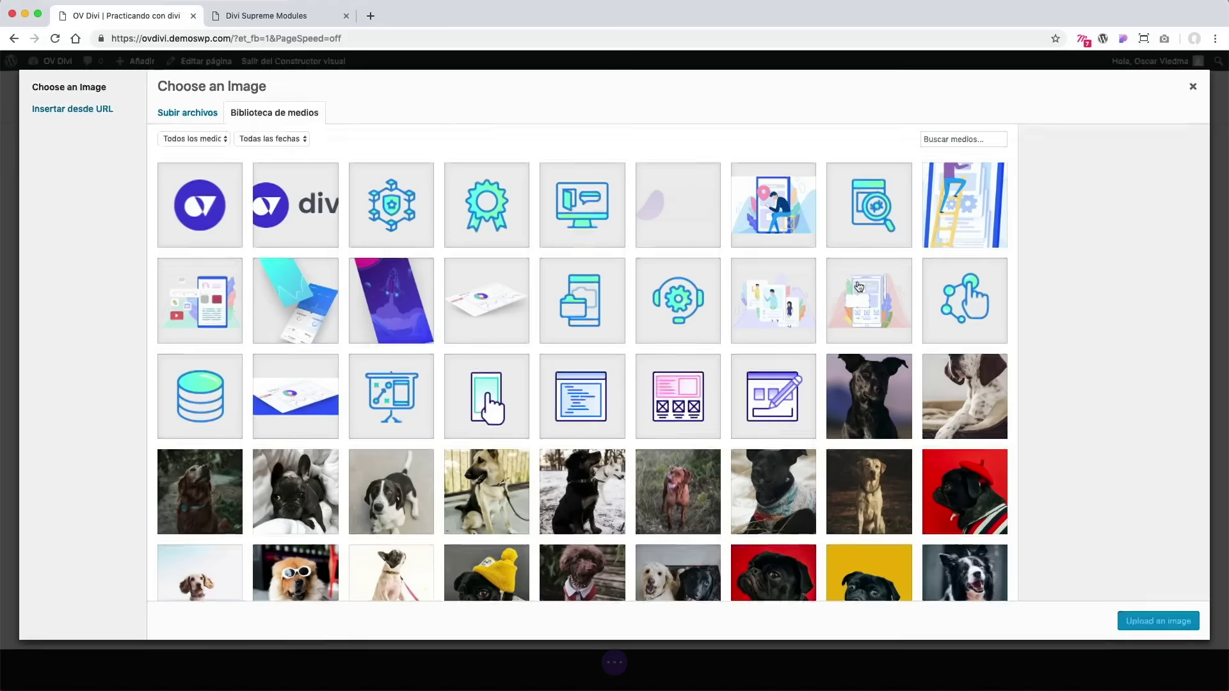
click(676, 291)
click(699, 402)
click(1146, 622)
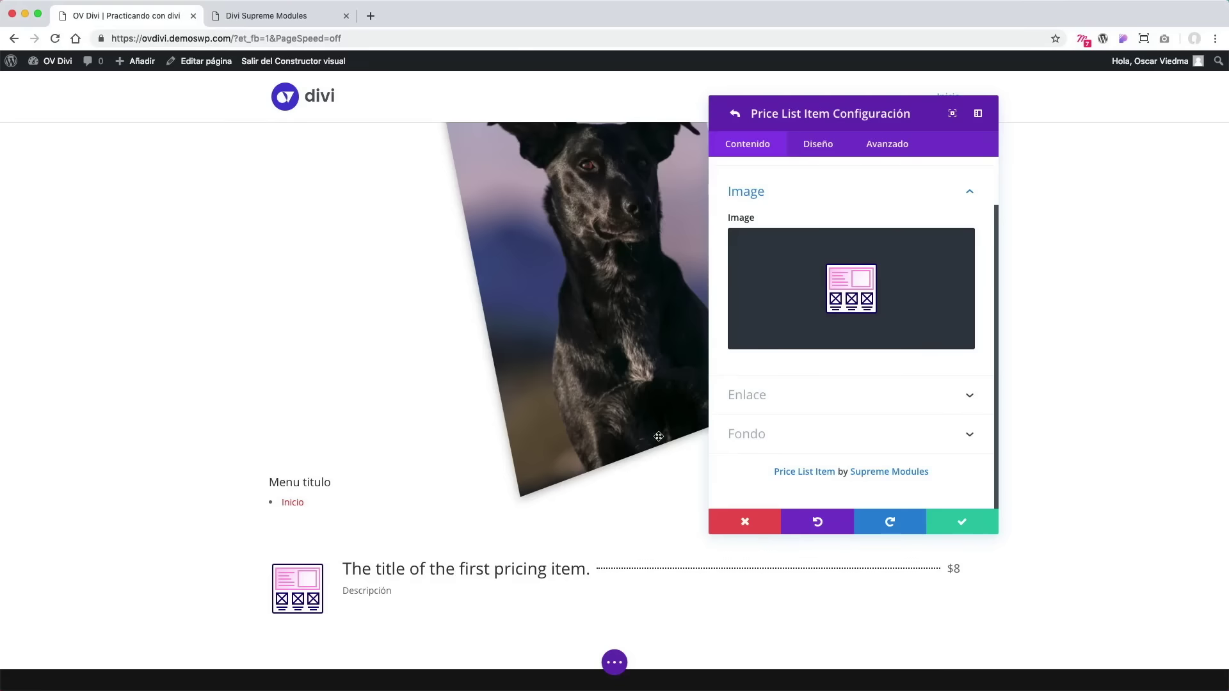
Check the price list item's link and background options.
click(879, 395)
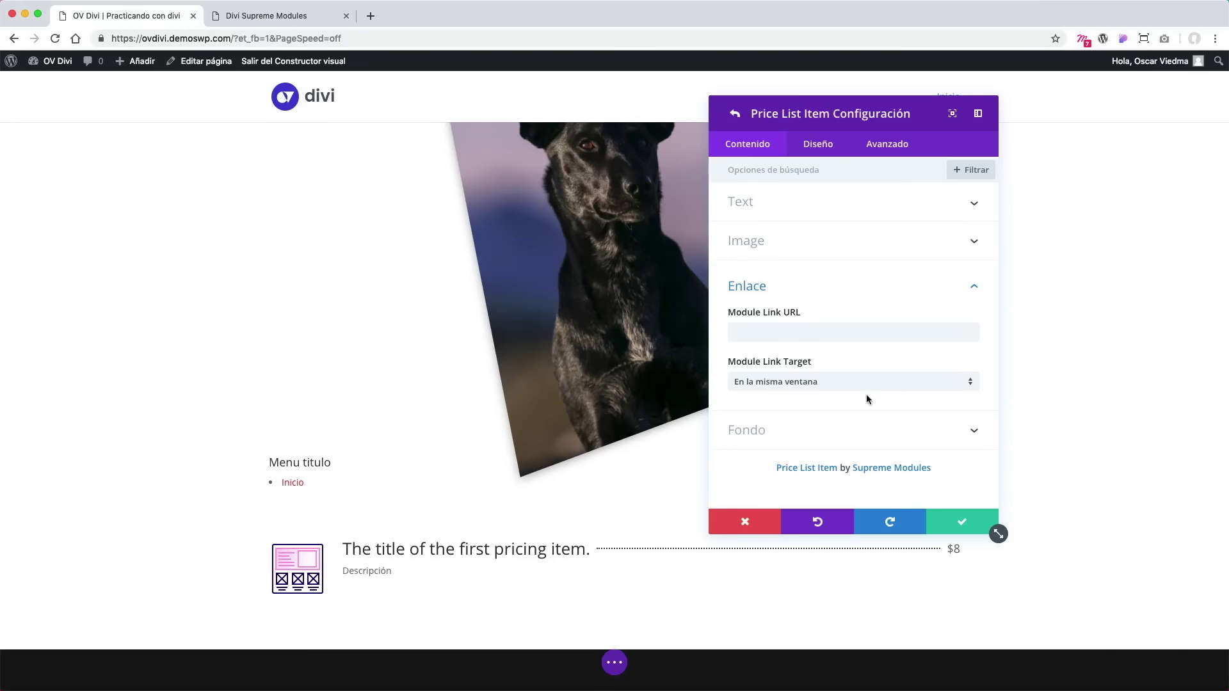
click(829, 442)
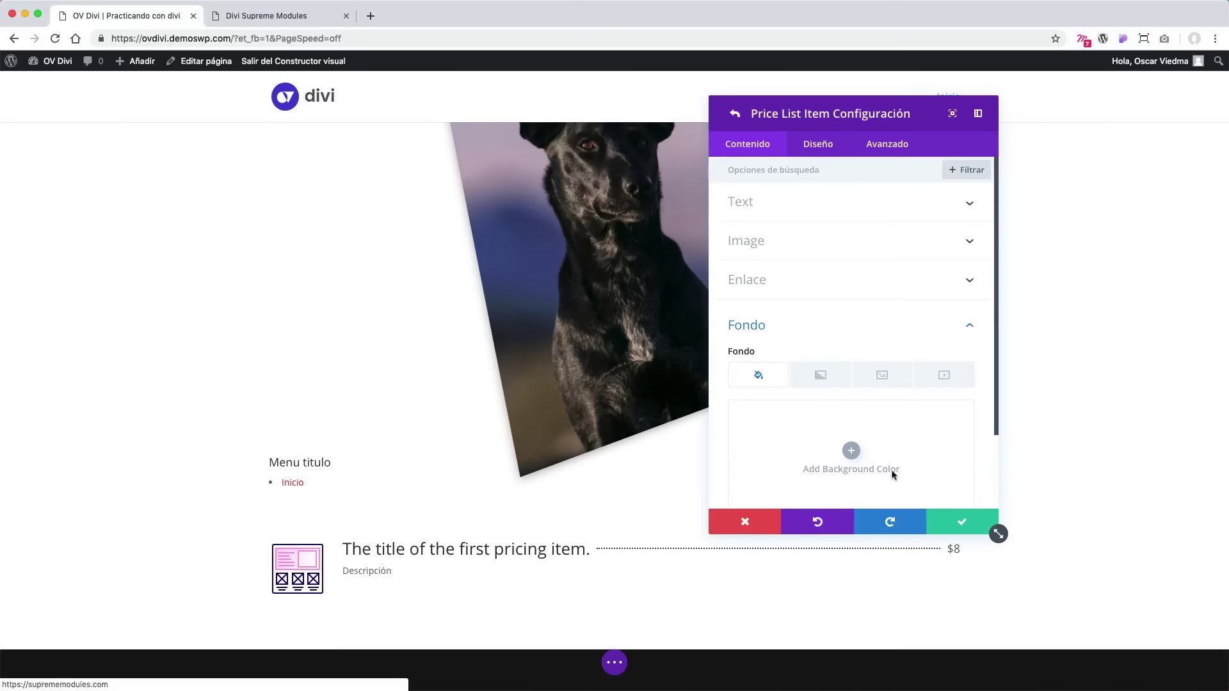
Try a 40% image width and a larger image gap spacing for the price list item, and reset both.
click(822, 153)
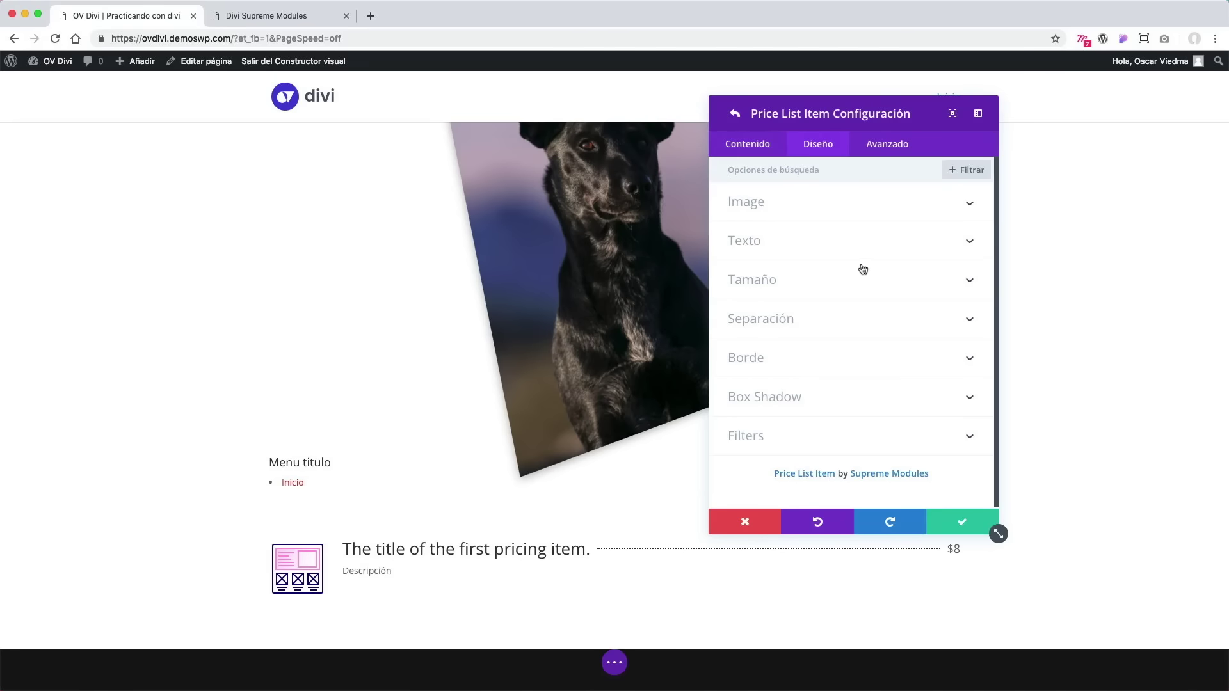
click(834, 213)
drag(881, 248, 851, 252)
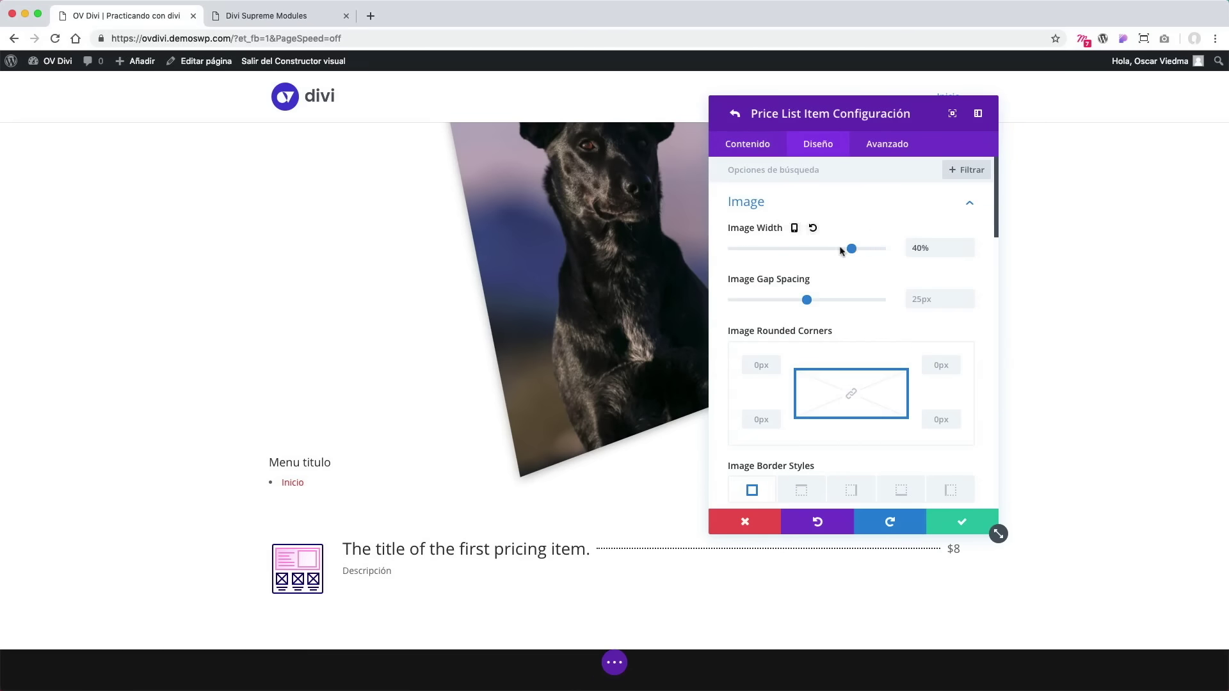
click(813, 228)
drag(806, 300, 880, 308)
click(840, 279)
Review the price list item's image border, box shadow and filter options.
scroll(877, 344, down, 2)
scroll(857, 386, down, 3)
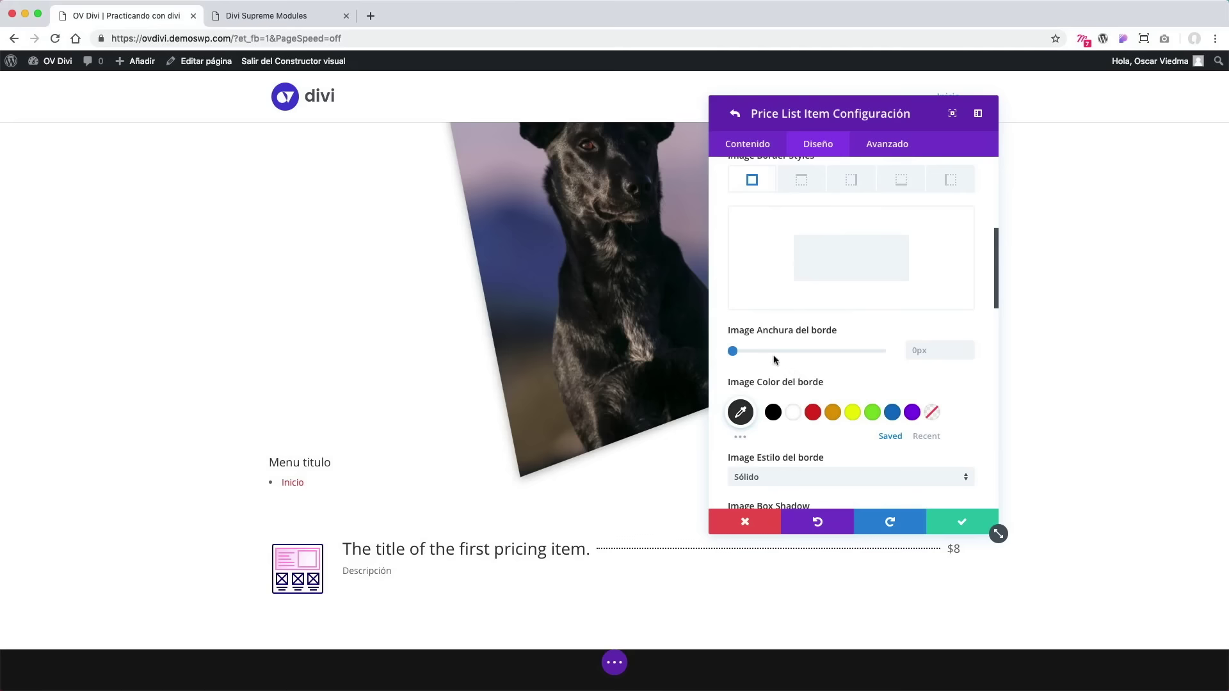
mouse_move(734, 353)
mouse_down()
mouse_move(770, 356)
mouse_move(735, 354)
mouse_up()
scroll(872, 370, down, 7)
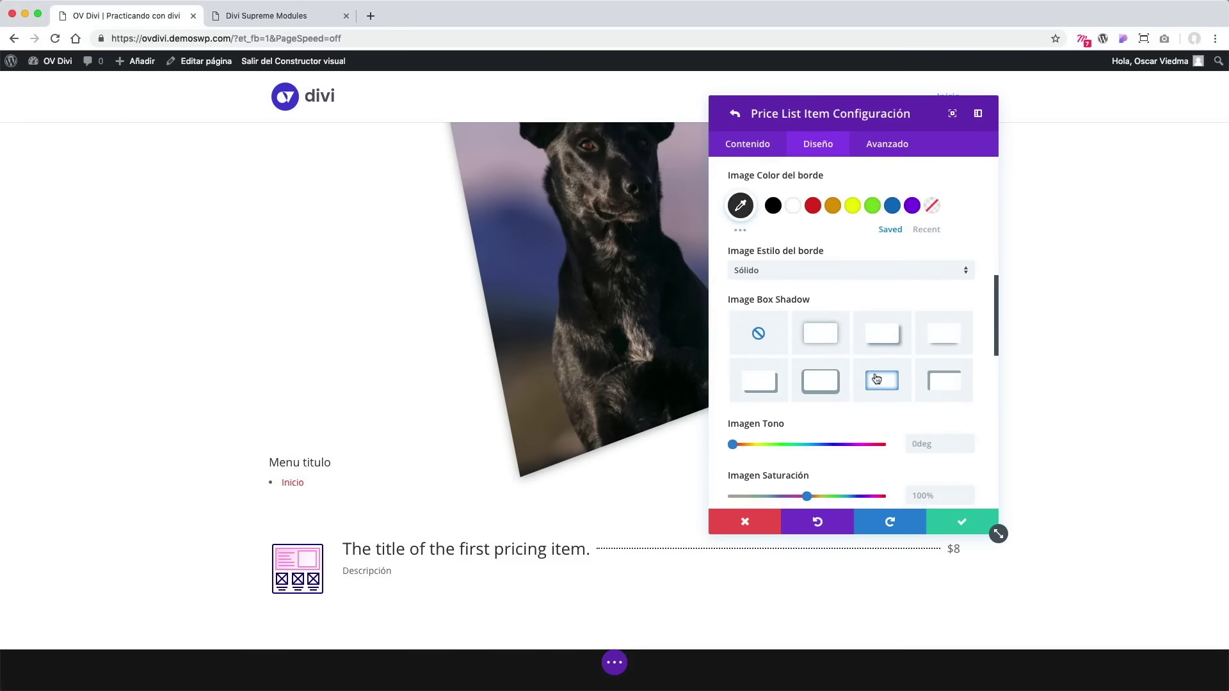
scroll(899, 378, down, 8)
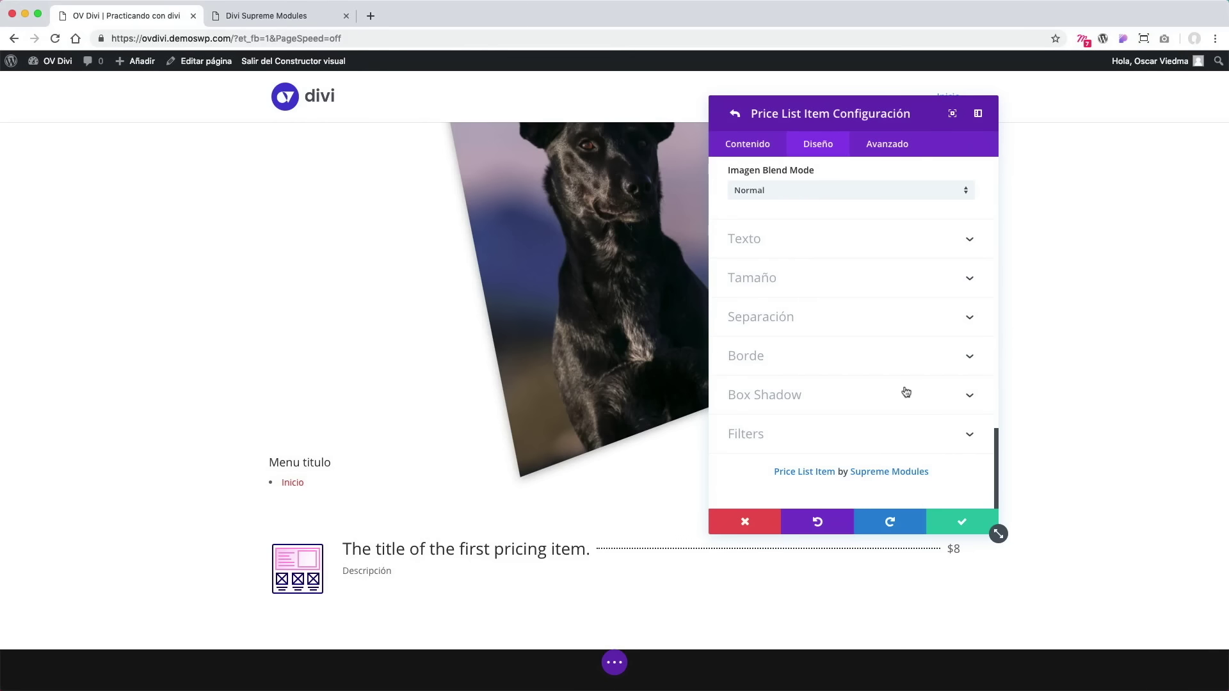
Save the price list item and module, and insert a Supreme Text Badges module in a new single-column row below.
click(961, 528)
click(961, 528)
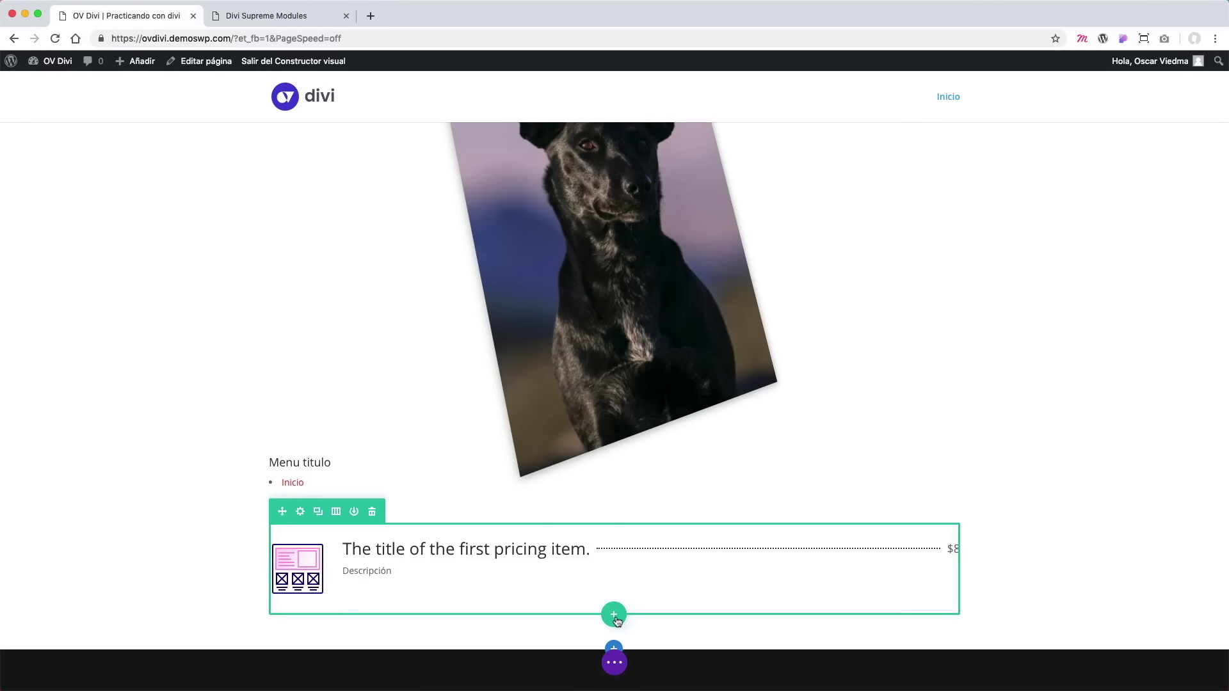
click(614, 612)
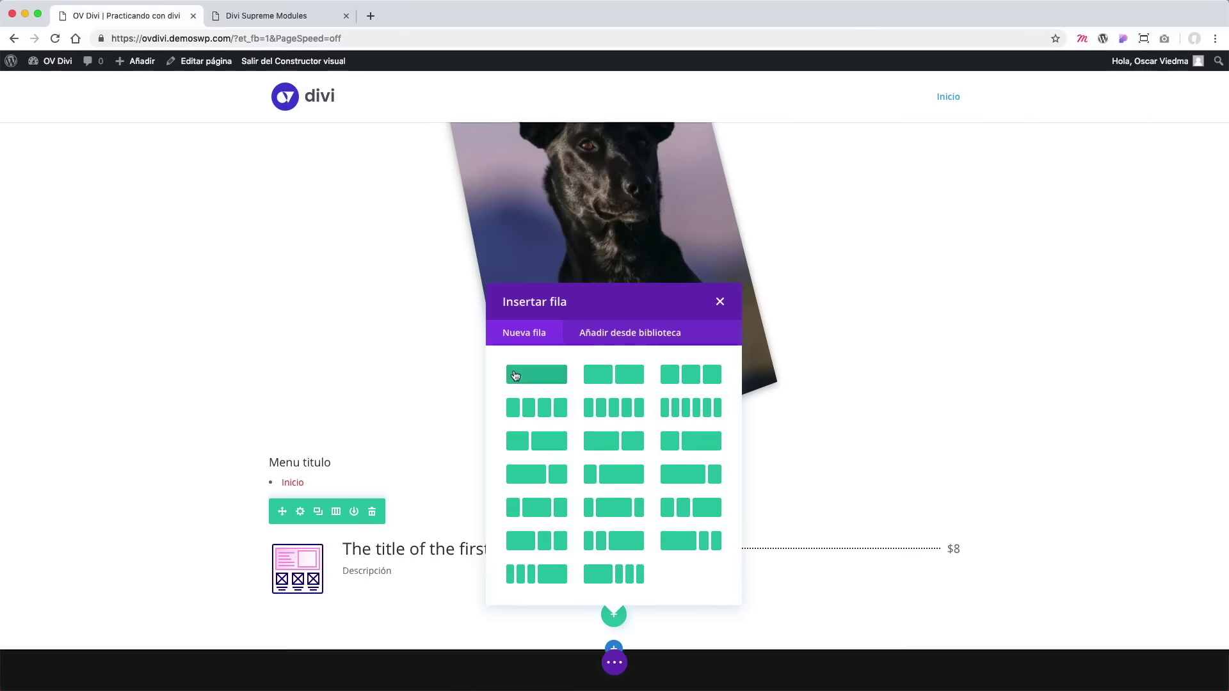
click(512, 374)
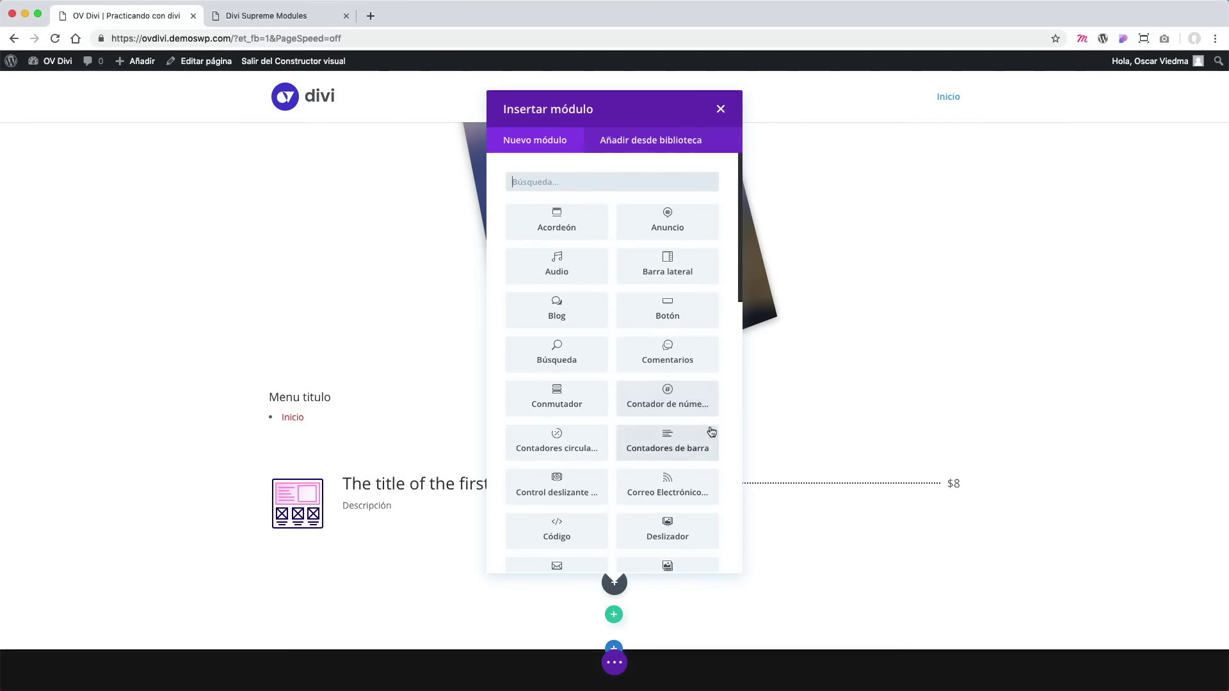
scroll(722, 430, down, 10)
scroll(724, 431, down, 5)
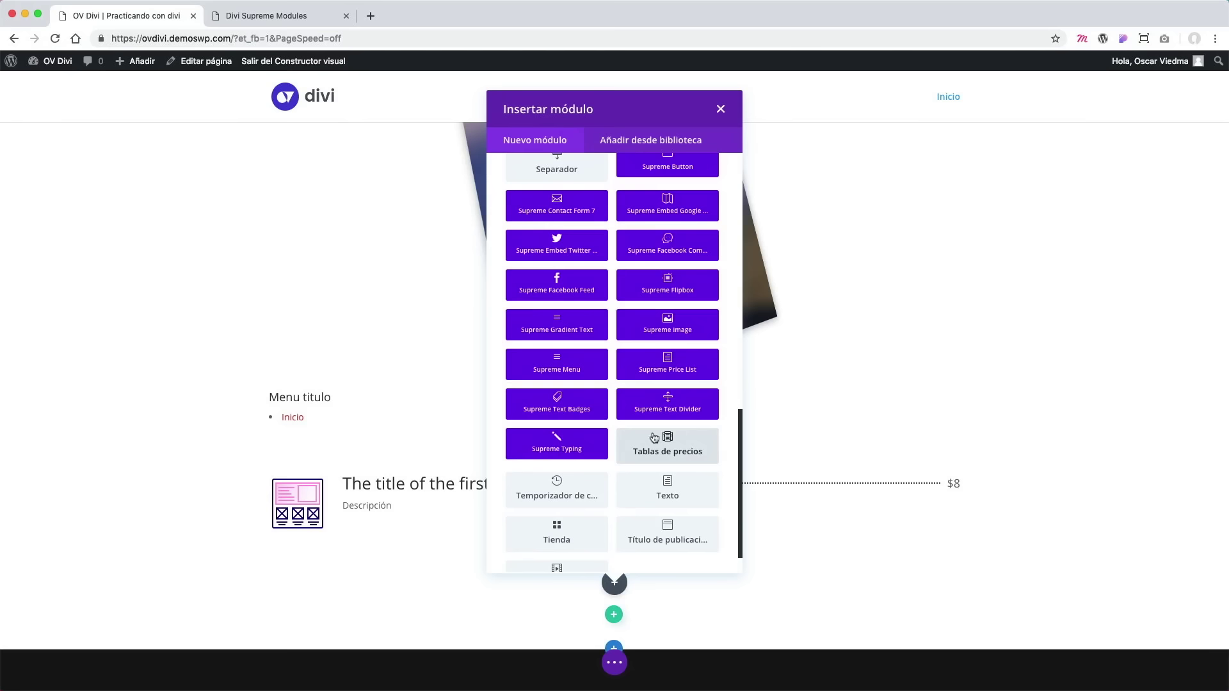
click(573, 413)
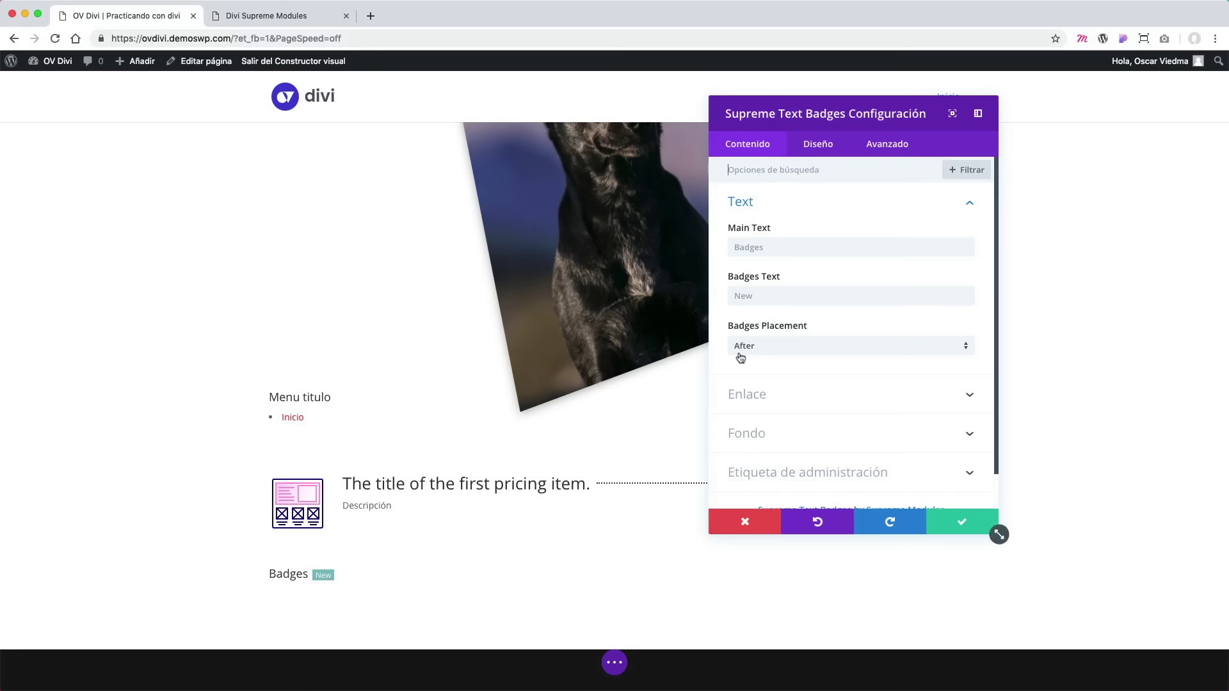
Set the Text Badges module's main text to "Divi con 20% de descuento!" and its badge text to "Reabaja!".
click(761, 248)
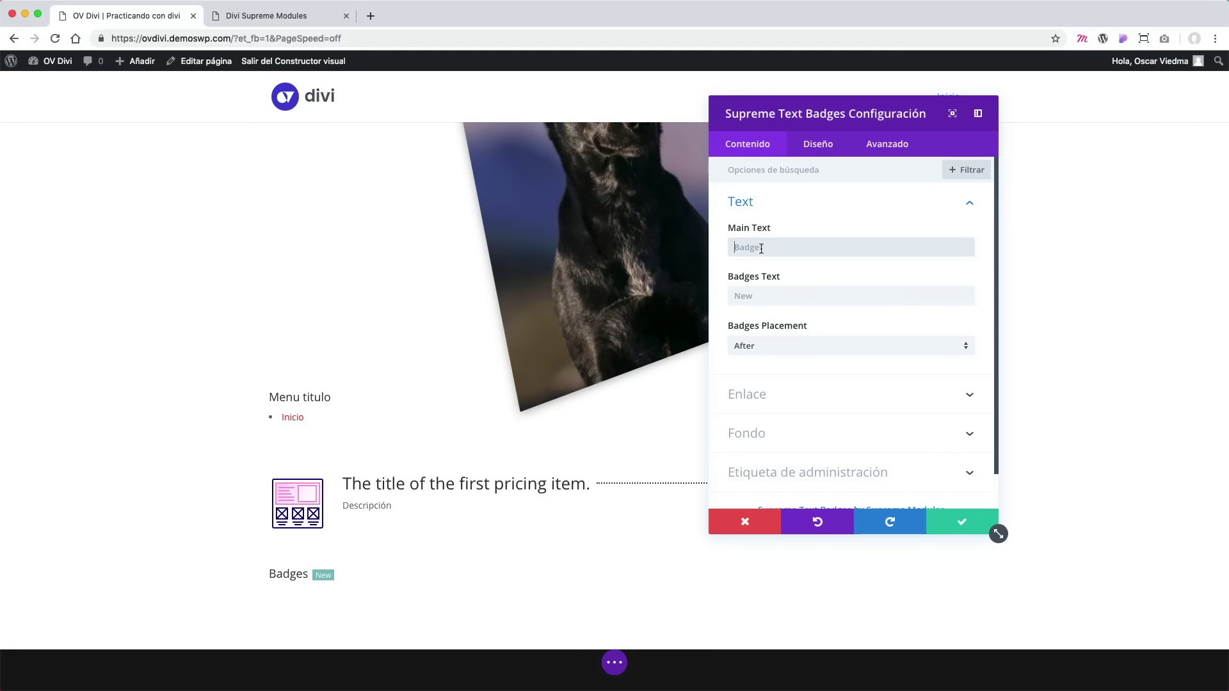
text(D)
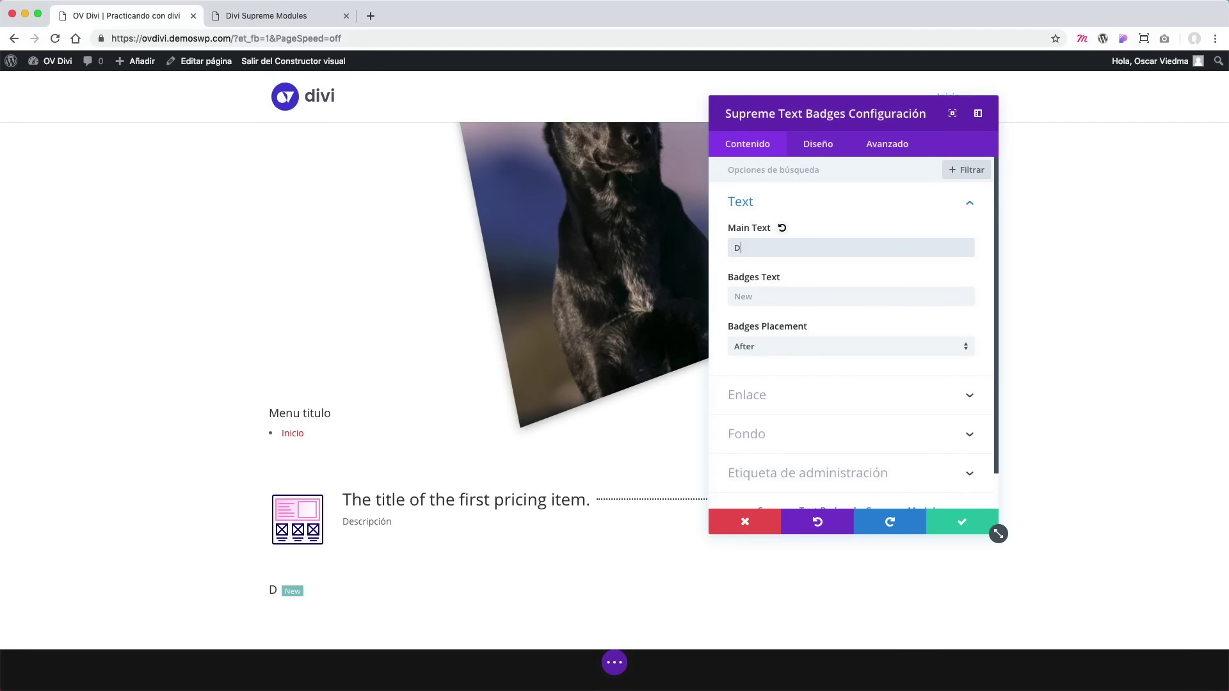
text(ivi con 20% de)
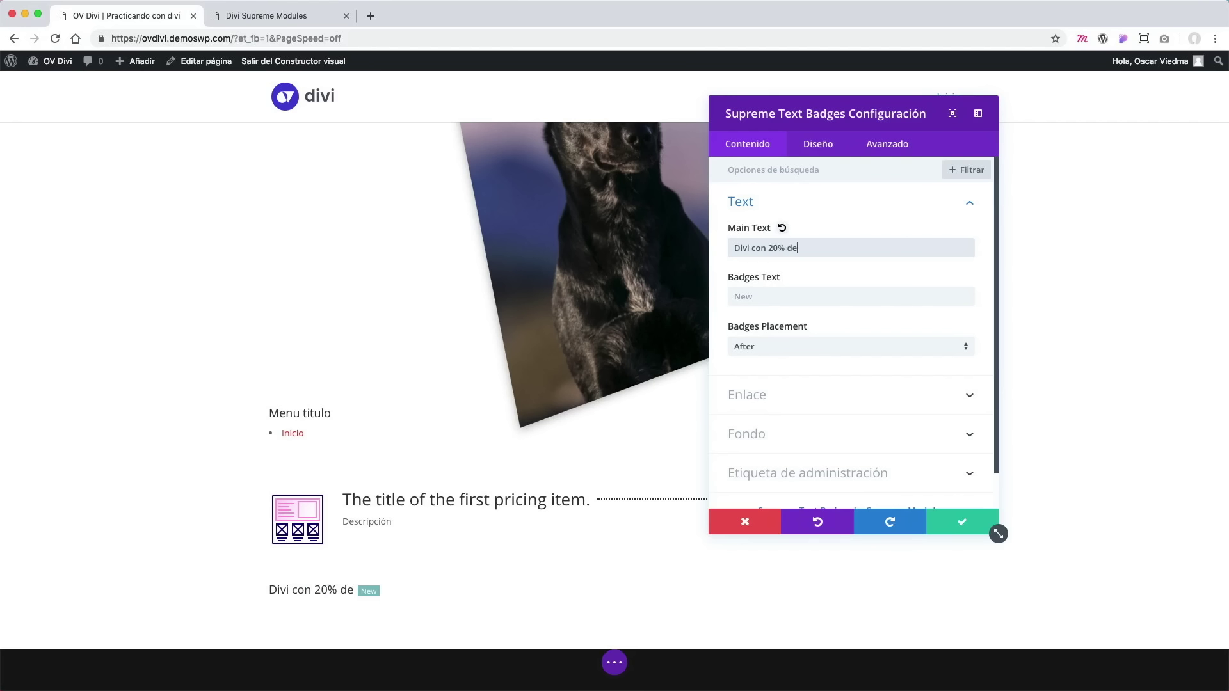
text( descuento!)
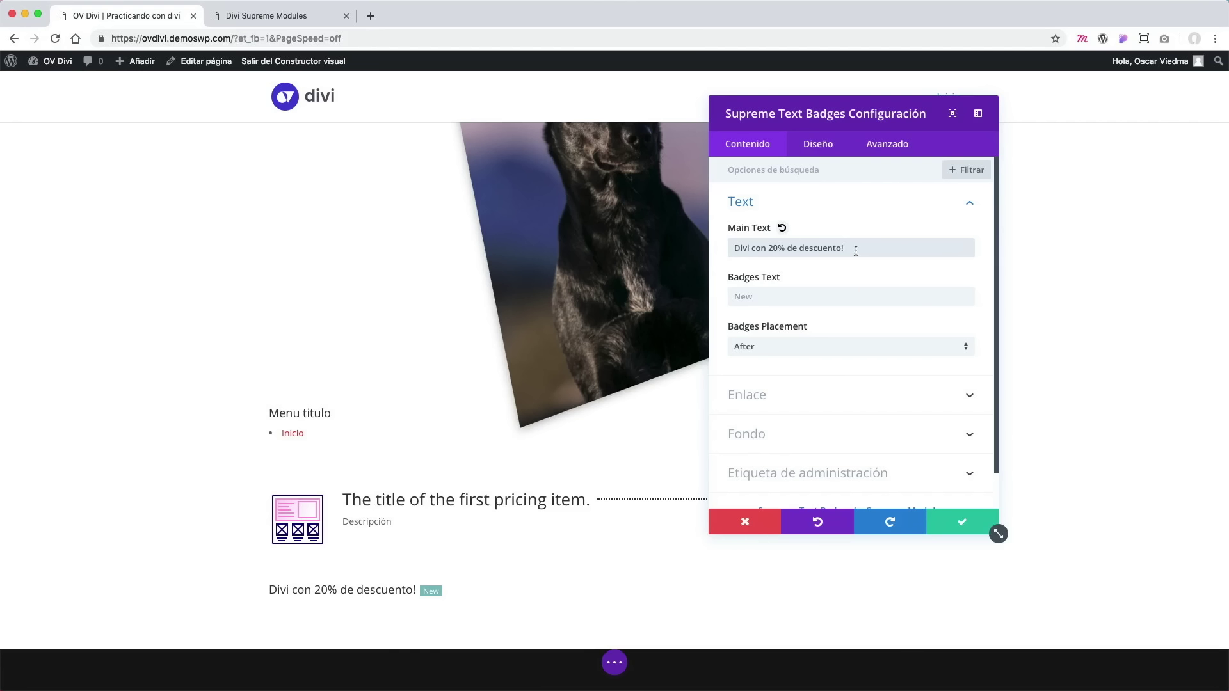
drag(855, 251, 733, 248)
click(769, 300)
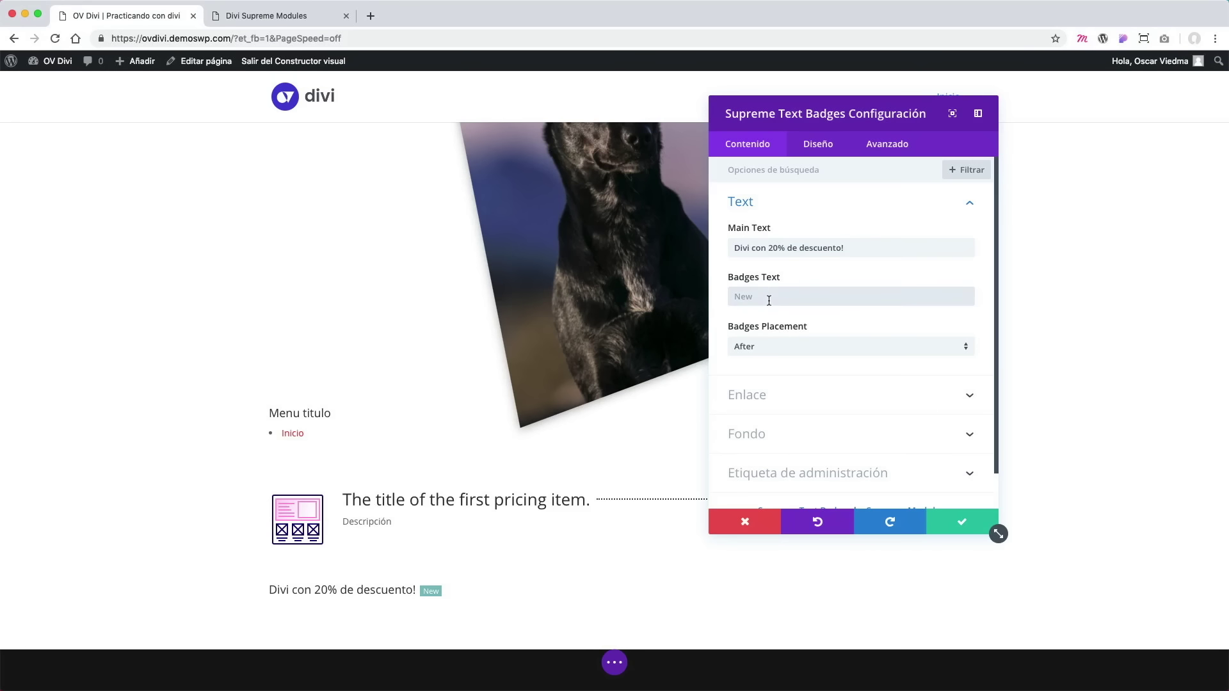
text(Reabaja!)
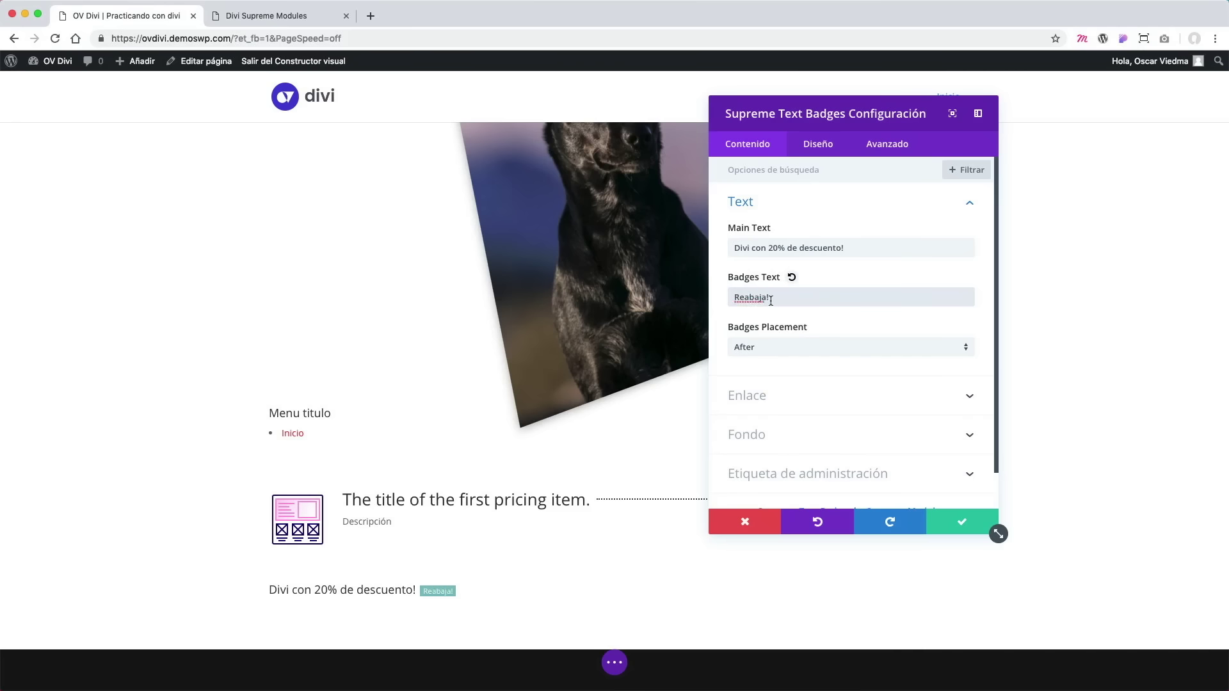
Try placing the badge before the main text, and return the placement to After.
scroll(826, 342, down, 1)
click(813, 337)
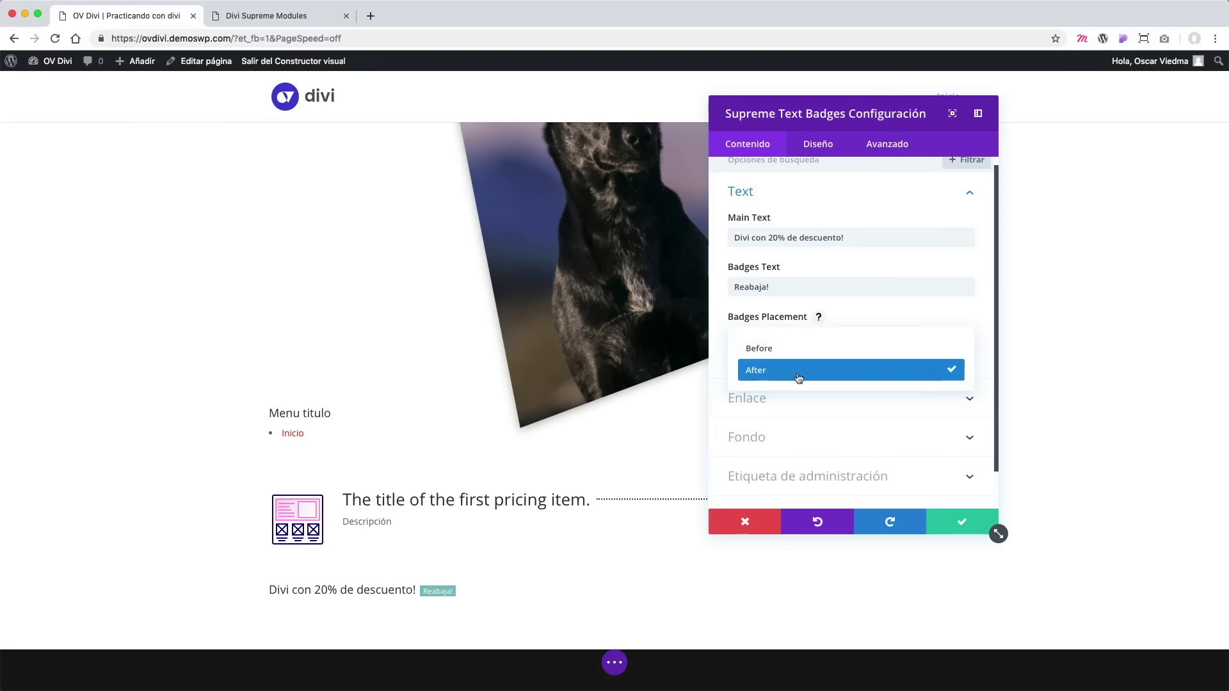
click(796, 355)
click(799, 344)
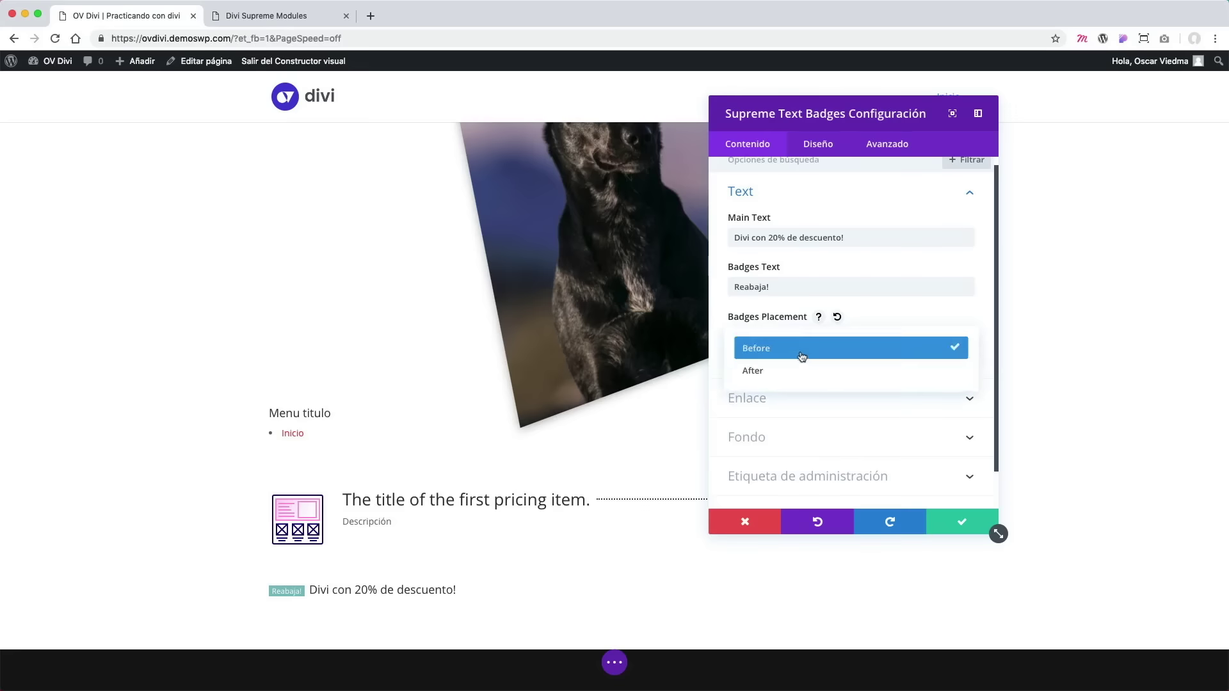
click(802, 368)
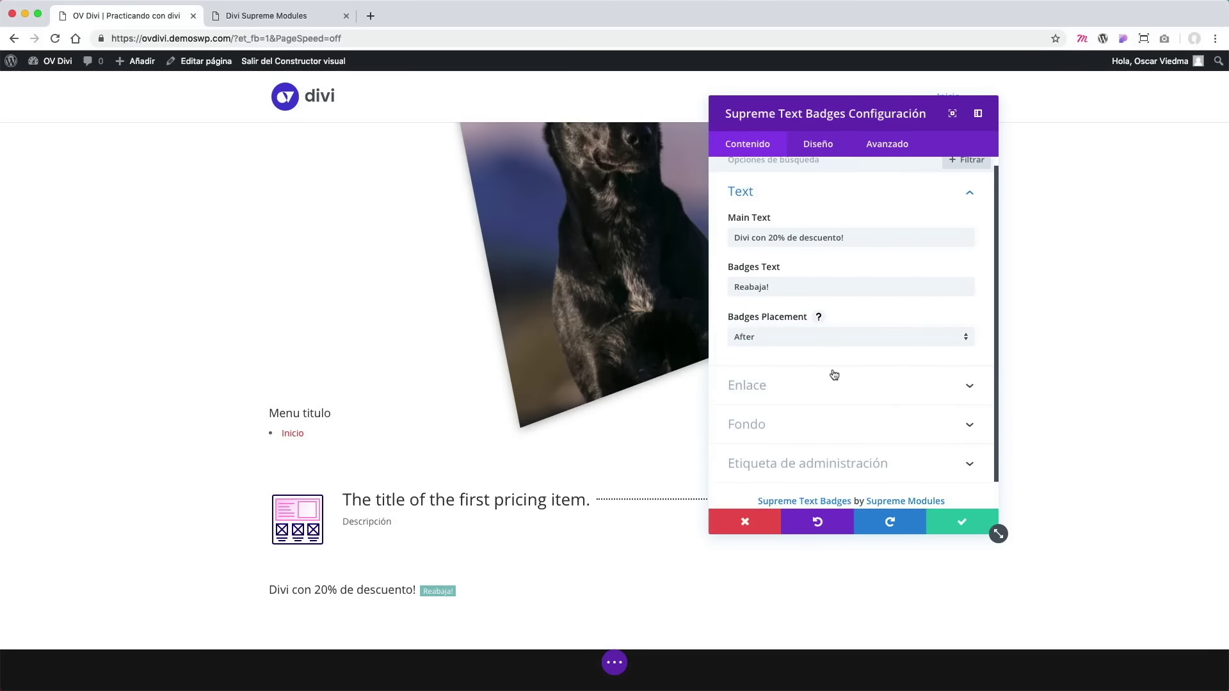
Give the Text Badges module's badge a red background and set its gap to 18px.
click(830, 147)
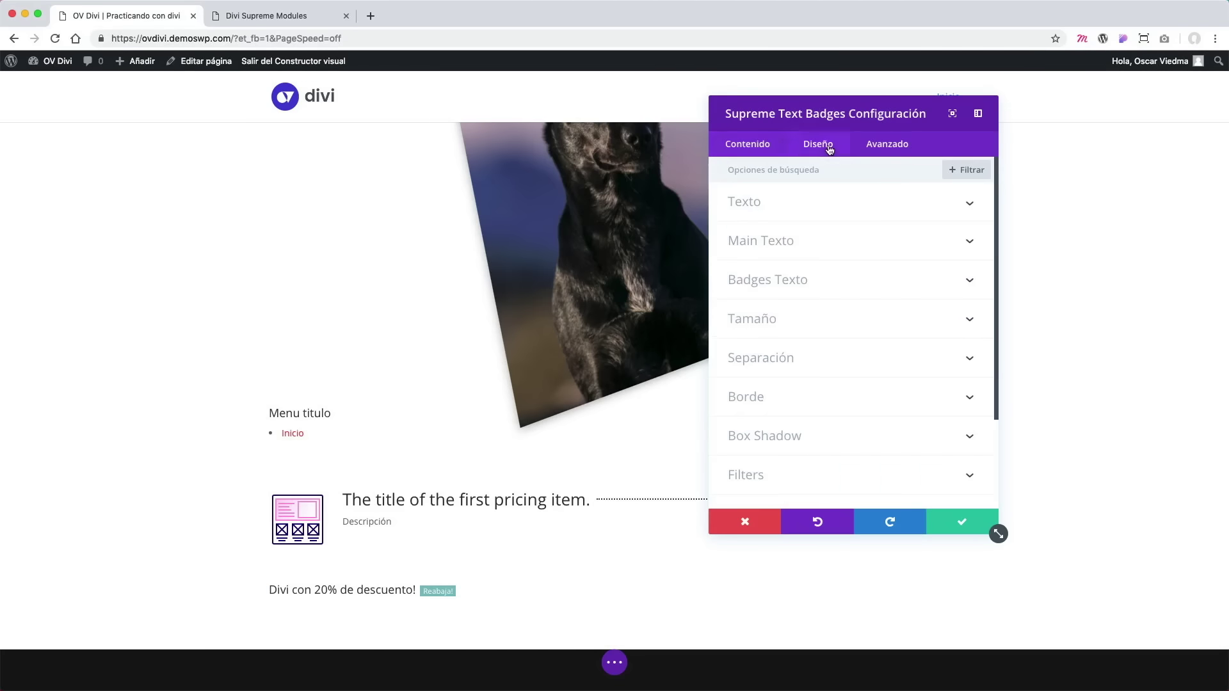
click(815, 282)
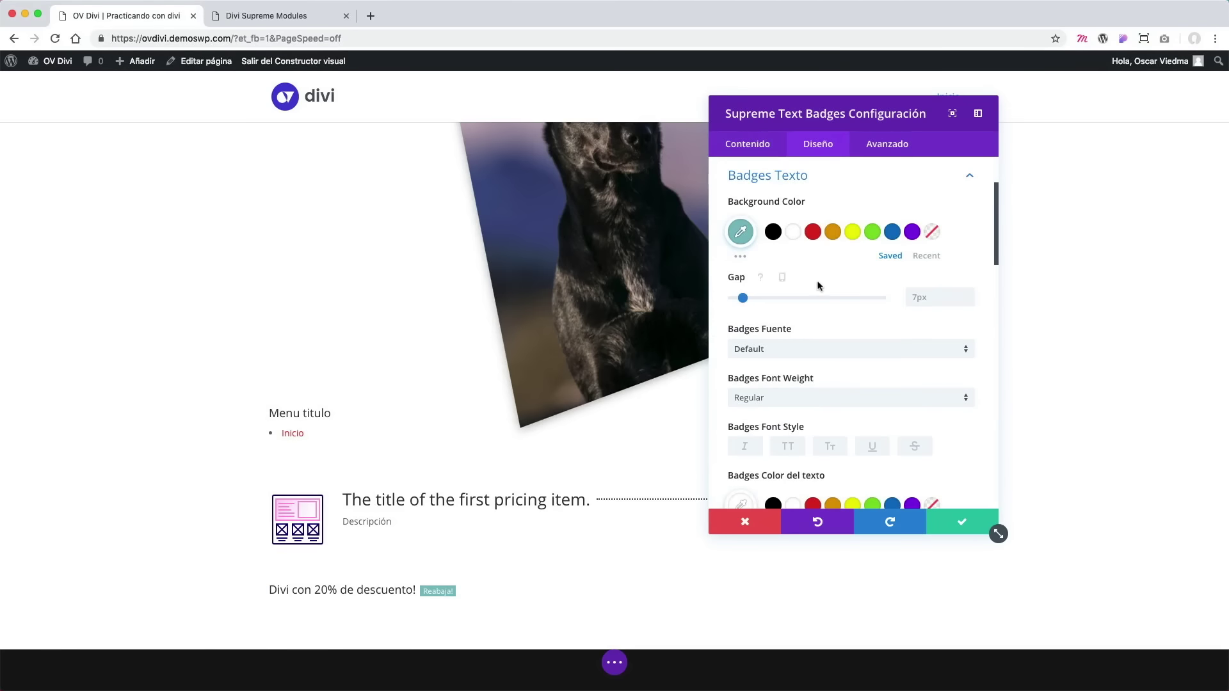
click(814, 237)
drag(745, 299, 761, 302)
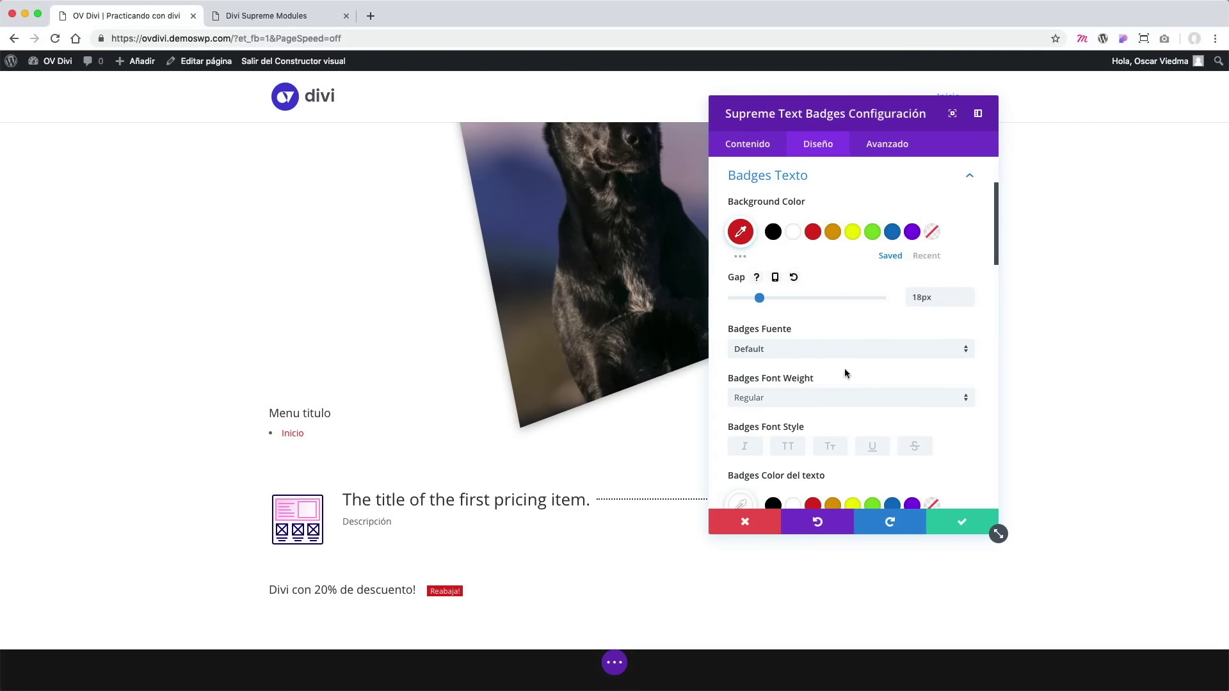
Make the badge text uppercase with a Bold font weight, keeping the Default font.
click(828, 352)
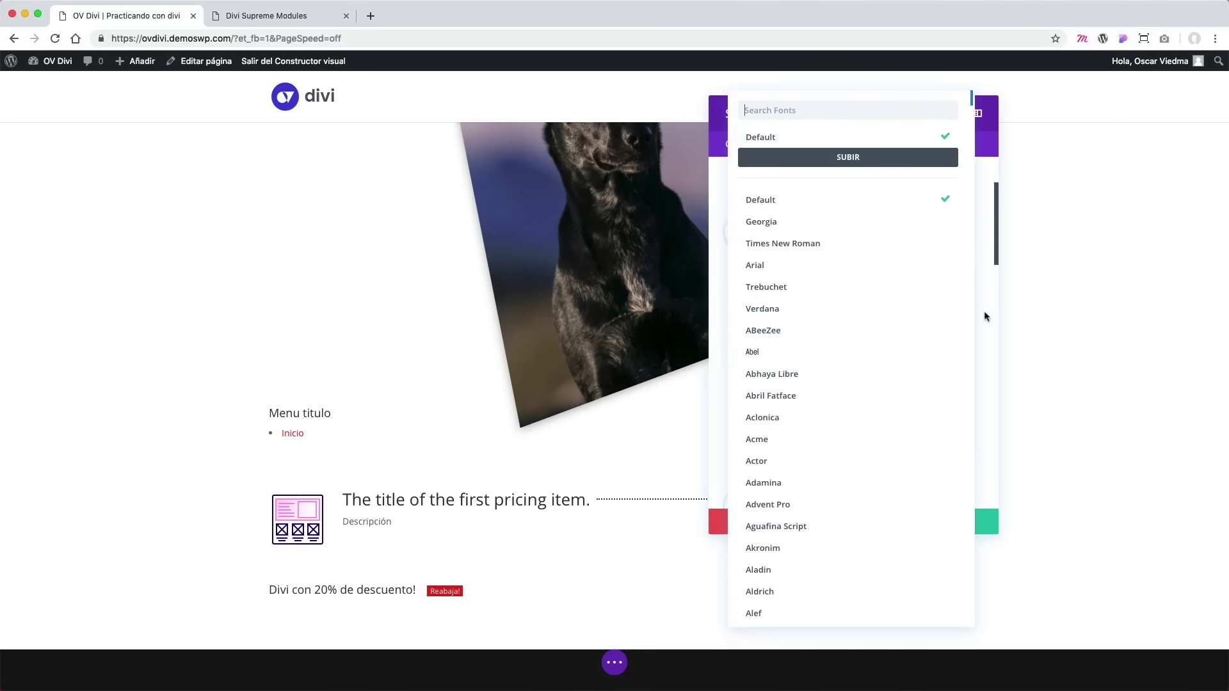
click(984, 316)
scroll(966, 360, down, 4)
click(796, 333)
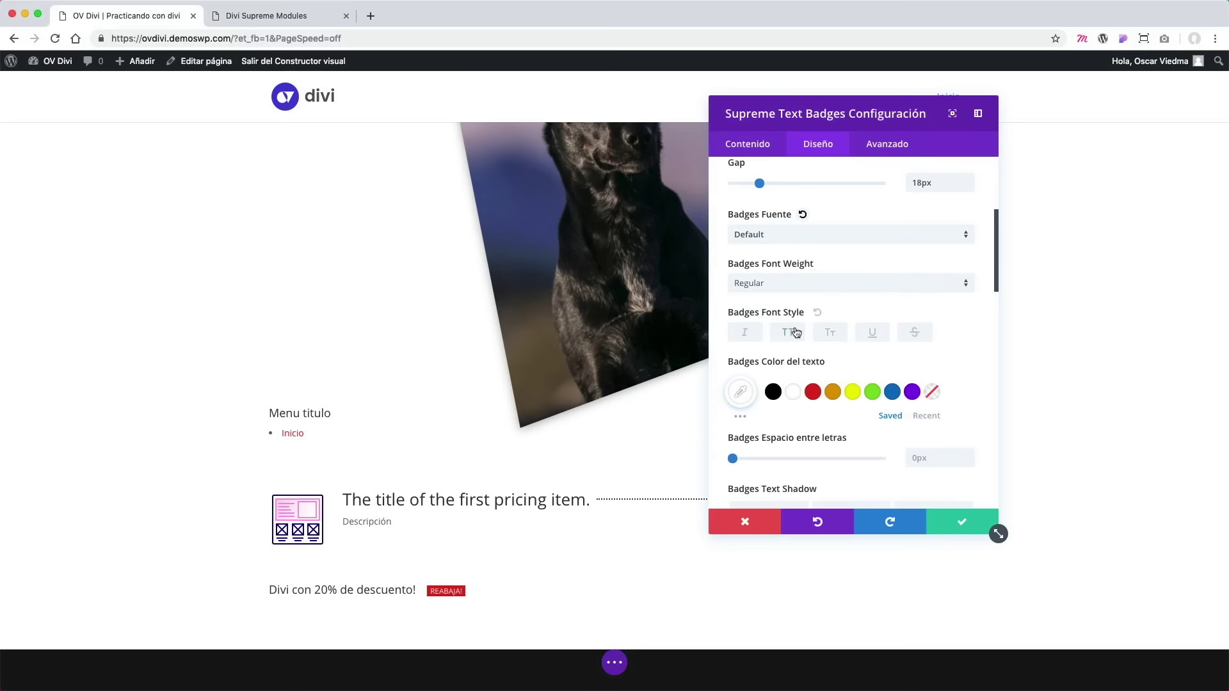
scroll(834, 366, down, 3)
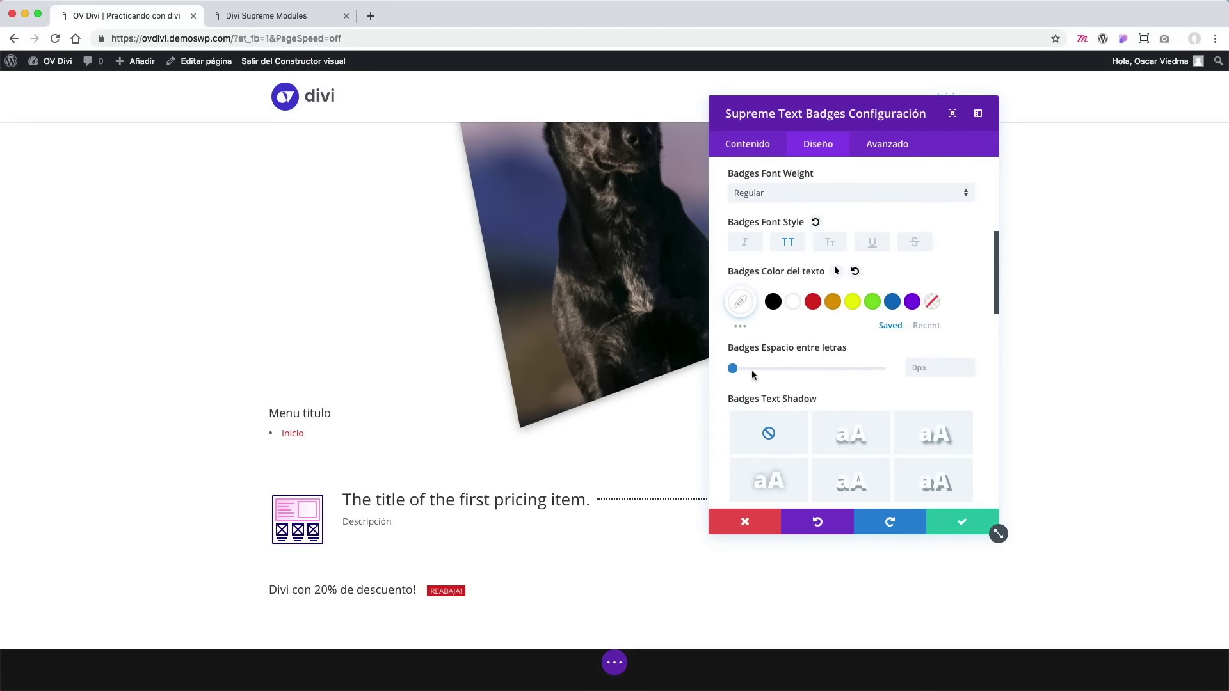
scroll(843, 379, down, 1)
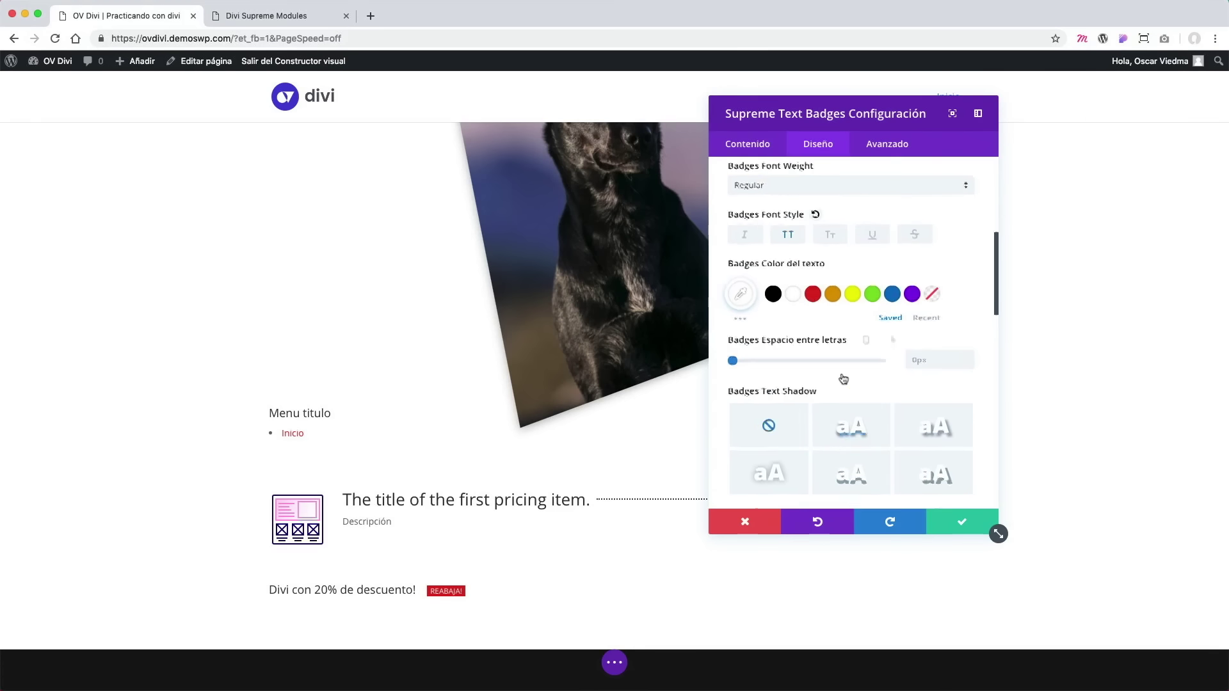
scroll(844, 379, up, 3)
click(782, 287)
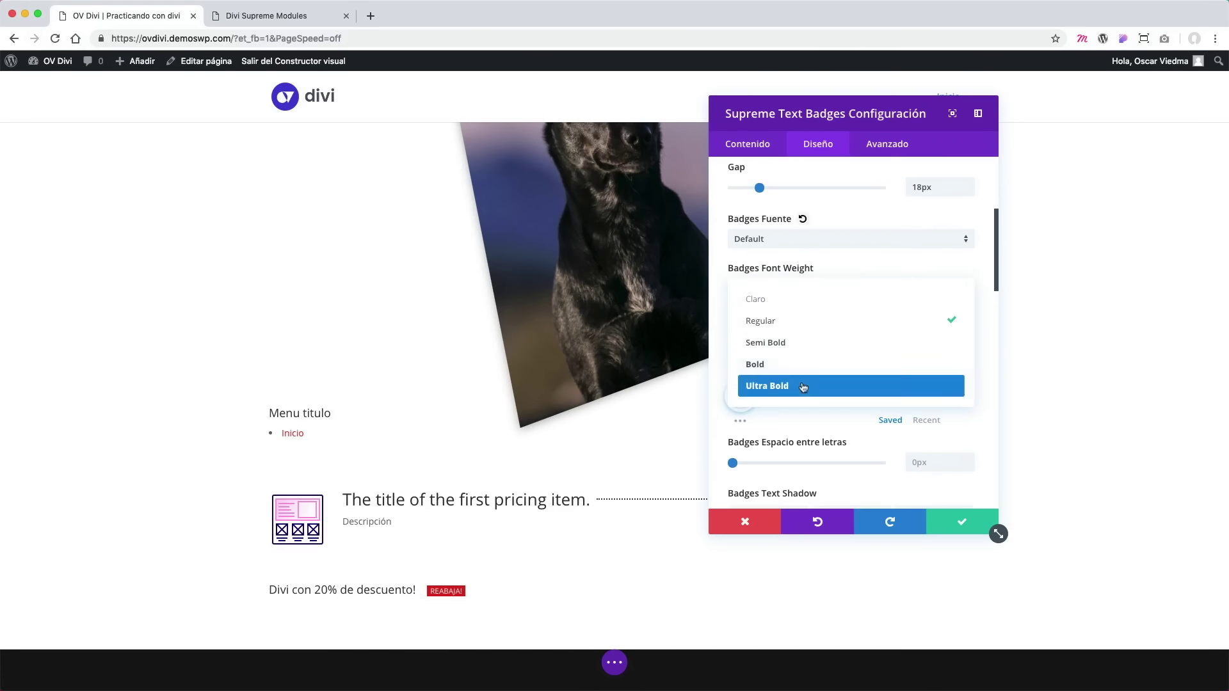
click(803, 365)
scroll(904, 428, down, 2)
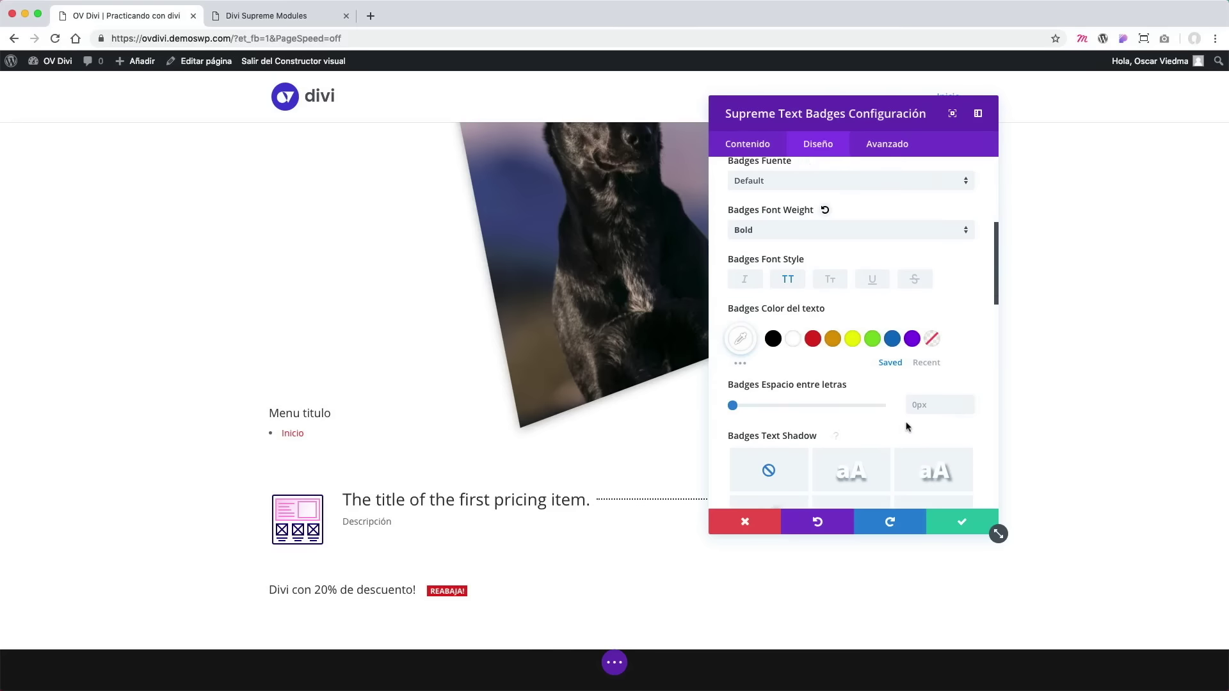
Review the badge's letter spacing, text shadow, rounded corners and border style options.
scroll(865, 424, up, 5)
scroll(873, 414, down, 6)
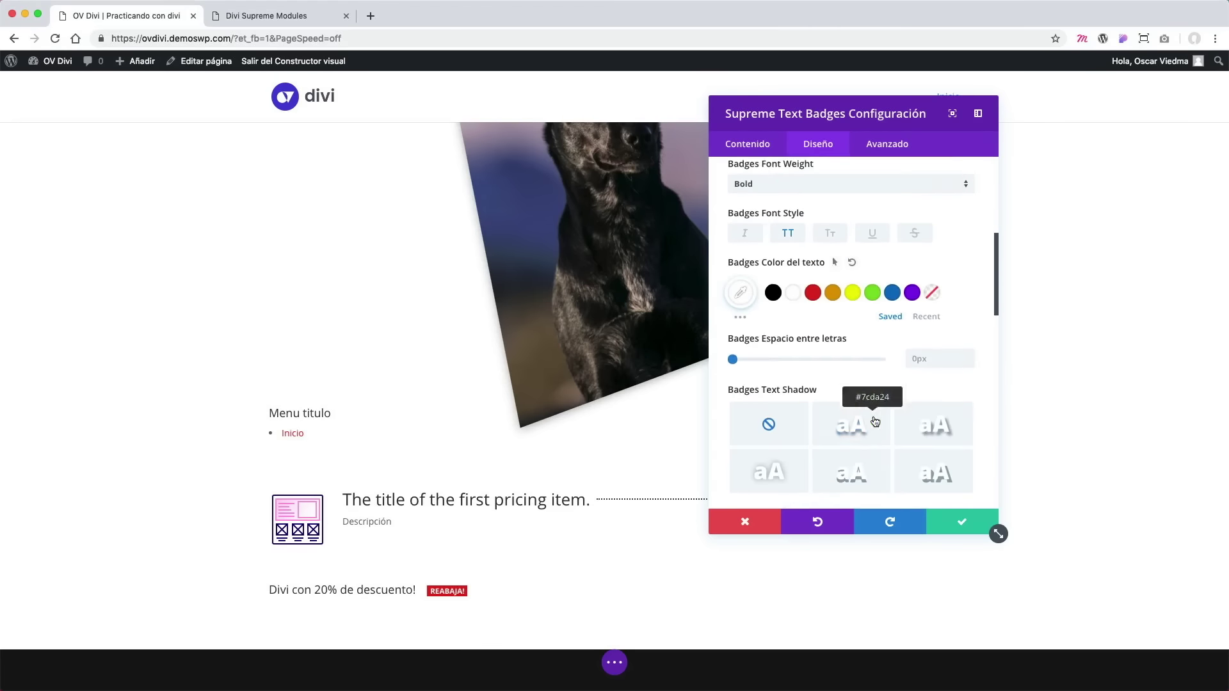
scroll(873, 415, down, 3)
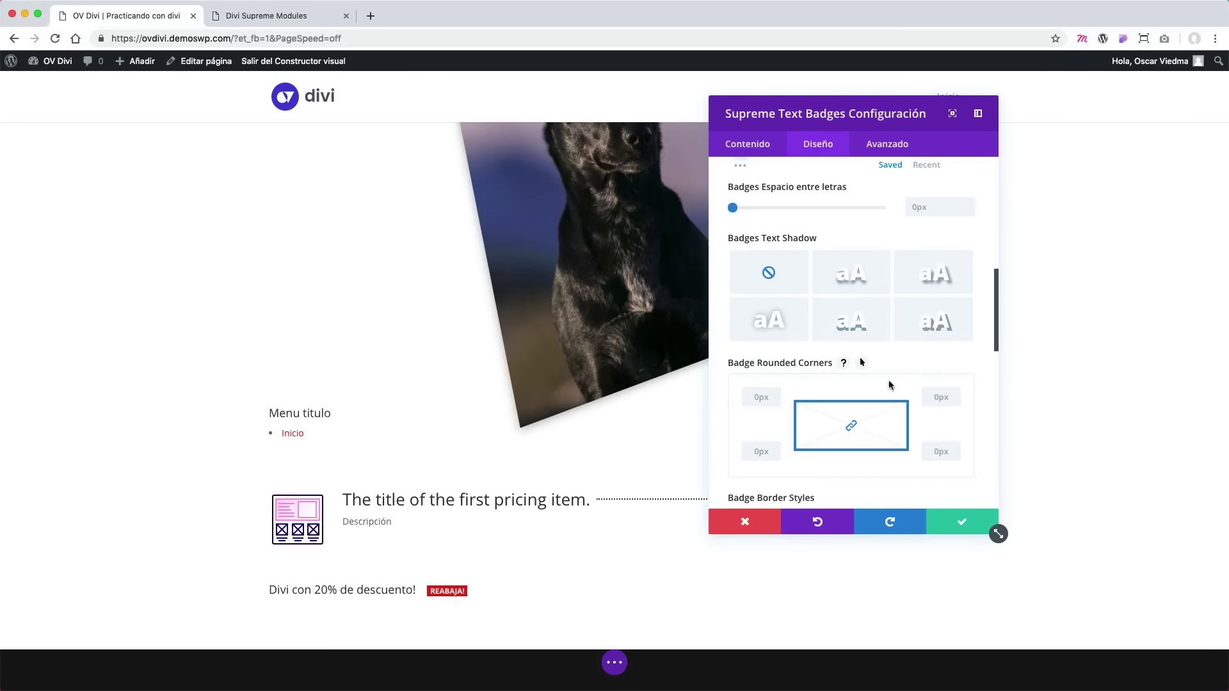
scroll(882, 393, down, 3)
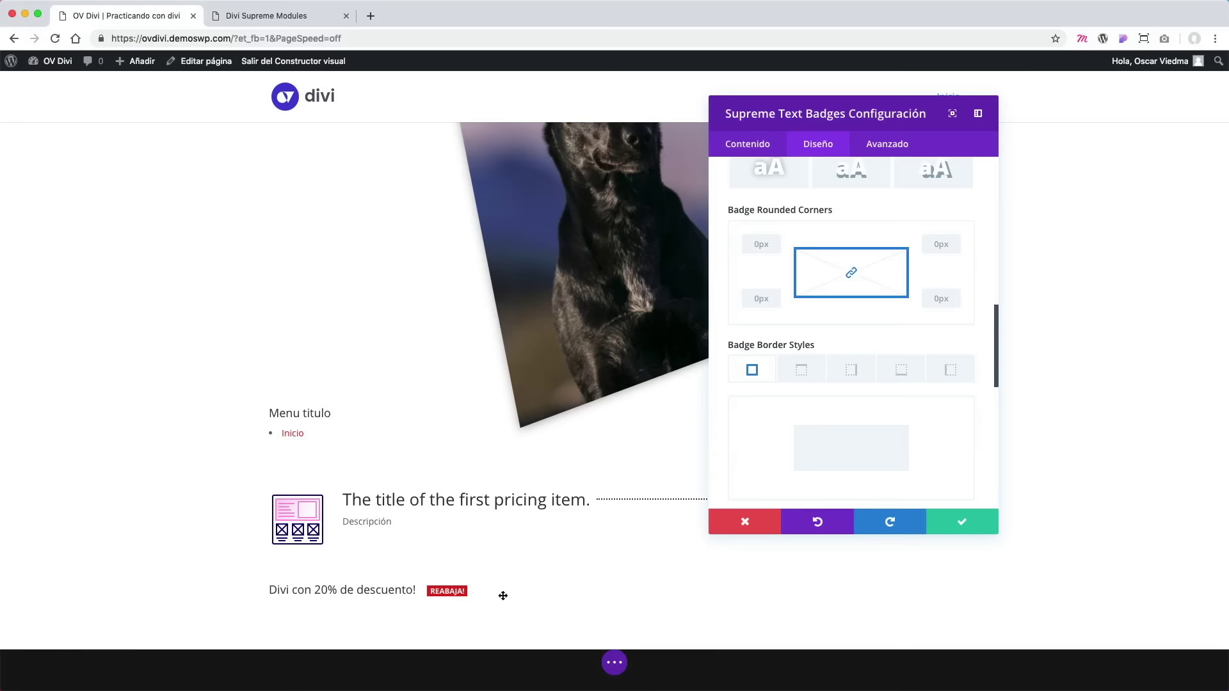
scroll(927, 403, down, 3)
scroll(919, 428, up, 12)
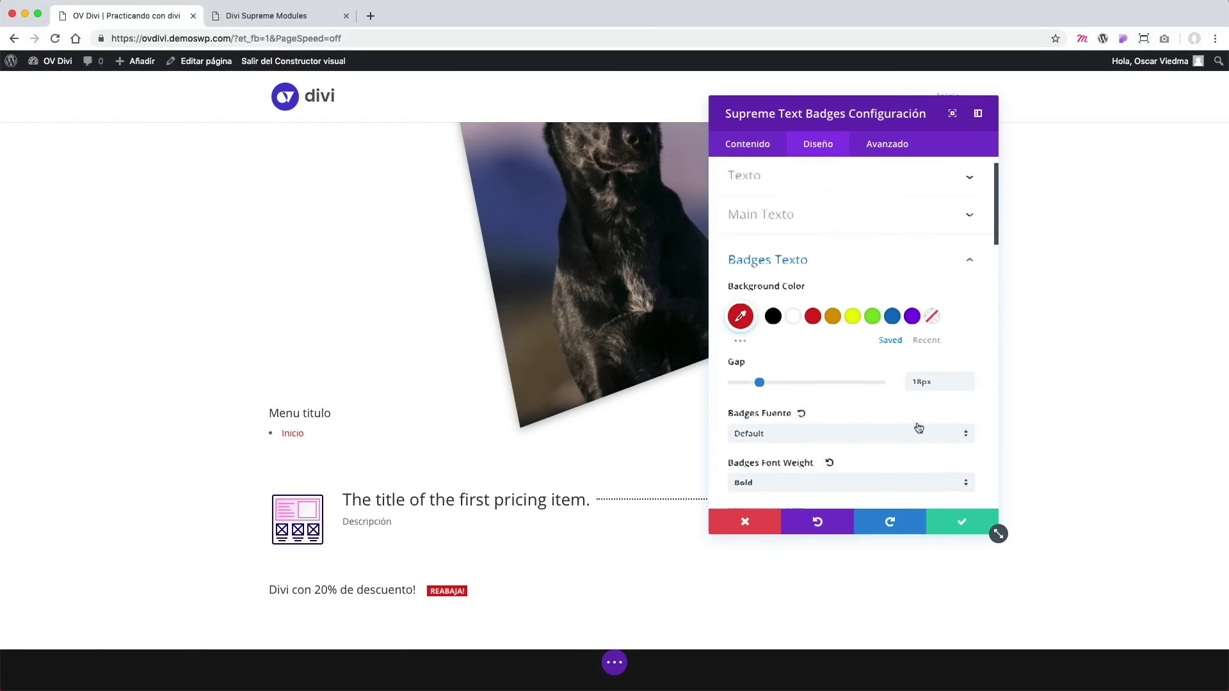
scroll(919, 428, up, 3)
Correct the badge text to "Rebaja!" and save the Text Badges module.
click(765, 153)
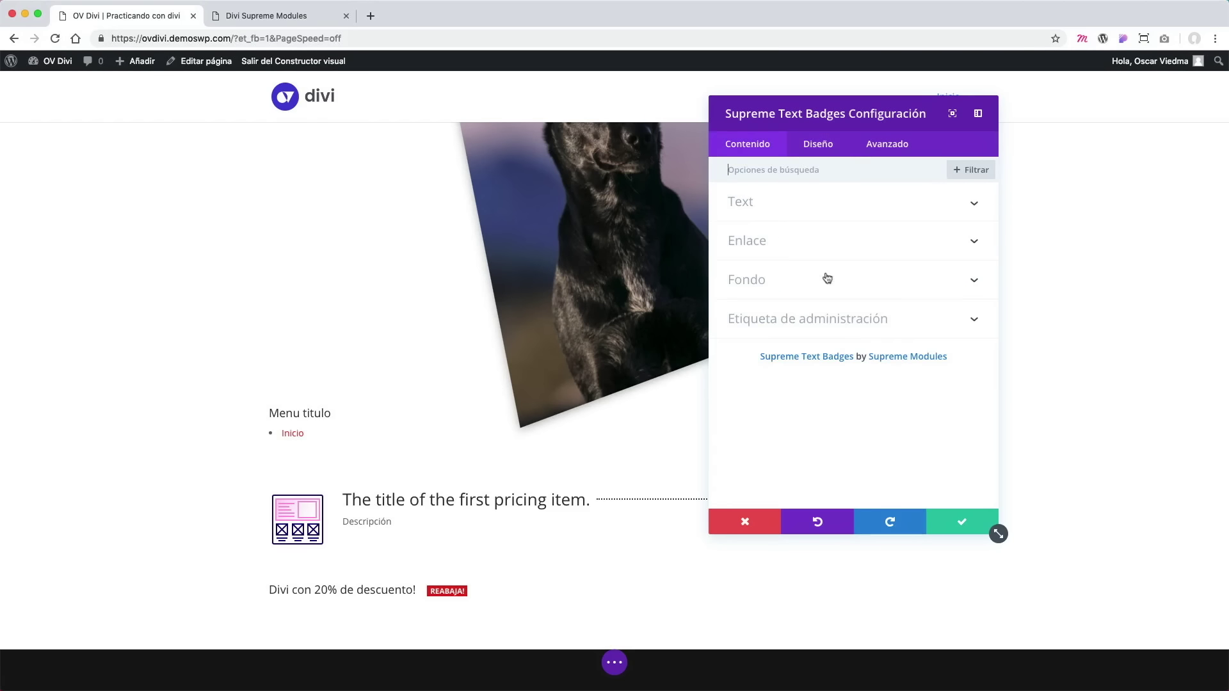
click(805, 215)
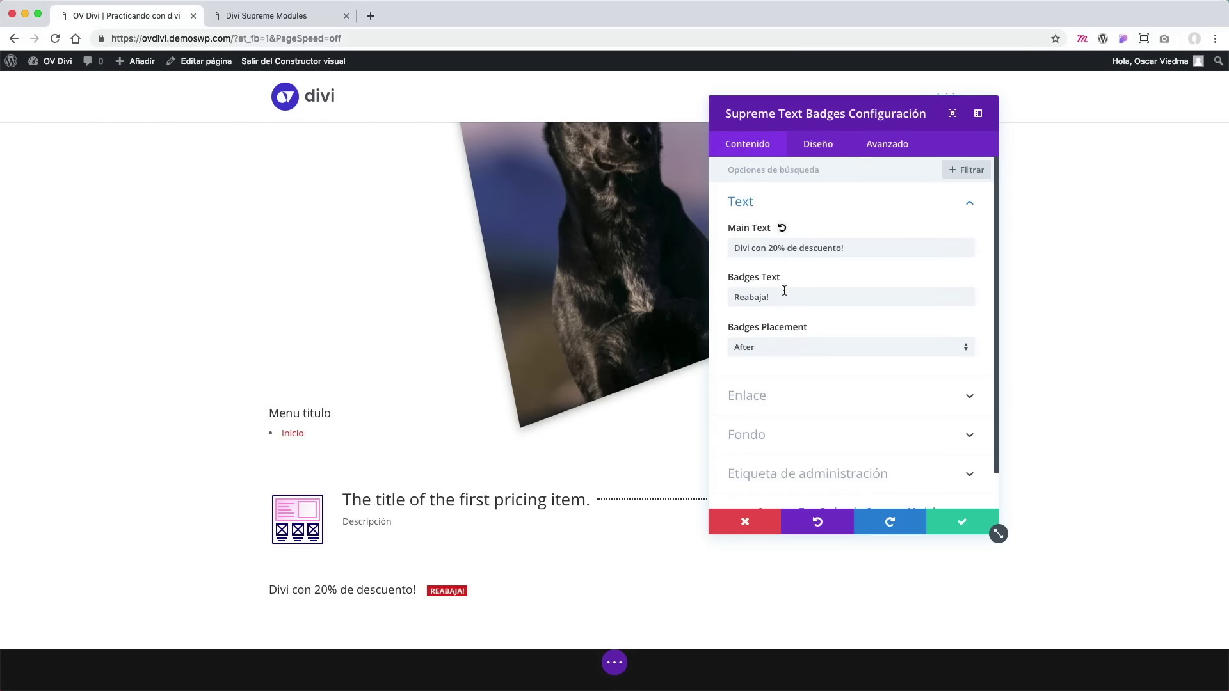
click(756, 299)
key(BackSpace)
drag(769, 298, 720, 301)
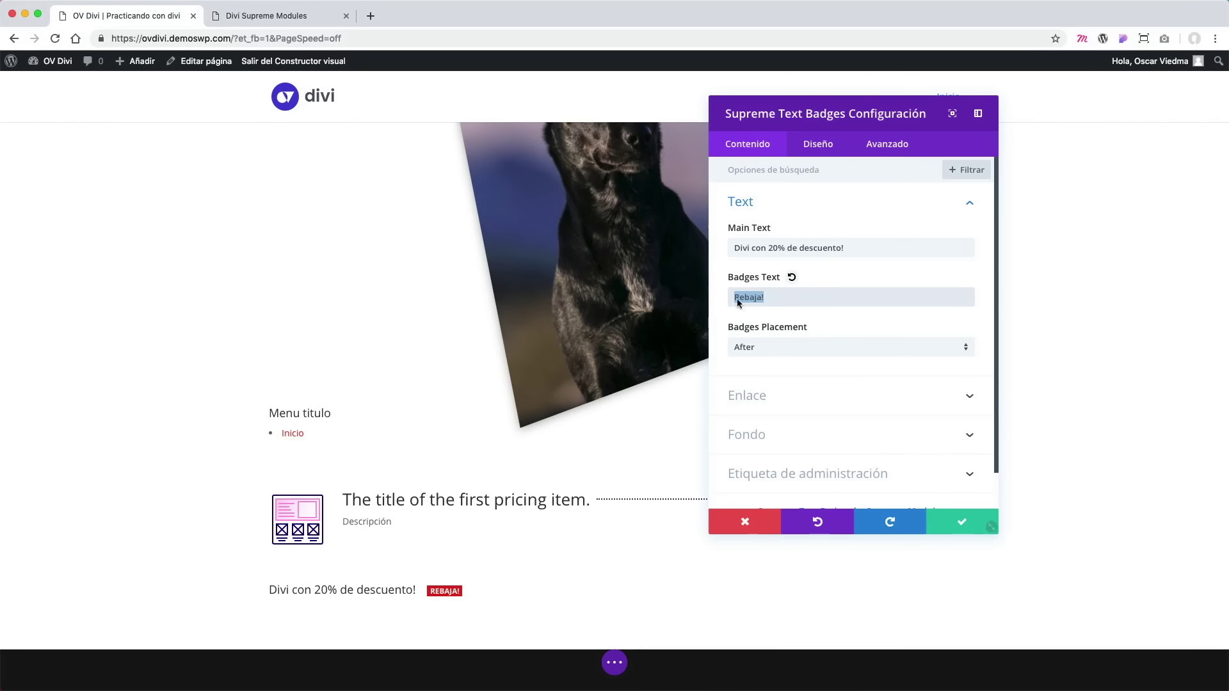
click(949, 530)
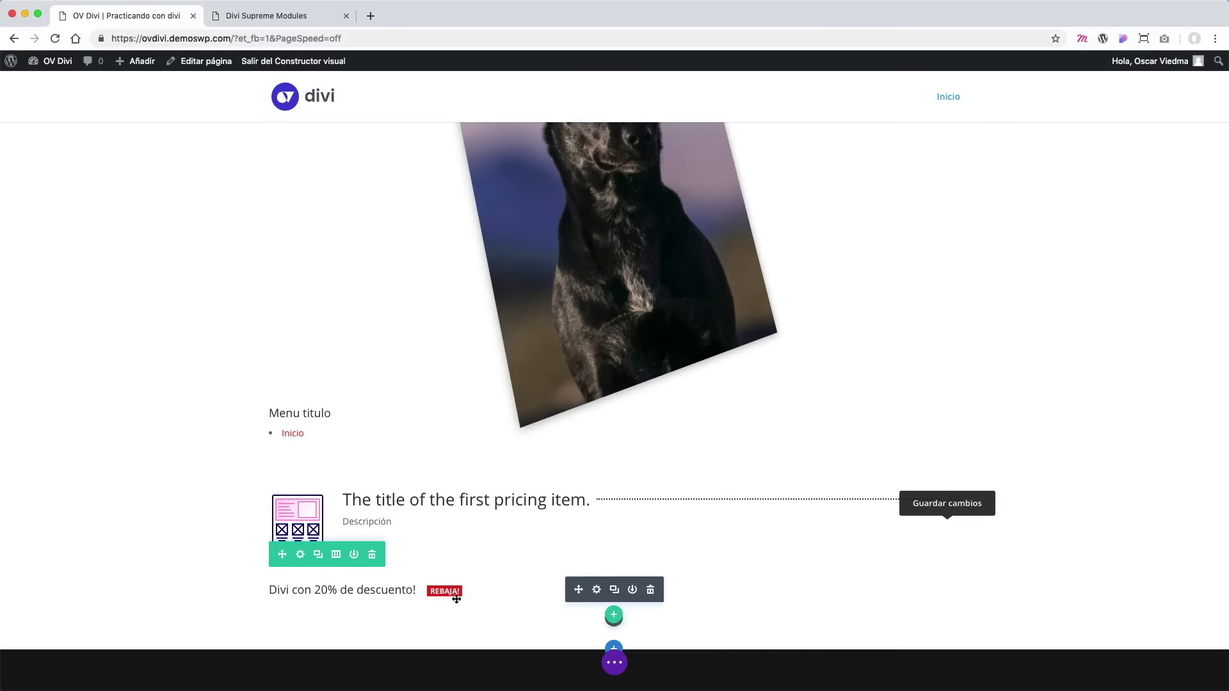
Insert a Supreme Text Divider module in a new single-column row below the text badges.
click(613, 615)
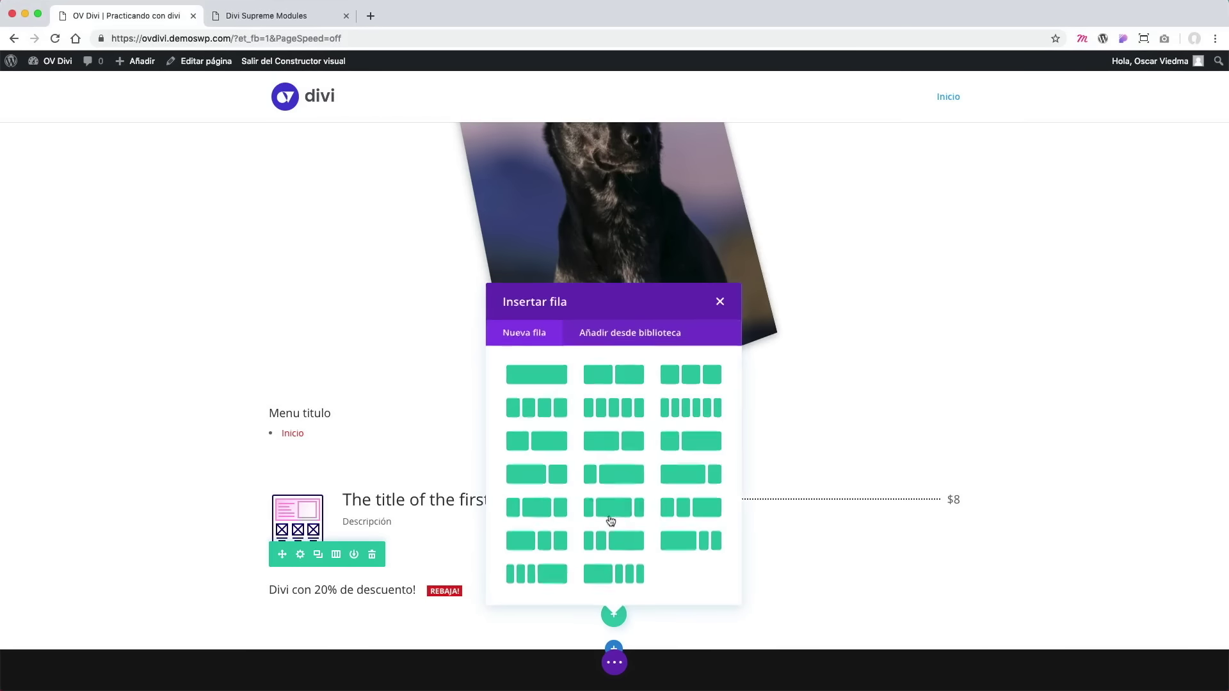
click(548, 382)
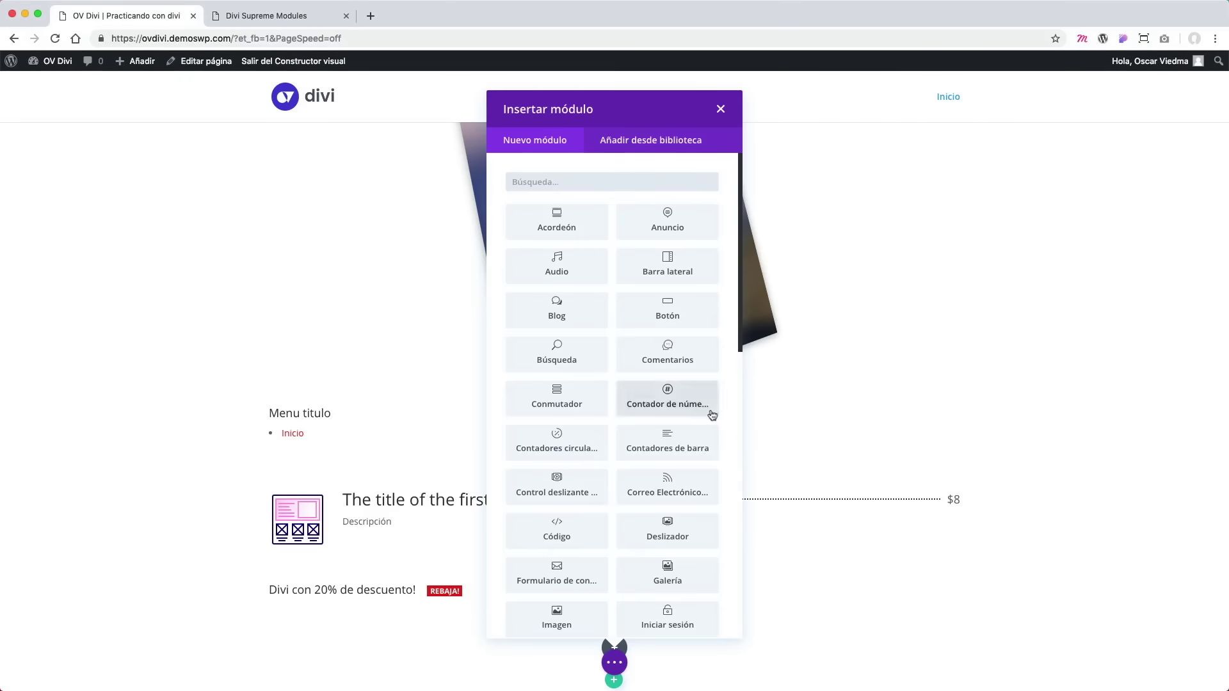
scroll(726, 411, down, 4)
scroll(727, 410, down, 6)
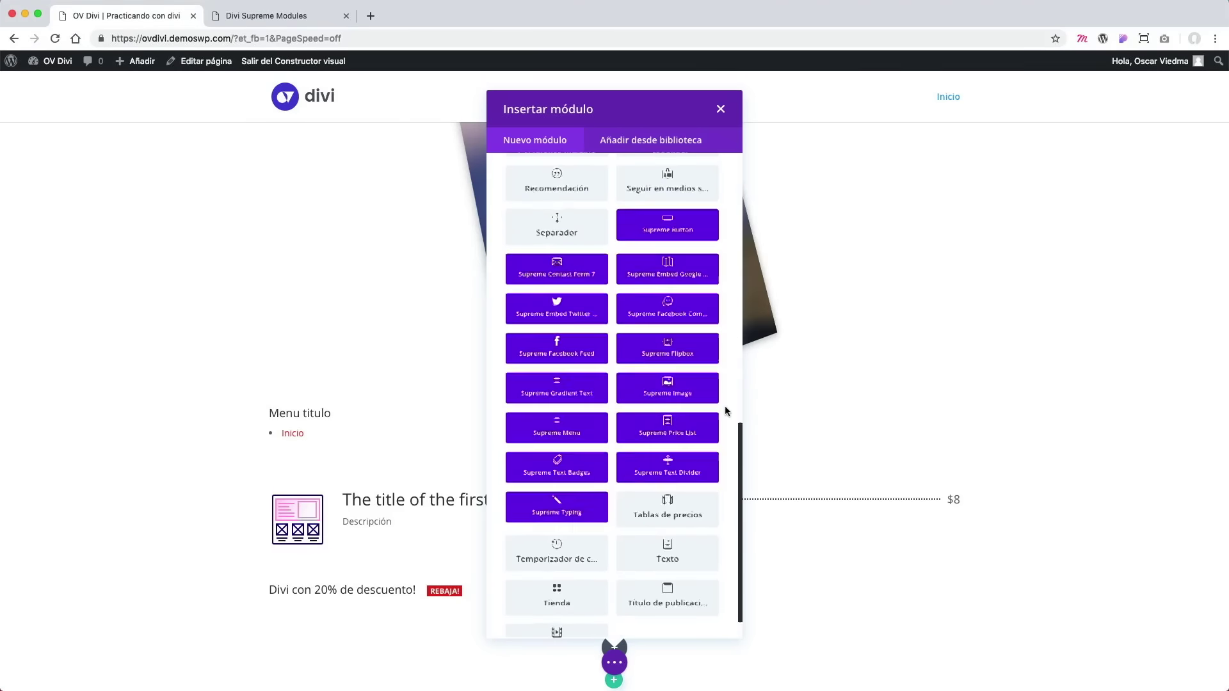
click(701, 462)
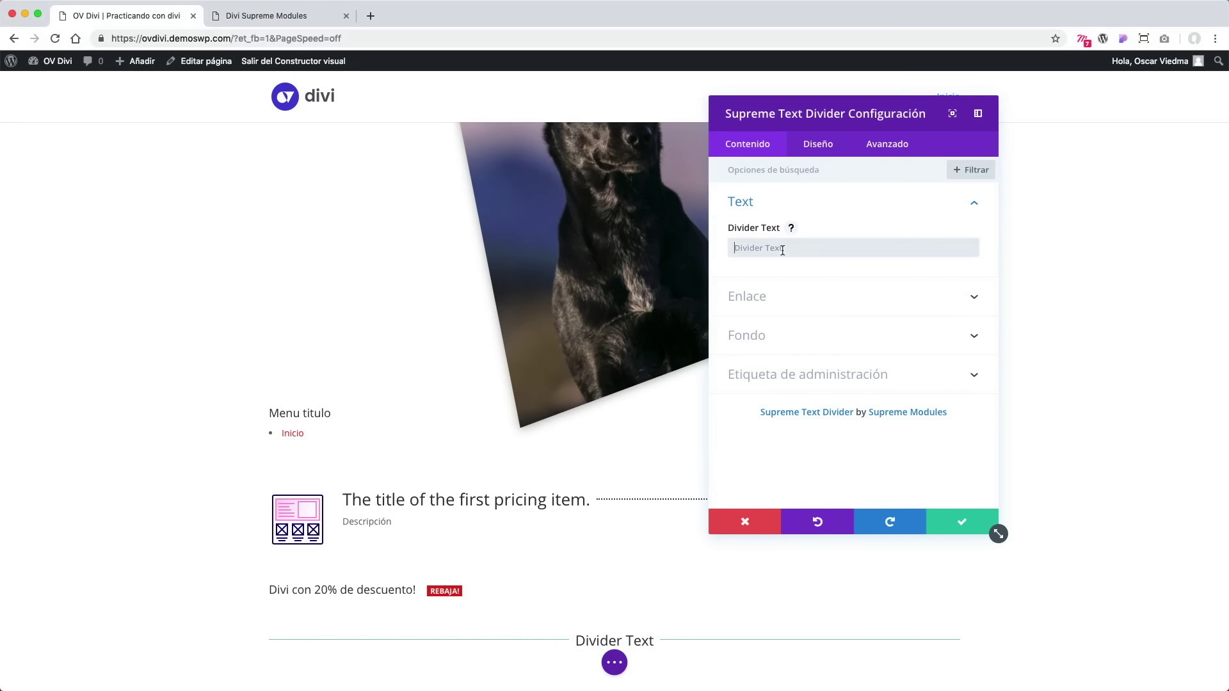
Set the divider text to "DIVI" and look over the module's link and background options.
text(DIVI)
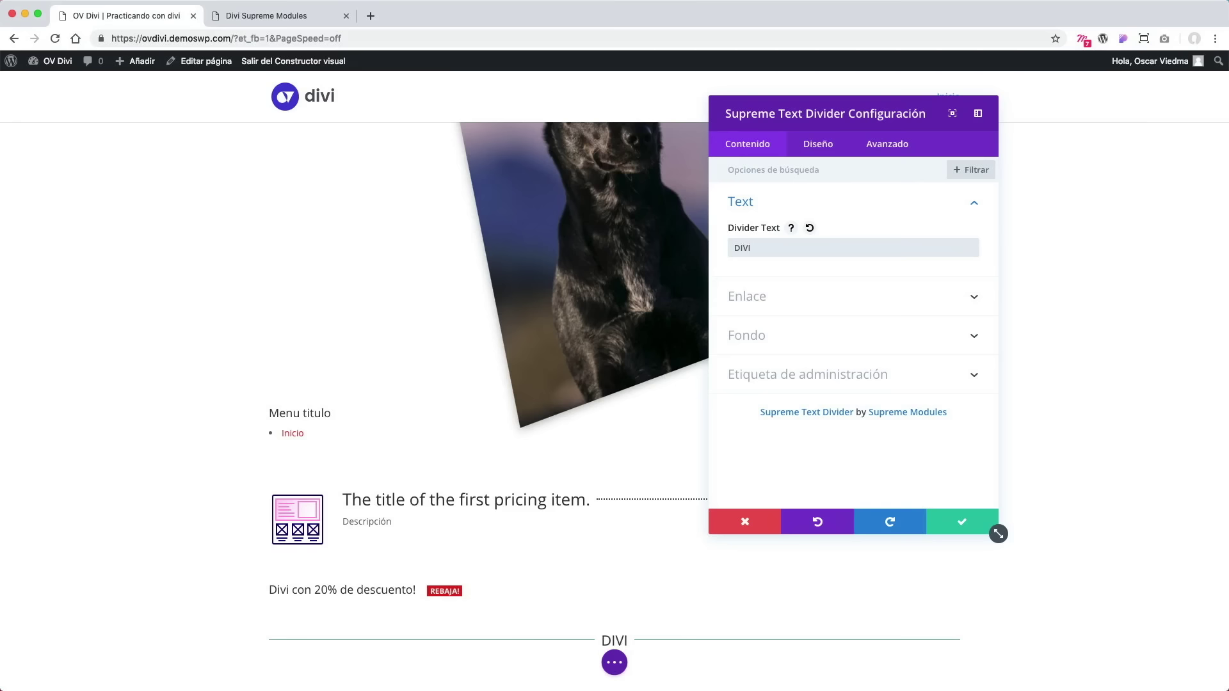
click(826, 299)
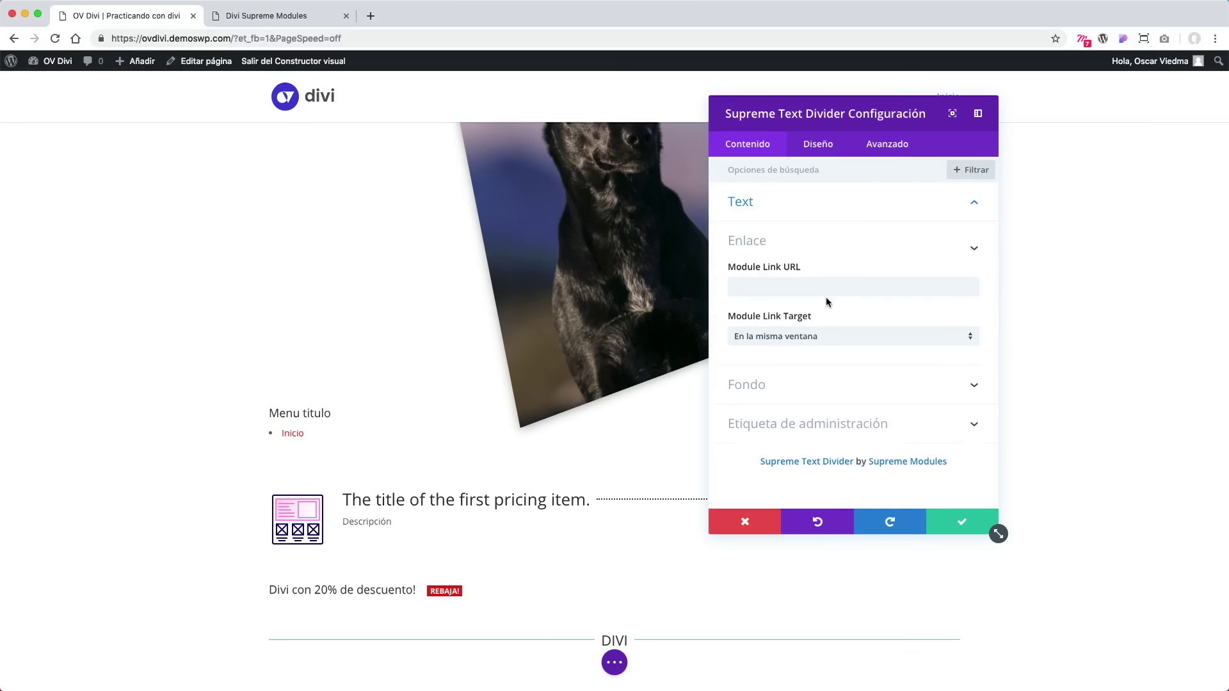
click(832, 386)
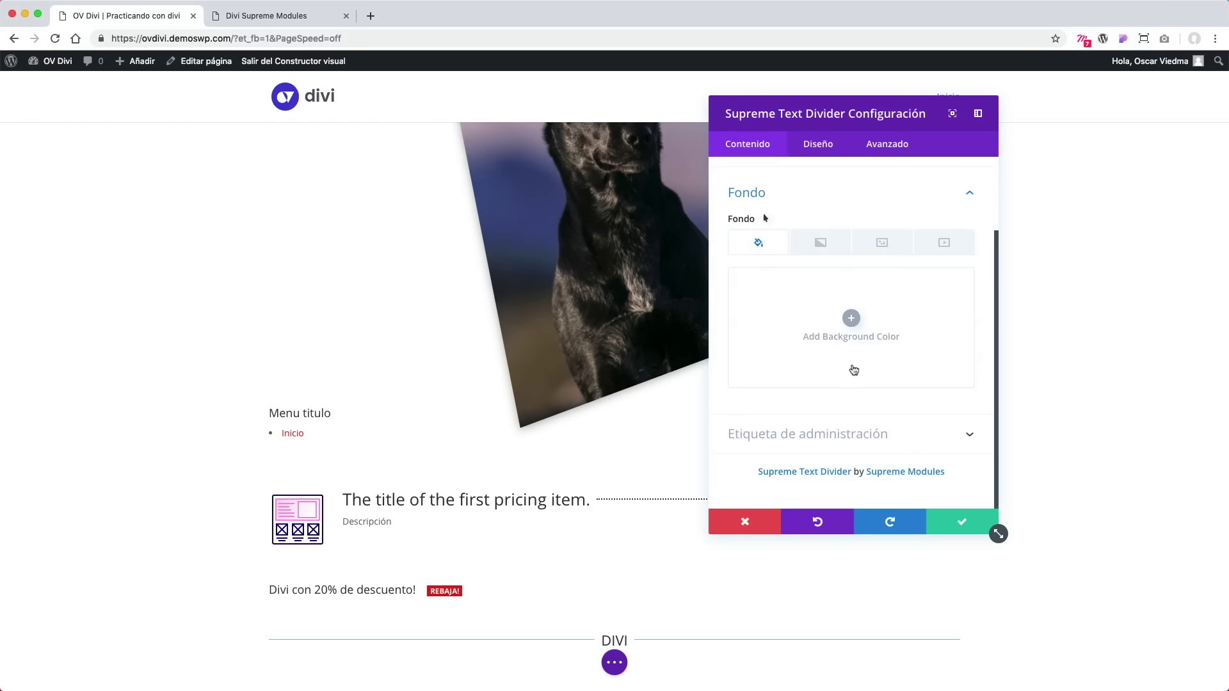
Try blue #0c71c3 as the divider line color, and settle on green #7cda24.
click(826, 153)
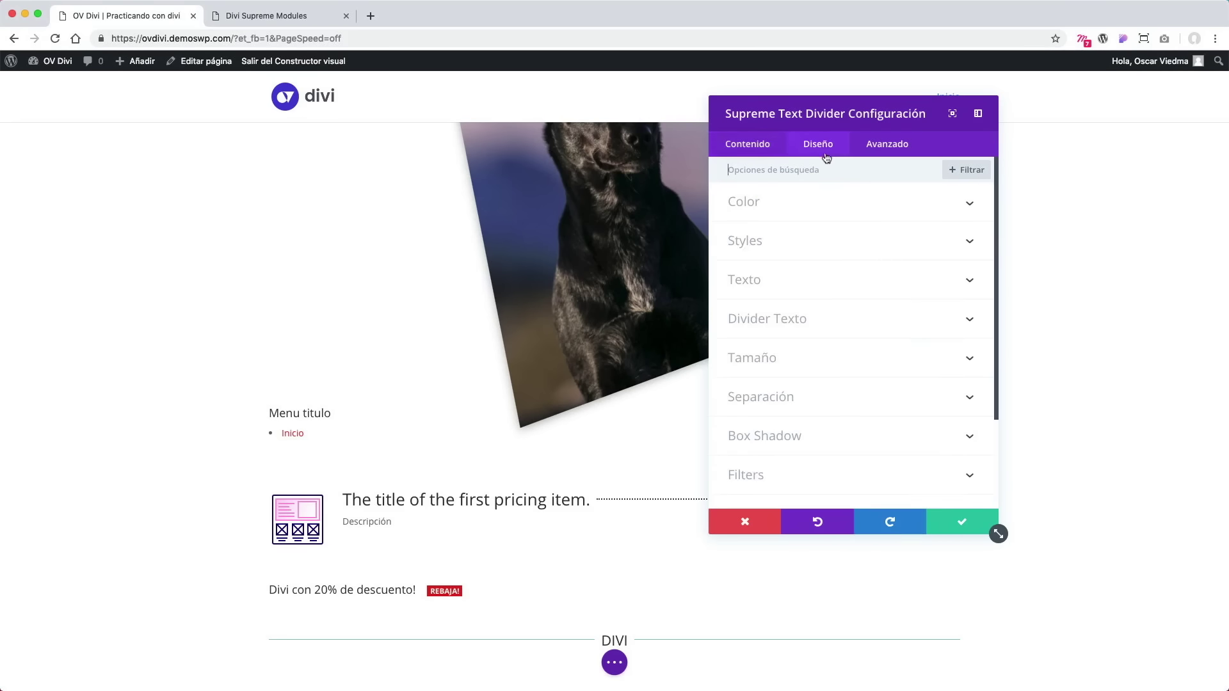
click(823, 213)
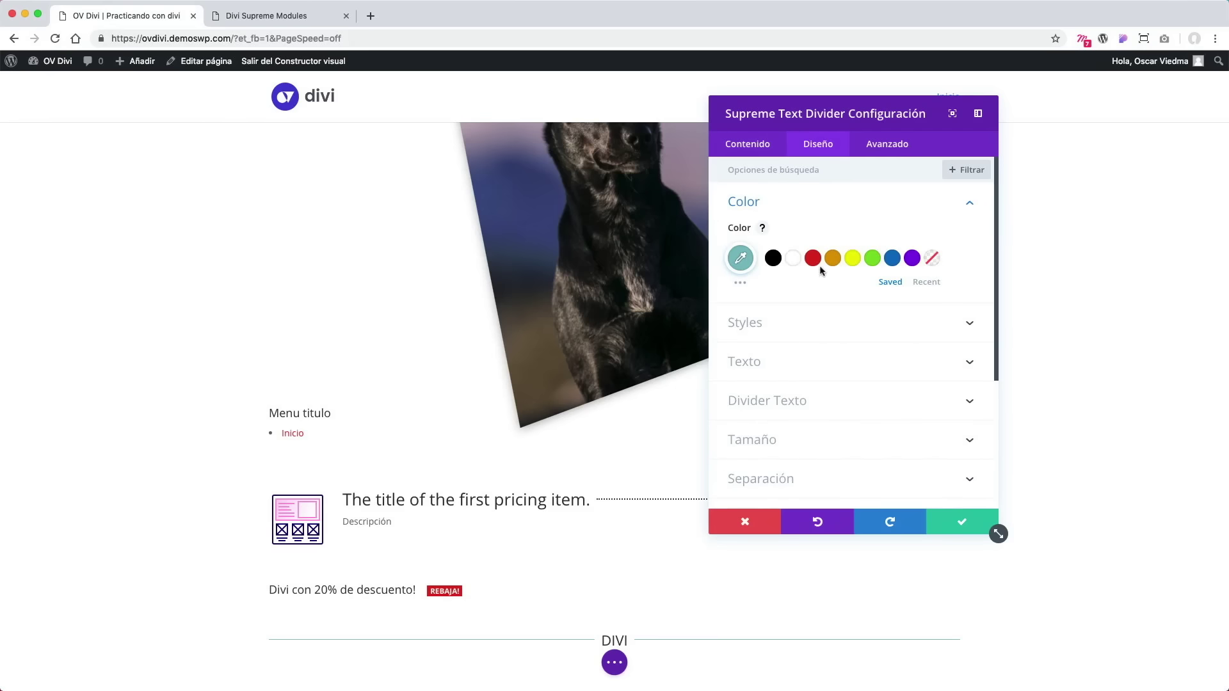
click(891, 261)
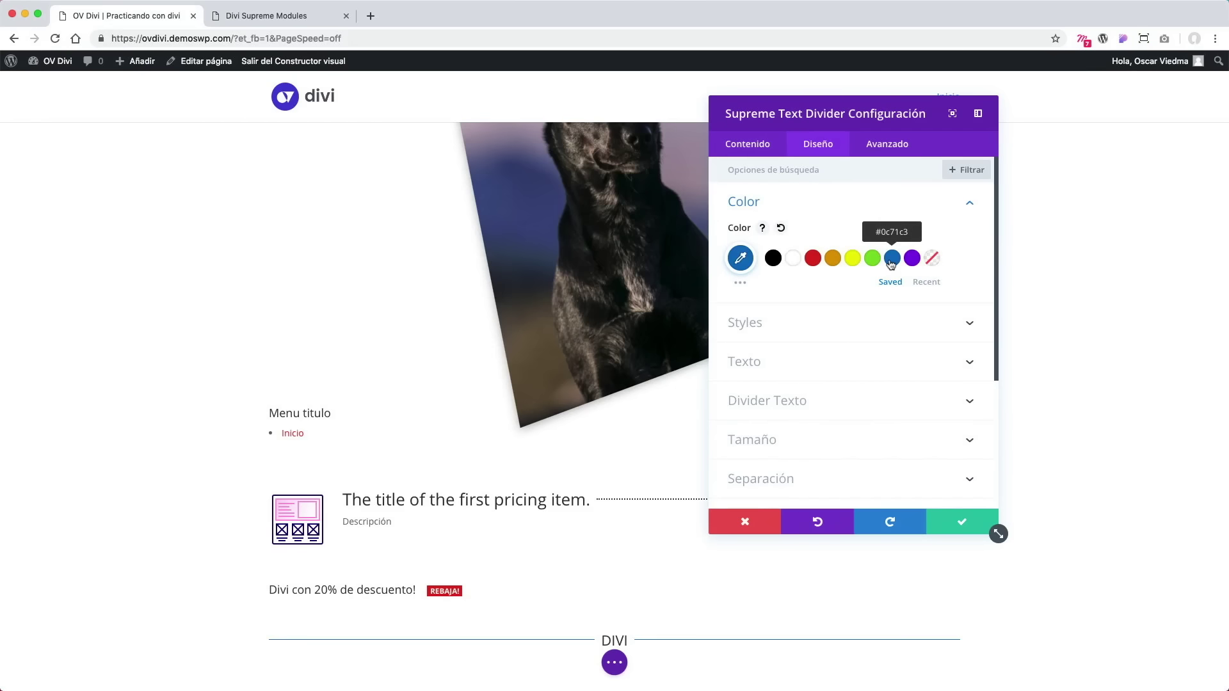
click(873, 259)
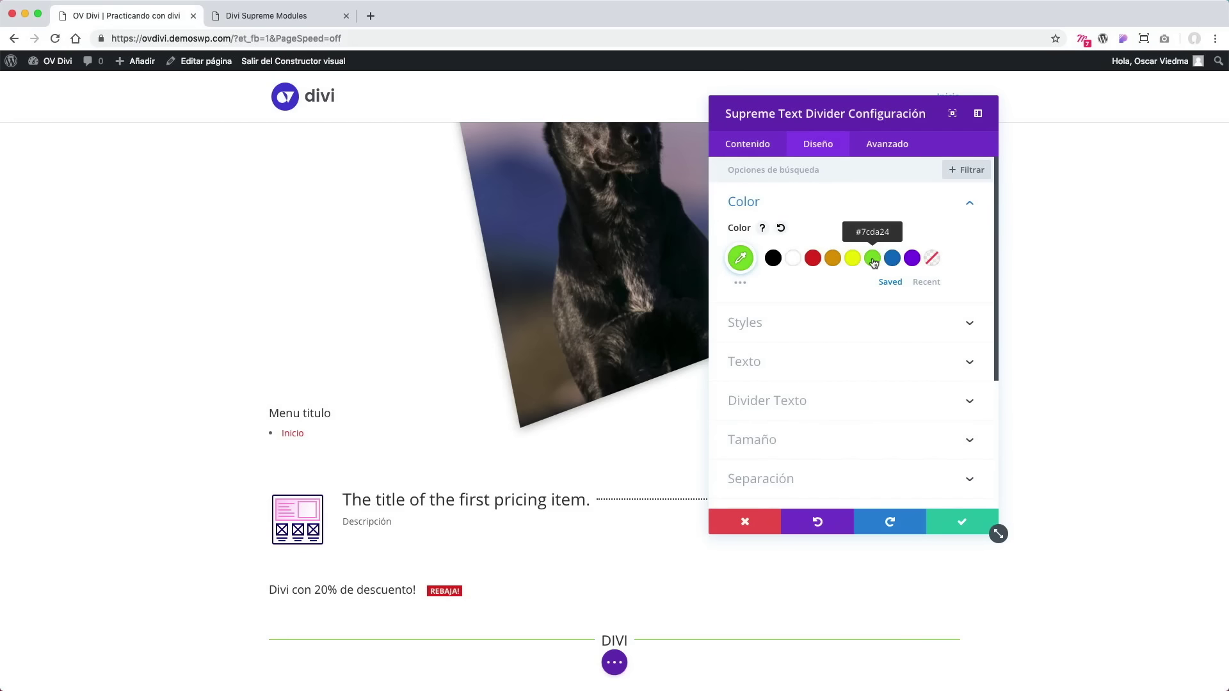
Try the Puntos, Cresta and Inserción divider styles, and settle on Guiones for the DIVI text divider line.
scroll(830, 281, down, 1)
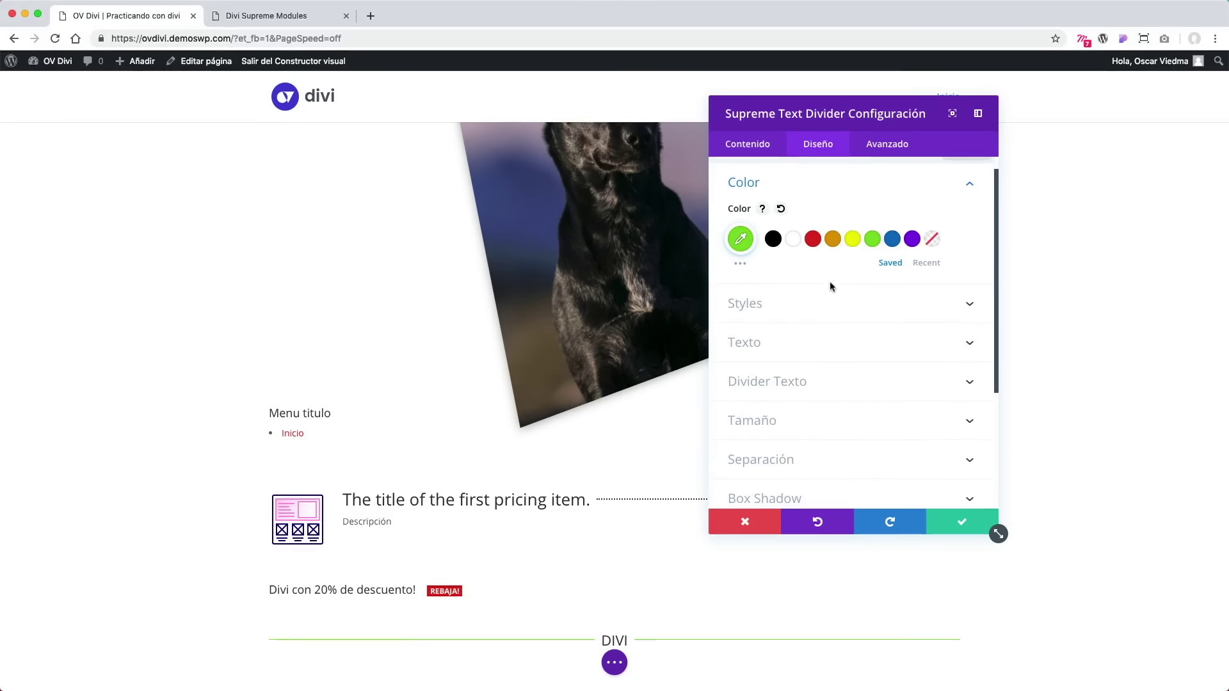
click(835, 305)
click(822, 226)
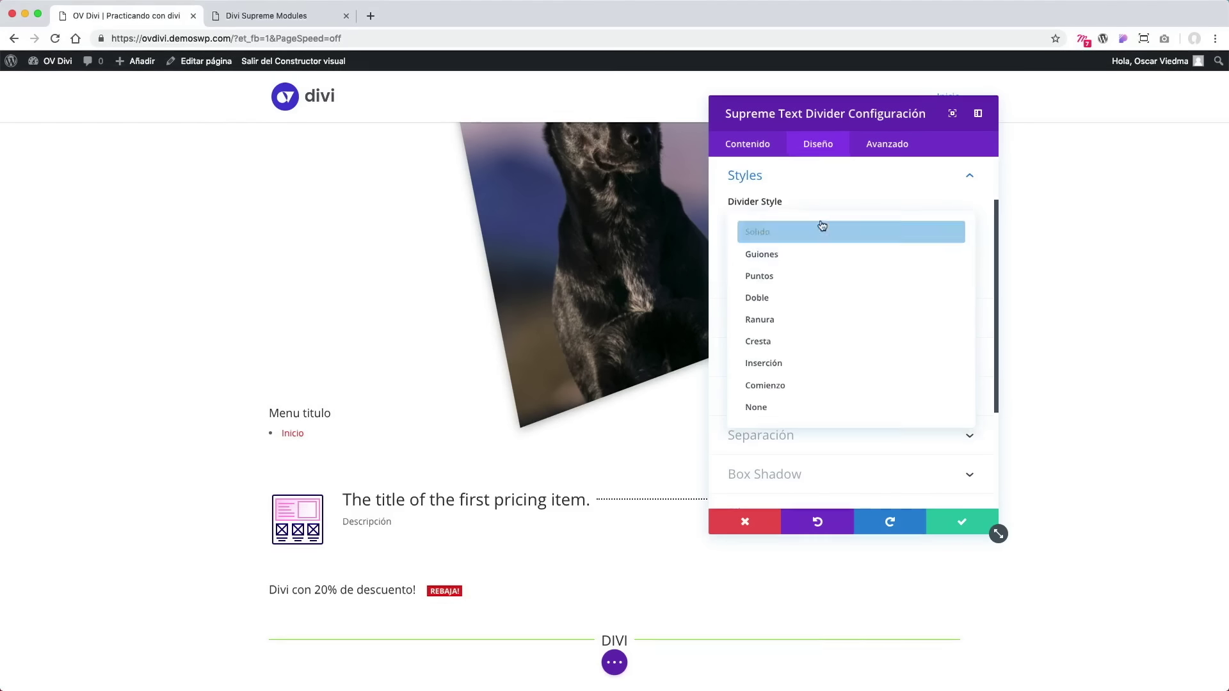
click(808, 237)
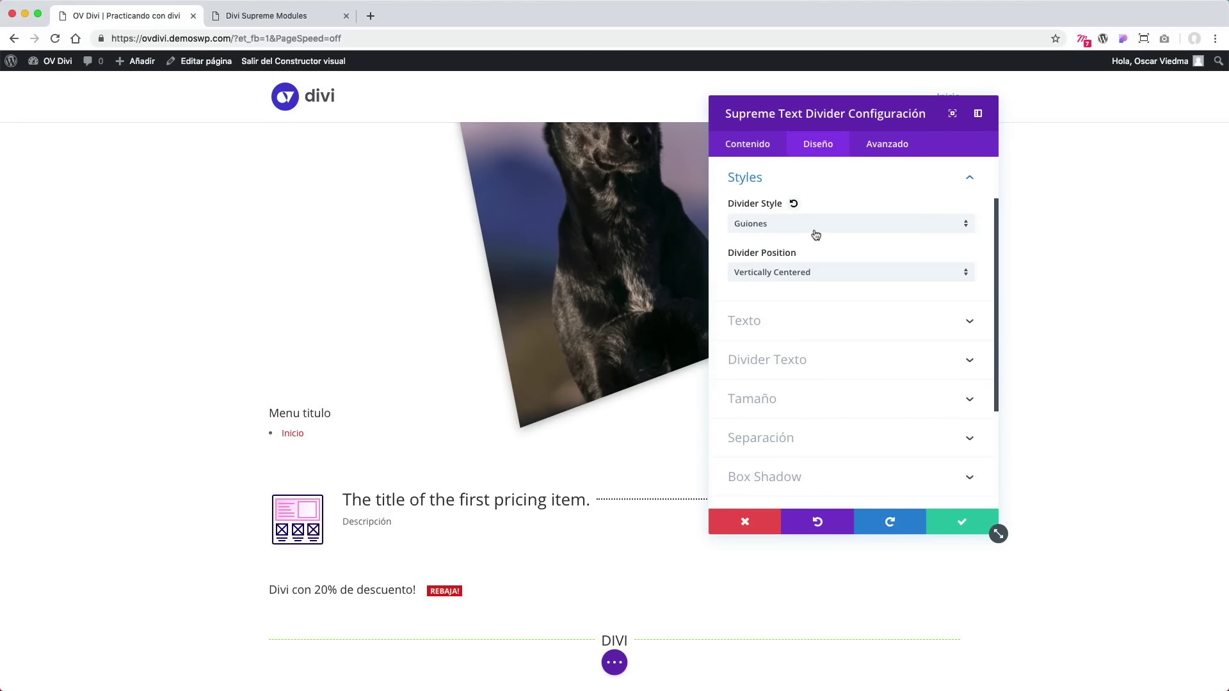
click(816, 233)
click(804, 278)
click(820, 231)
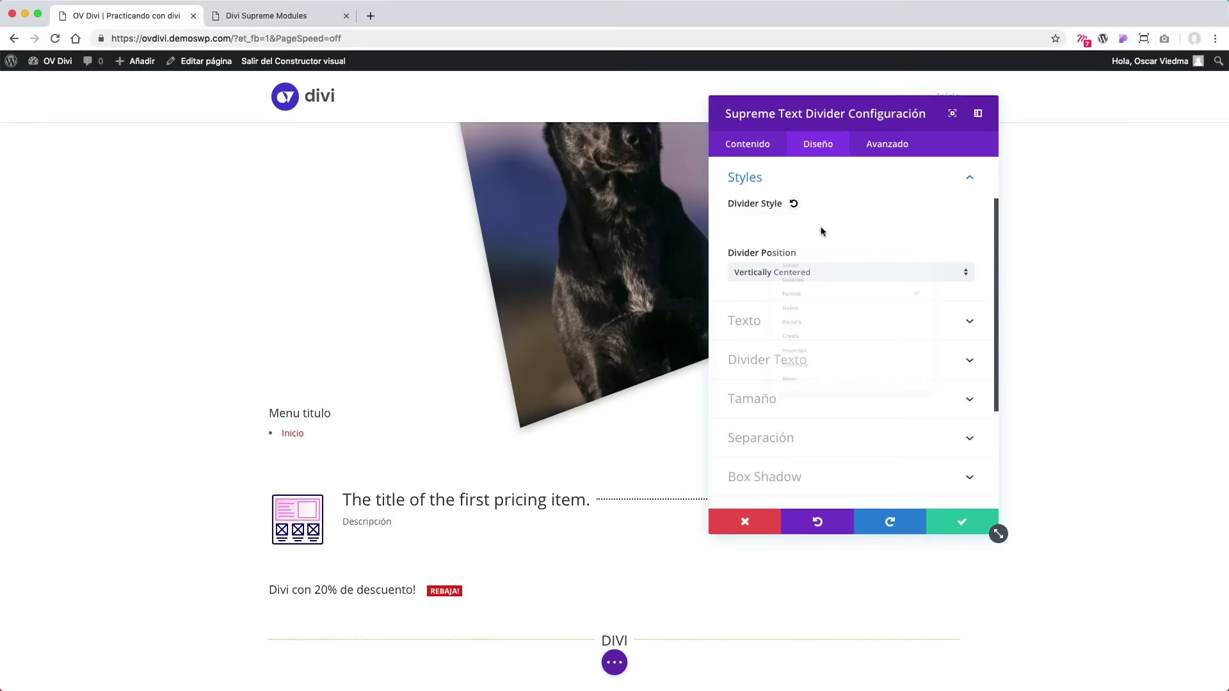
click(799, 343)
click(820, 229)
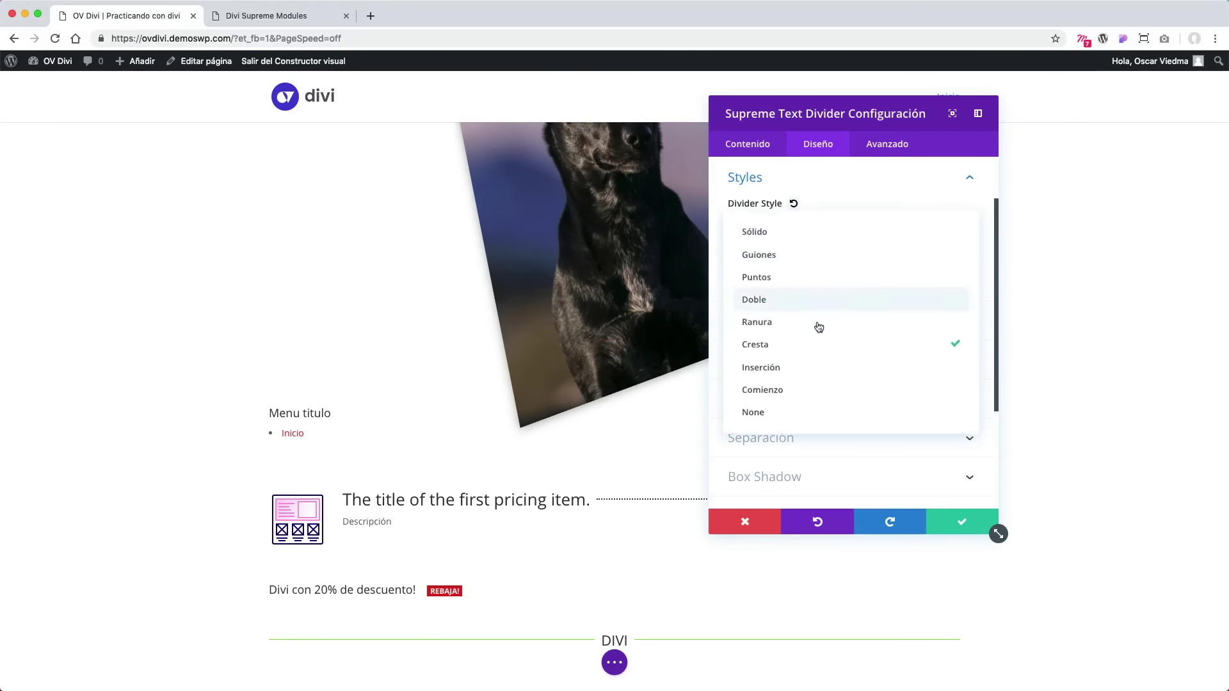
click(798, 369)
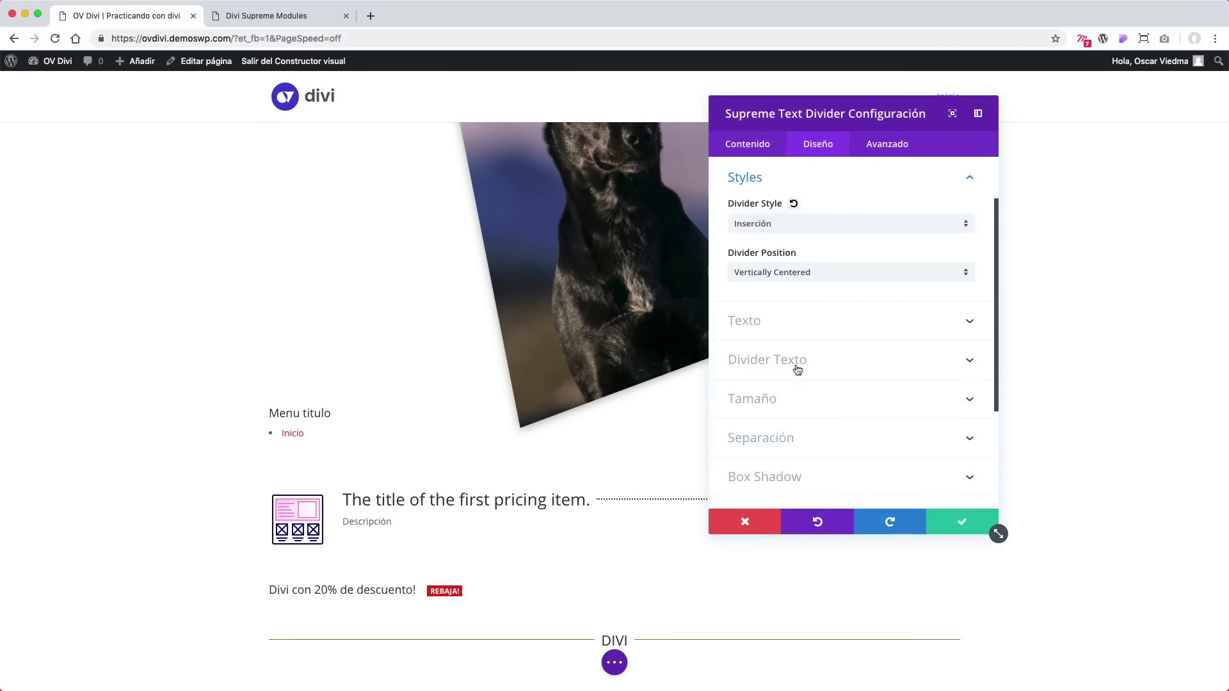
click(804, 227)
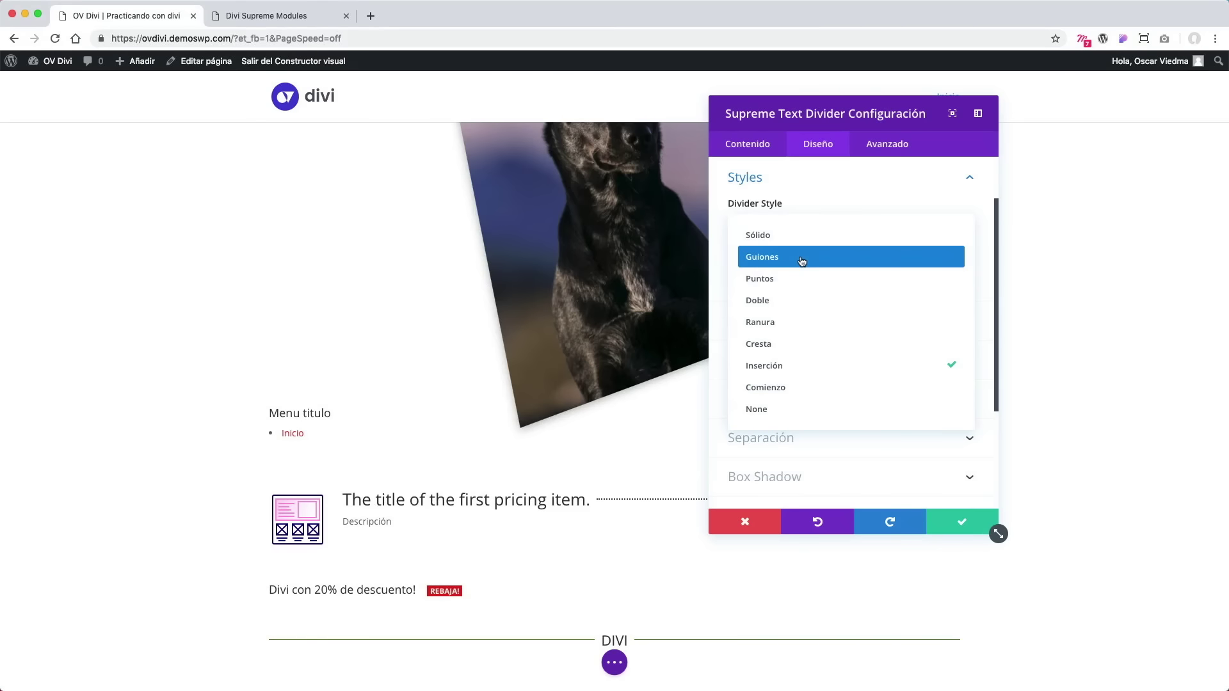
click(802, 259)
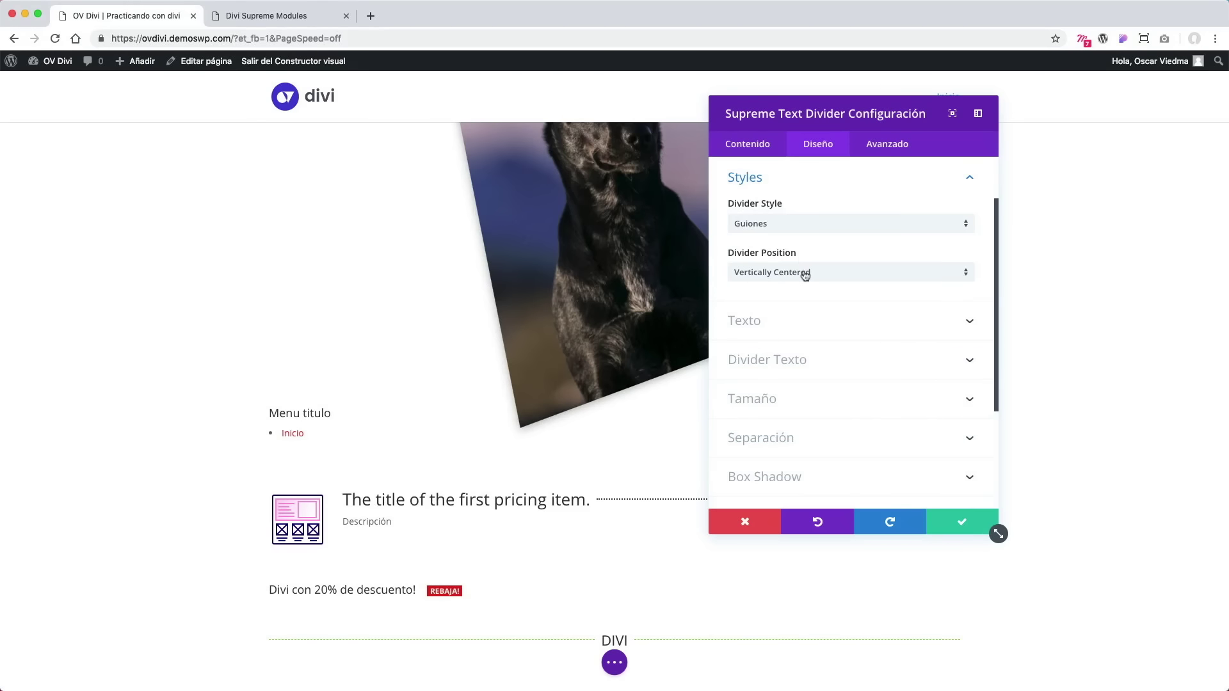
Try the Top and Bottom divider positions, and return the line to Vertically Centered.
click(805, 275)
click(800, 288)
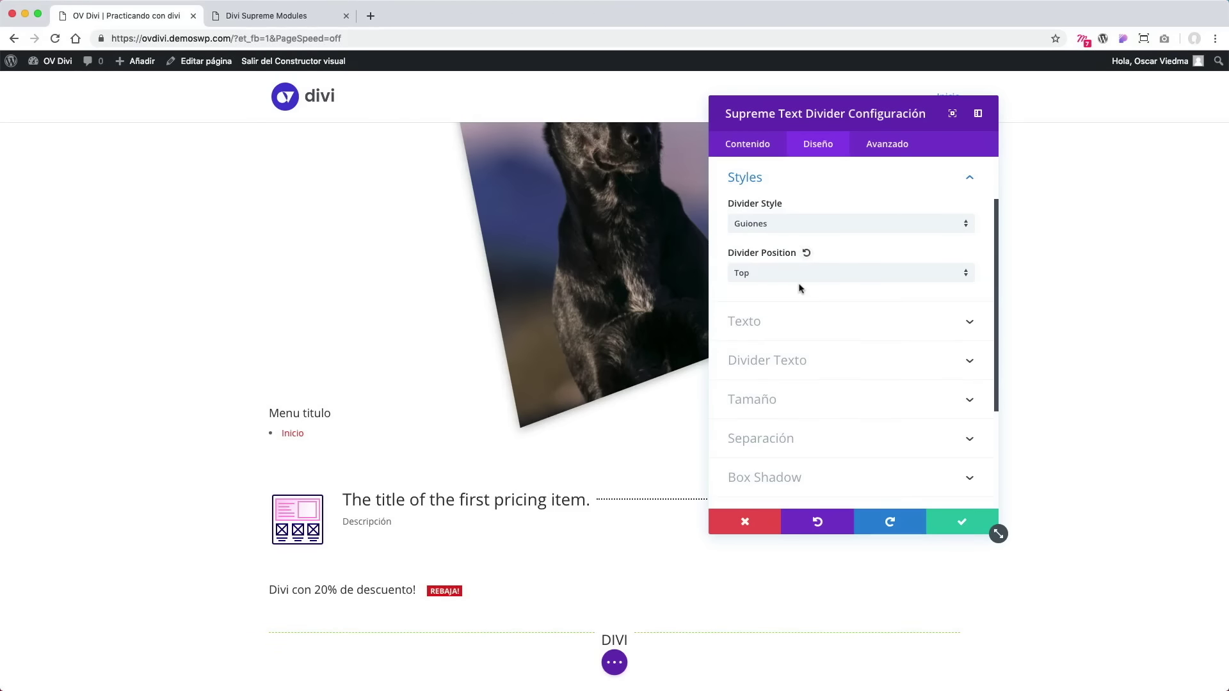
click(808, 273)
click(808, 306)
click(815, 277)
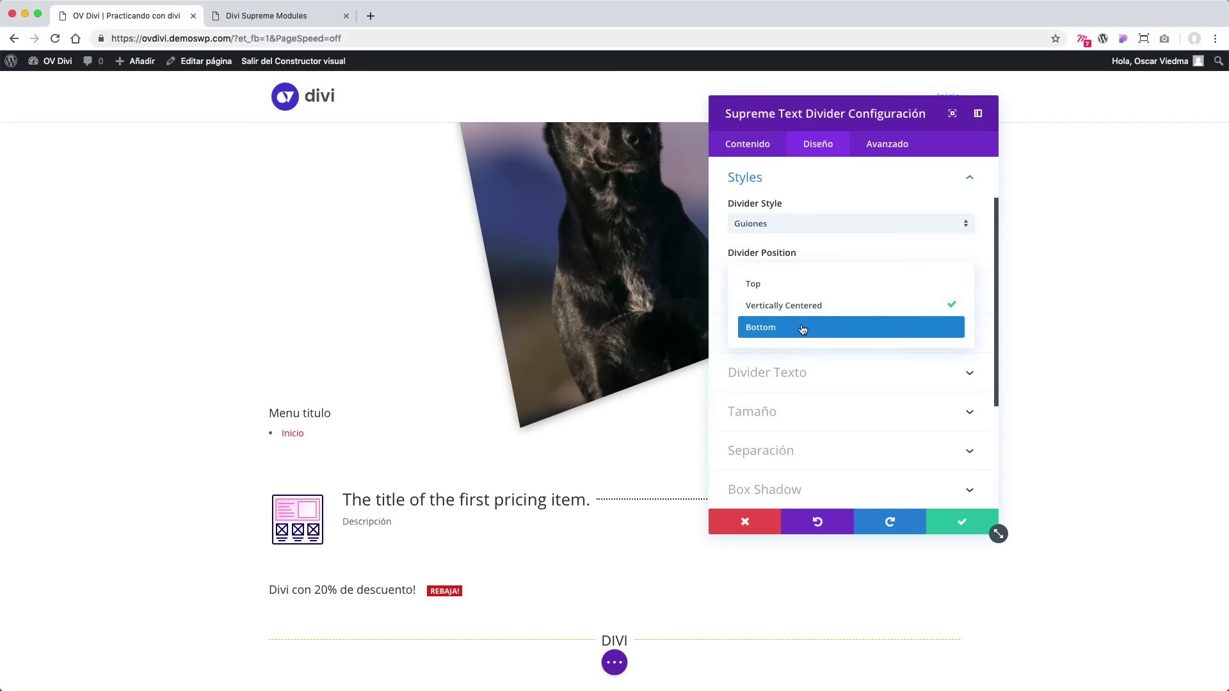
click(802, 325)
click(804, 277)
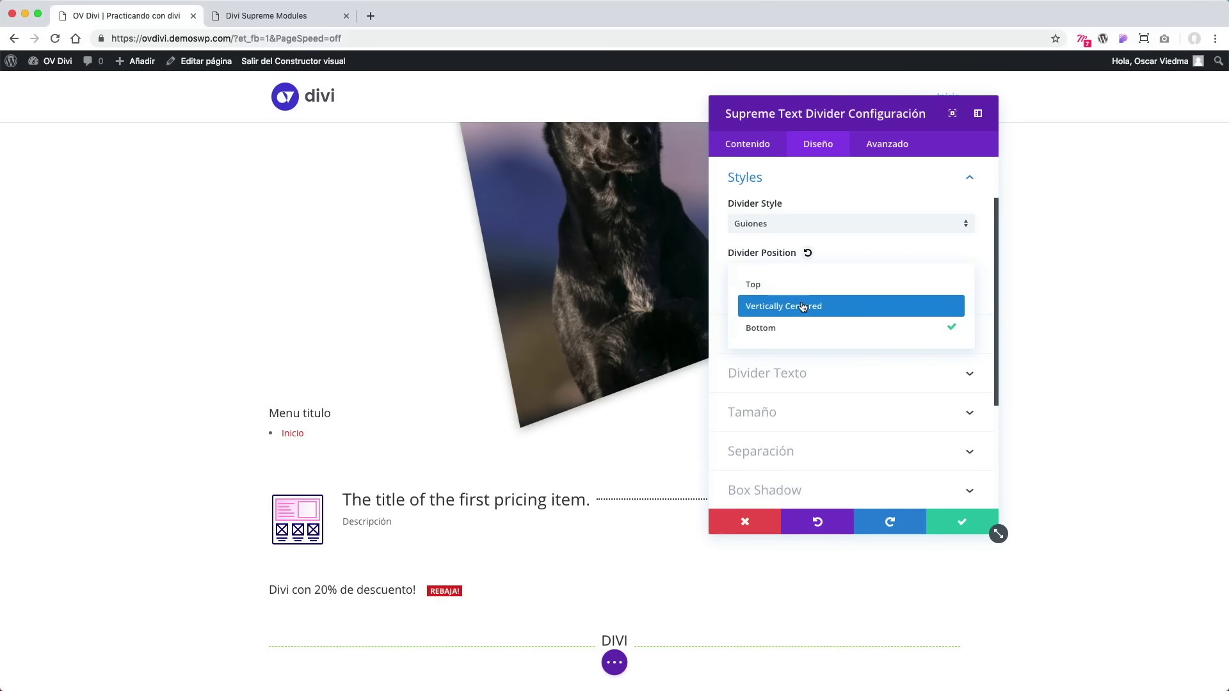
click(805, 307)
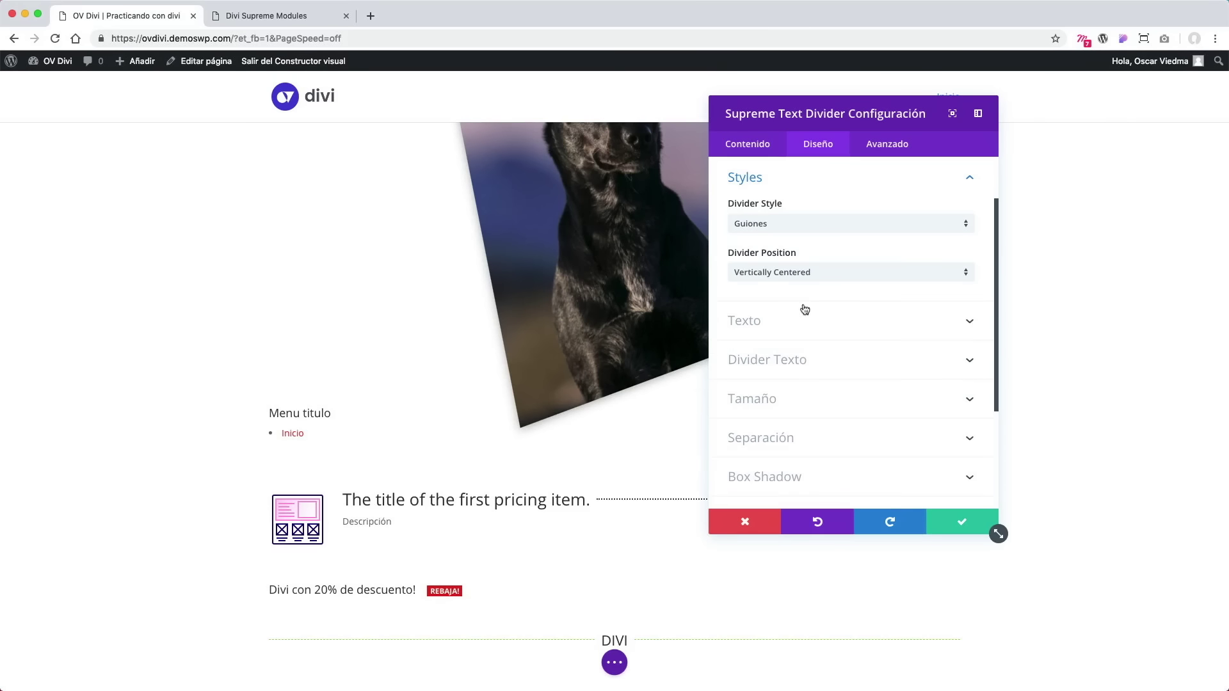
Color the divider text red and set its text size to 52px.
click(814, 360)
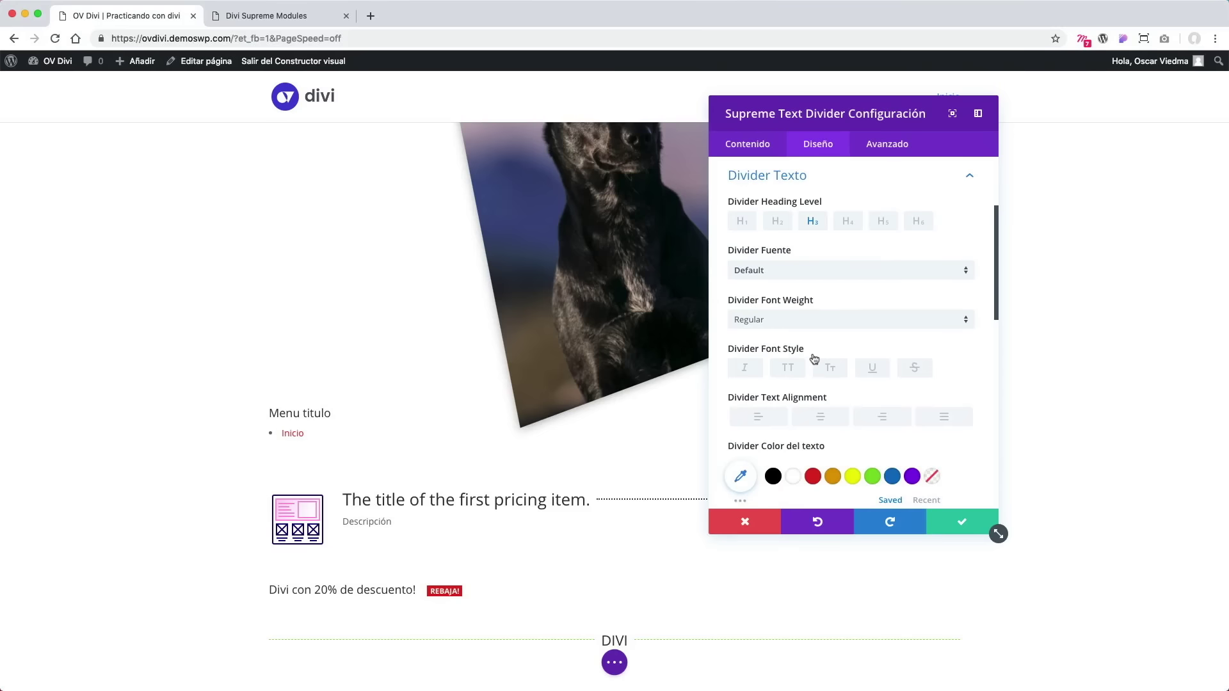
scroll(896, 288, up, 2)
click(955, 259)
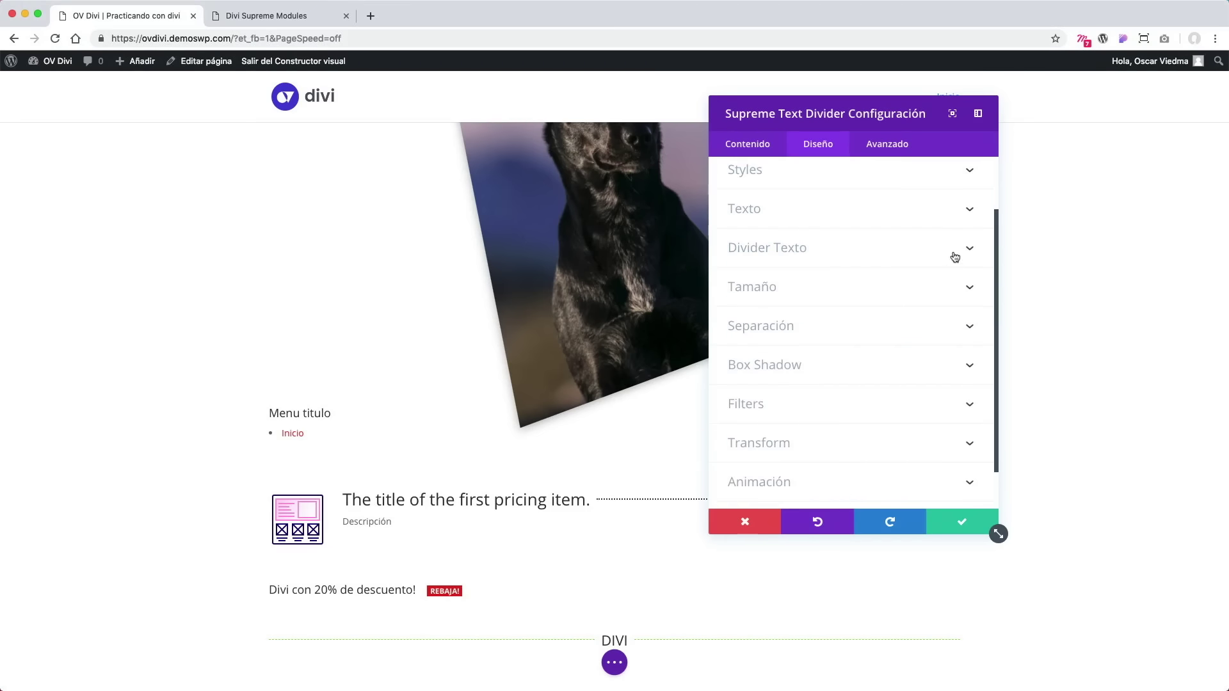
click(955, 255)
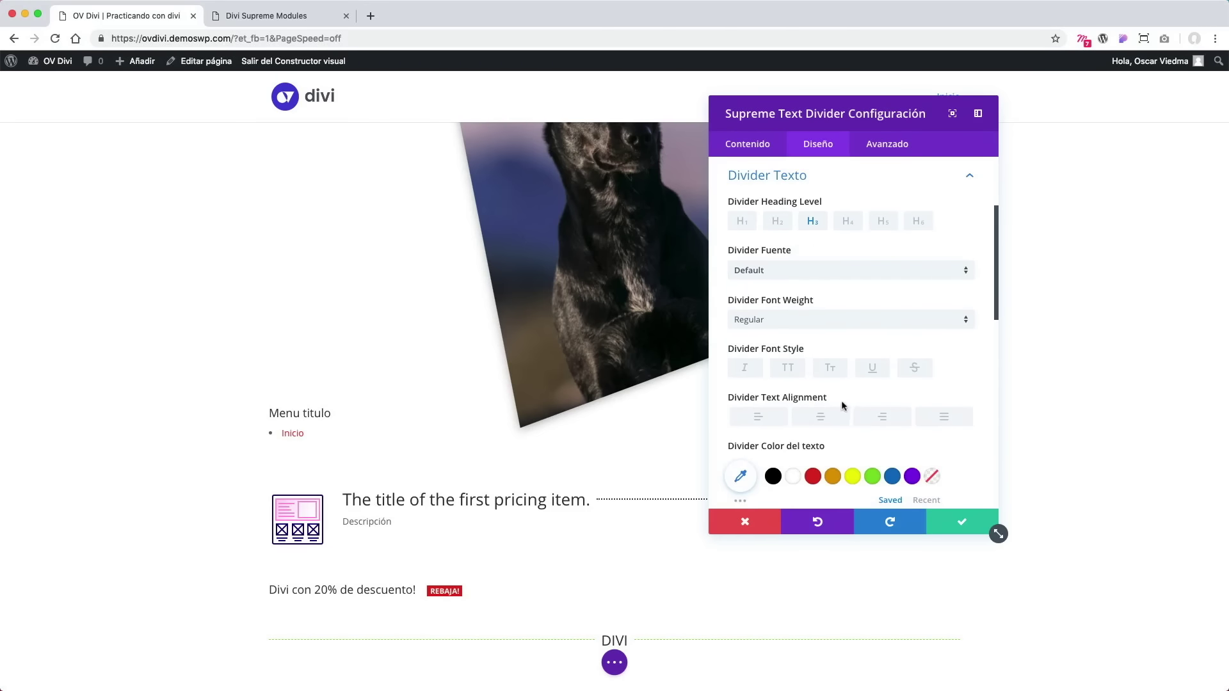
scroll(843, 419, down, 1)
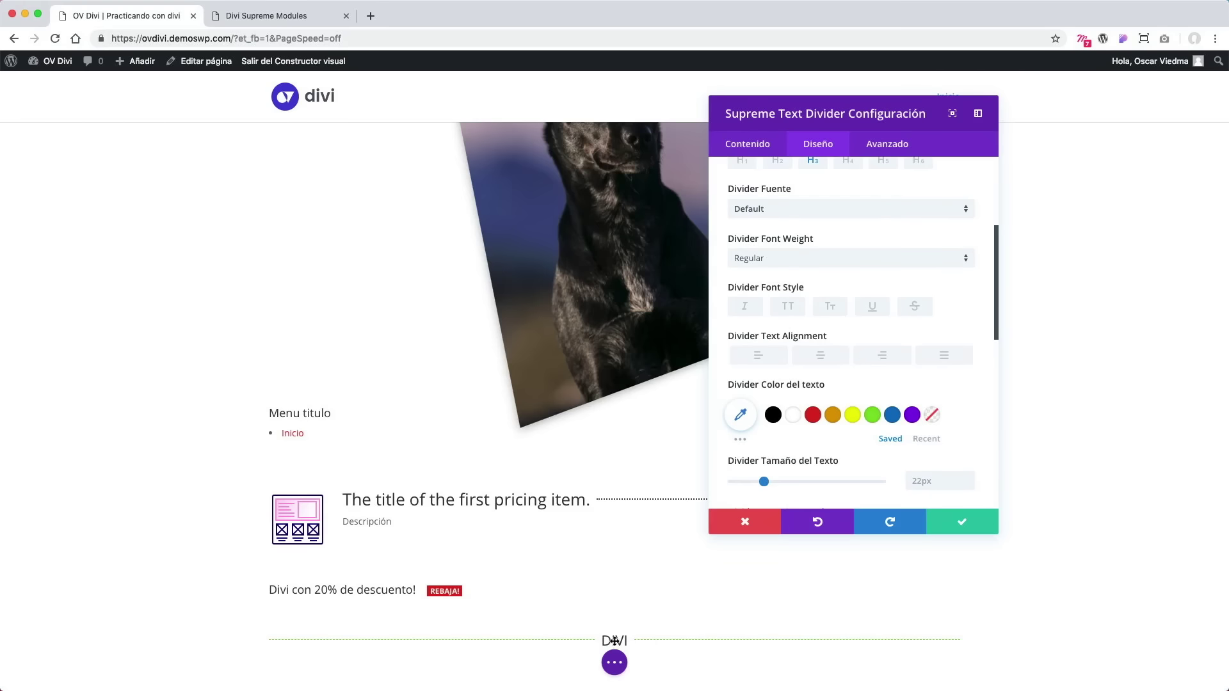
click(773, 415)
click(813, 415)
scroll(858, 384, down, 2)
drag(764, 352, 810, 359)
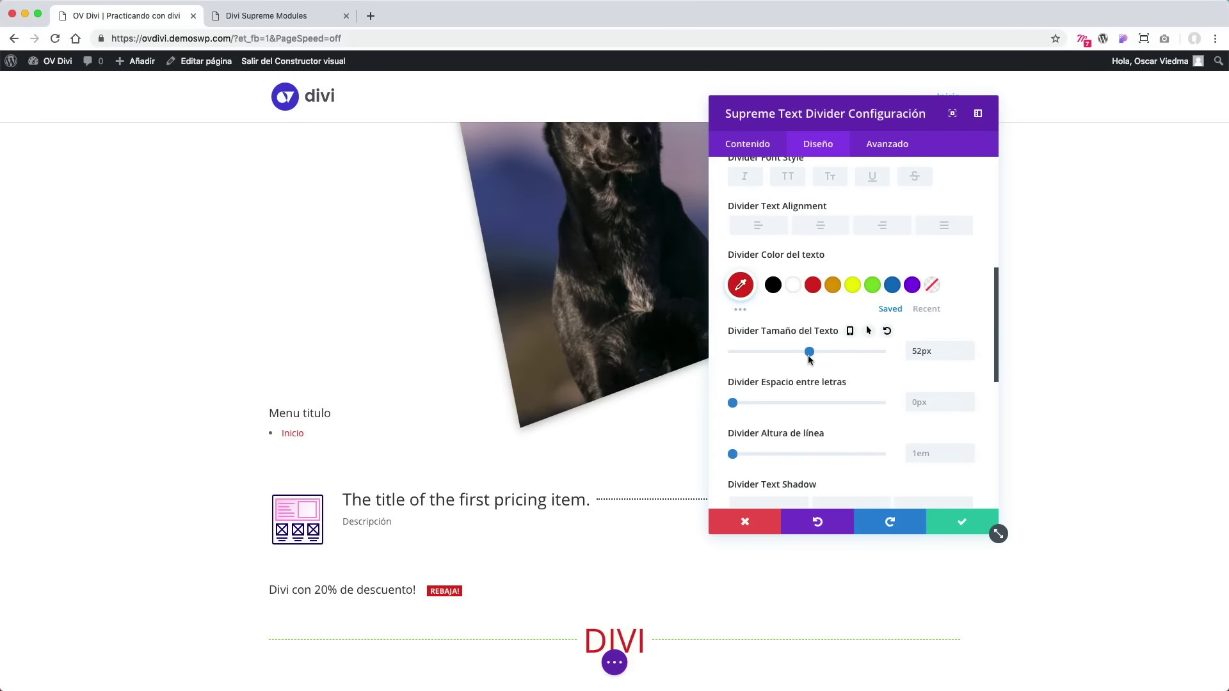
Set the divider weight to 10px, the text gap to 51px and the height to 39px.
scroll(809, 359, down, 3)
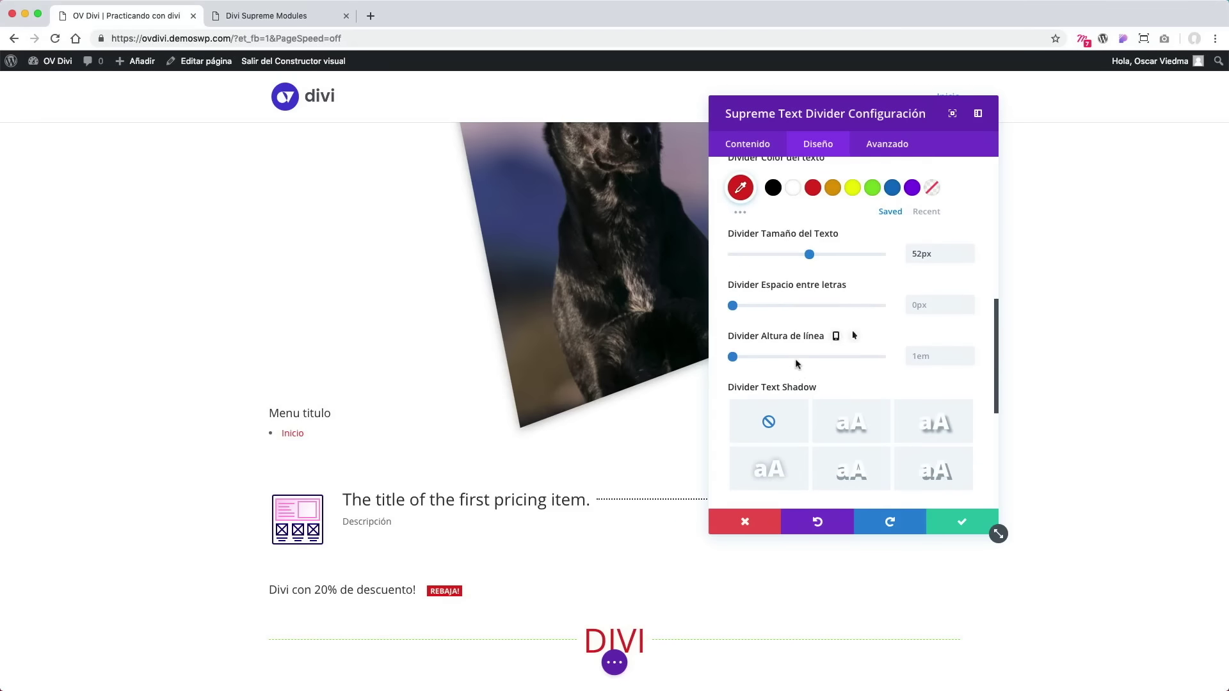
scroll(809, 359, down, 9)
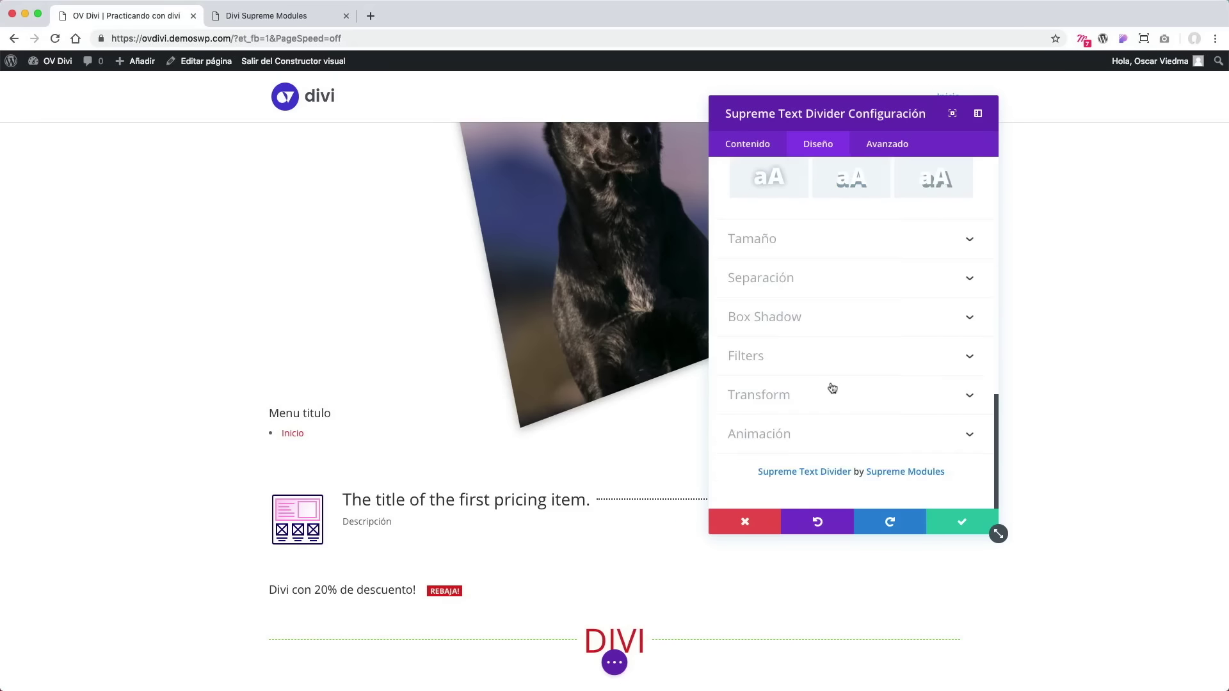
scroll(842, 365, up, 6)
scroll(833, 365, down, 2)
click(834, 365)
scroll(834, 360, up, 1)
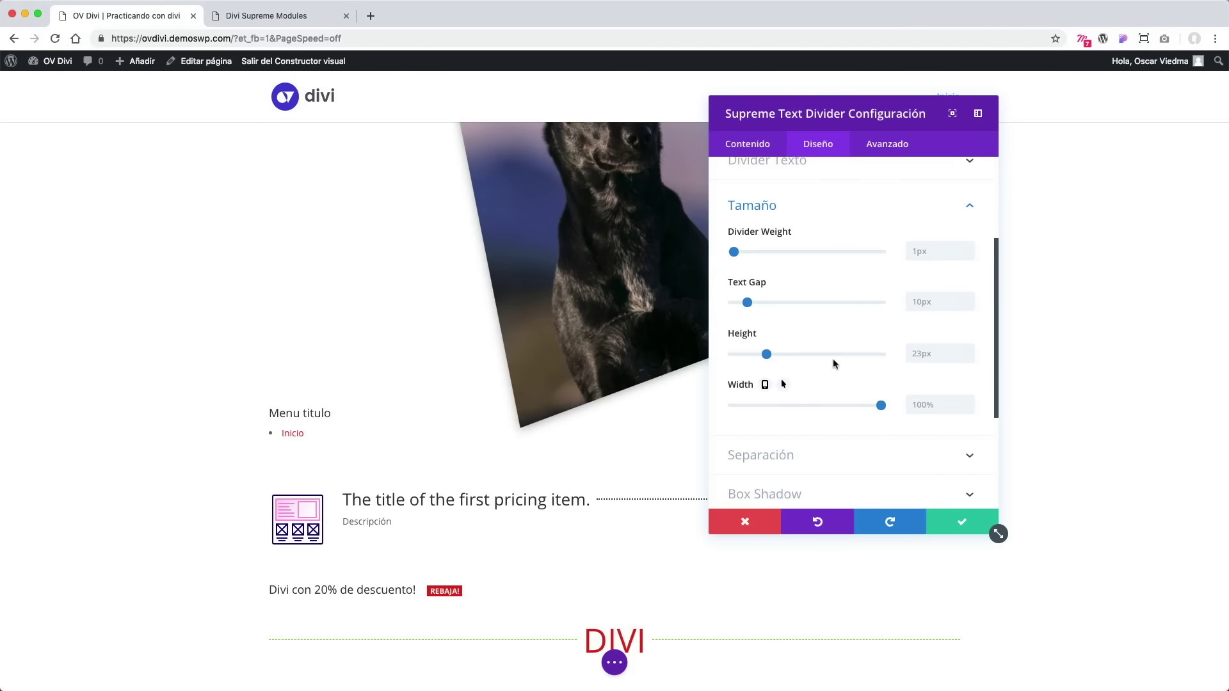
drag(734, 254, 748, 255)
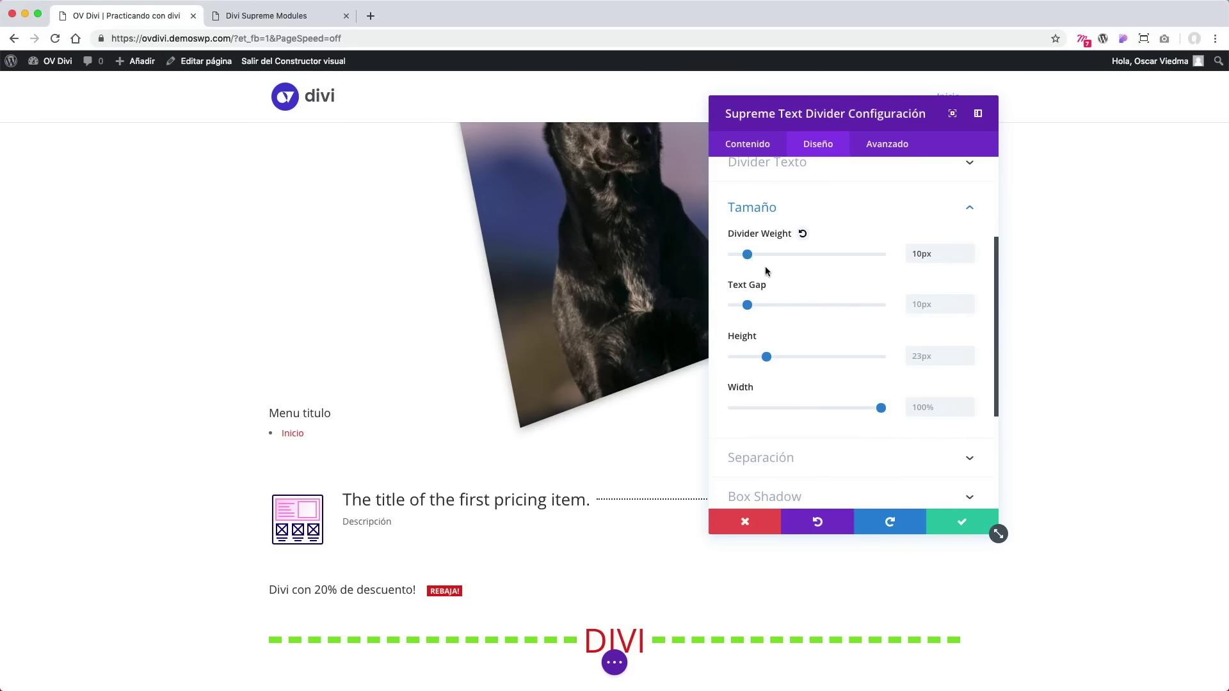
drag(748, 305, 808, 306)
drag(766, 357, 791, 359)
mouse_move(881, 409)
mouse_down()
mouse_move(830, 408)
mouse_move(904, 411)
mouse_up()
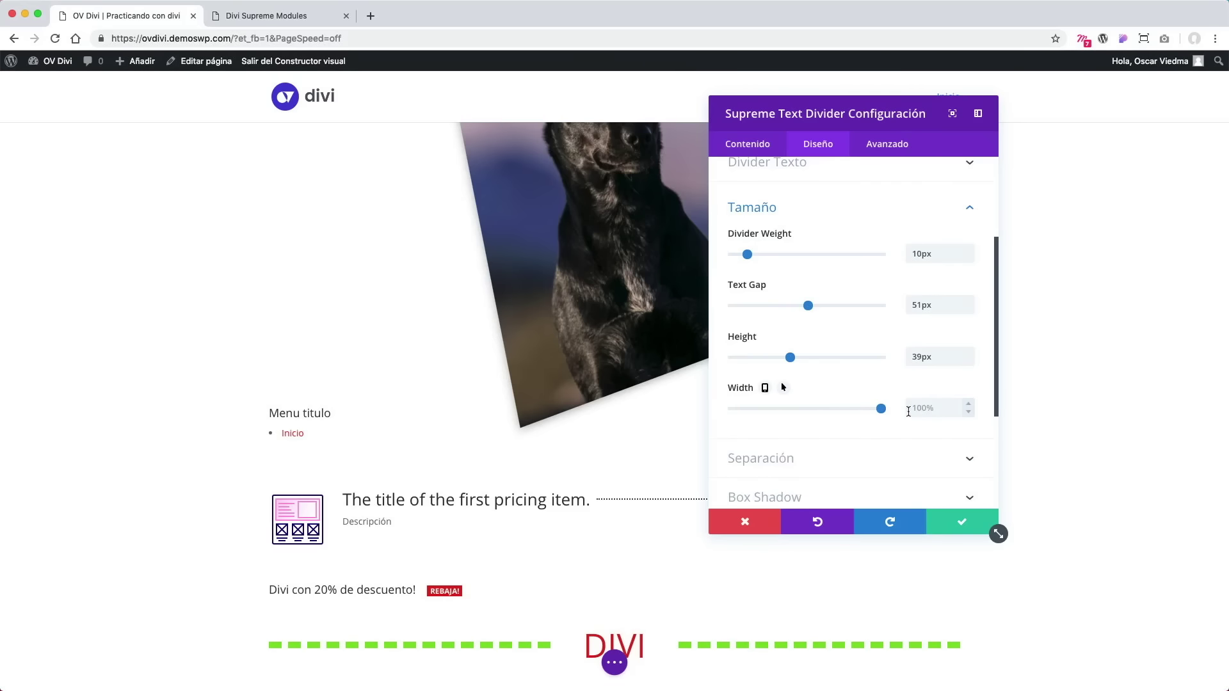
Look over the divider's custom margin and padding options, and save the Text Divider module.
scroll(933, 420, down, 2)
click(911, 403)
scroll(922, 409, down, 2)
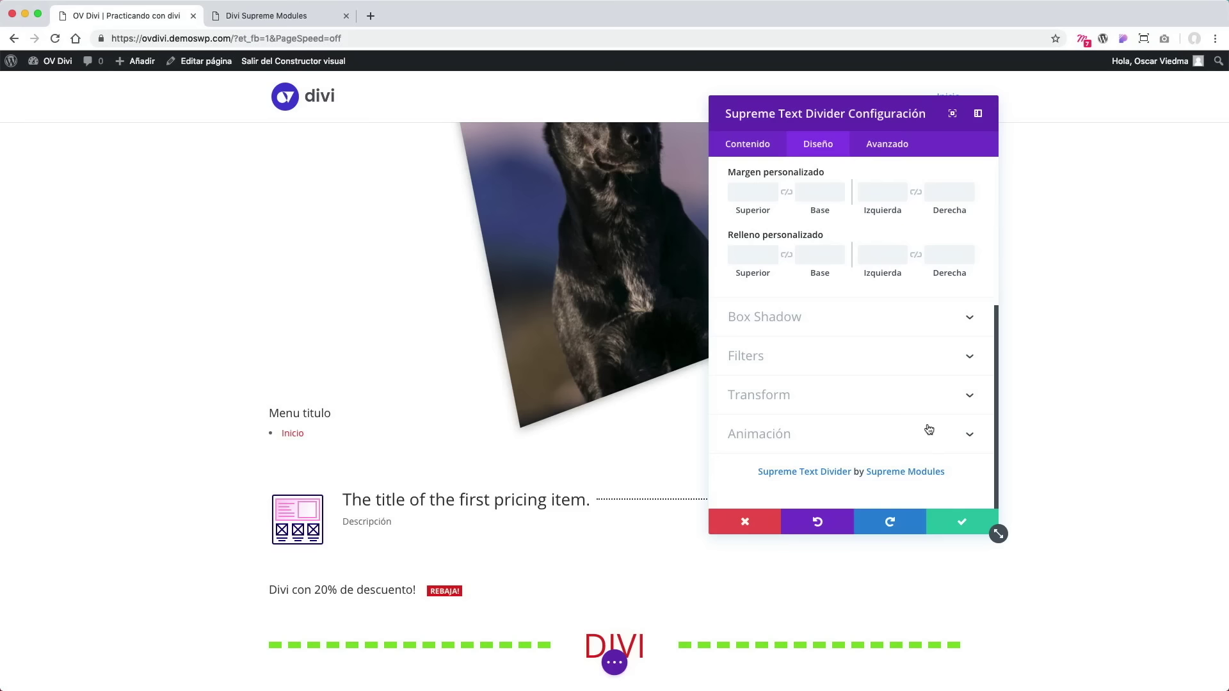
click(958, 524)
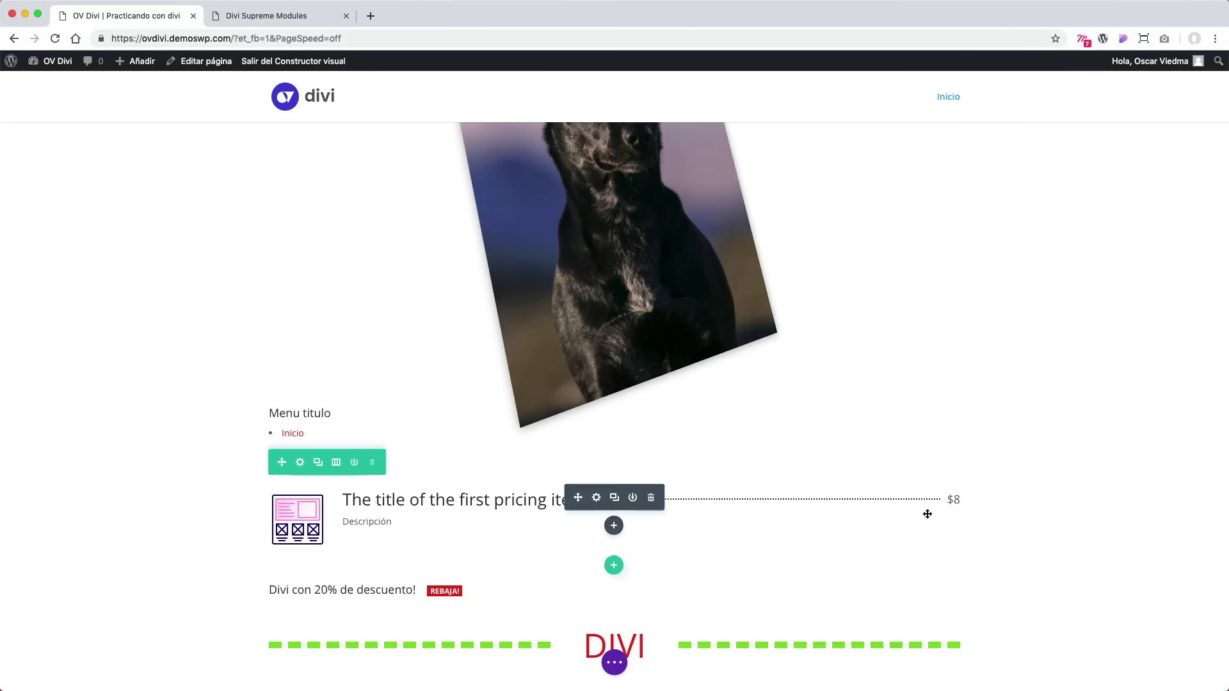
Insert a Supreme Typing module in a new single-column row below the DIVI divider.
scroll(776, 546, down, 2)
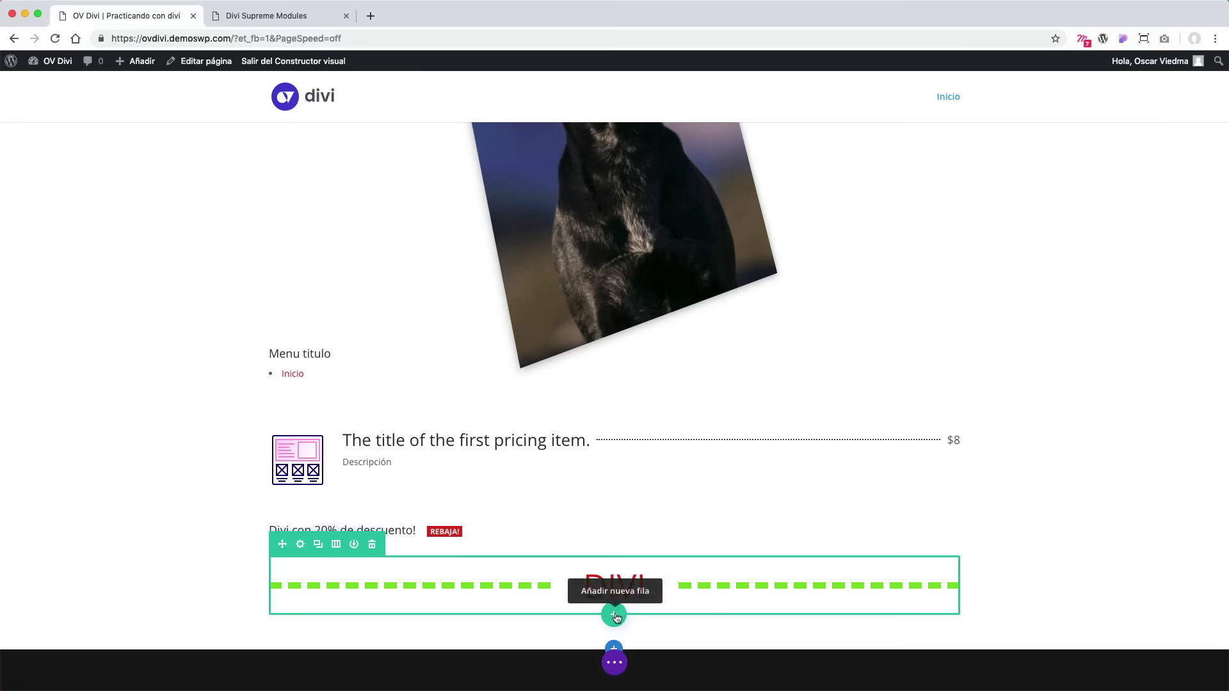
click(614, 616)
click(555, 387)
scroll(725, 433, down, 10)
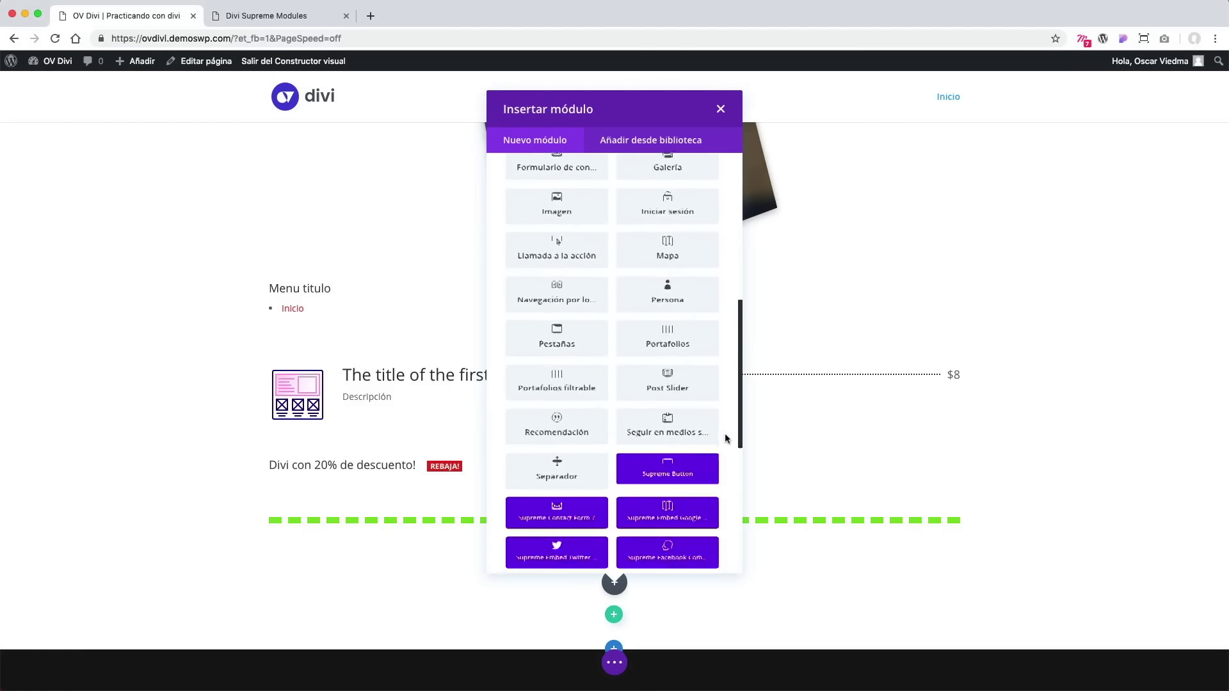
scroll(725, 436, down, 5)
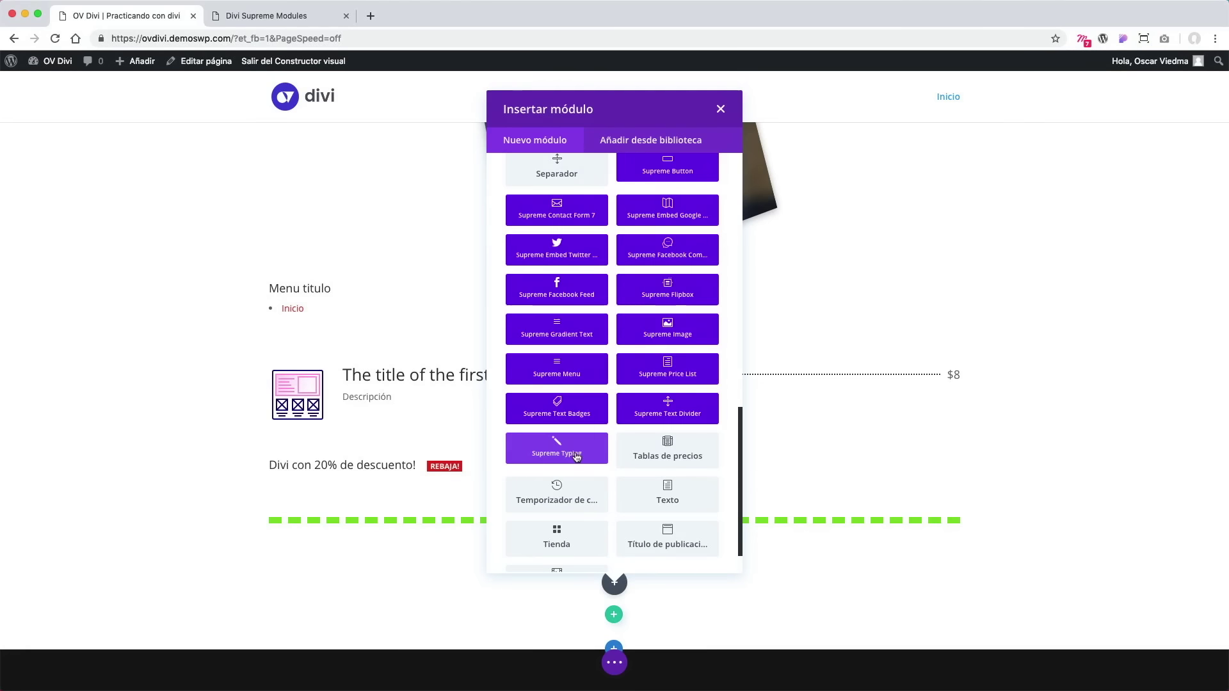
click(577, 456)
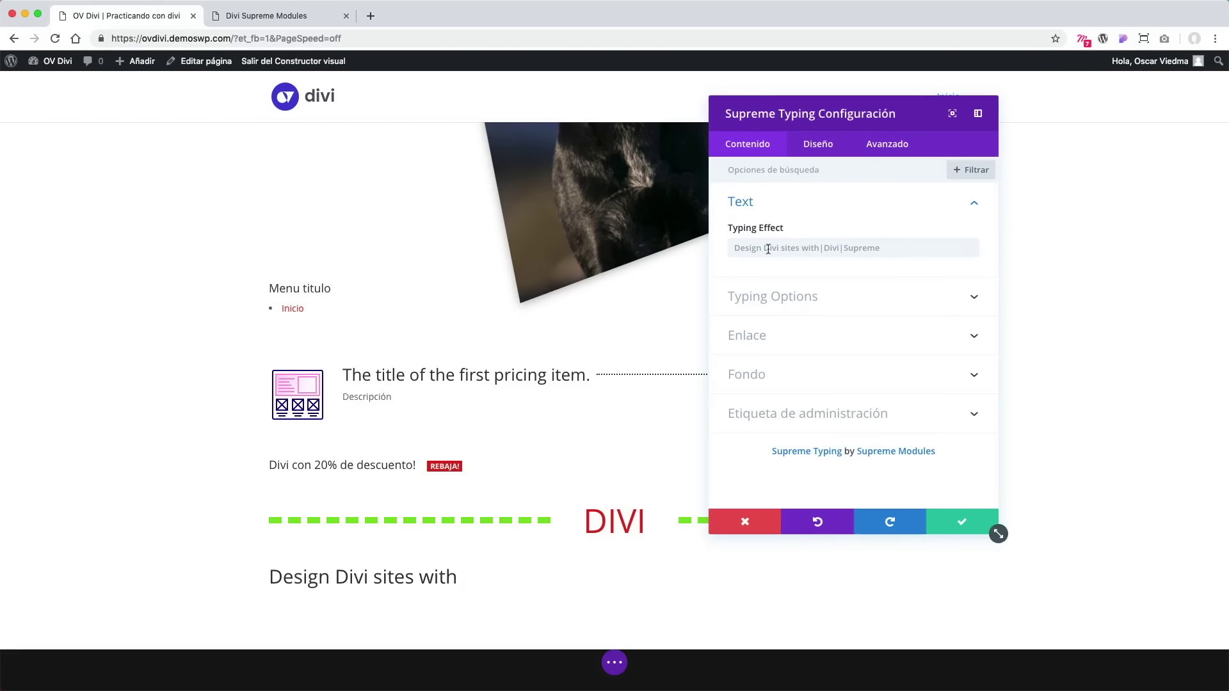
Switch the typing loop off and back on, and set the typing speed to 200ms.
click(799, 304)
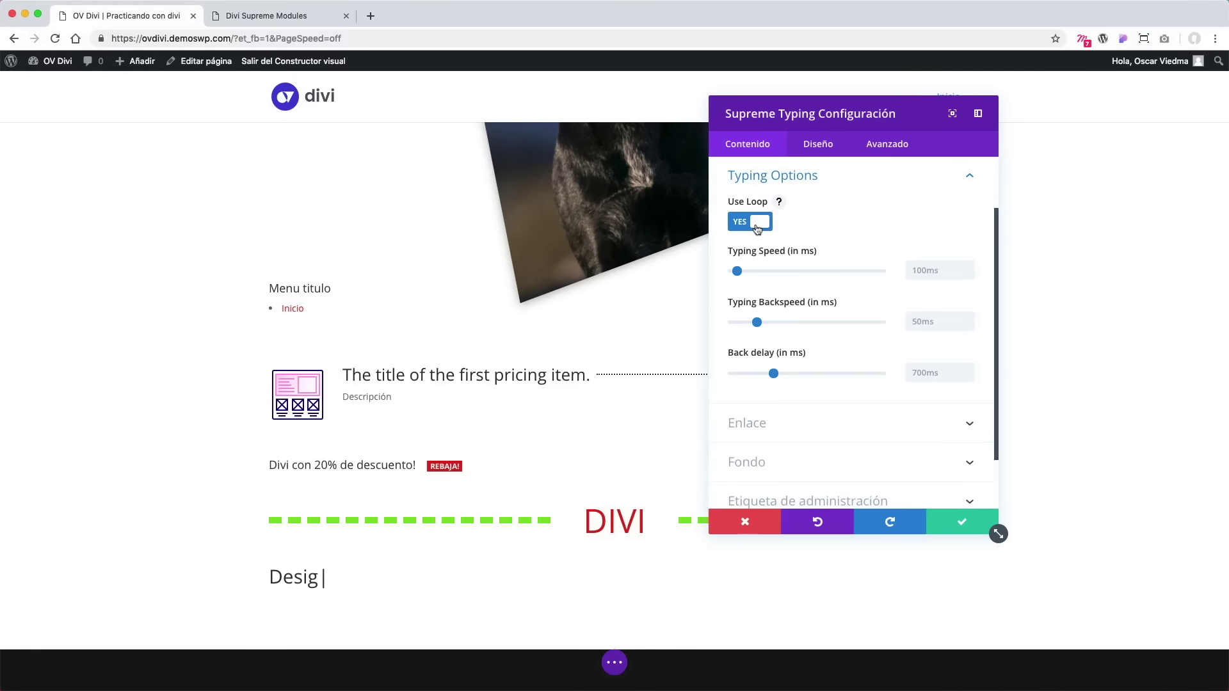
click(743, 229)
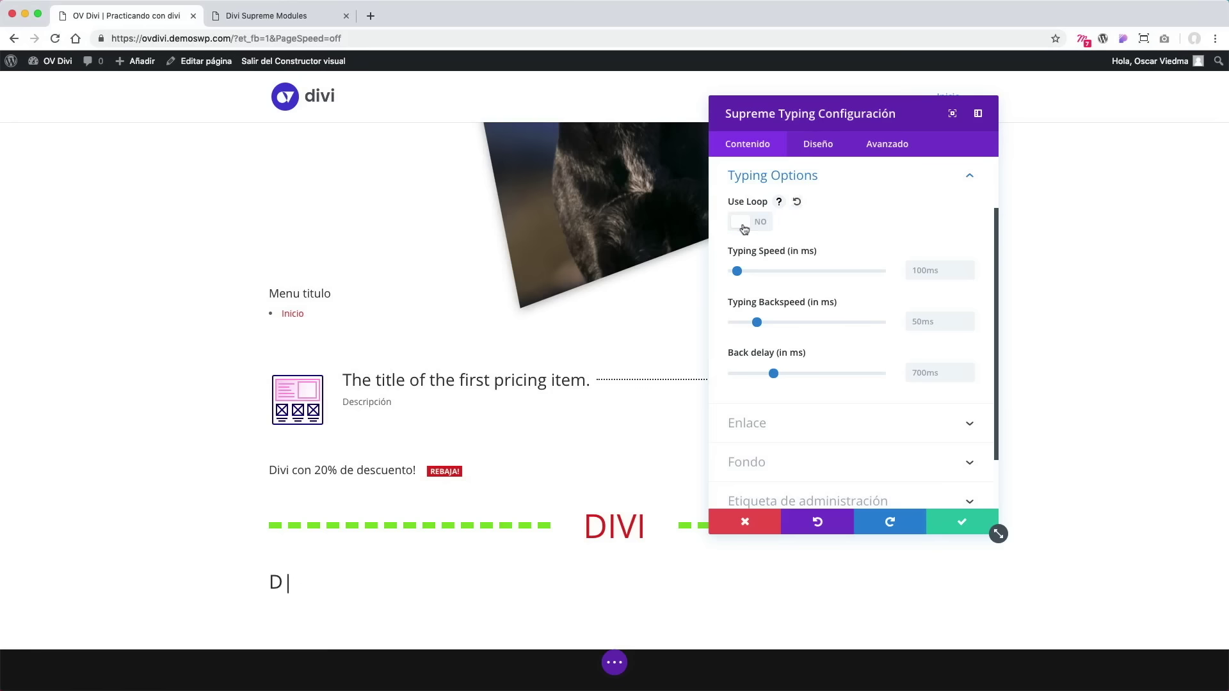
click(761, 227)
click(742, 271)
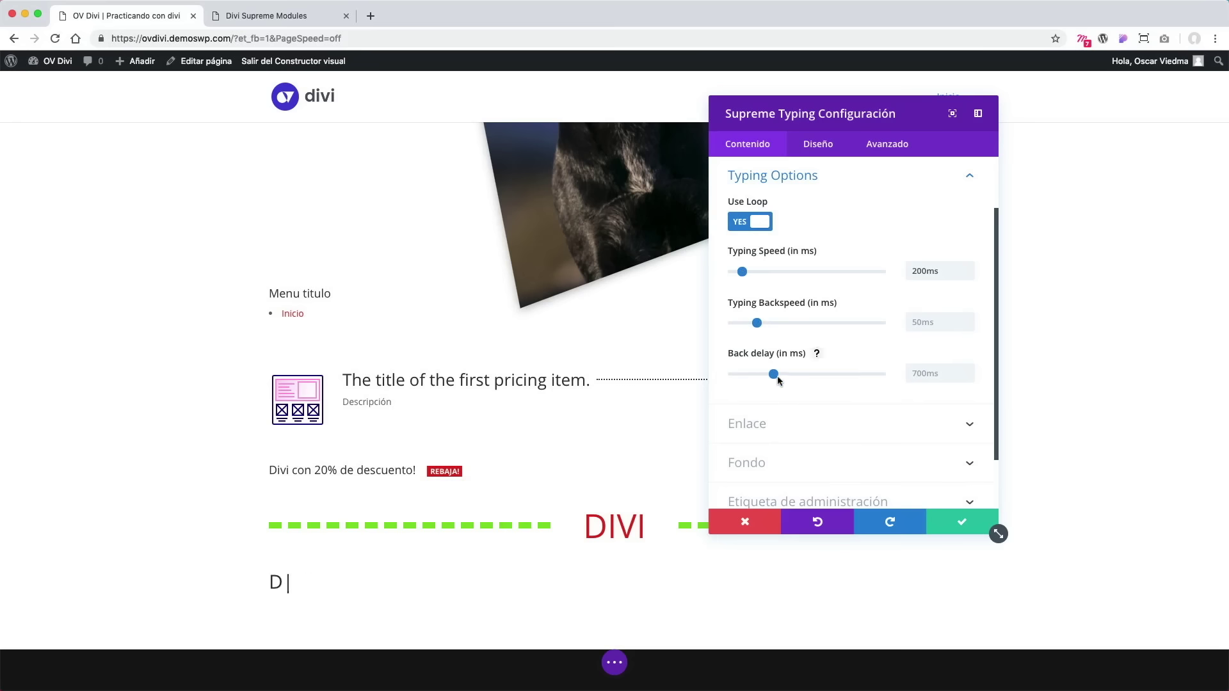
scroll(792, 388, down, 2)
scroll(792, 388, up, 1)
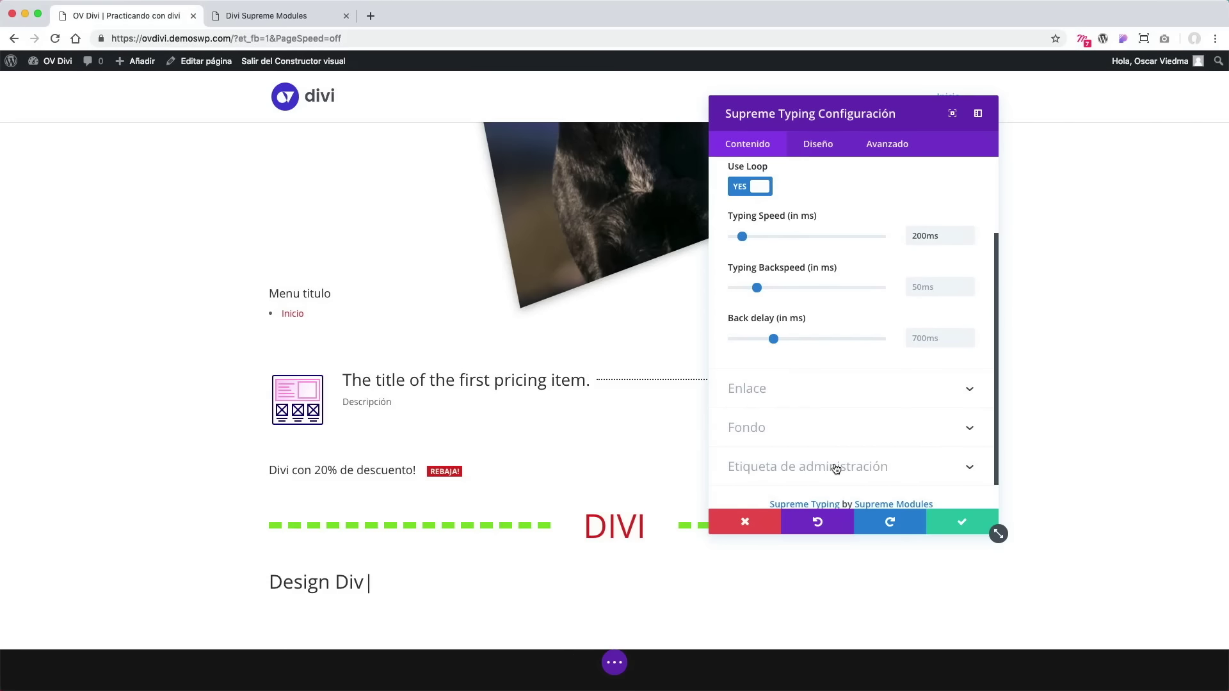
Set the typing effect's cursor color to red in the module's design settings.
click(825, 150)
click(817, 206)
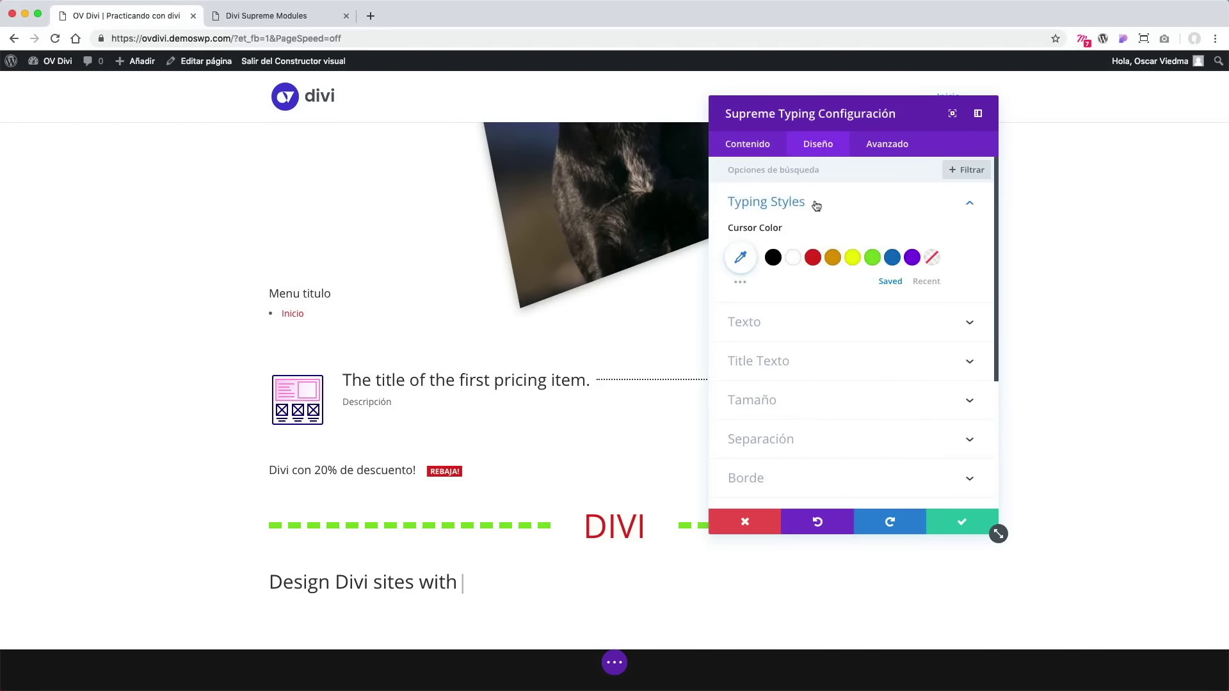
click(817, 262)
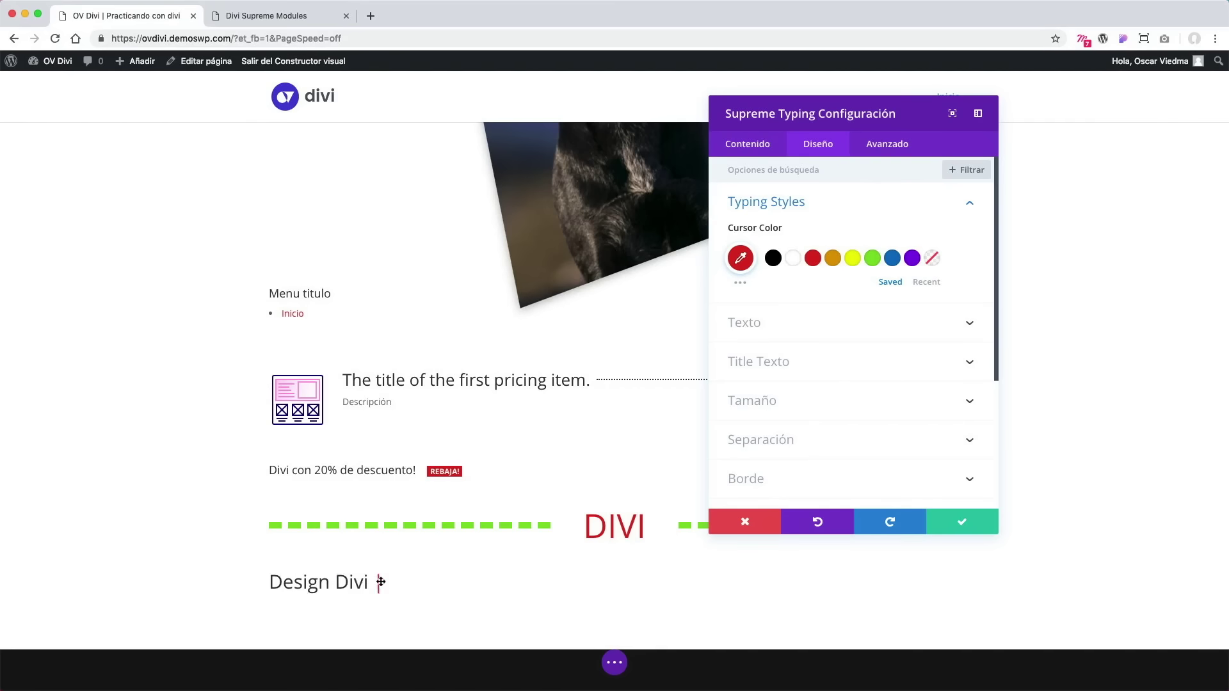
Open the typing module's general text design settings and check the text color choices, keeping Oscuro.
click(825, 329)
click(812, 272)
click(800, 304)
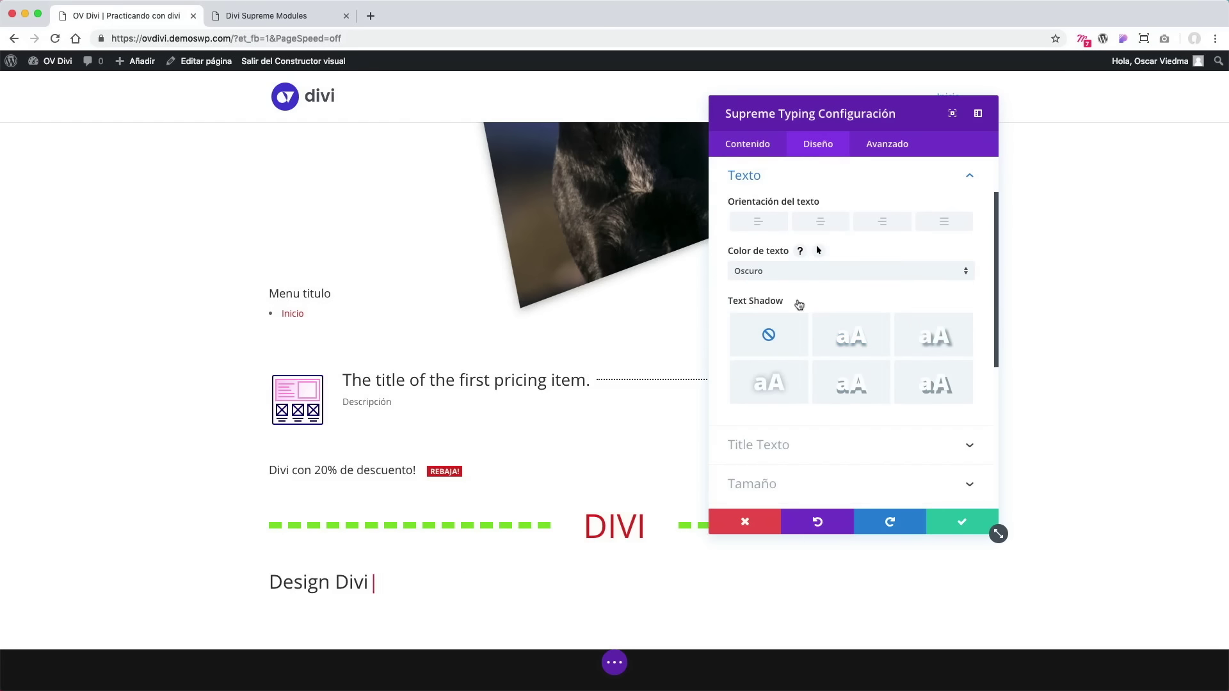
Look through the typing module's Title Texto options and remaining design sections, and save the module's settings.
scroll(834, 279, down, 3)
click(843, 376)
scroll(852, 390, down, 3)
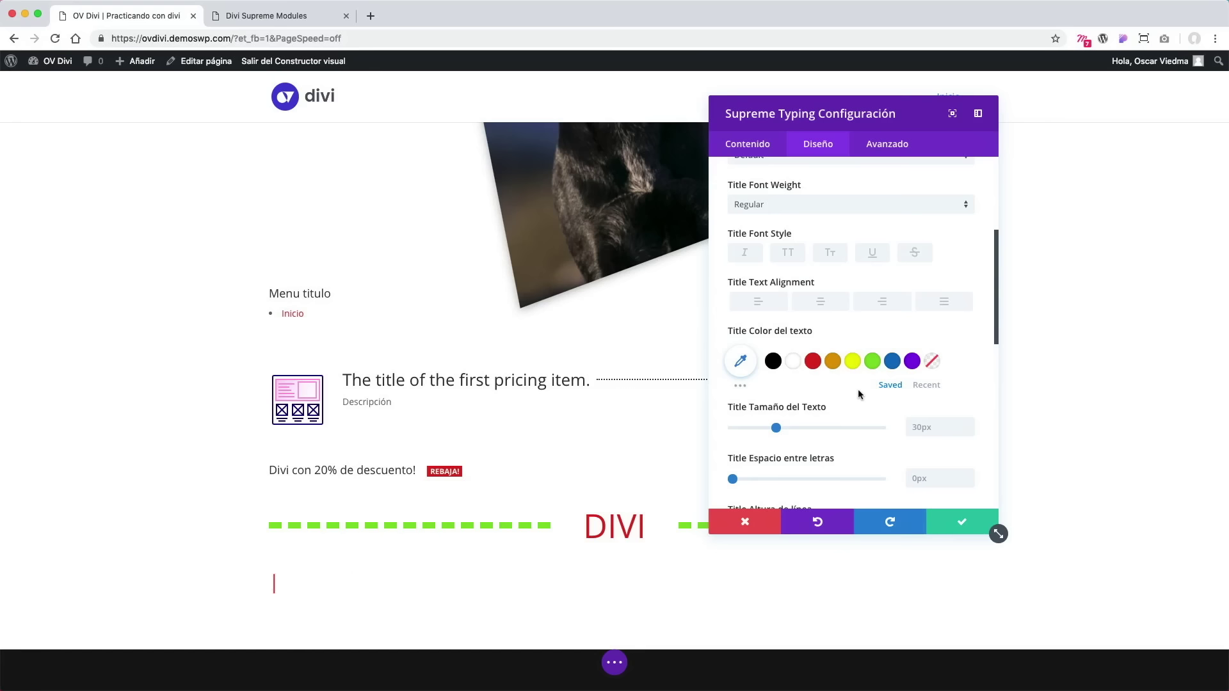
scroll(858, 389, down, 10)
scroll(860, 392, down, 2)
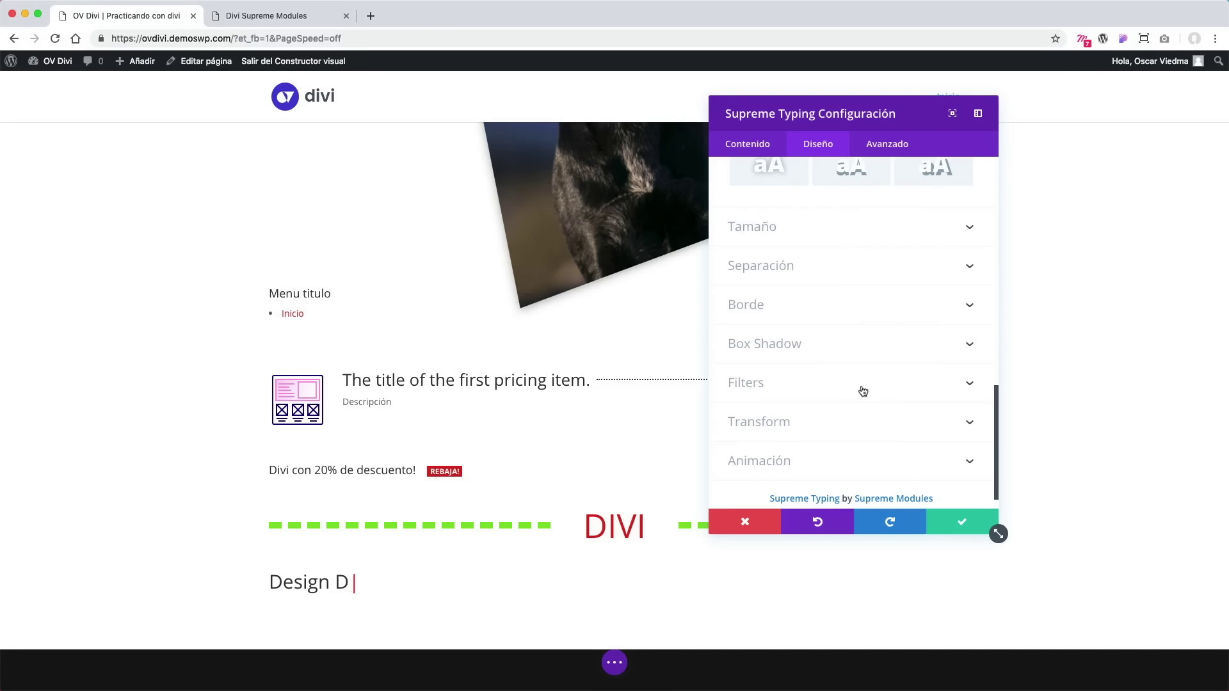
click(958, 525)
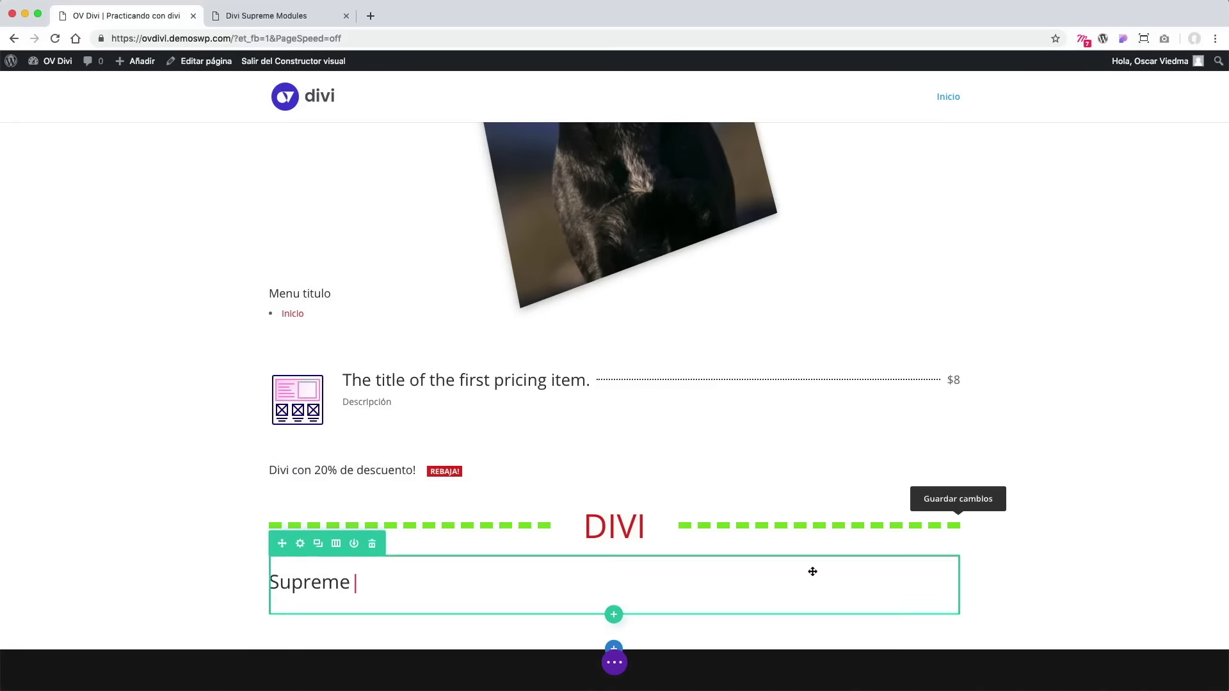
Review the finished home page from the buttons and map through the social feeds, flipbox, gradient text and image modules.
scroll(812, 571, up, 20)
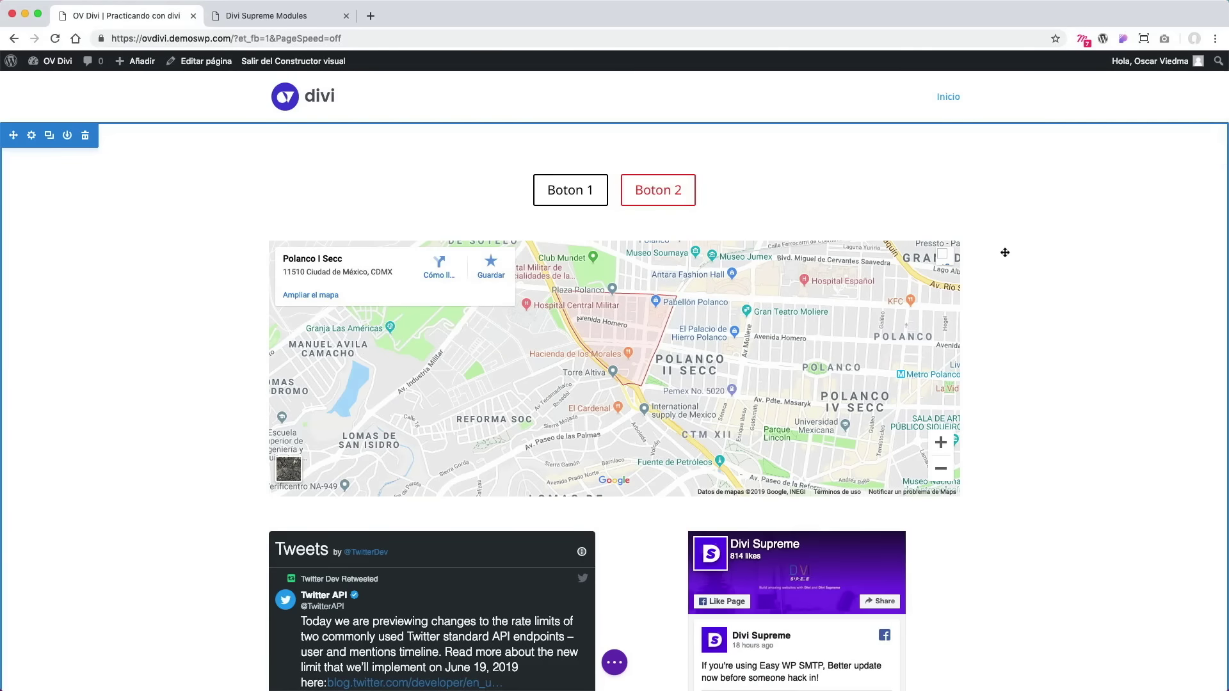
scroll(1000, 275, down, 1)
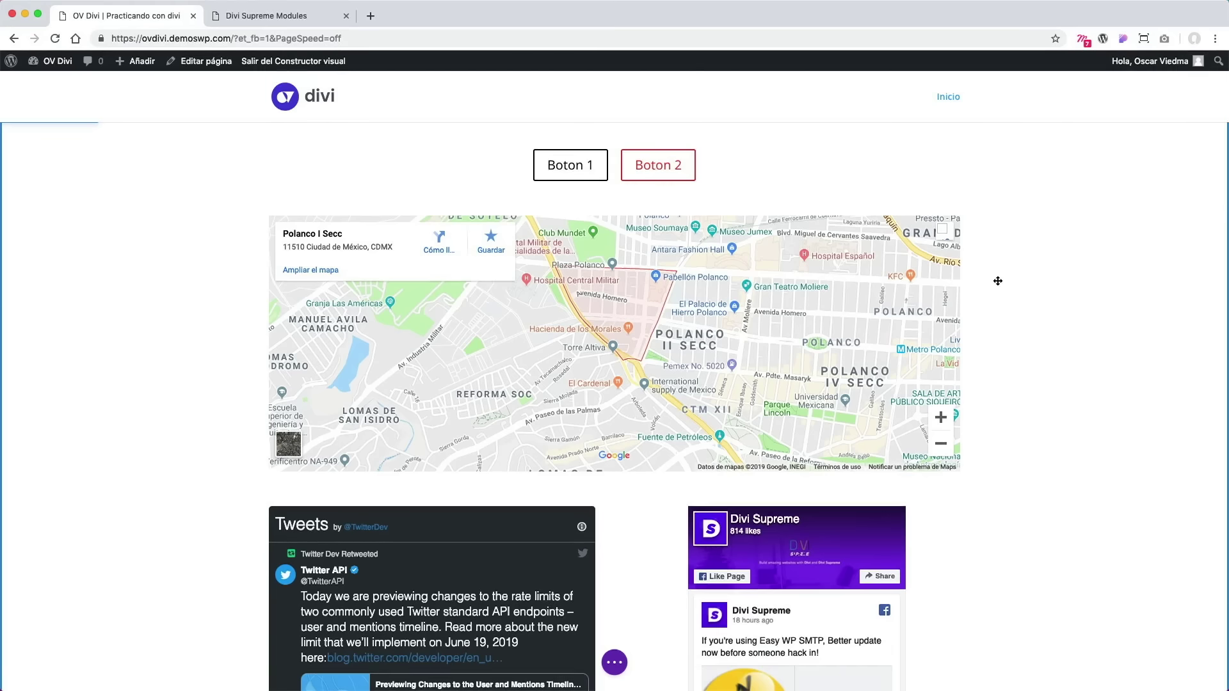
scroll(998, 281, down, 5)
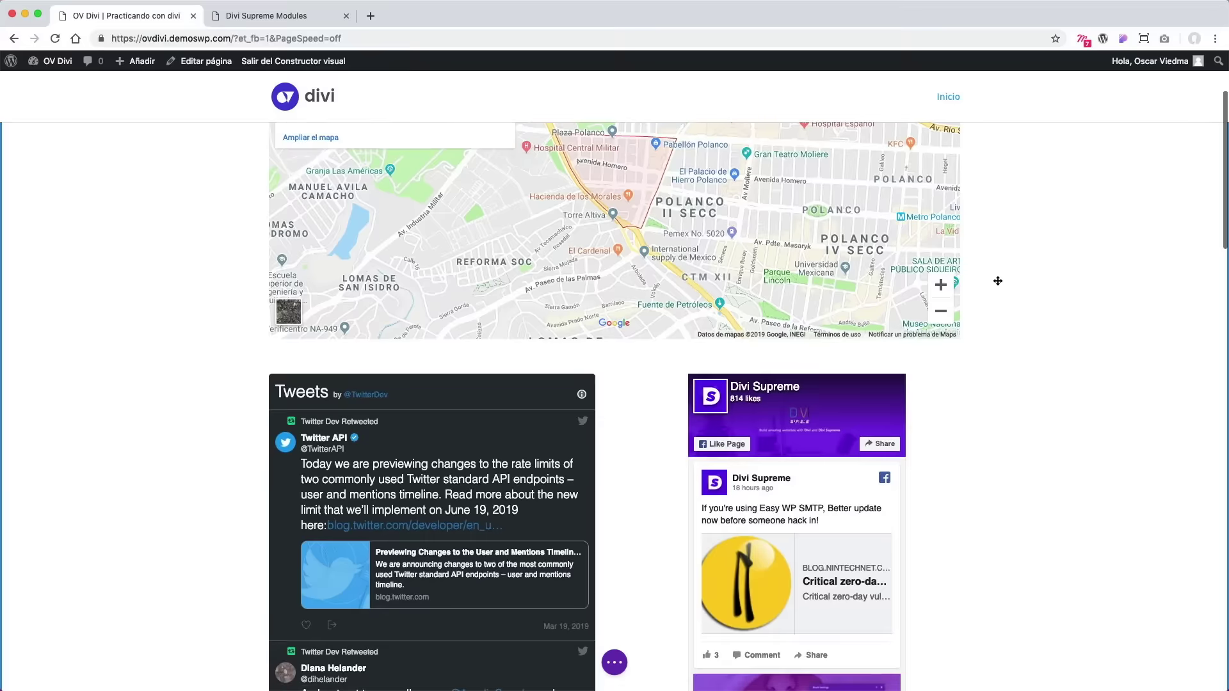
scroll(998, 281, down, 3)
scroll(998, 281, down, 1)
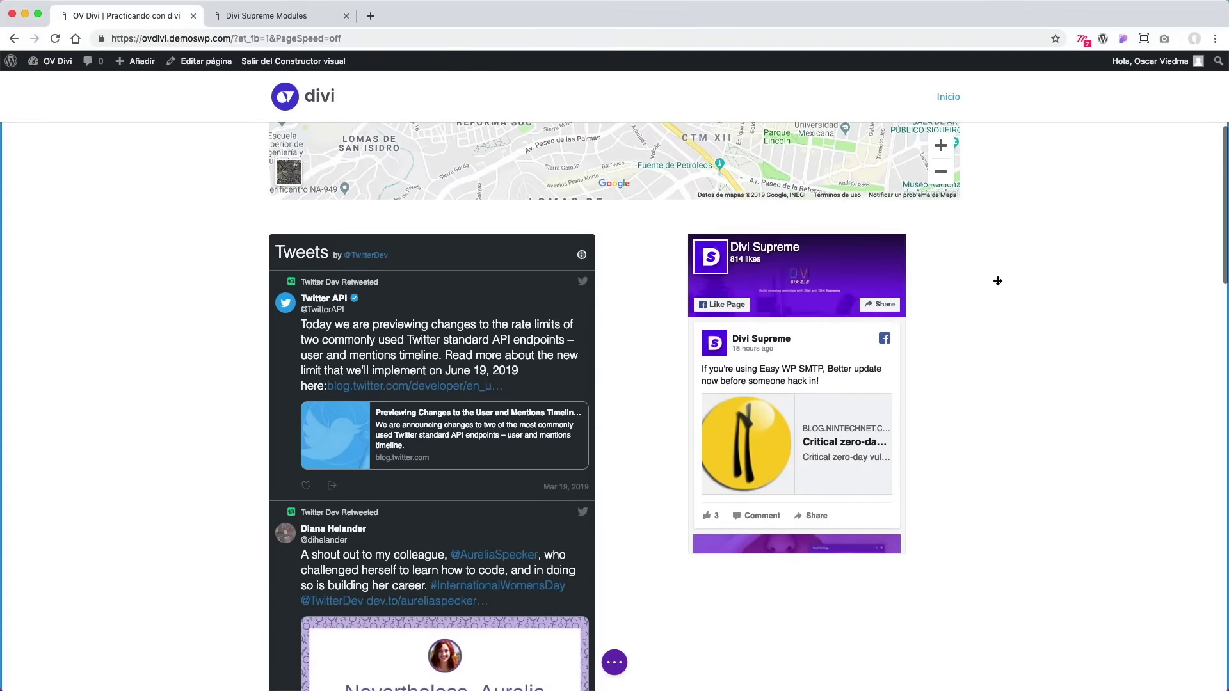
scroll(998, 281, down, 2)
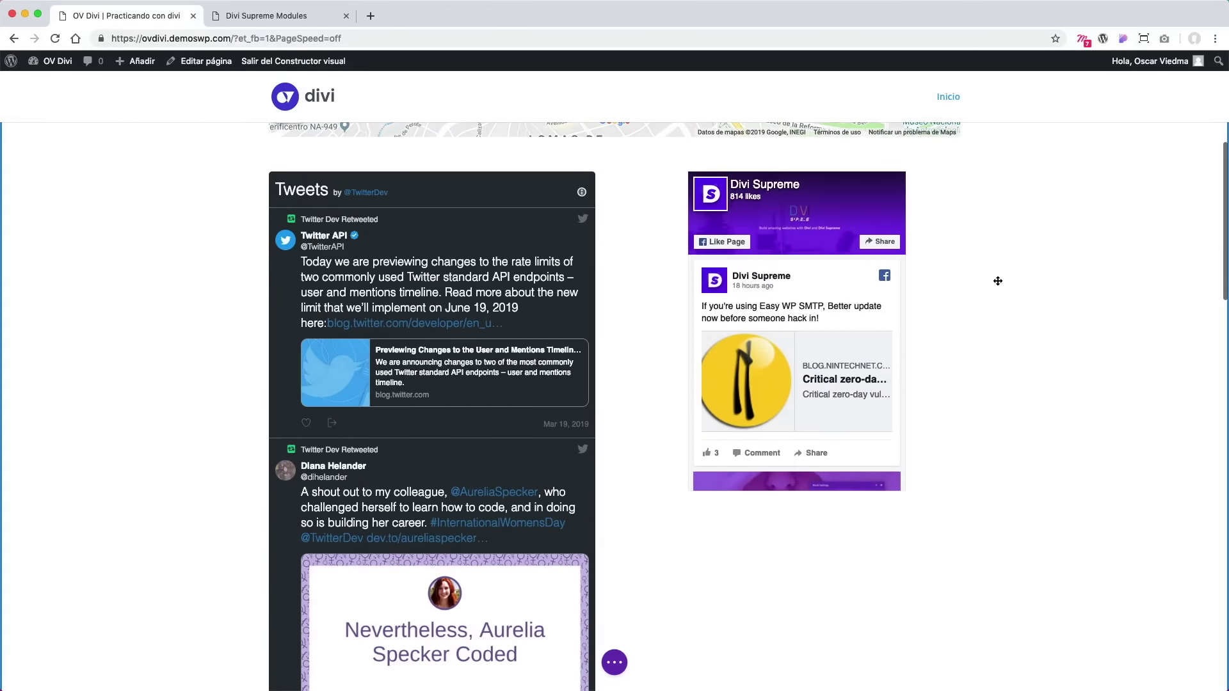
scroll(998, 281, down, 3)
scroll(998, 281, down, 1)
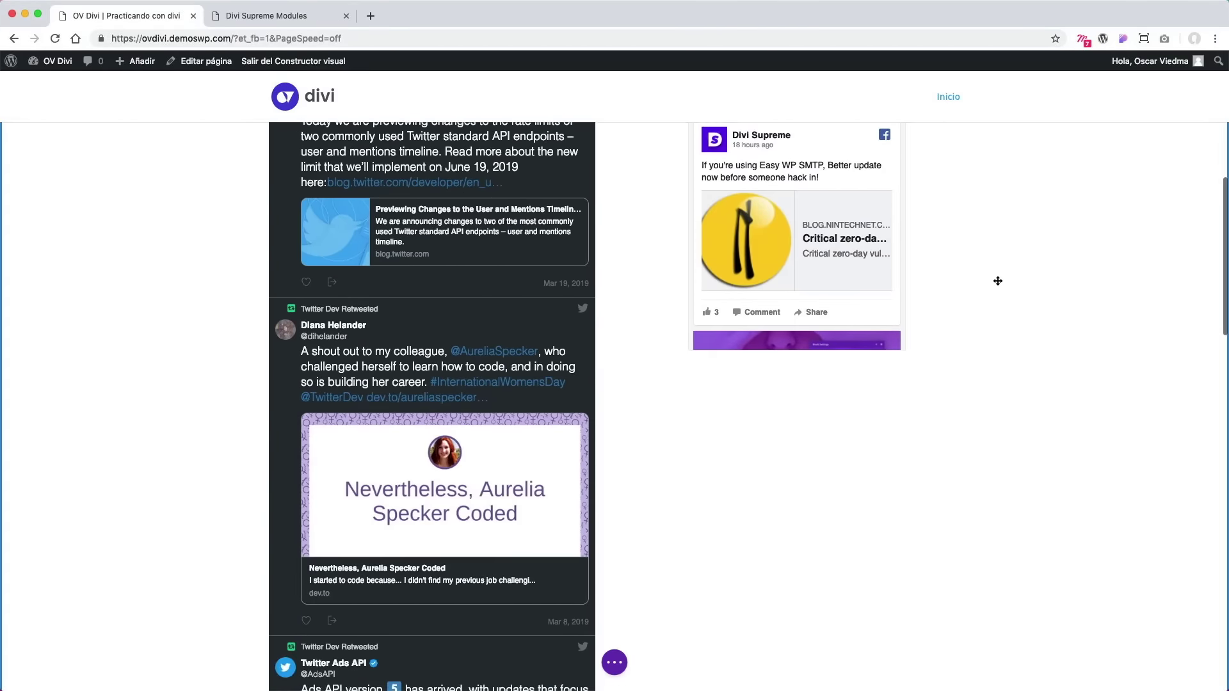
scroll(998, 281, down, 1)
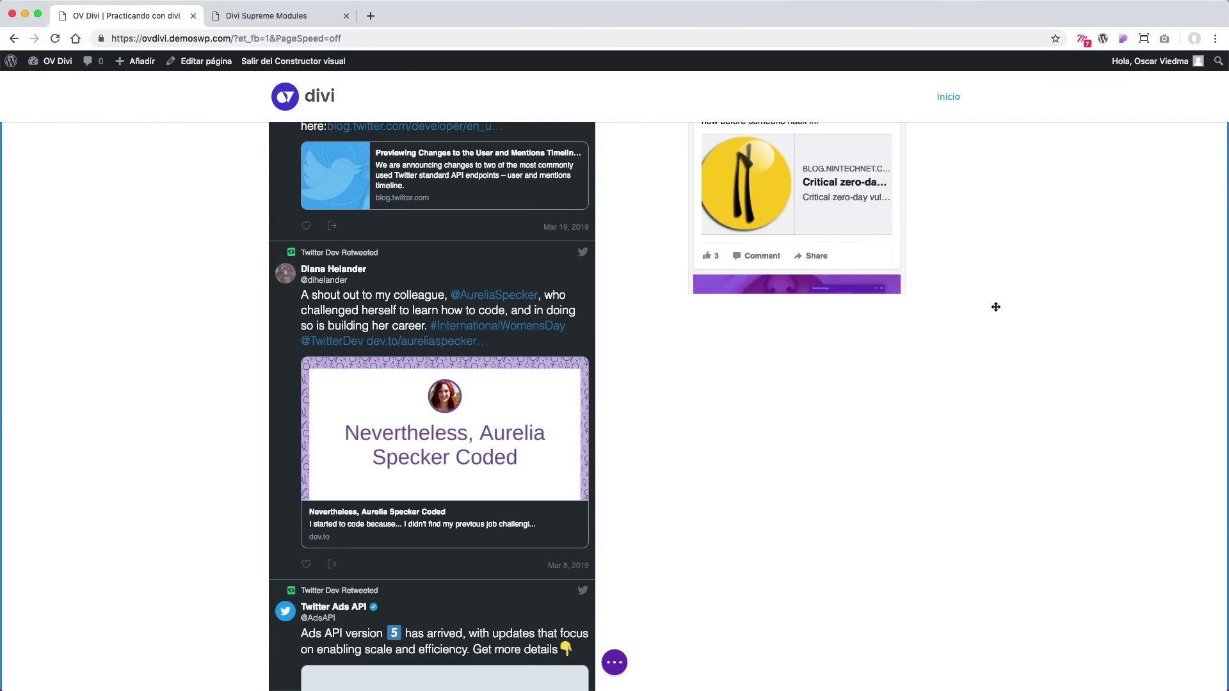
scroll(996, 311, down, 1)
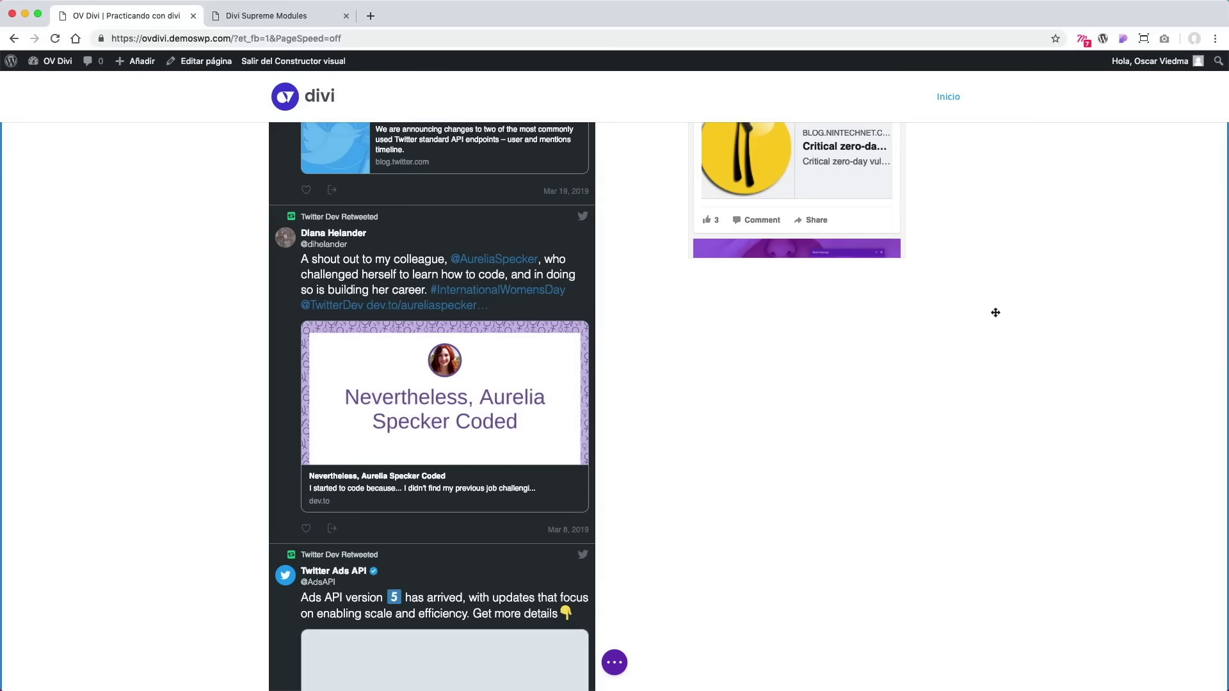
scroll(994, 314, down, 5)
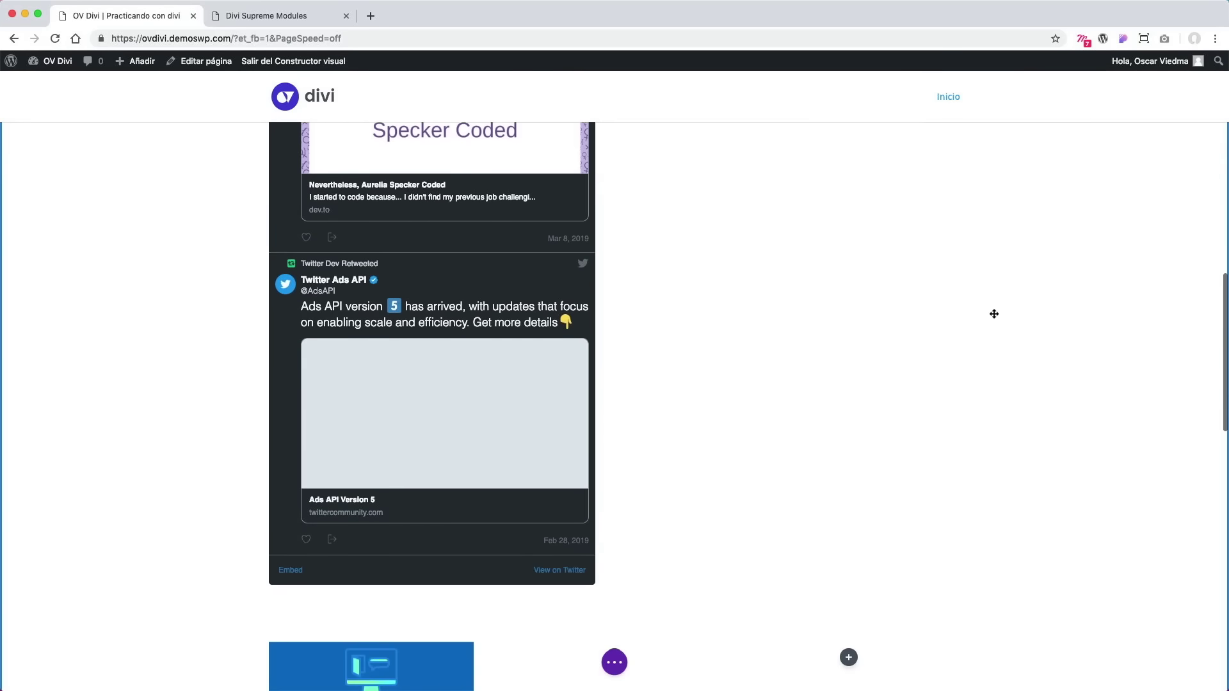
scroll(994, 313, down, 2)
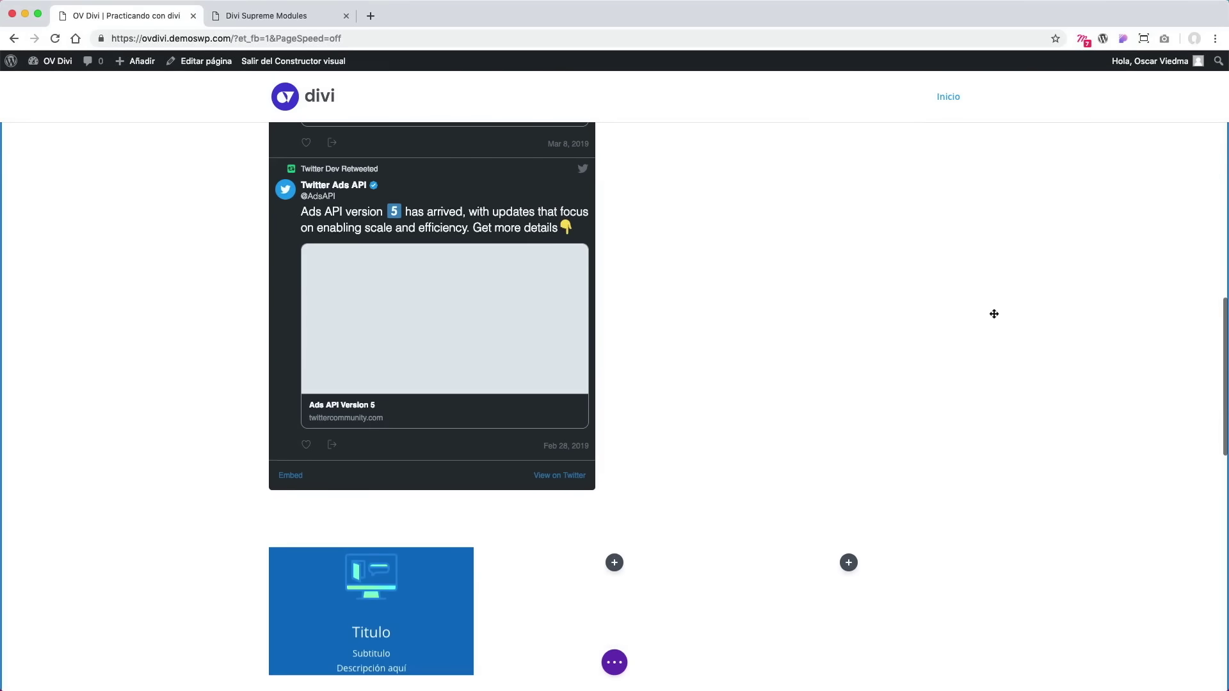
scroll(984, 318, down, 1)
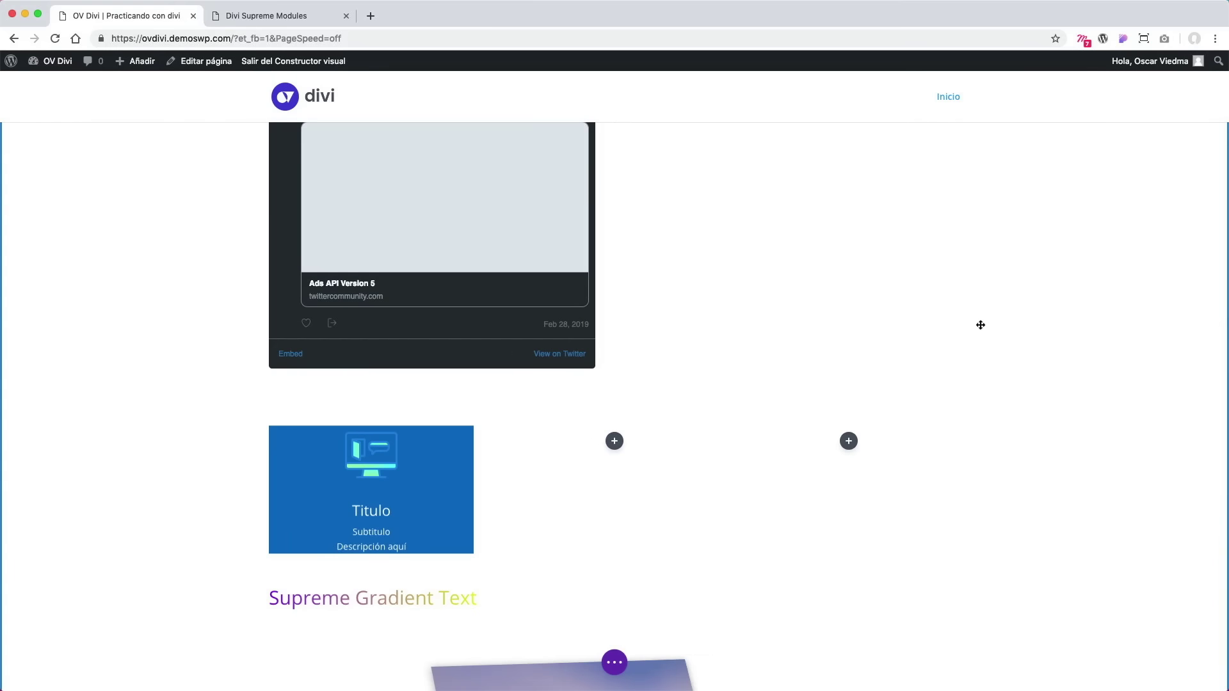
scroll(982, 326, down, 2)
scroll(981, 340, down, 1)
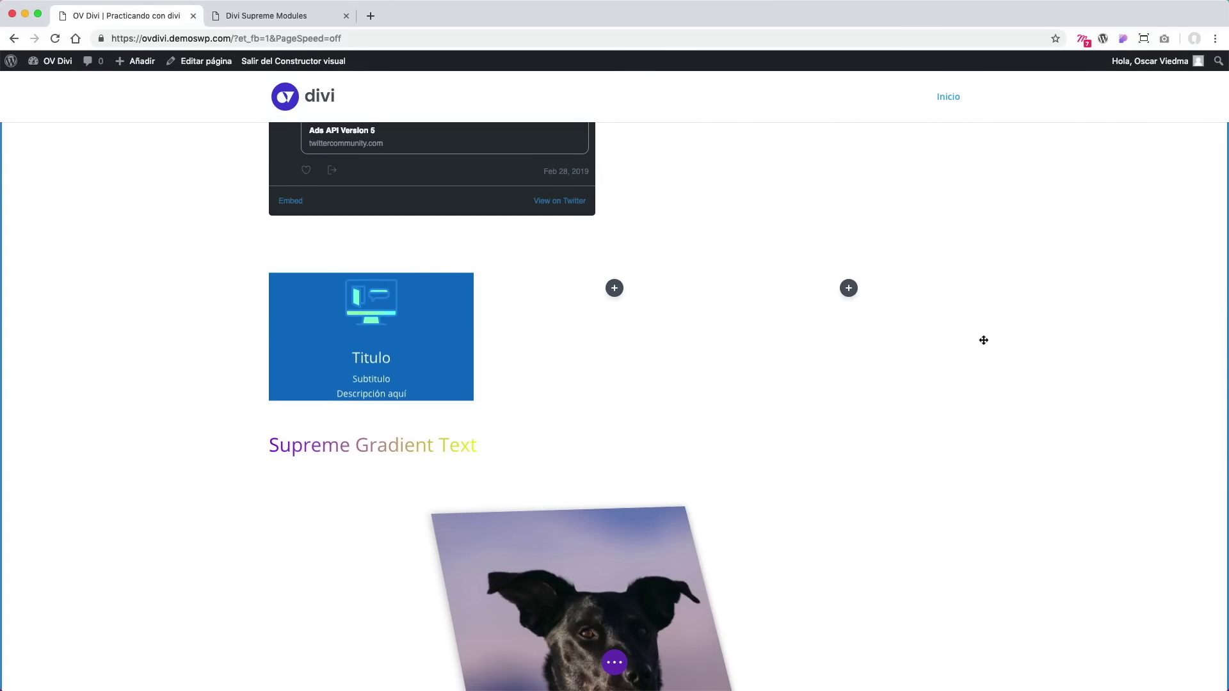
scroll(983, 344, down, 4)
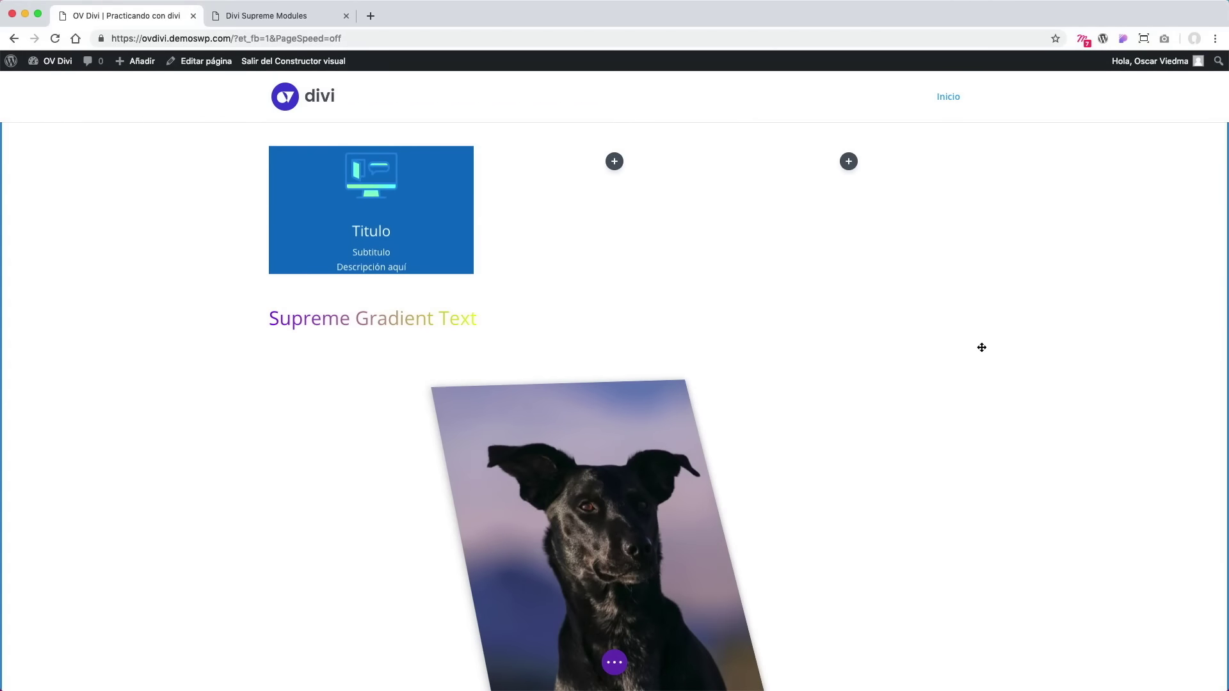
scroll(982, 348, up, 10)
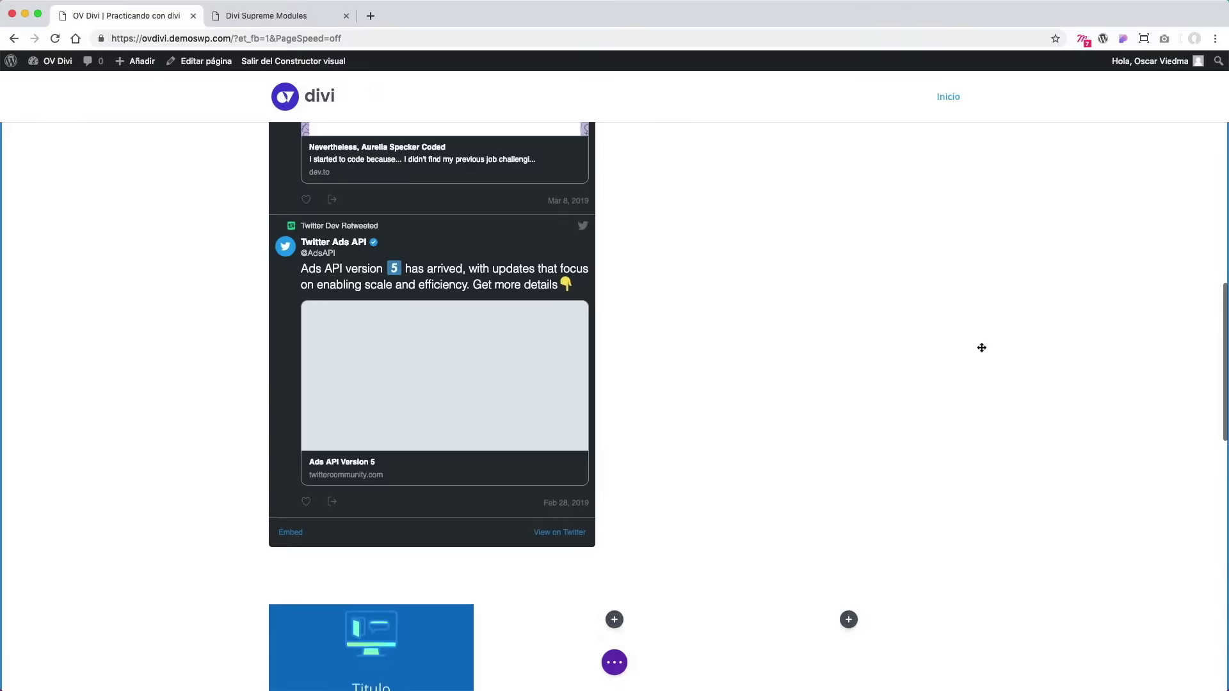
scroll(982, 348, up, 6)
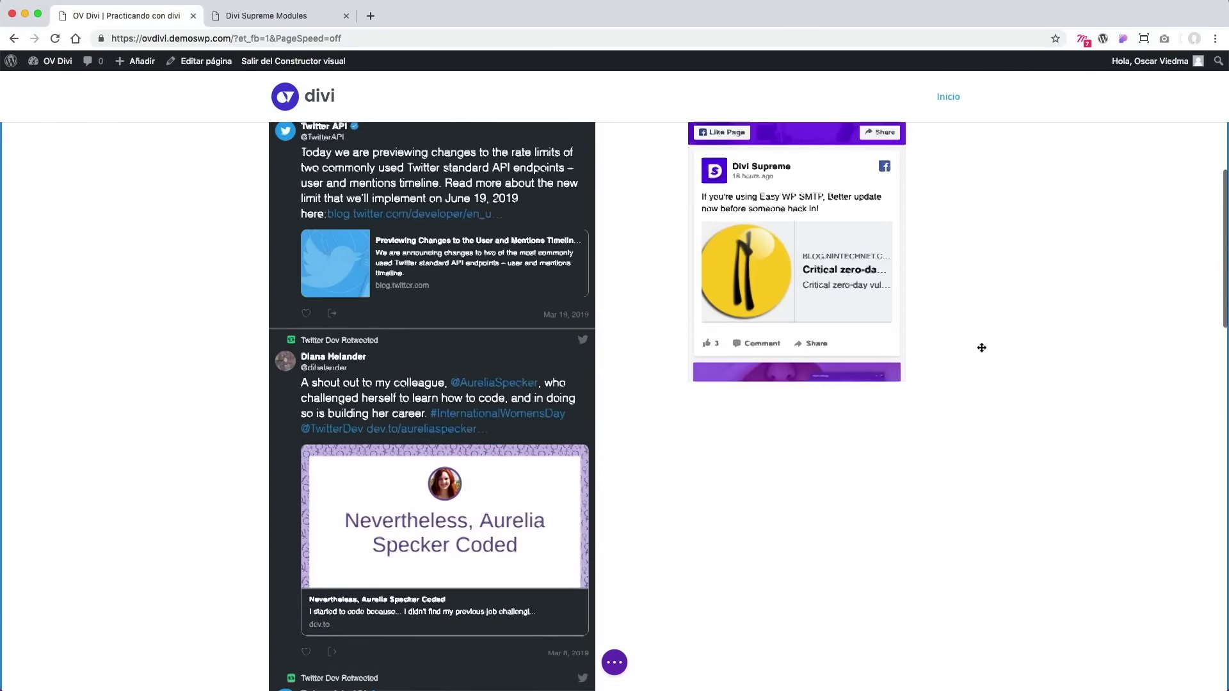
scroll(982, 347, up, 5)
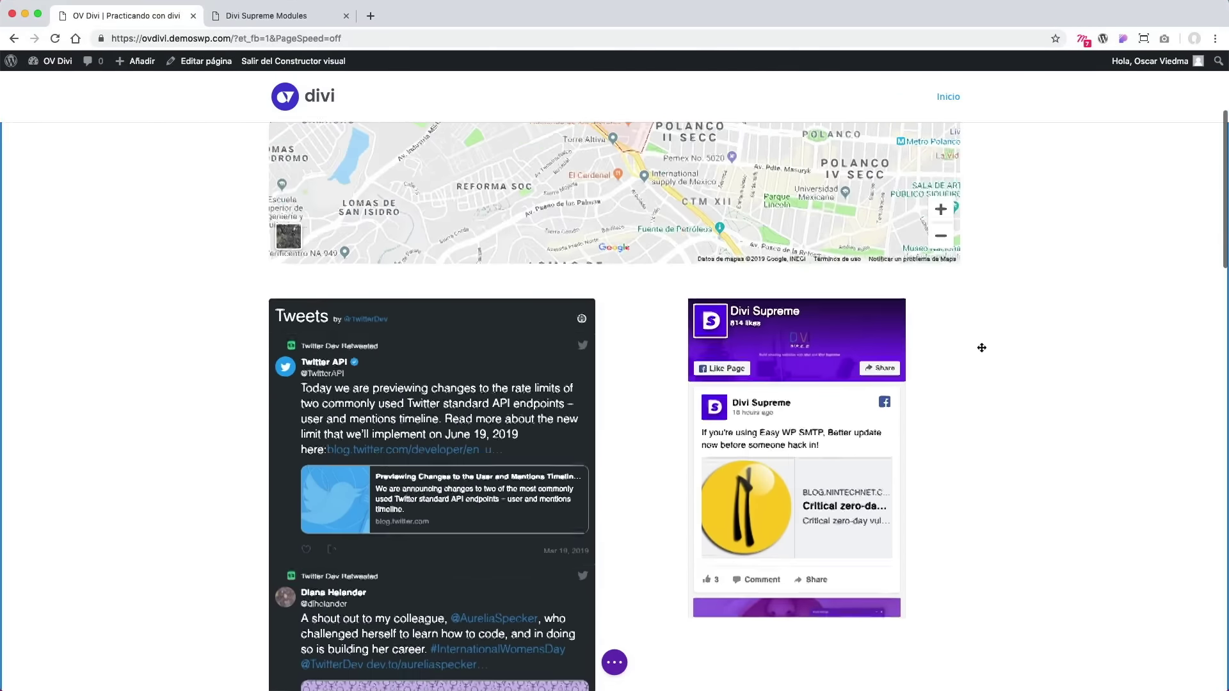
scroll(982, 348, up, 4)
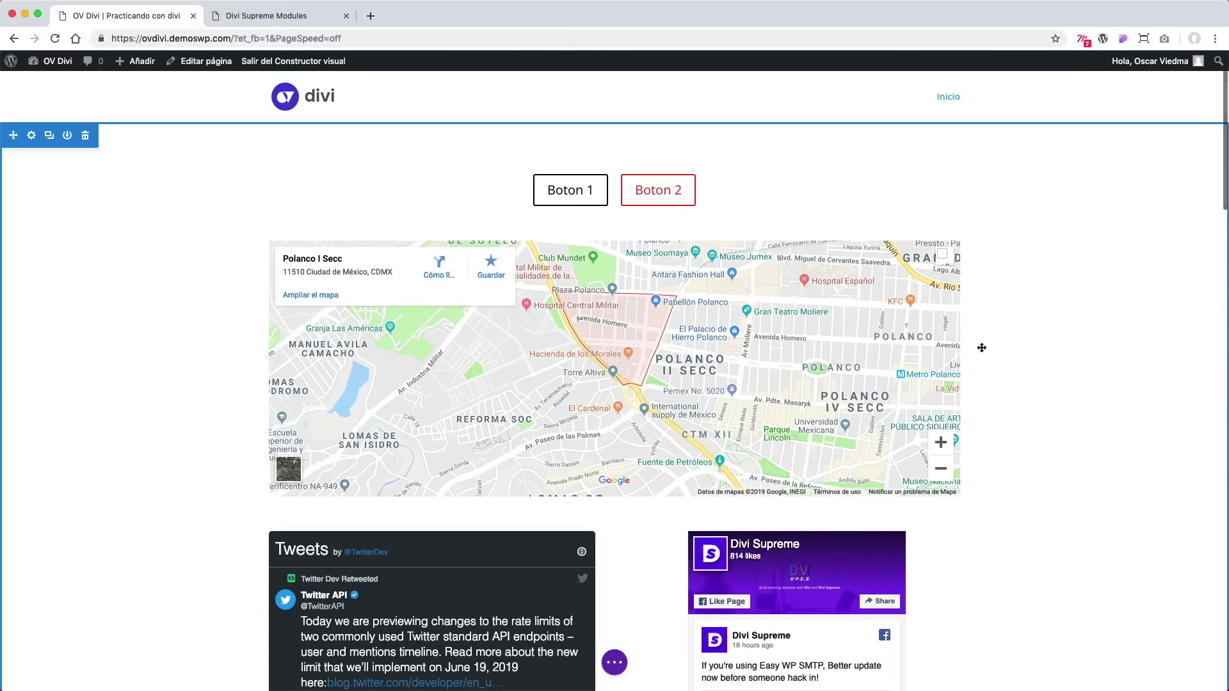